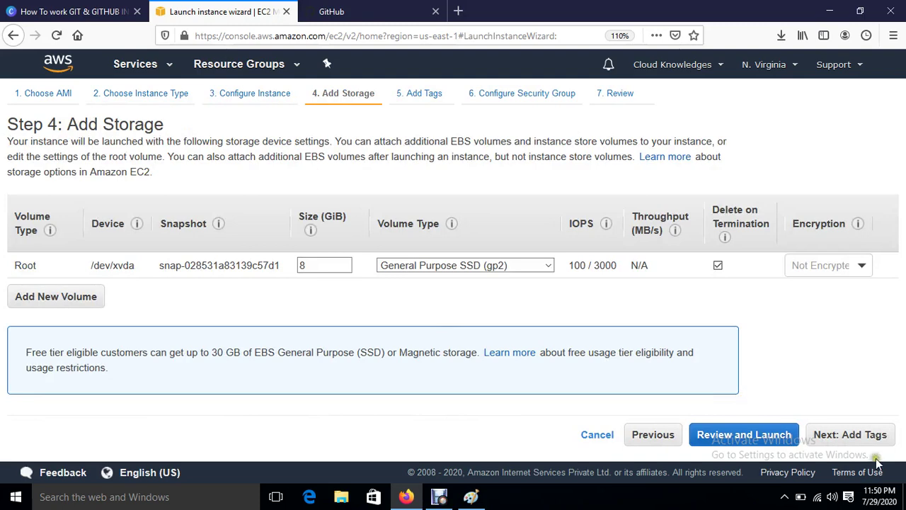
# Step: Skip past tags and add a security rule allowing All traffic from Anywhere
pyautogui.click(859, 435)
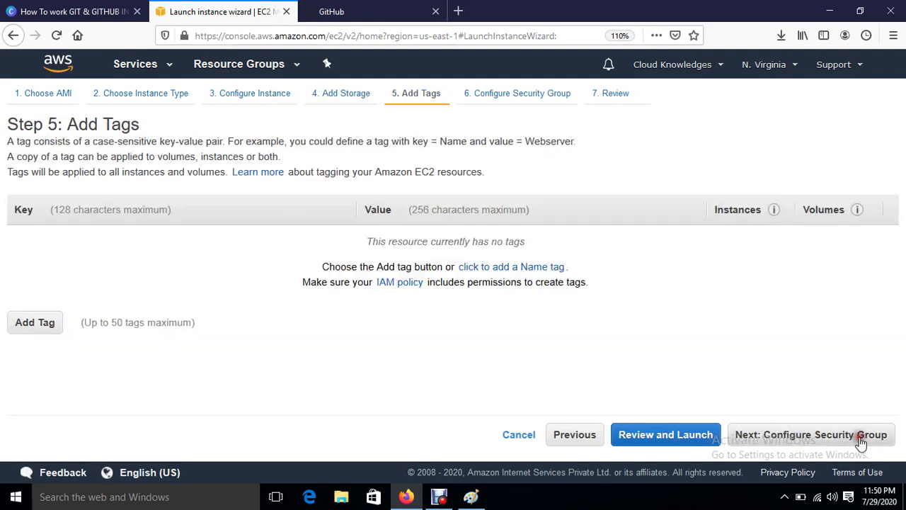
pyautogui.click(807, 438)
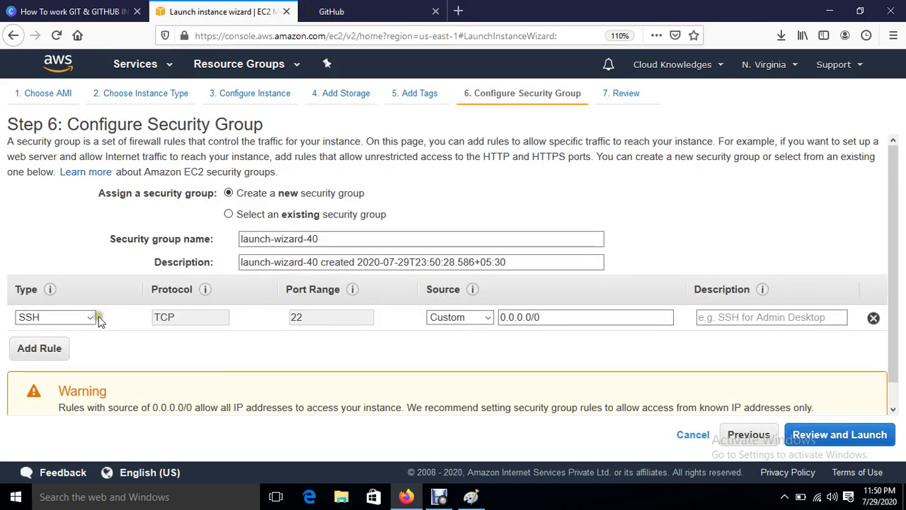
pyautogui.click(88, 317)
pyautogui.click(67, 224)
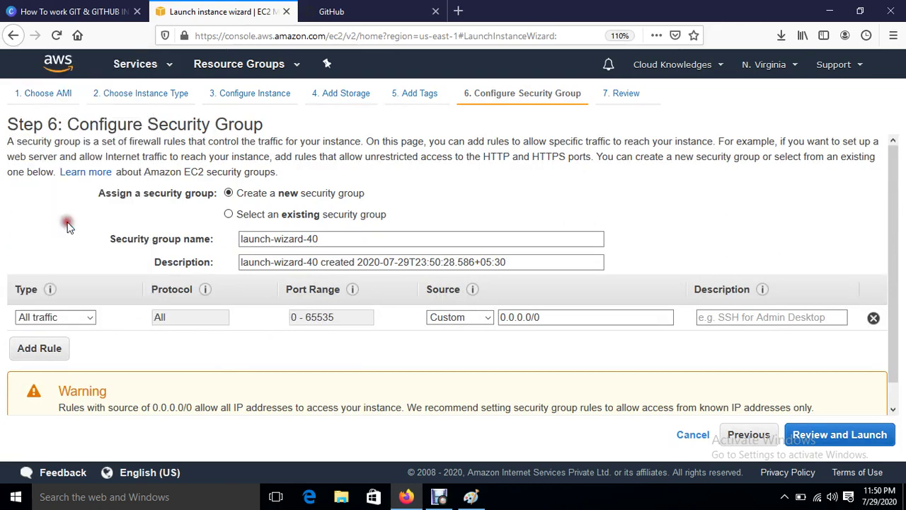
pyautogui.click(473, 319)
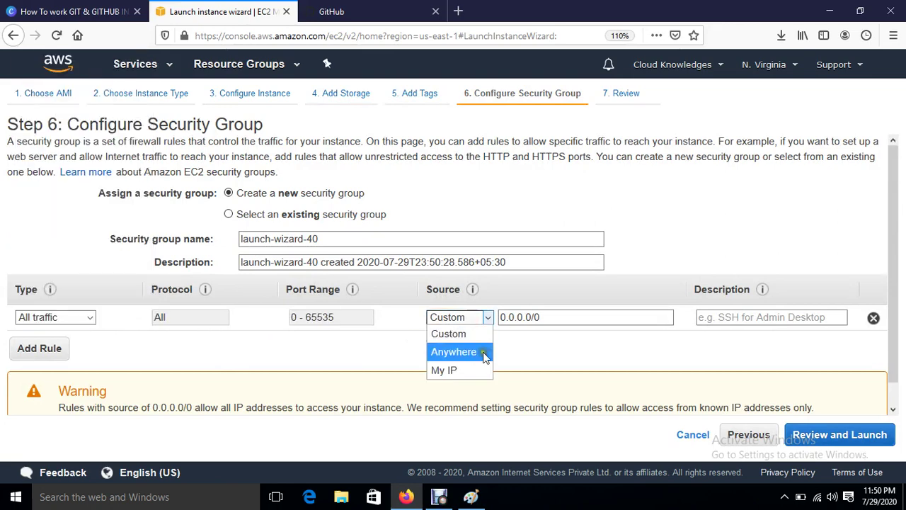
pyautogui.click(484, 352)
# Step: Review and launch the instances using the Jenkins key pair, acknowledging the key file
pyautogui.click(874, 437)
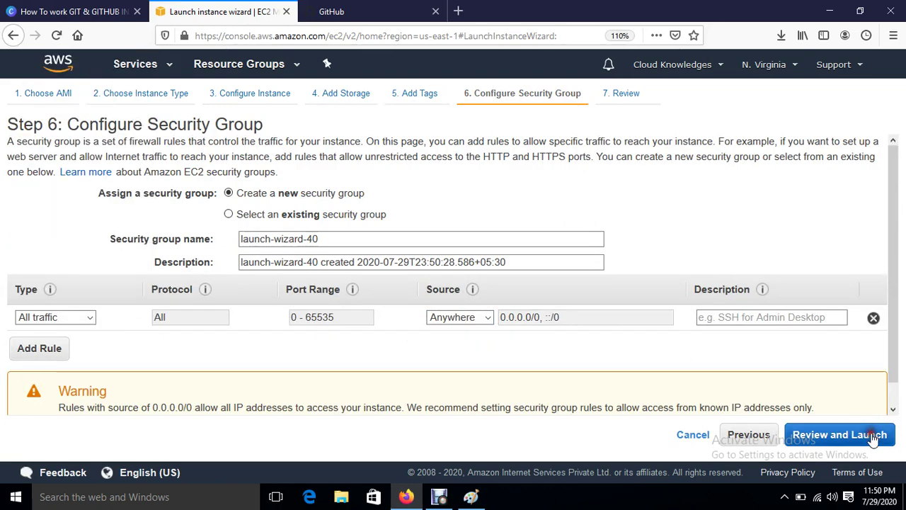
pyautogui.click(862, 443)
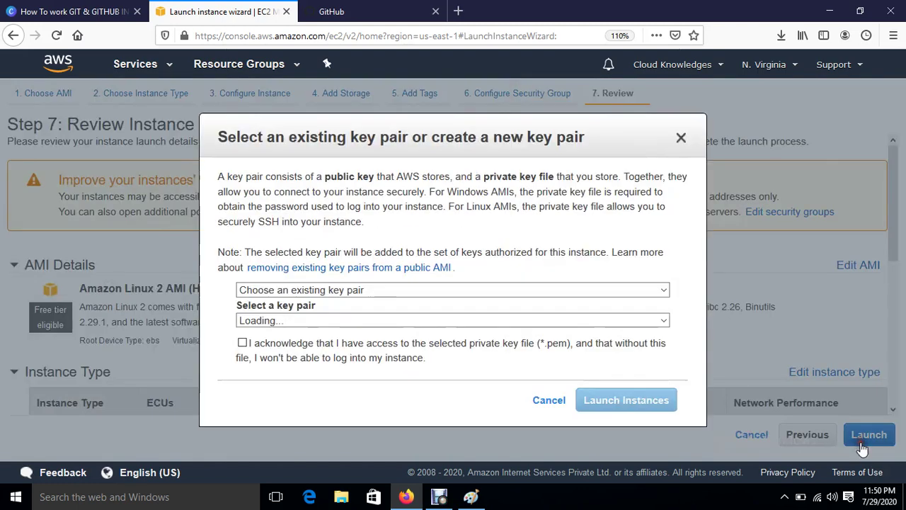
pyautogui.click(254, 345)
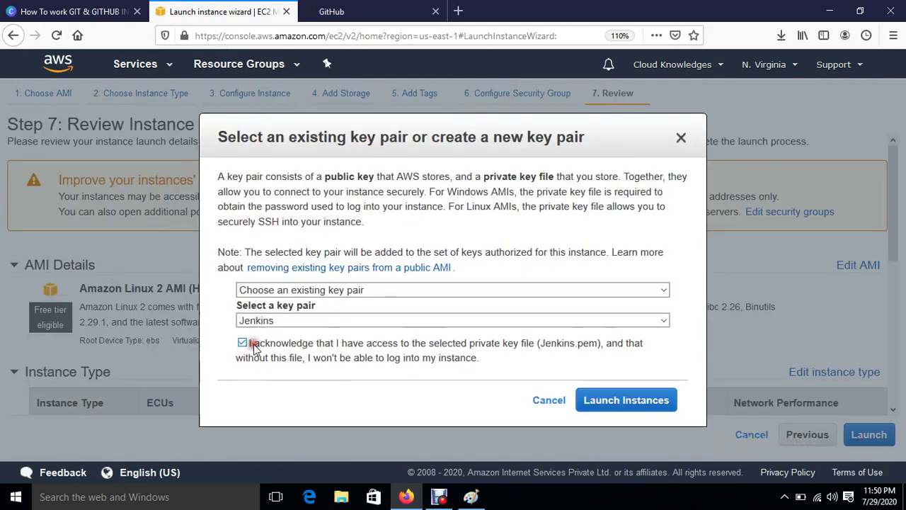
pyautogui.click(657, 399)
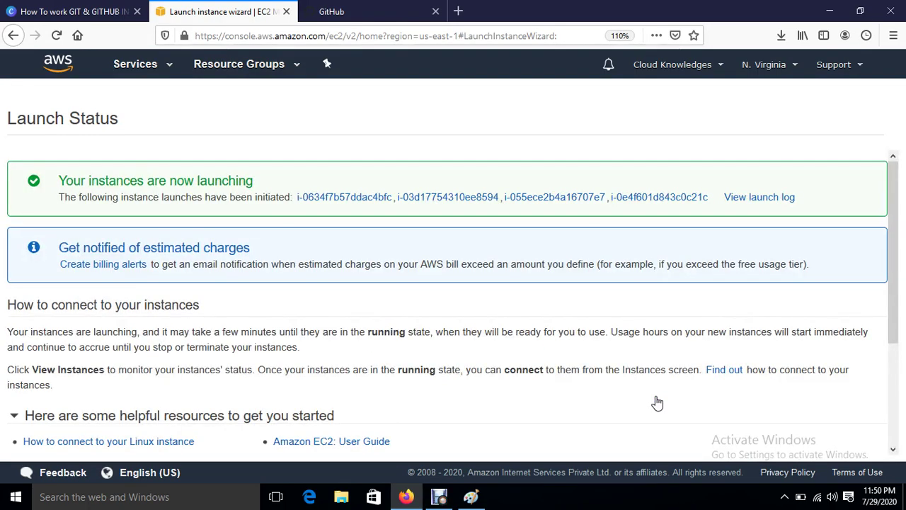
pyautogui.scroll(-3, 654, 400)
# Step: In the instance list, name two instances Developer and Jenkins-Server
pyautogui.click(815, 443)
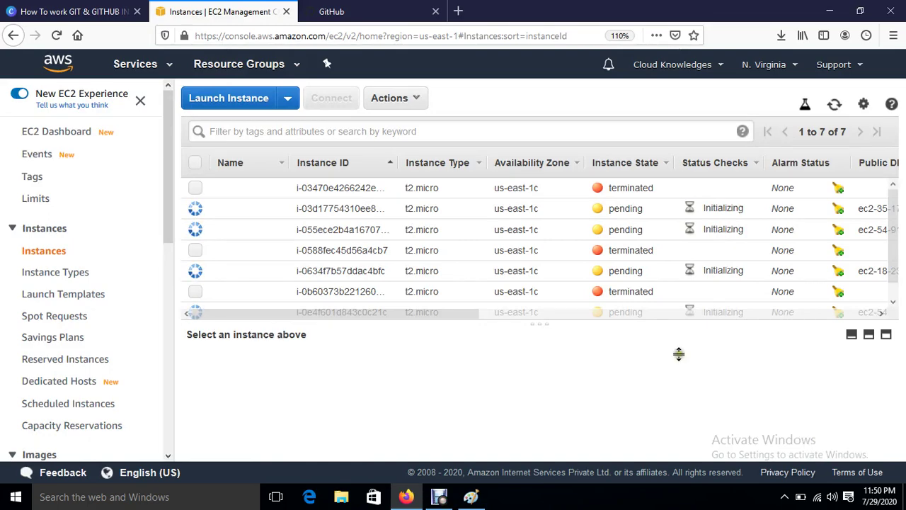
pyautogui.moveTo(528, 321); pyautogui.dragTo(531, 360)
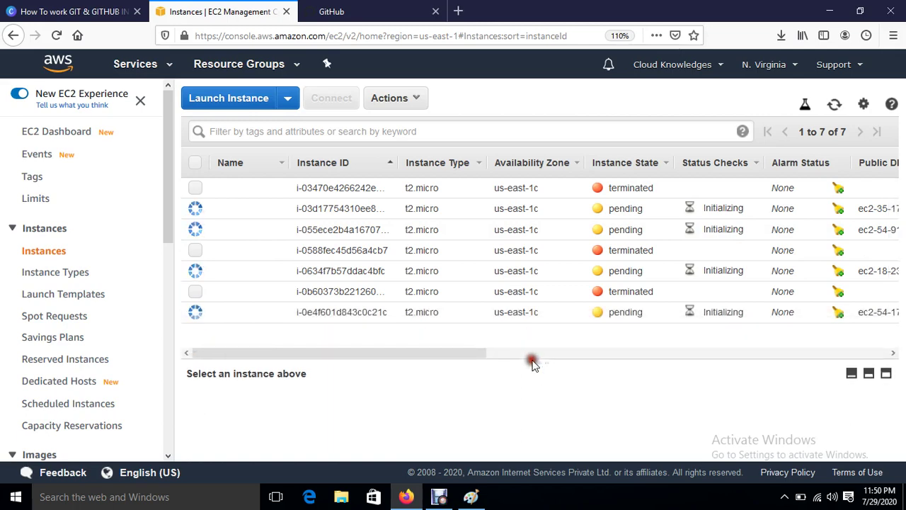
pyautogui.click(276, 210)
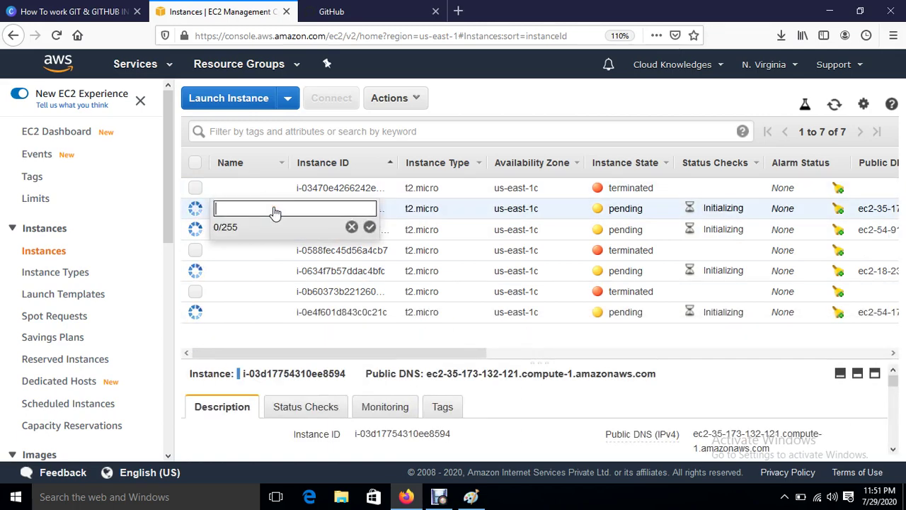
pyautogui.write('Devel')
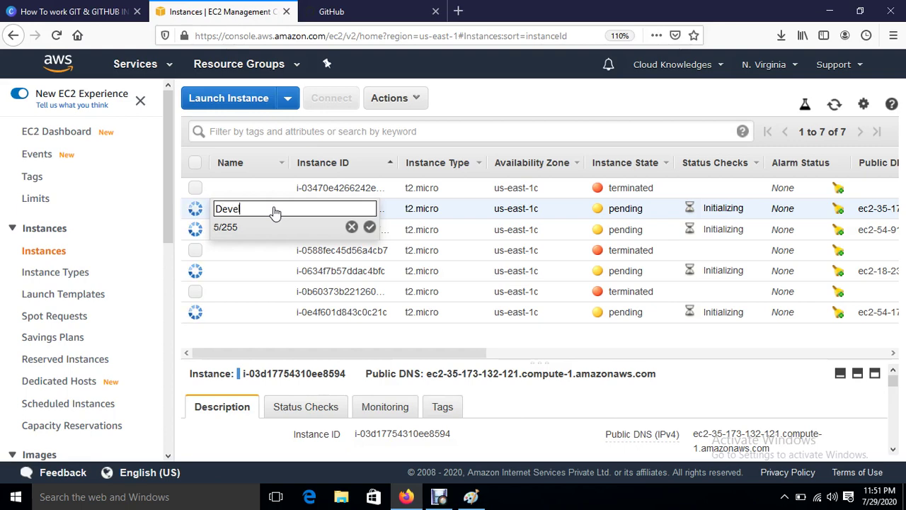
pyautogui.write('oper')
pyautogui.press('Return')
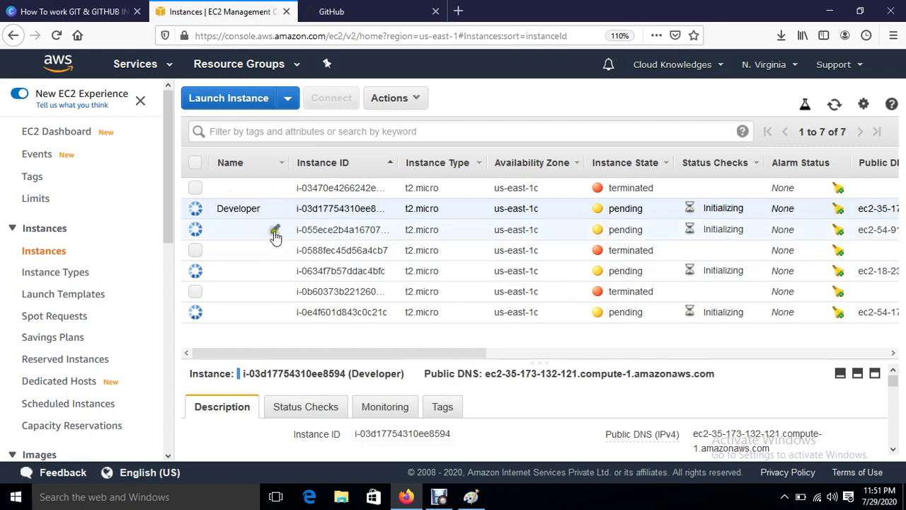
pyautogui.click(275, 231)
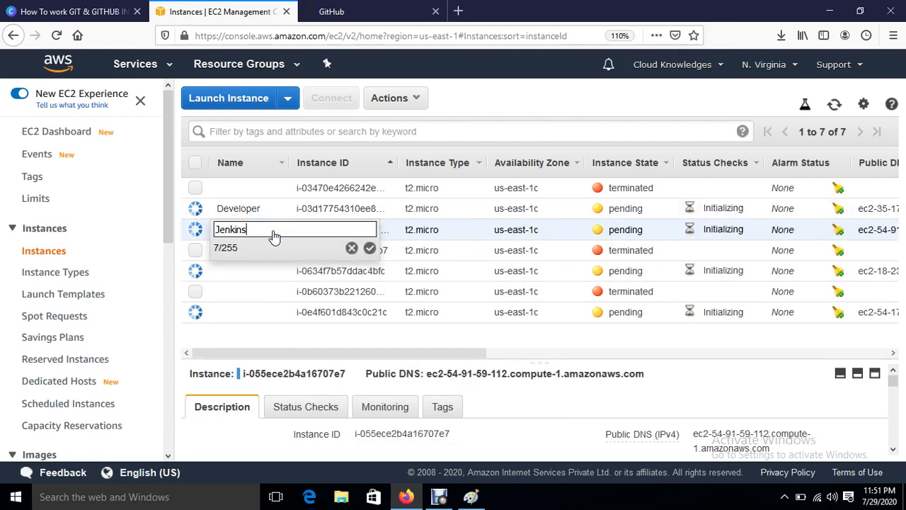
pyautogui.write('Jenkins-Serve')
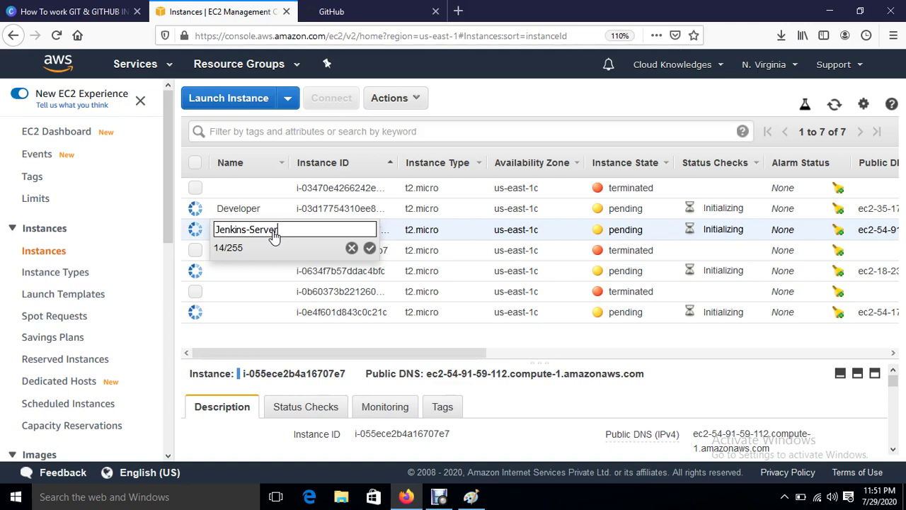
pyautogui.write('r')
pyautogui.press('Return')
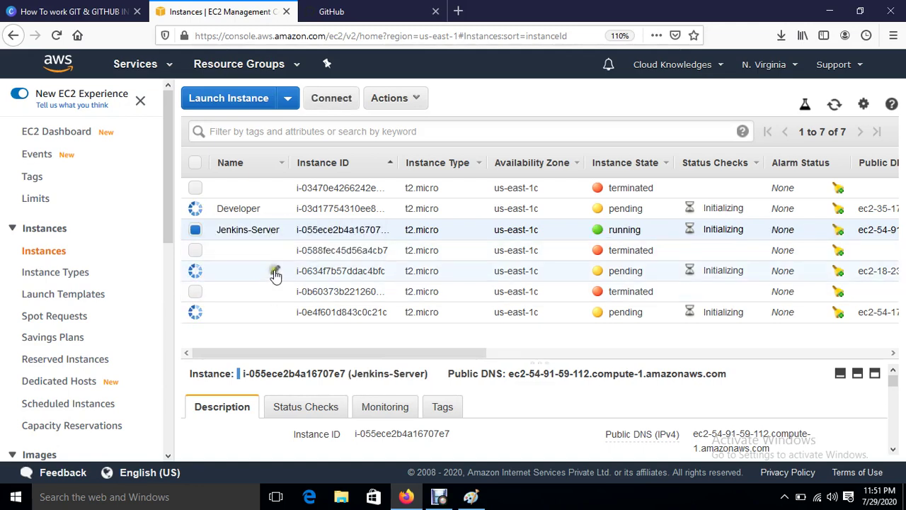
# Step: Name the remaining instances Ansible-Server and Web-Server, correcting the 'Weeb' typo
pyautogui.click(274, 273)
pyautogui.write('An')
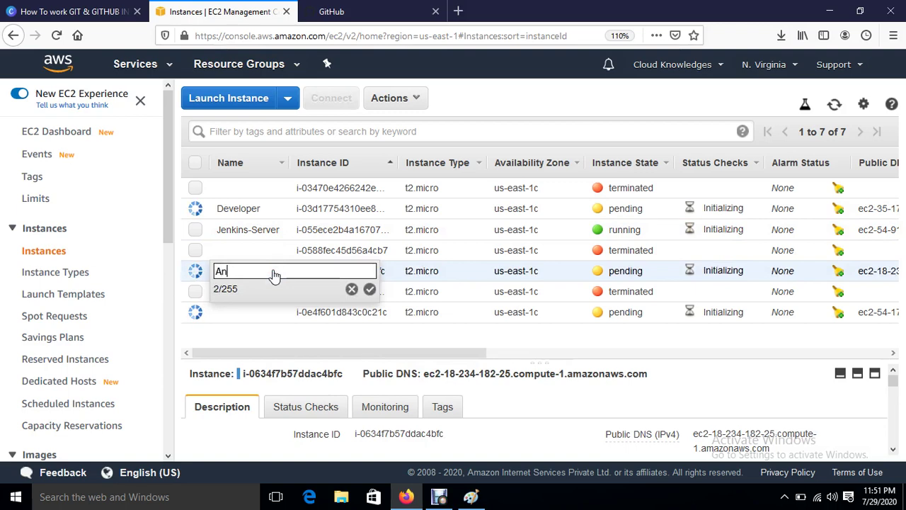
pyautogui.write('sible-')
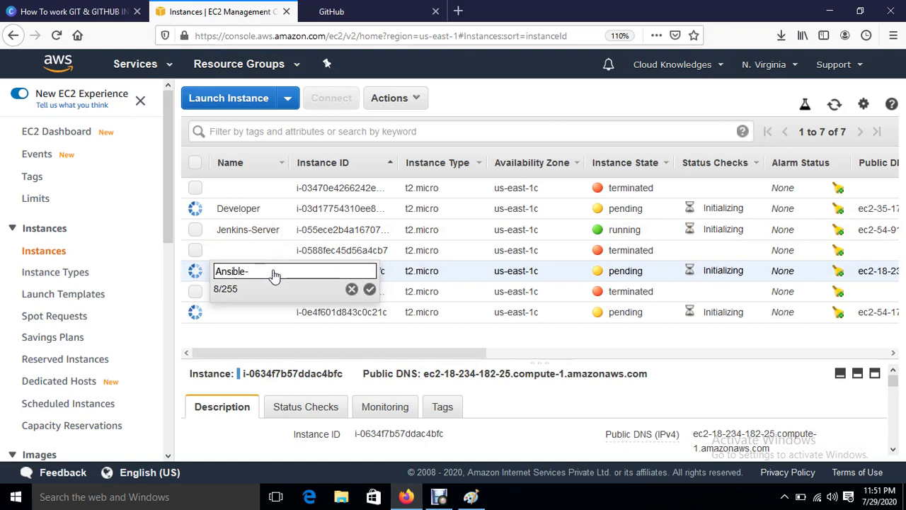
pyautogui.write('Server')
pyautogui.press('Return')
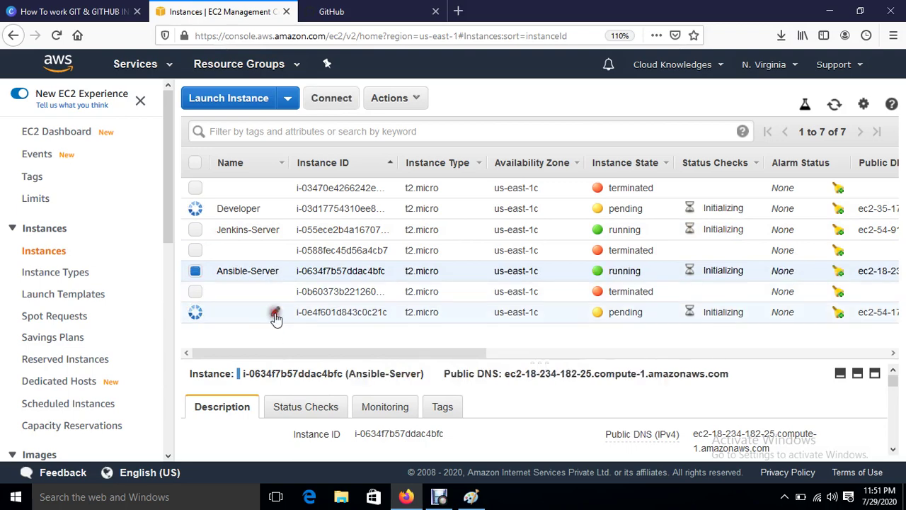
pyautogui.click(276, 315)
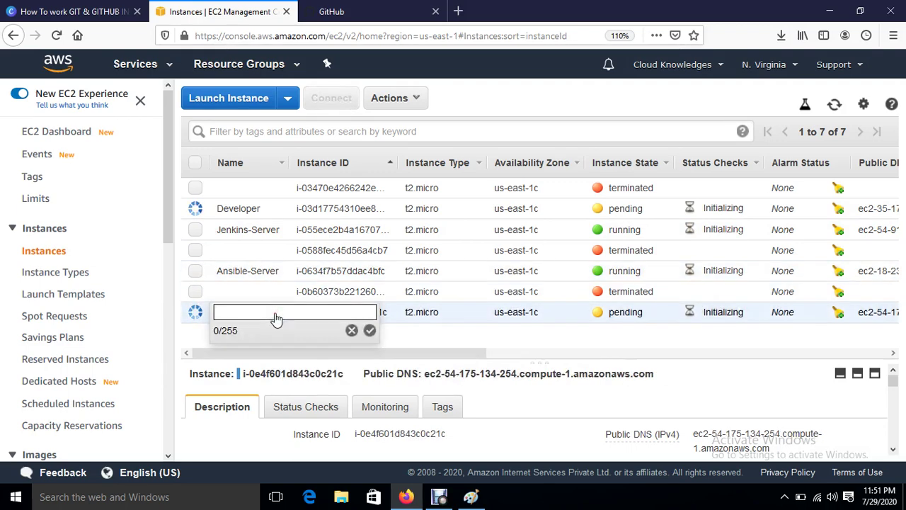
pyautogui.write('Weeb')
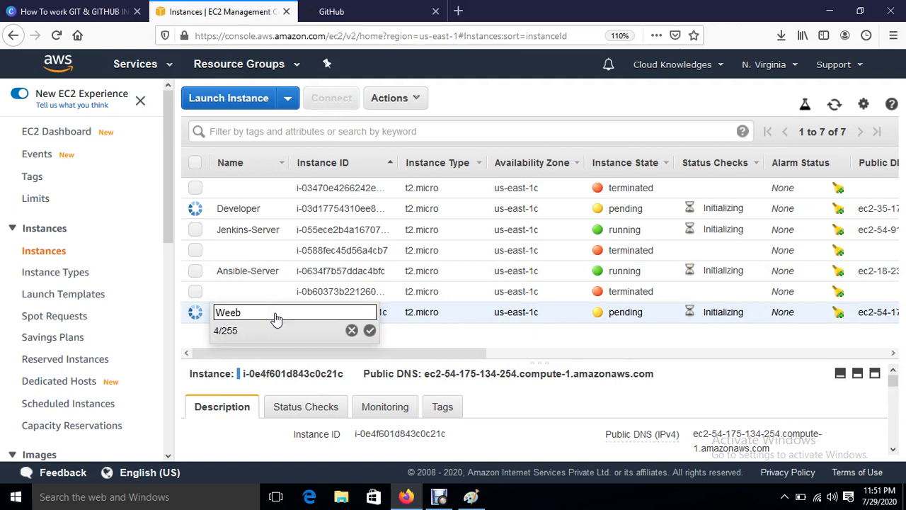
pyautogui.write('-Server')
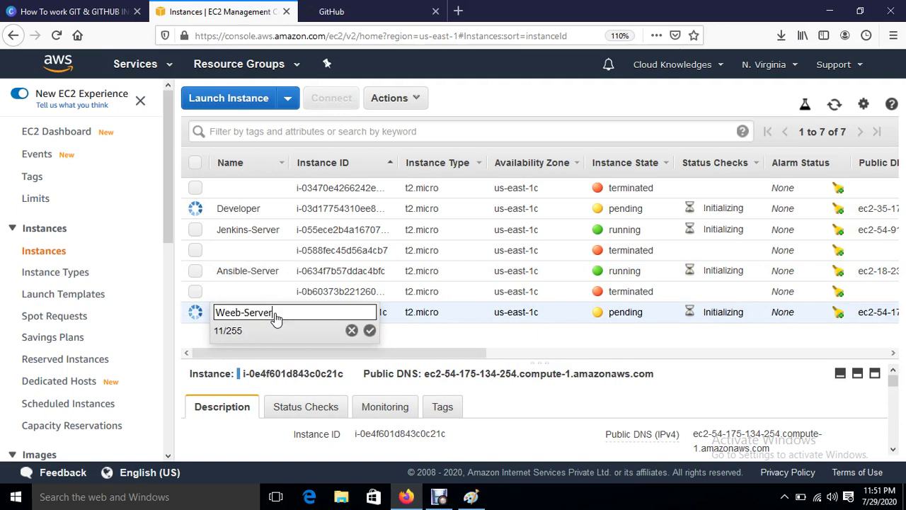
pyautogui.press('BackSpace')
pyautogui.press('BackSpace')
pyautogui.press('BackSpace')
pyautogui.press('BackSpace')
pyautogui.press('BackSpace')
pyautogui.press('BackSpace')
pyautogui.press('BackSpace')
pyautogui.press('BackSpace')
pyautogui.press('BackSpace')
pyautogui.press('BackSpace')
pyautogui.press('BackSpace')
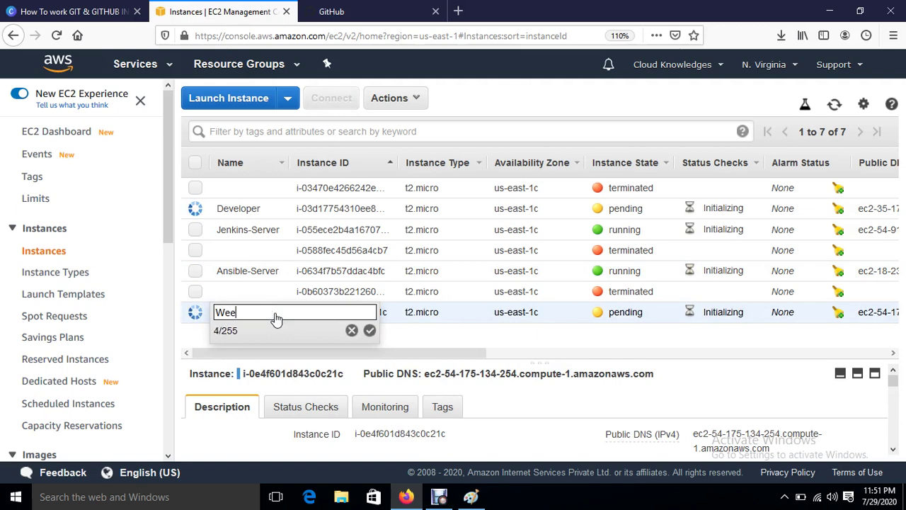
pyautogui.write('Web-Server')
pyautogui.press('Return')
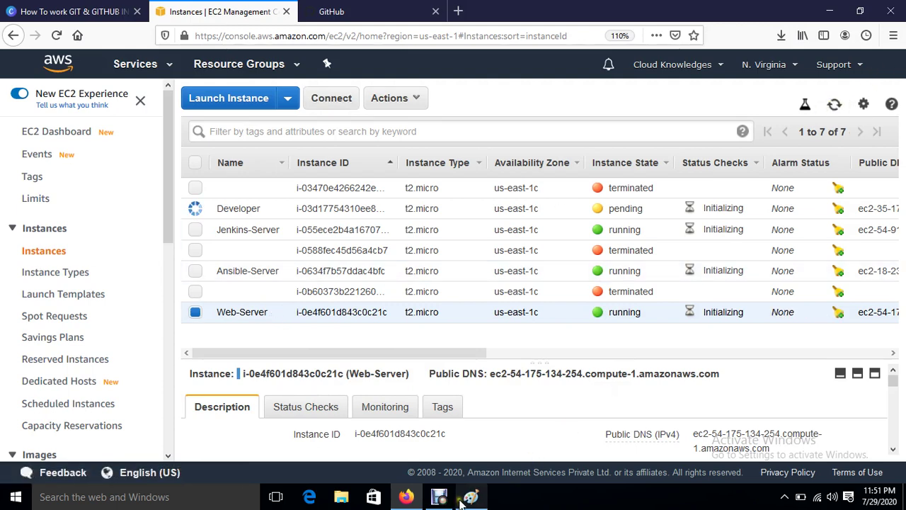
# Step: Bring the Untitled - Paint window with the DevOPS Project diagram to the front
pyautogui.moveTo(467, 499)
pyautogui.click(472, 444)
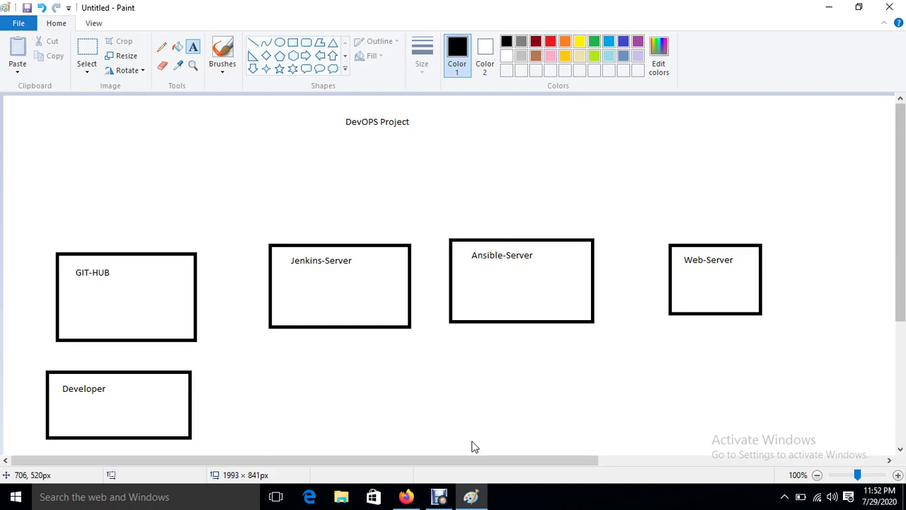
# Step: Refresh the EC2 instance list and copy Jenkins-Server's public IP 54.91.59.112
pyautogui.click(406, 497)
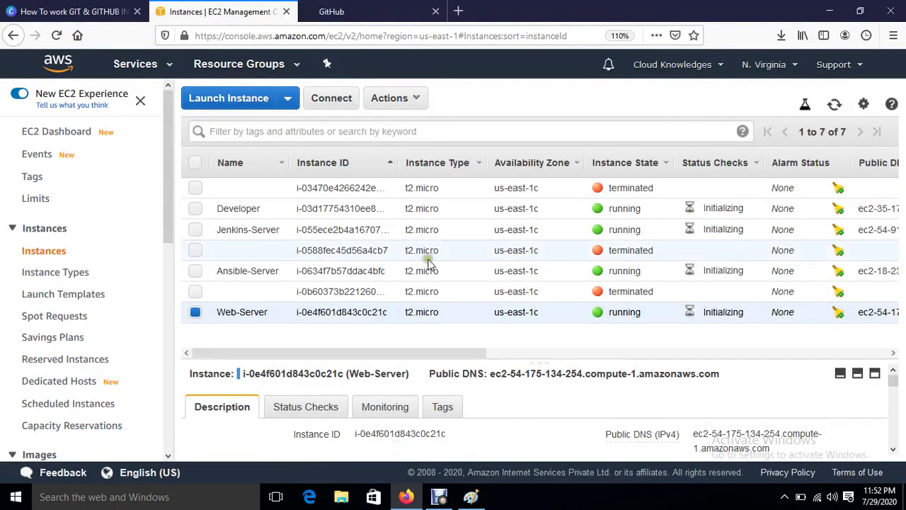
pyautogui.click(834, 104)
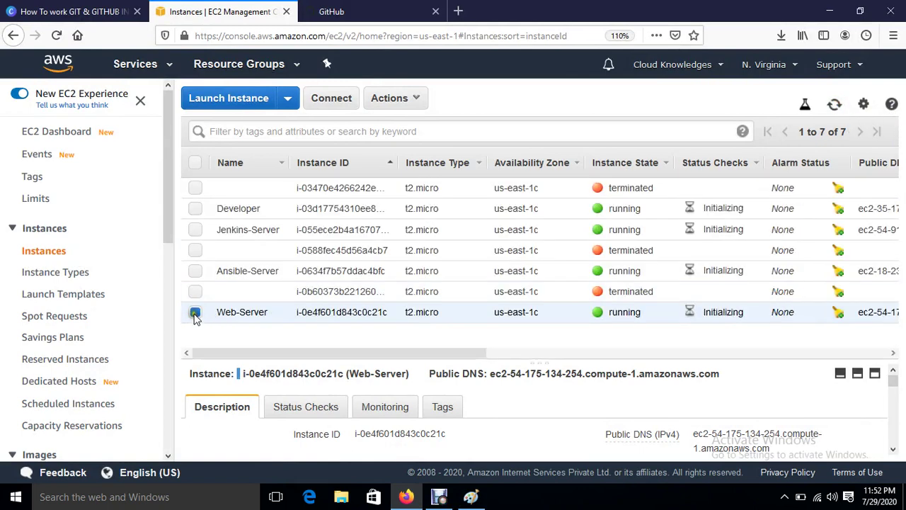
pyautogui.click(196, 314)
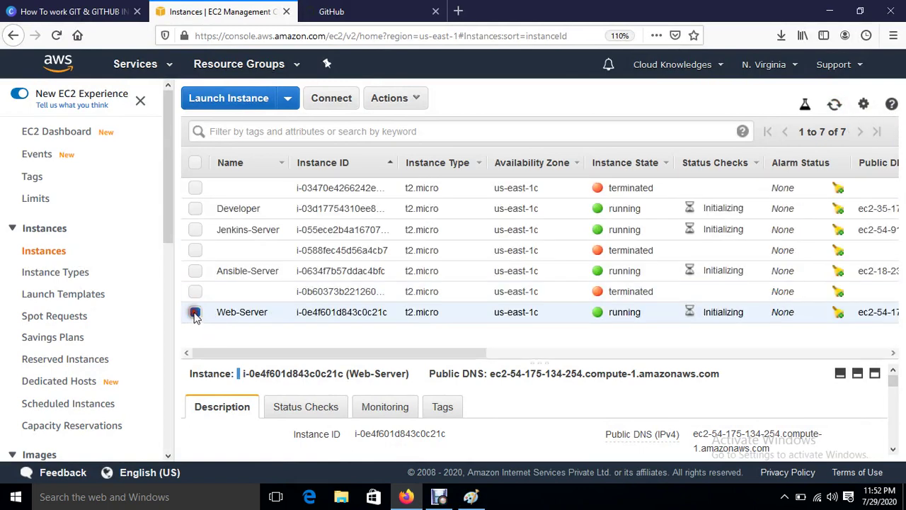
pyautogui.click(195, 229)
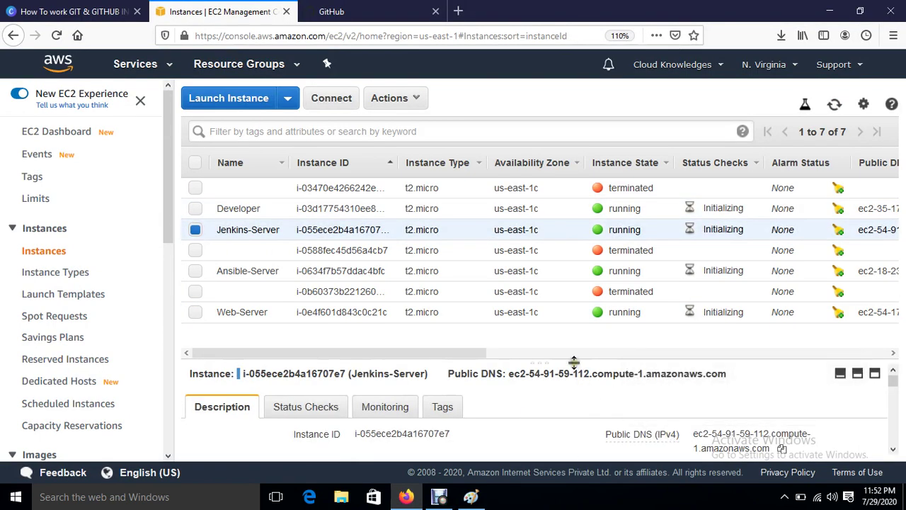
pyautogui.moveTo(573, 362); pyautogui.dragTo(568, 350)
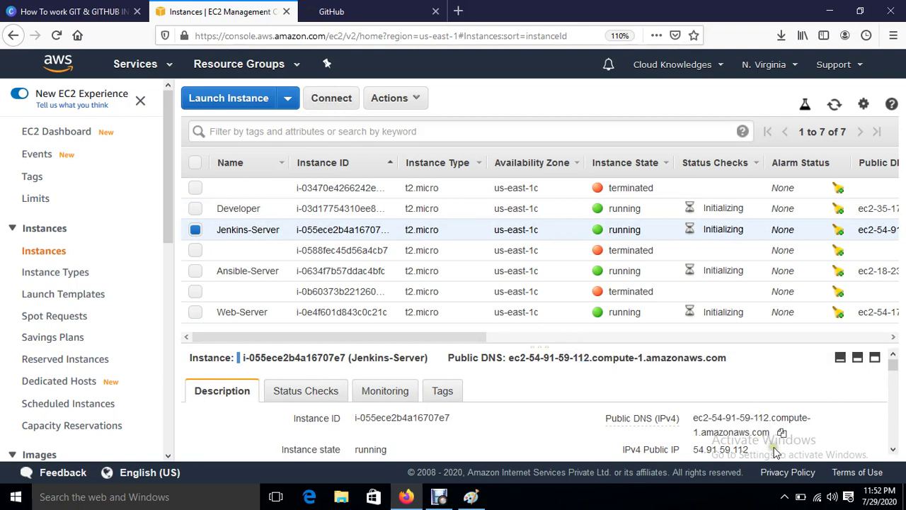
pyautogui.scroll(-2, 775, 450)
pyautogui.click(760, 391)
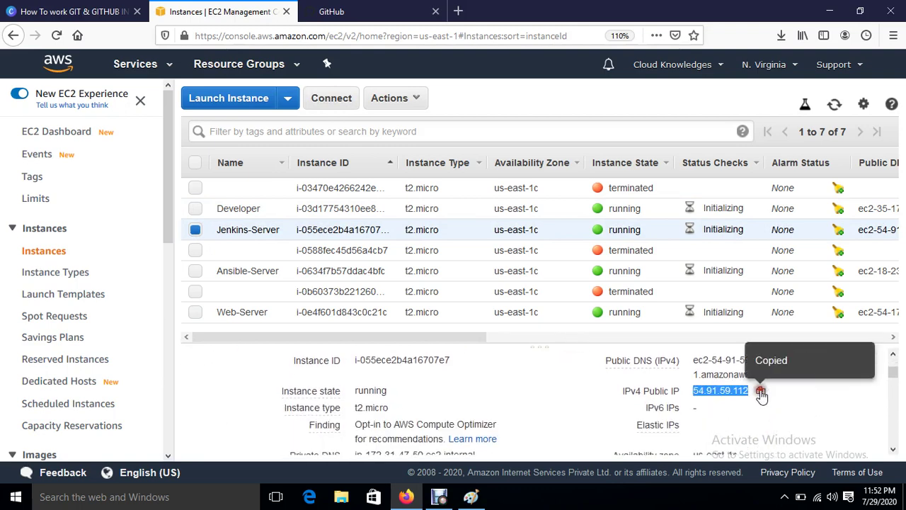
pyautogui.click(142, 497)
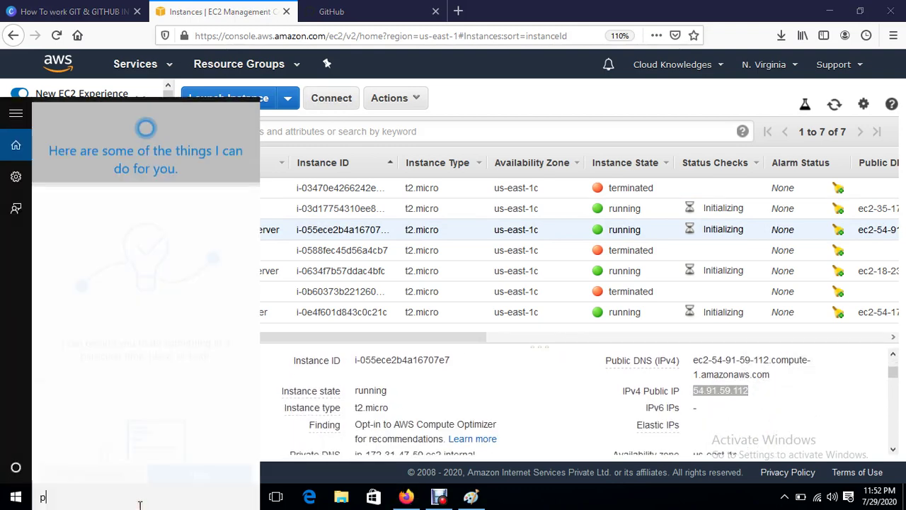
# Step: Launch PuTTY with host 54.91.59.112 and set the terminal font size to 12
pyautogui.write('pu')
pyautogui.click(93, 111)
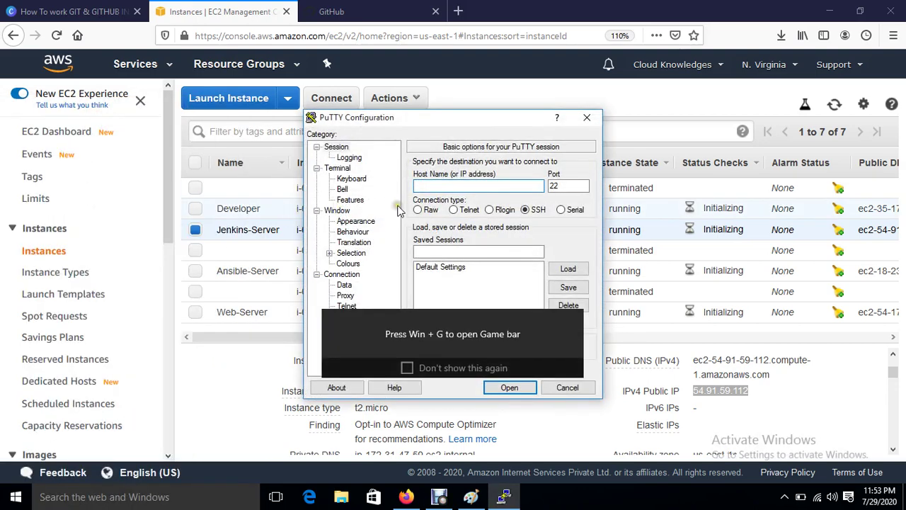
pyautogui.hotkey('ctrl', 'v')
pyautogui.click(354, 222)
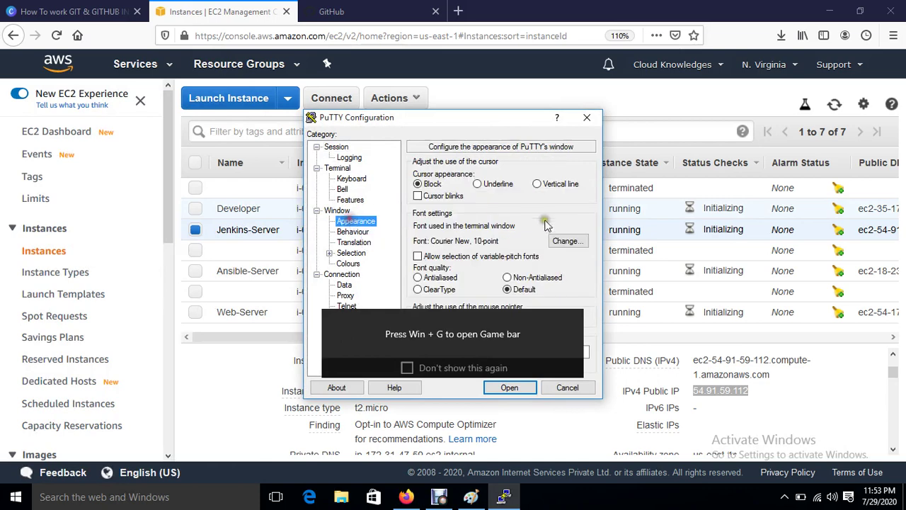
pyautogui.click(567, 240)
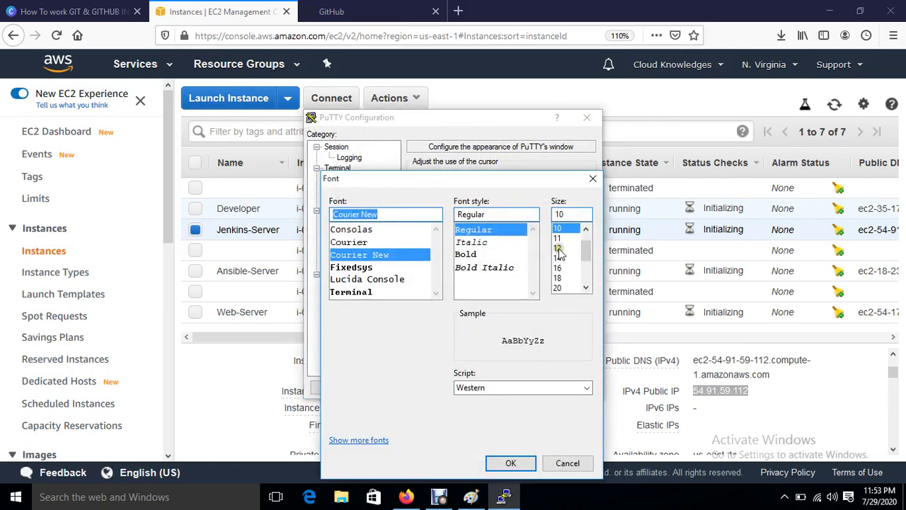
pyautogui.click(558, 247)
pyautogui.click(511, 464)
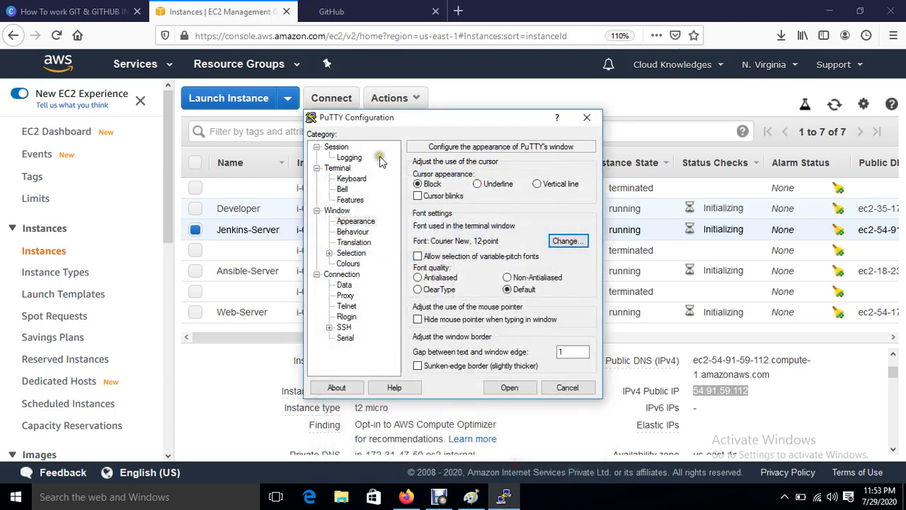
# Step: Use system colours and select jenkinskey.ppk as the SSH private key
pyautogui.click(347, 264)
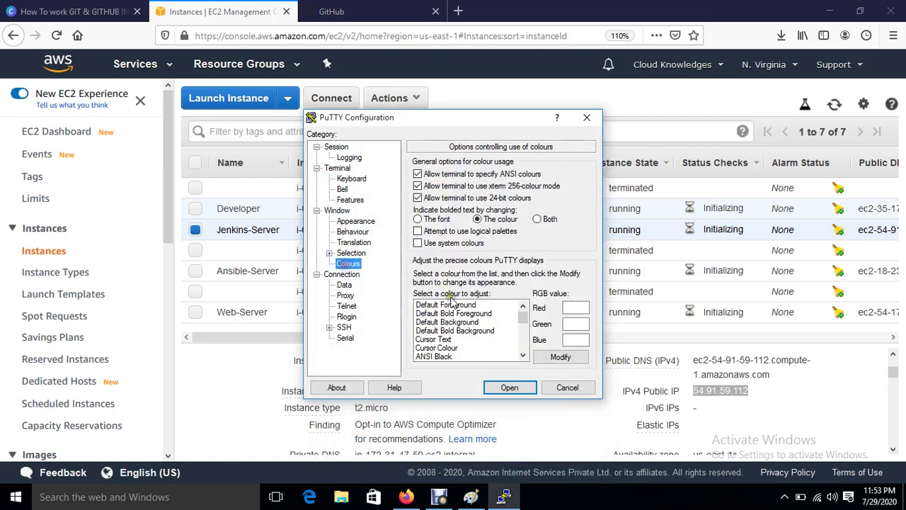
pyautogui.click(452, 304)
pyautogui.click(417, 243)
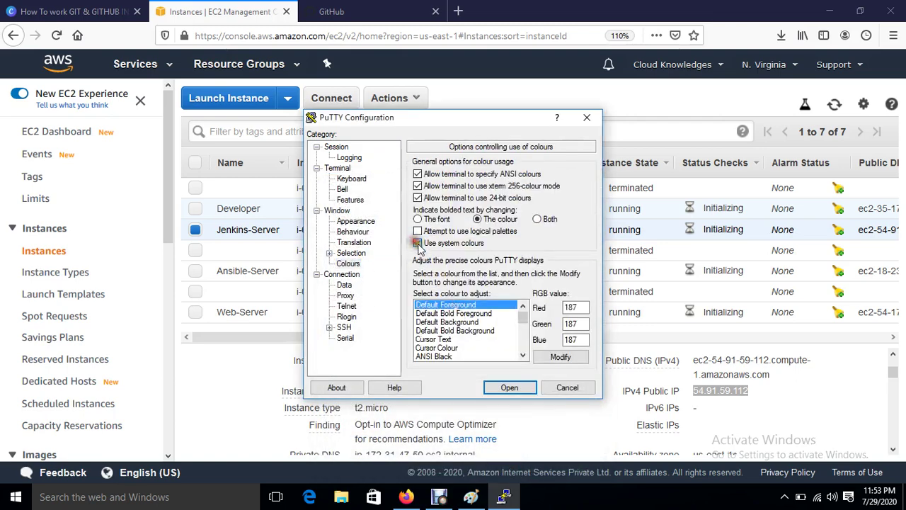
pyautogui.click(329, 327)
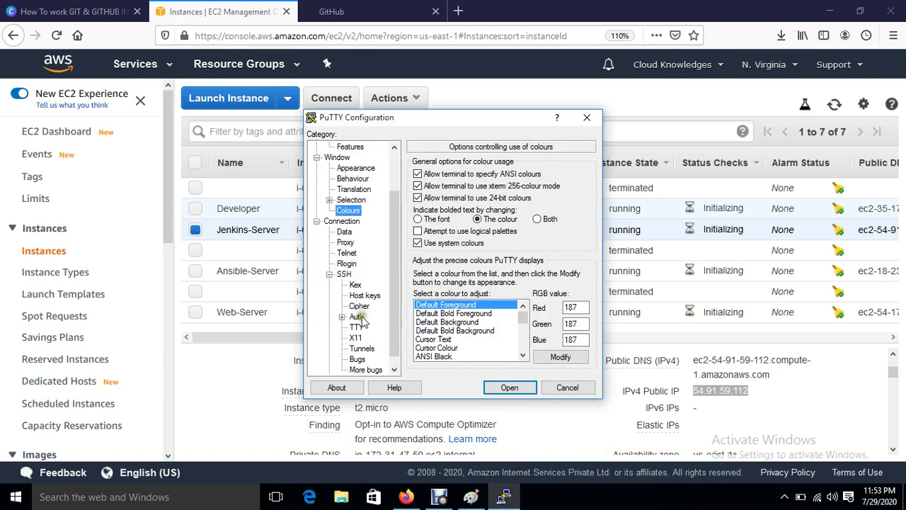
pyautogui.click(357, 316)
pyautogui.click(566, 298)
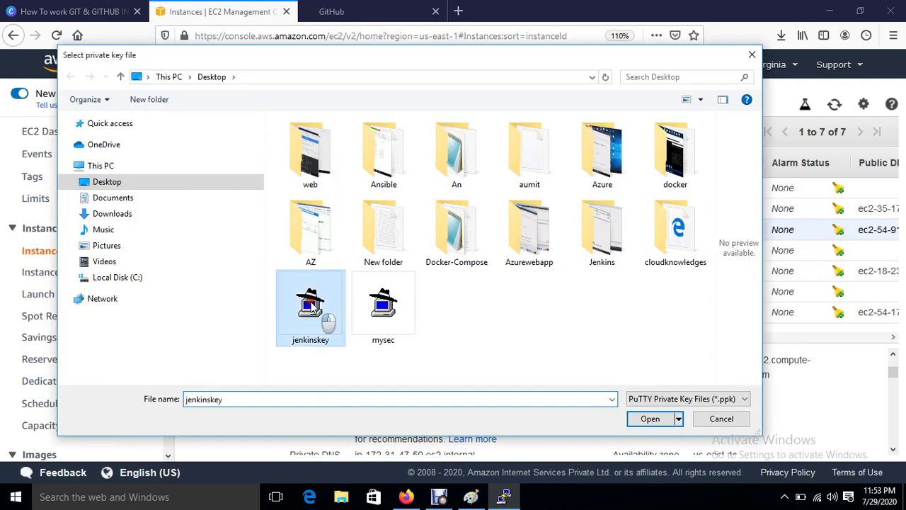
pyautogui.doubleClick(311, 305)
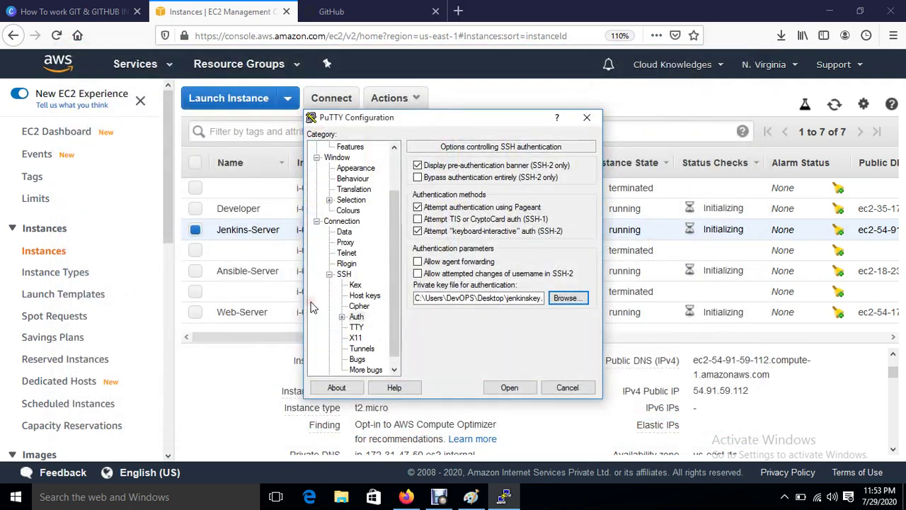
pyautogui.click(394, 369)
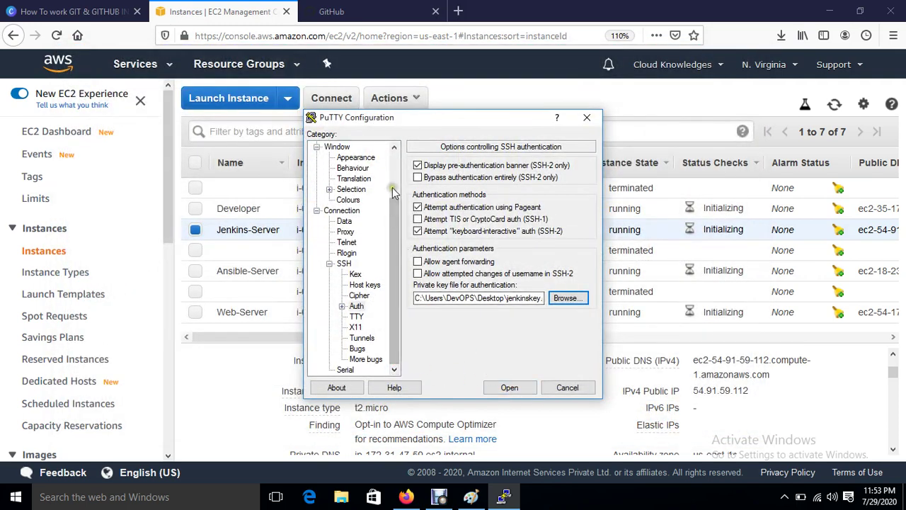
pyautogui.moveTo(395, 201); pyautogui.dragTo(394, 157)
# Step: Connect to 54.91.59.112, accept the host key, and log in as ec2-user
pyautogui.click(509, 388)
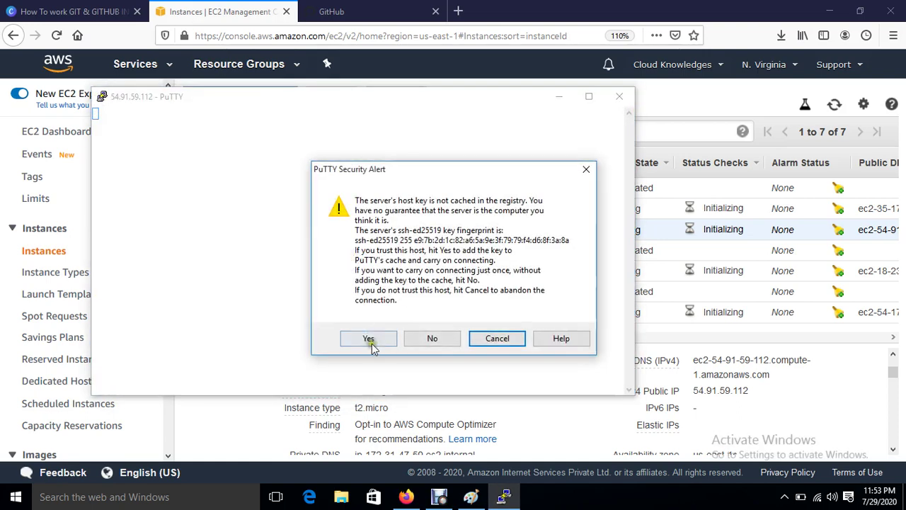
pyautogui.click(369, 338)
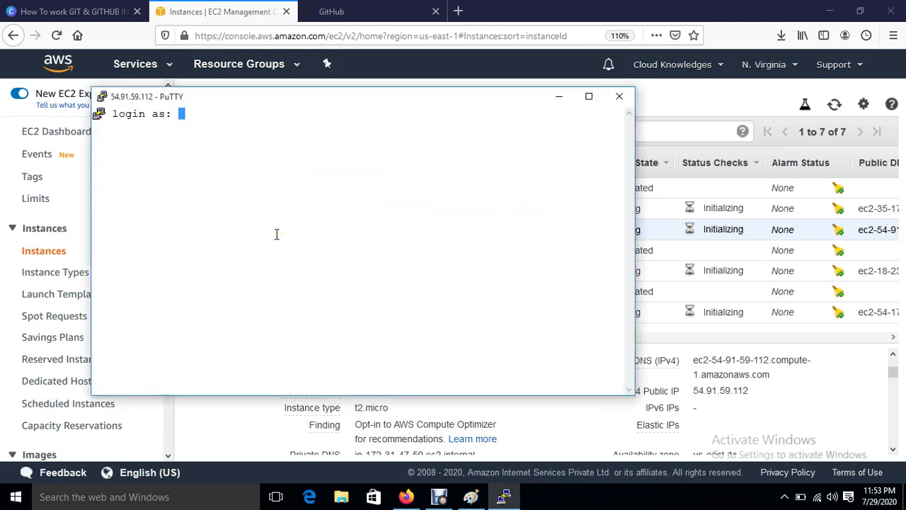
pyautogui.write('ec2-user')
pyautogui.press('Return')
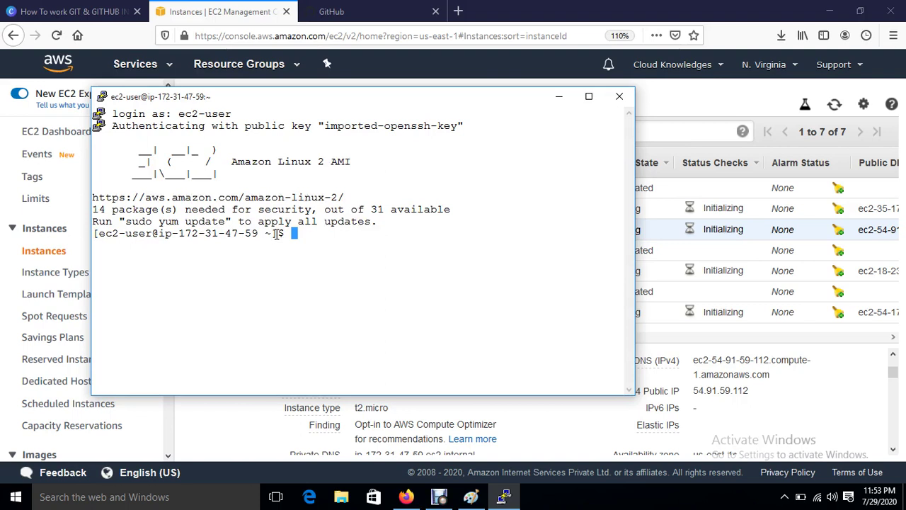
pyautogui.press('Return')
pyautogui.press('Return')
pyautogui.press('Return')
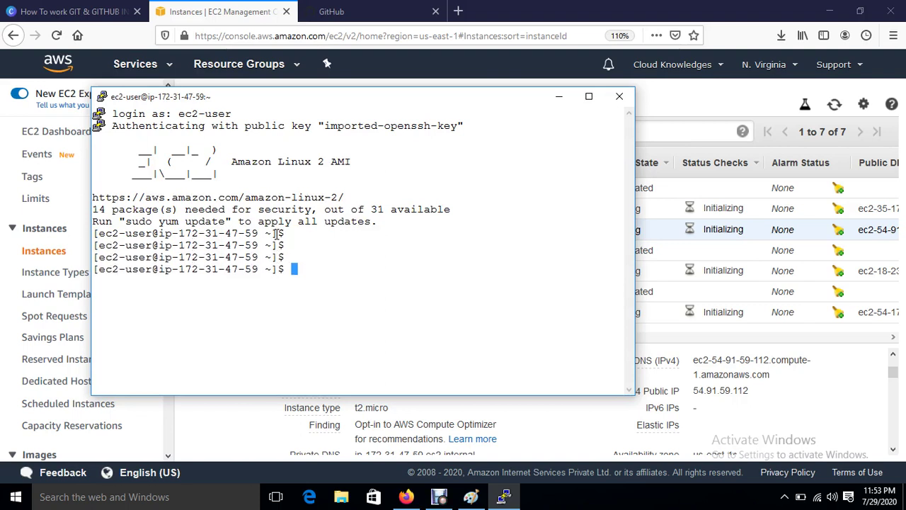
pyautogui.write('su')
pyautogui.press('BackSpace')
pyautogui.press('BackSpace')
# Step: Become root with sudo su, clear the screen, and run yum install java* -y
pyautogui.write('sudo su')
pyautogui.write('cd')
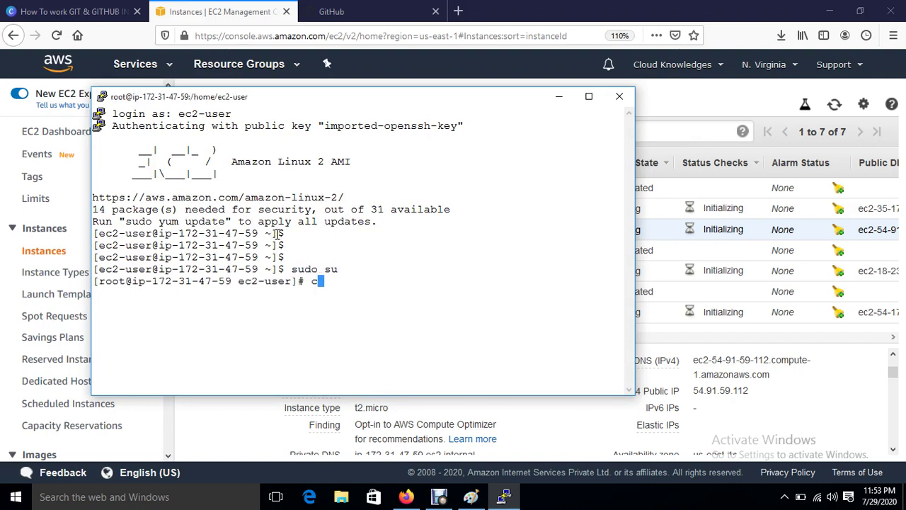
pyautogui.press('Return')
pyautogui.press('Return')
pyautogui.press('Return')
pyautogui.press('Return')
pyautogui.press('Return')
pyautogui.hotkey('ctrl', 'l')
pyautogui.press('Return')
pyautogui.press('Return')
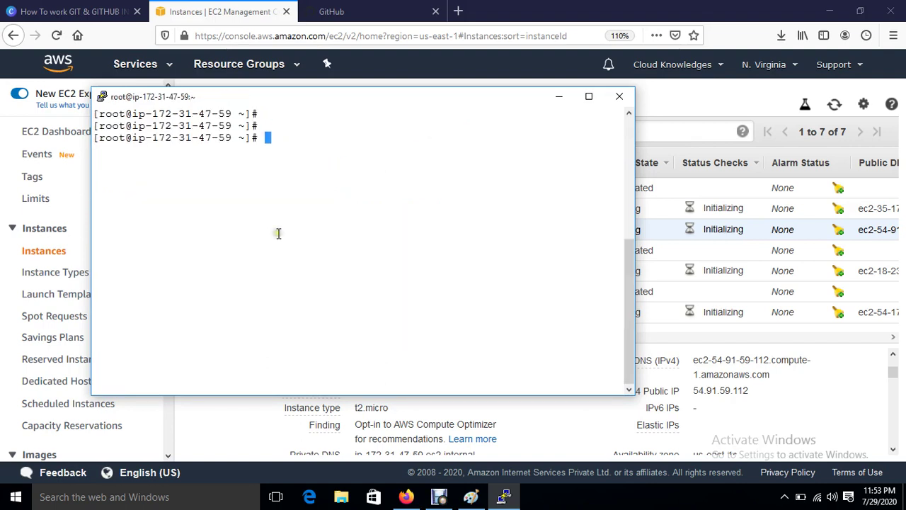
pyautogui.write('yum install ja')
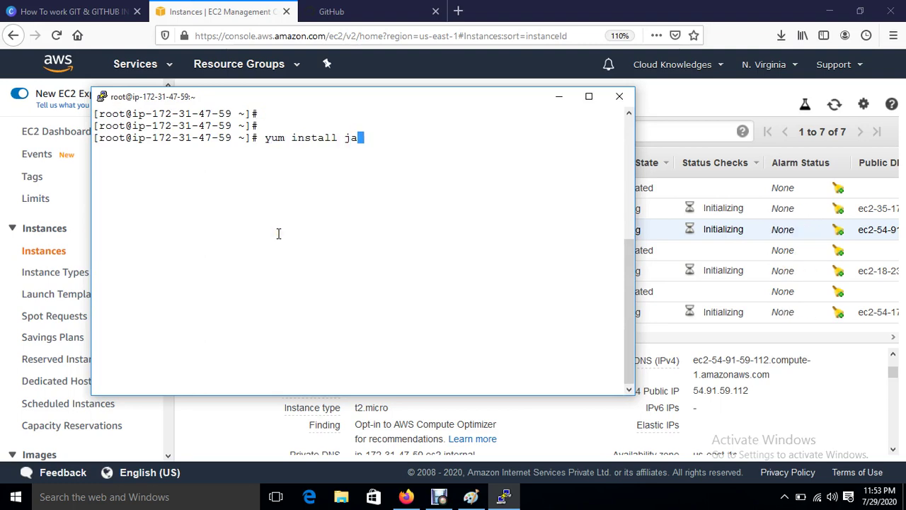
pyautogui.write('va* ')
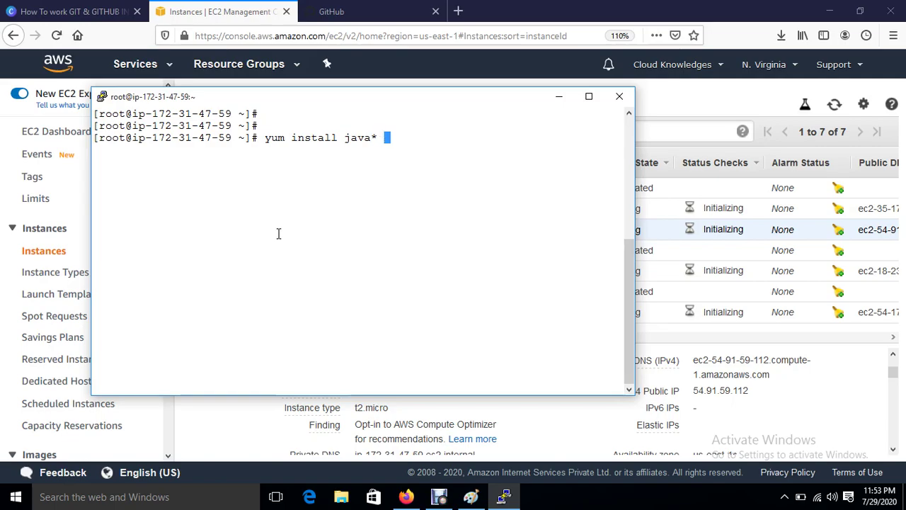
pyautogui.write('-y')
pyautogui.press('Return')
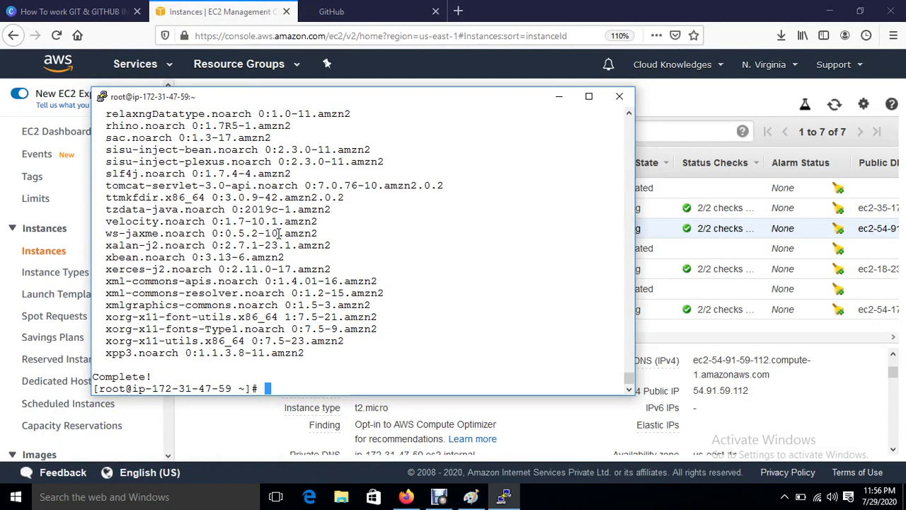
# Step: Search Google for 'jenkins download' in a new tab and open the Jenkins download page
pyautogui.press('Return')
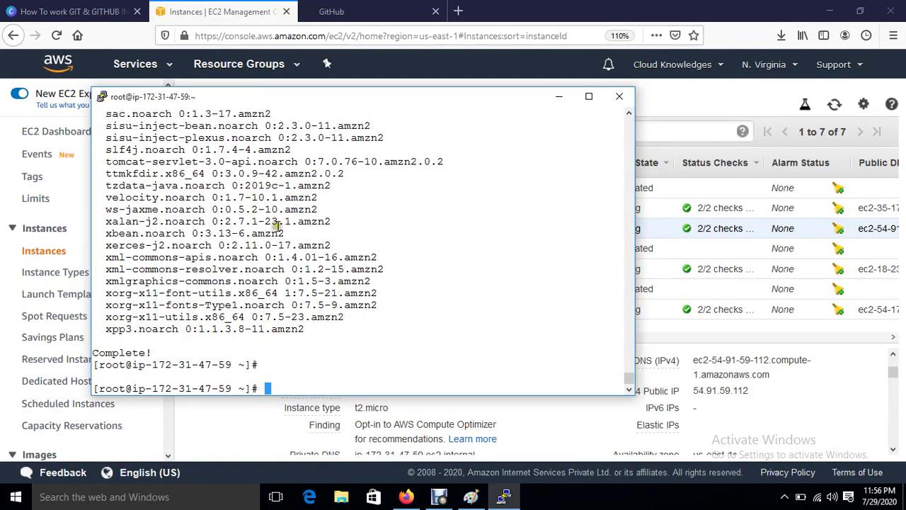
pyautogui.click(458, 12)
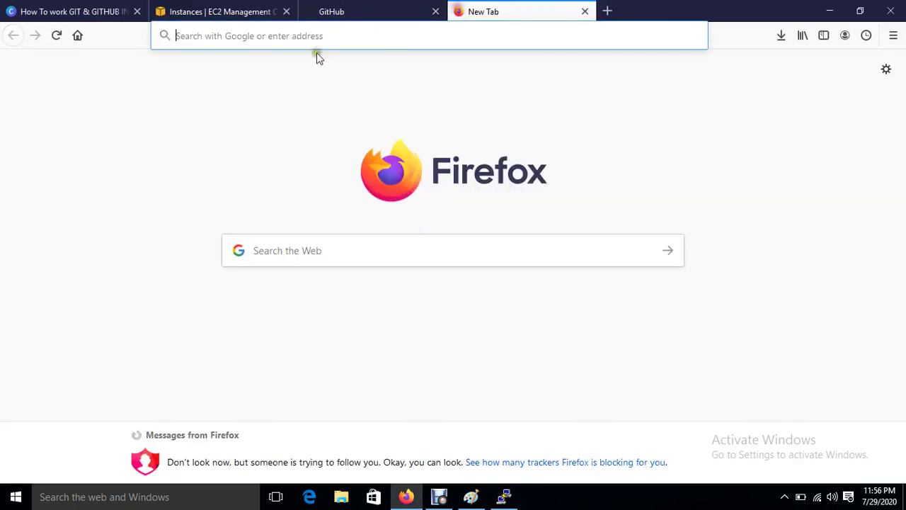
pyautogui.write('google.com')
pyautogui.press('Return')
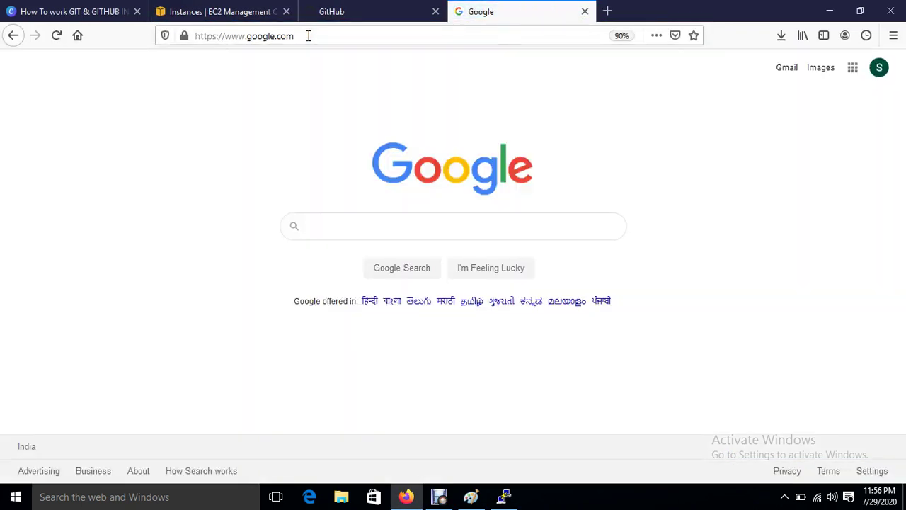
pyautogui.write('jen')
pyautogui.press('Down')
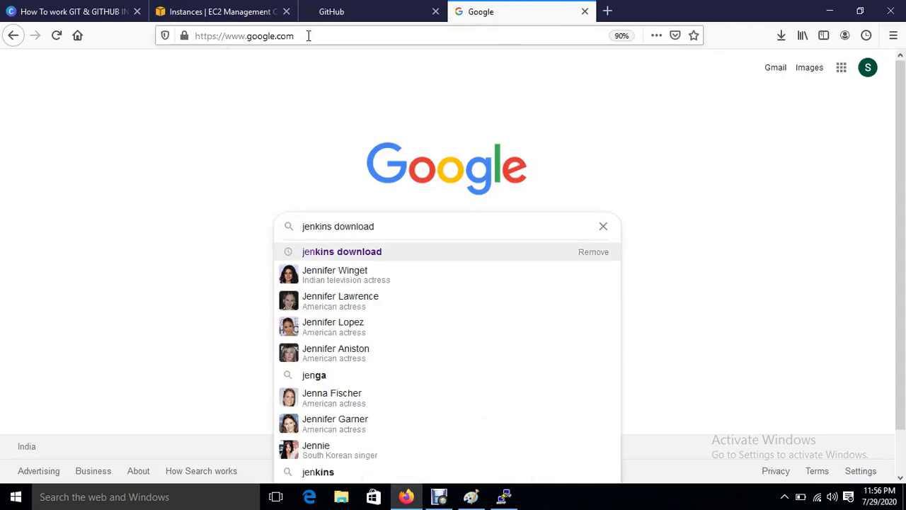
pyautogui.press('Return')
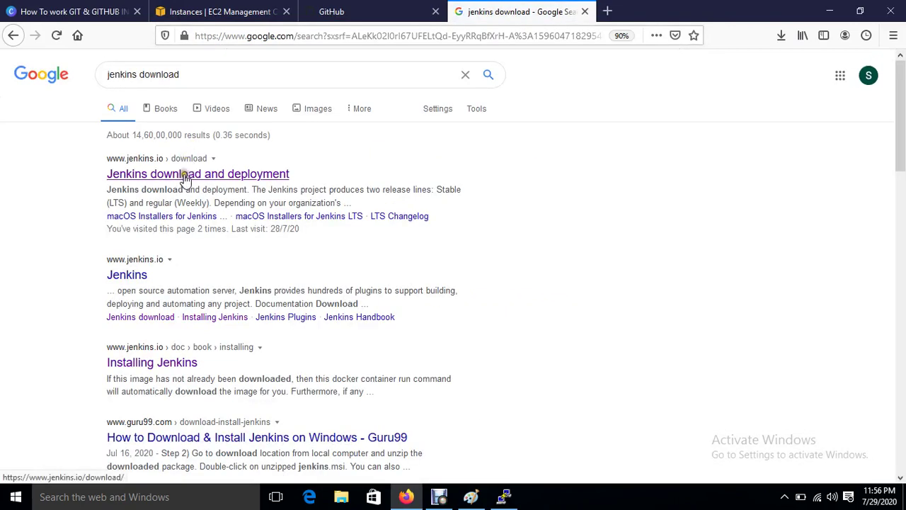
pyautogui.click(185, 177)
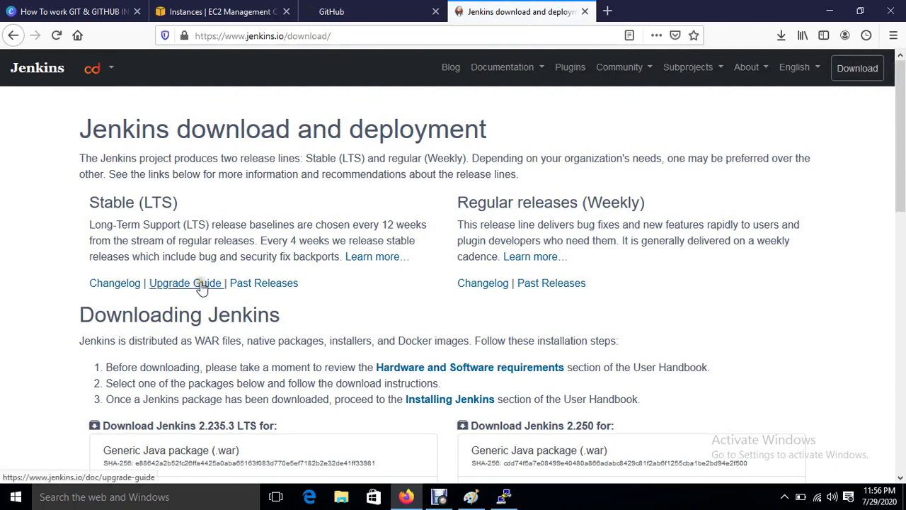
# Step: Open the CentOS/Fedora/Red Hat packages page and select the wget repo command
pyautogui.scroll(-3, 198, 286)
pyautogui.scroll(-5, 230, 322)
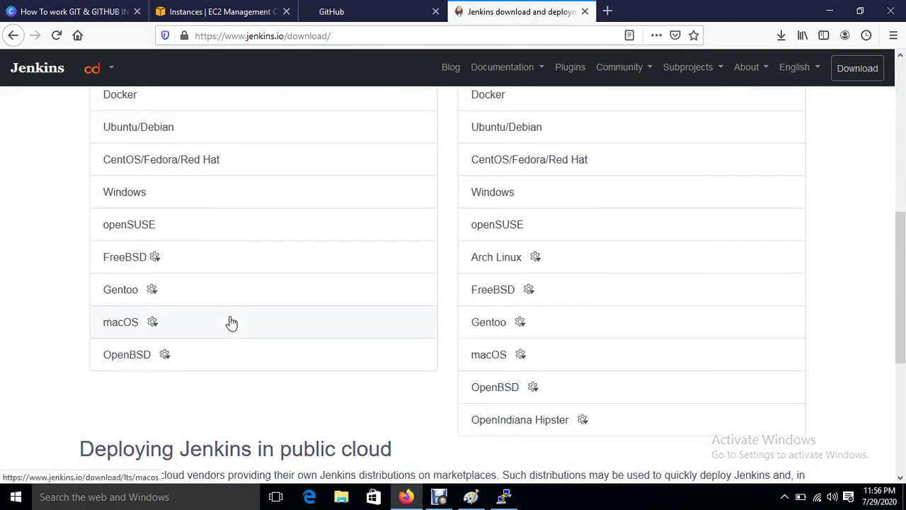
pyautogui.click(139, 164)
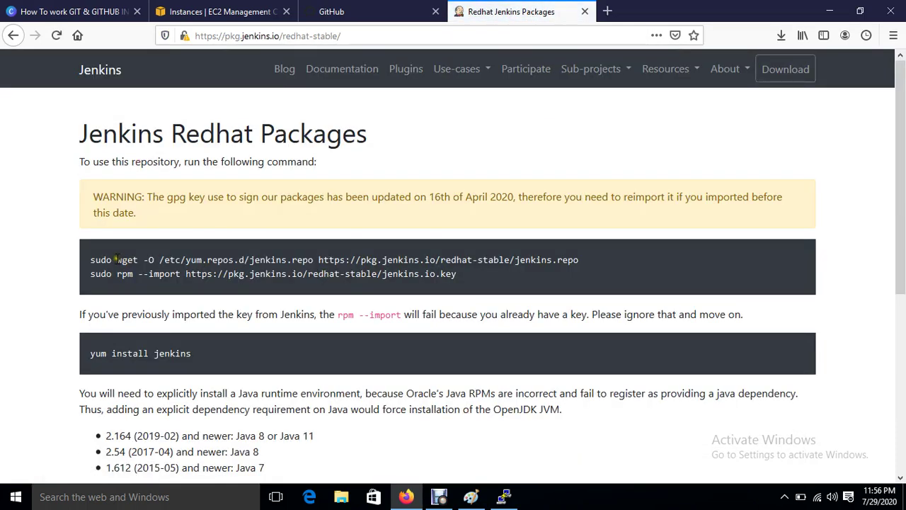
pyautogui.moveTo(117, 260); pyautogui.dragTo(558, 260)
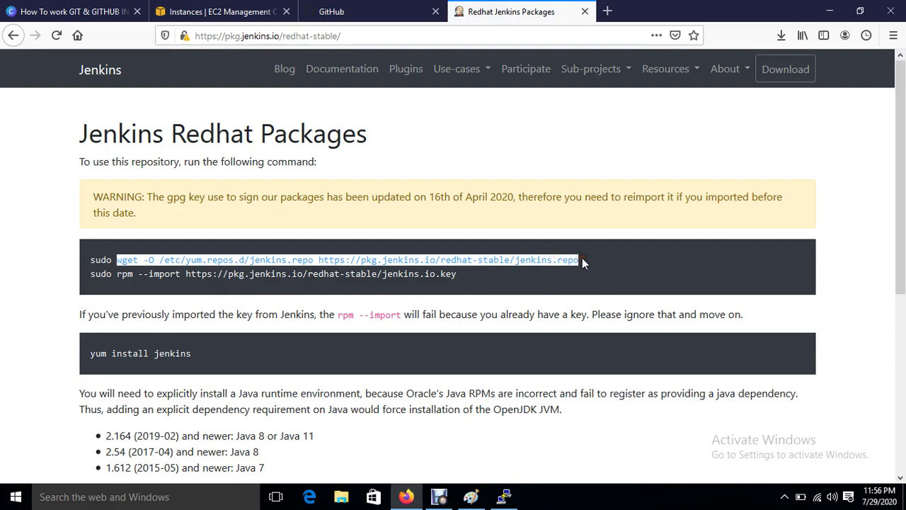
# Step: Paste and run the wget command that downloads jenkins.repo on the server
pyautogui.click(504, 496)
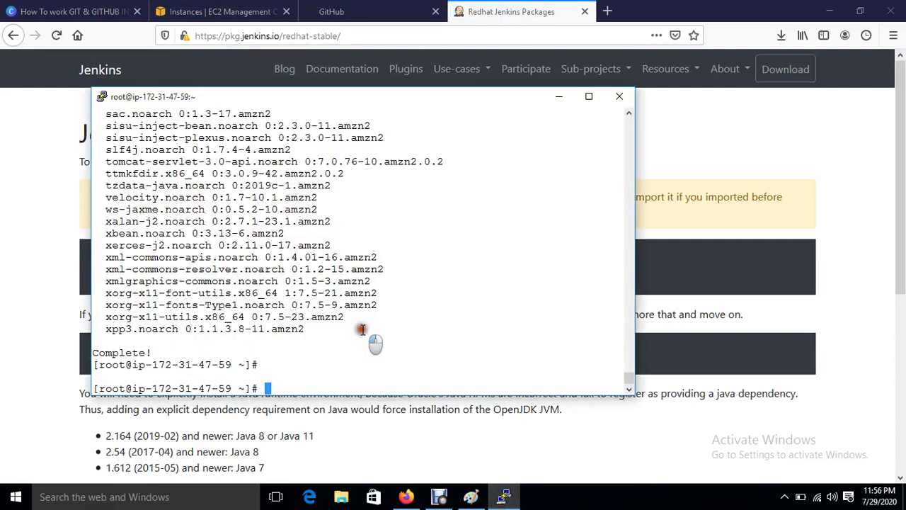
pyautogui.rightClick(362, 329)
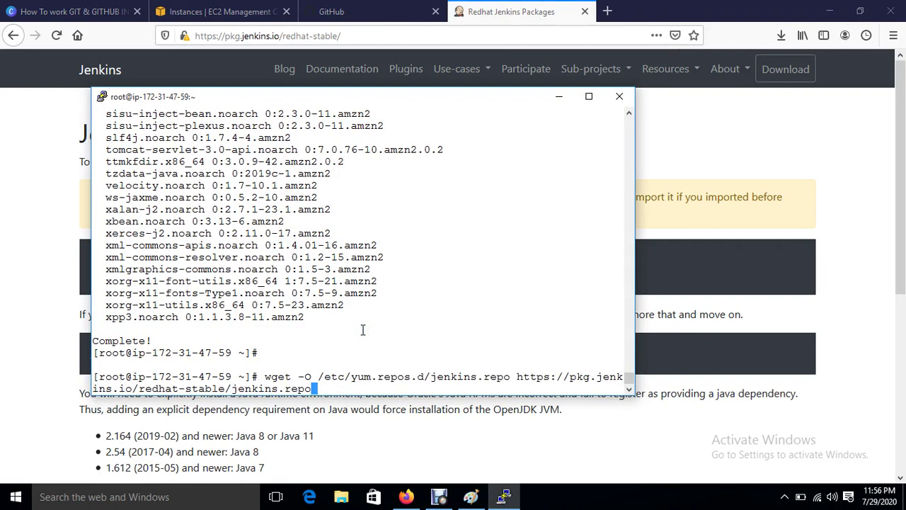
pyautogui.press('Return')
# Step: Copy the rpm --import command from the page and run it to import the Jenkins key
pyautogui.click(717, 157)
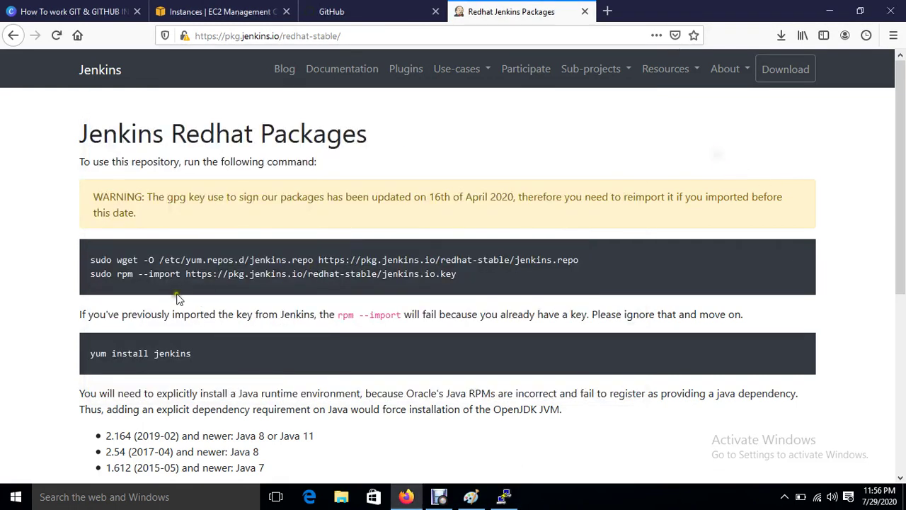
pyautogui.moveTo(118, 274); pyautogui.dragTo(451, 273)
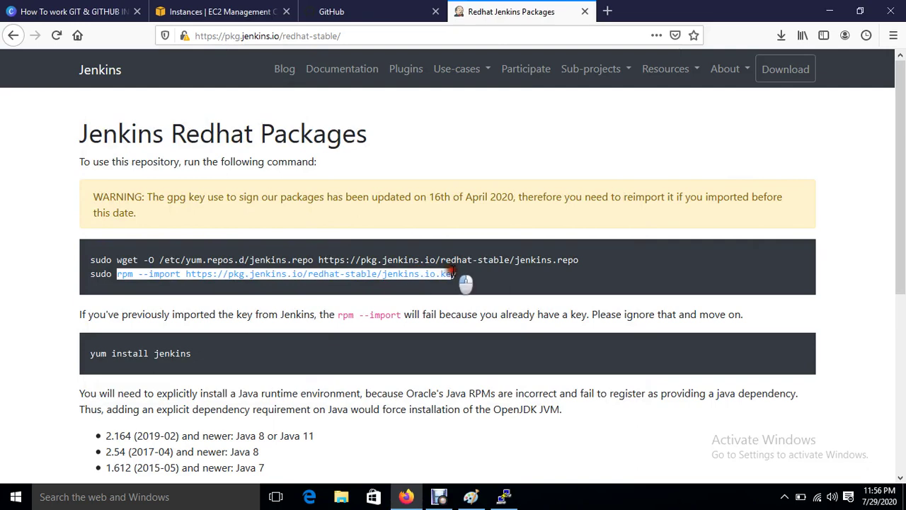
pyautogui.rightClick(458, 273)
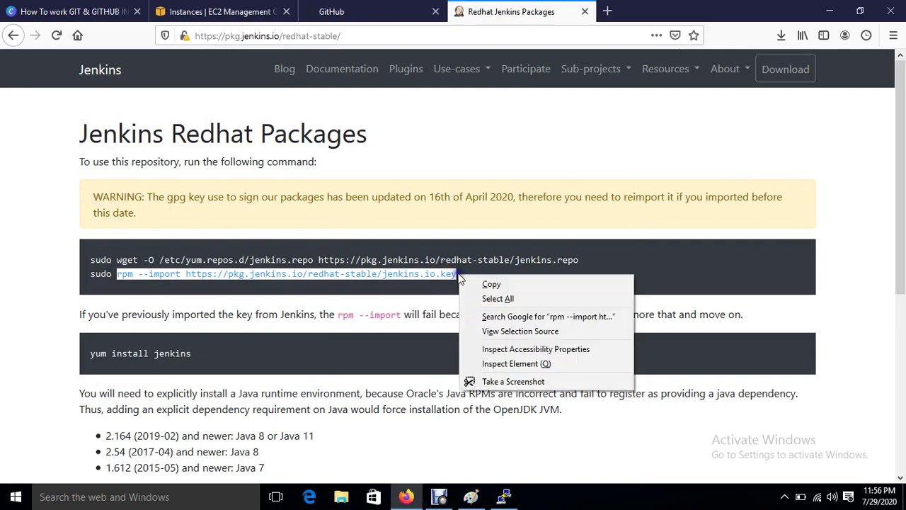
pyautogui.click(484, 286)
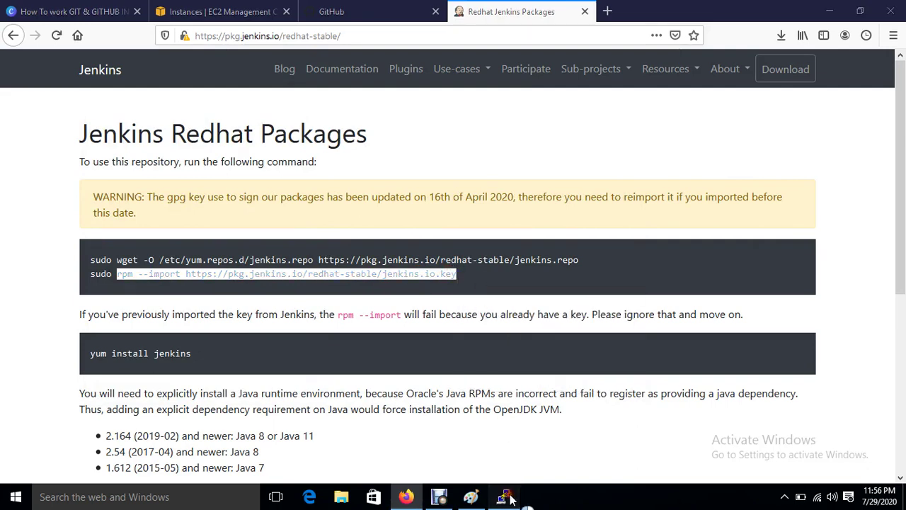
pyautogui.click(505, 496)
pyautogui.rightClick(479, 319)
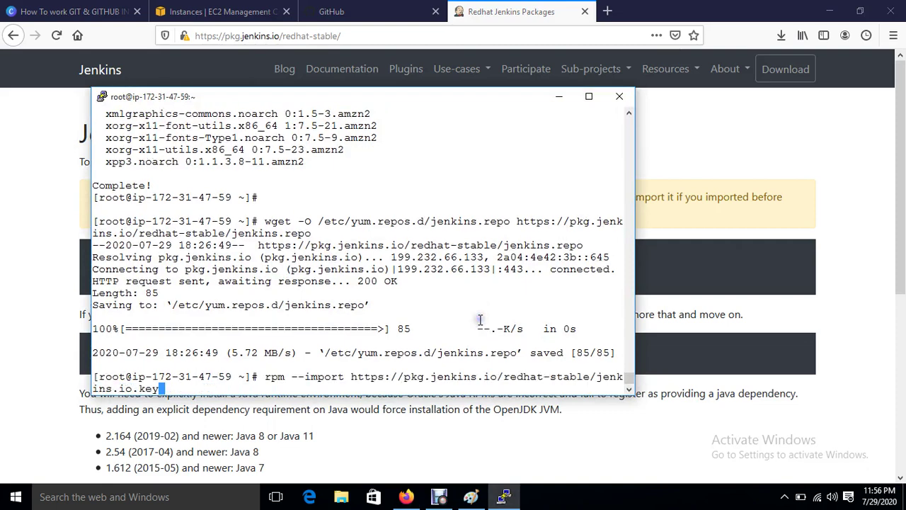
pyautogui.press('Return')
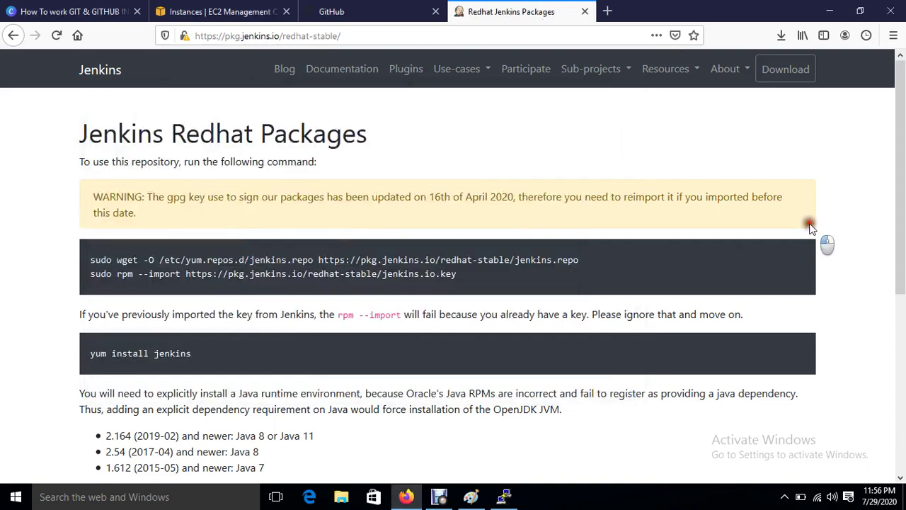
# Step: Copy the yum install jenkins command from the page and run it in the terminal
pyautogui.click(808, 224)
pyautogui.moveTo(87, 353); pyautogui.dragTo(206, 354)
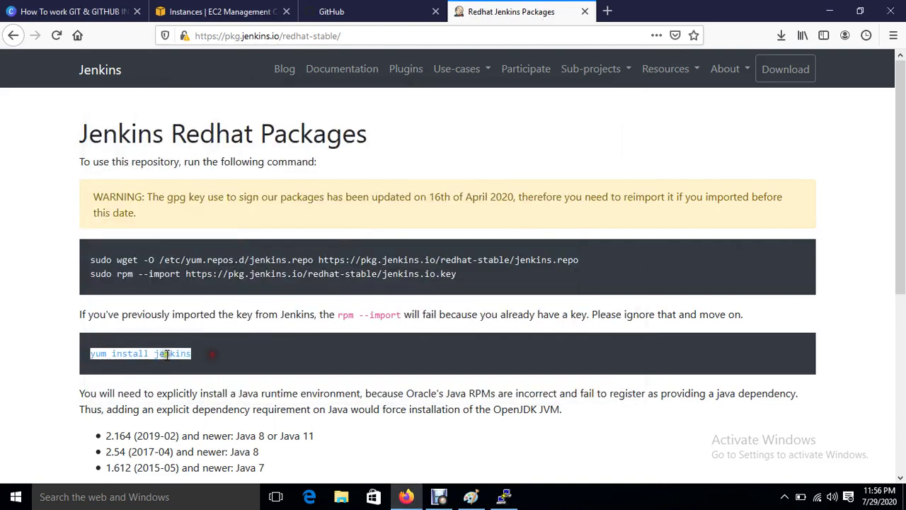
pyautogui.rightClick(162, 355)
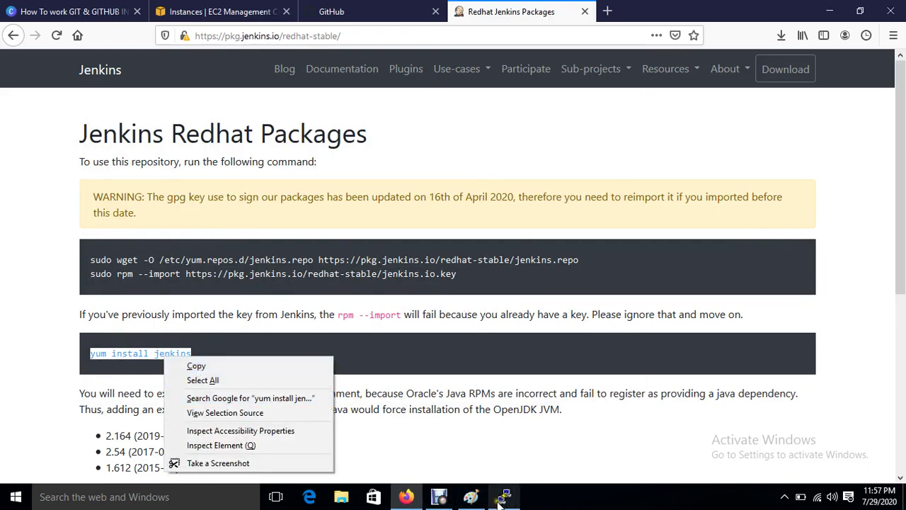
pyautogui.click(233, 368)
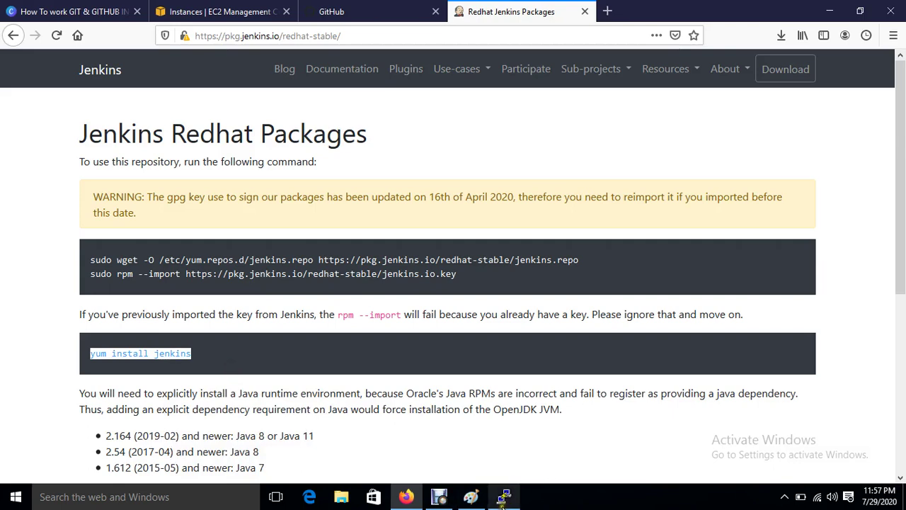
pyautogui.click(504, 497)
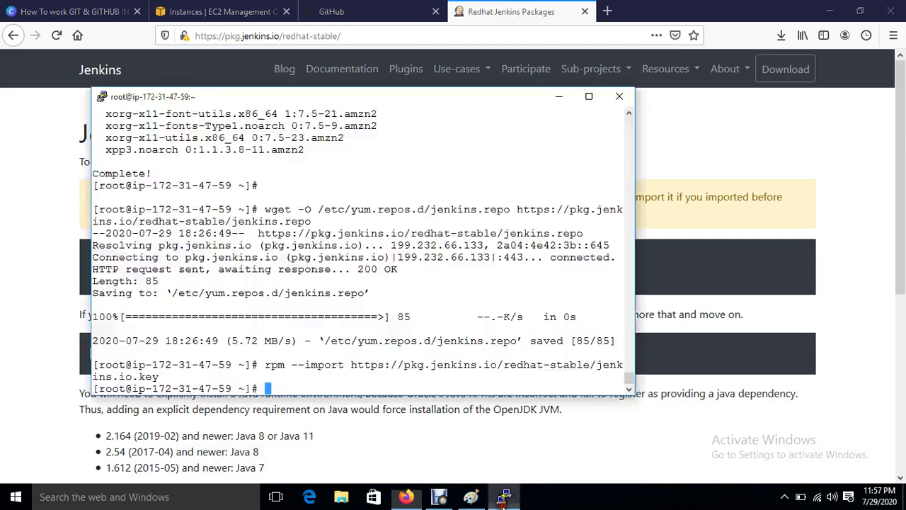
pyautogui.rightClick(453, 359)
pyautogui.press('Return')
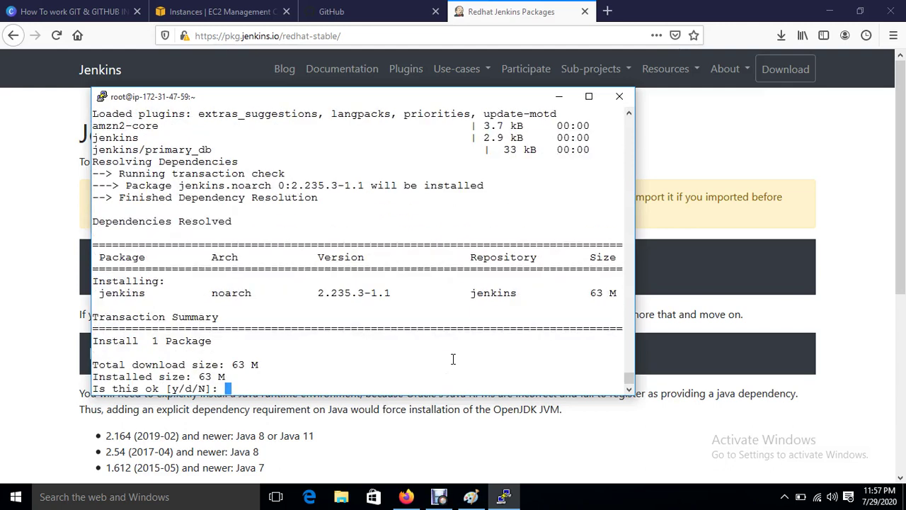
# Step: Confirm installation of Jenkins 2.235.3-1.1 with y
pyautogui.write('y')
pyautogui.press('Return')
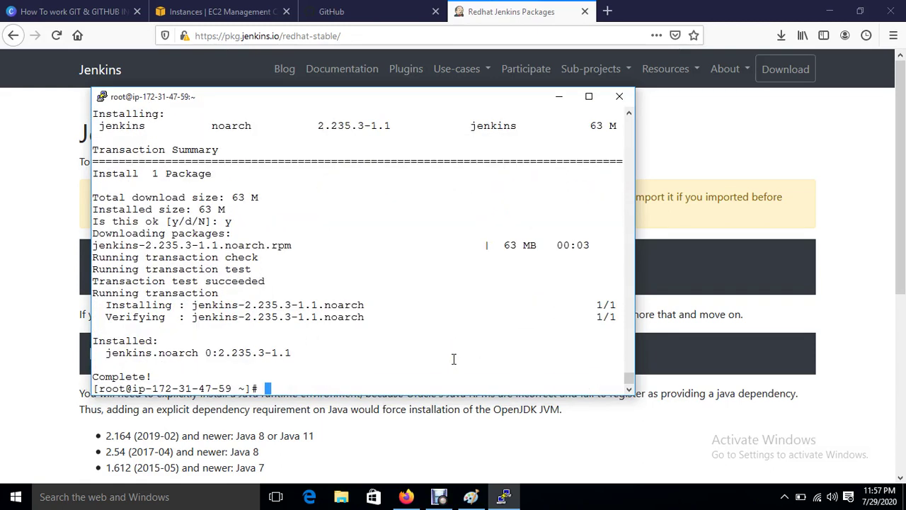
pyautogui.press('Return')
pyautogui.write('systemt')
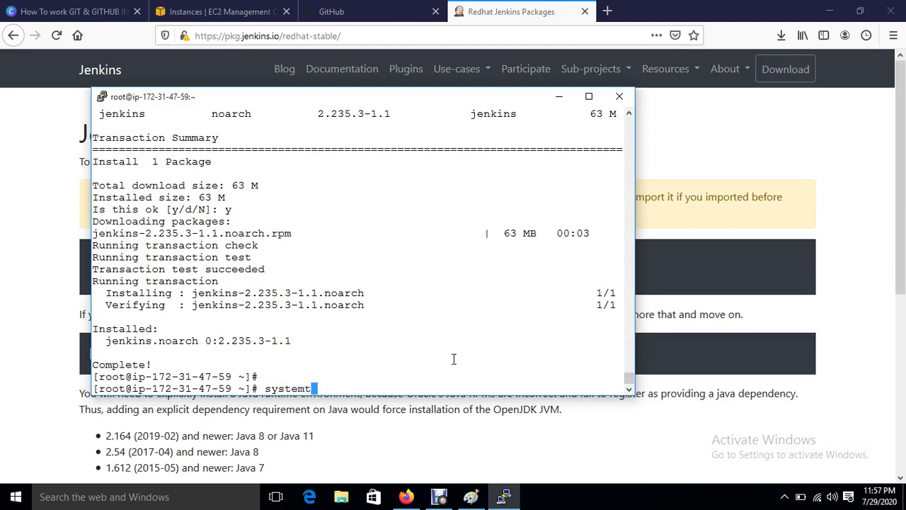
pyautogui.press('BackSpace')
pyautogui.press('BackSpace')
pyautogui.press('BackSpace')
pyautogui.press('BackSpace')
pyautogui.hotkey('ctrl', 'c')
pyautogui.hotkey('ctrl', 'c')
pyautogui.hotkey('ctrl', 'c')
pyautogui.hotkey('ctrl', 'c')
pyautogui.press('Return')
pyautogui.press('Return')
pyautogui.press('Return')
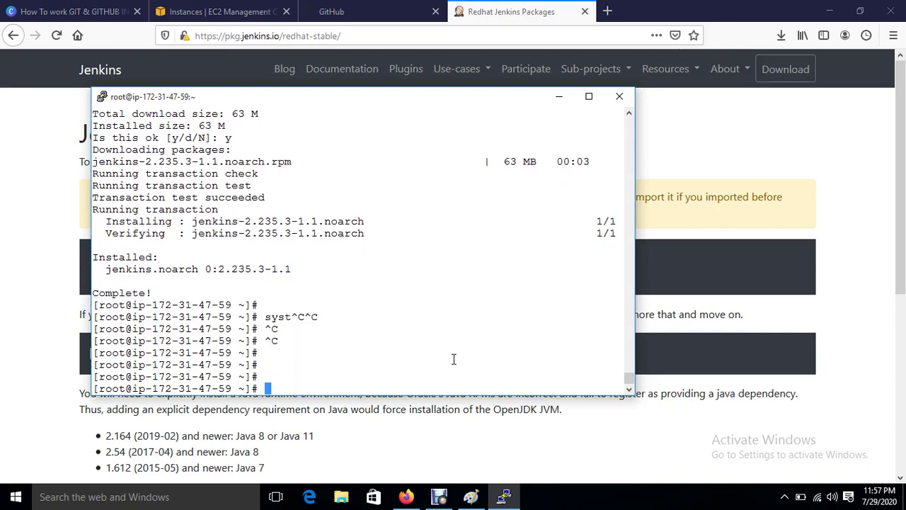
# Step: Start the Jenkins service with systemctl and enable it at boot
pyautogui.write('systemctl start j')
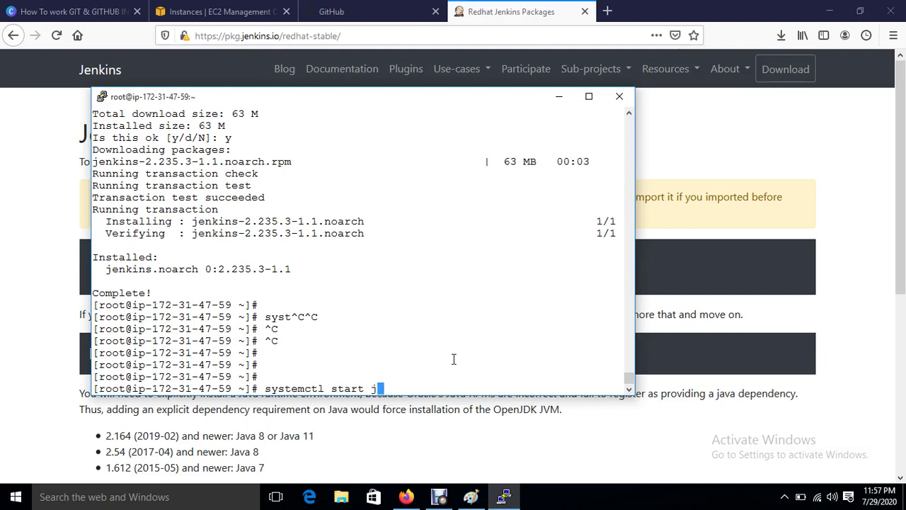
pyautogui.write('enkins')
pyautogui.press('Return')
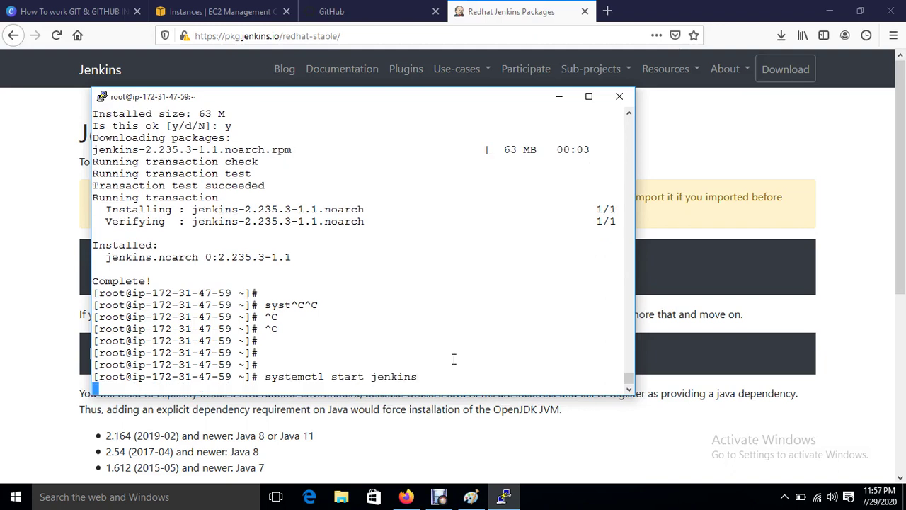
pyautogui.press('Return')
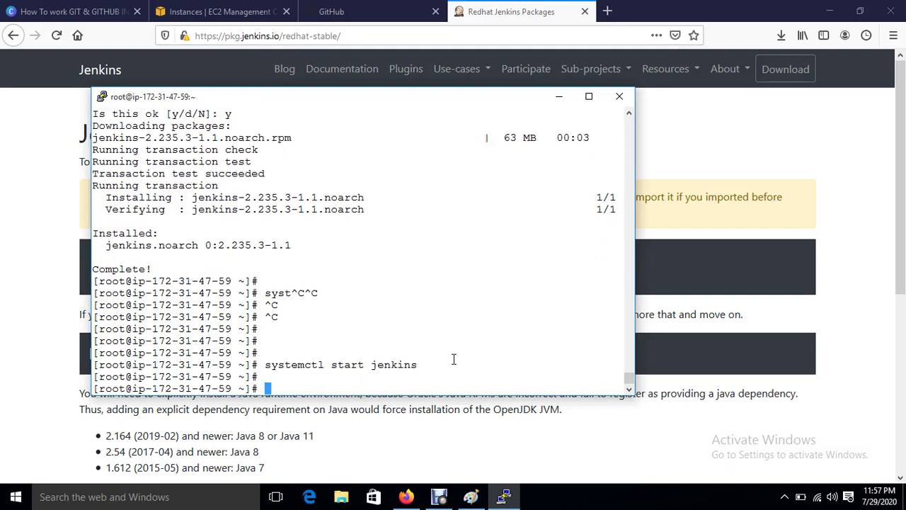
pyautogui.write('systemctl ')
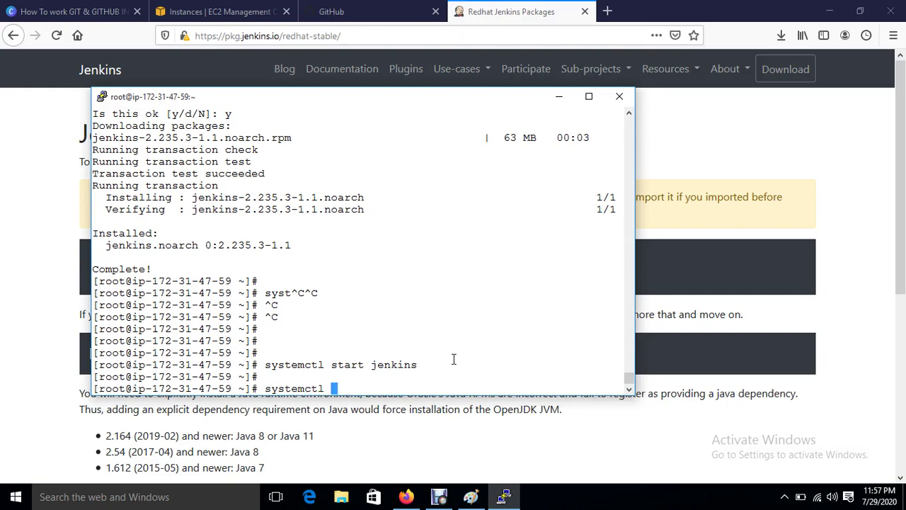
pyautogui.write('enable jenkins')
pyautogui.press('Return')
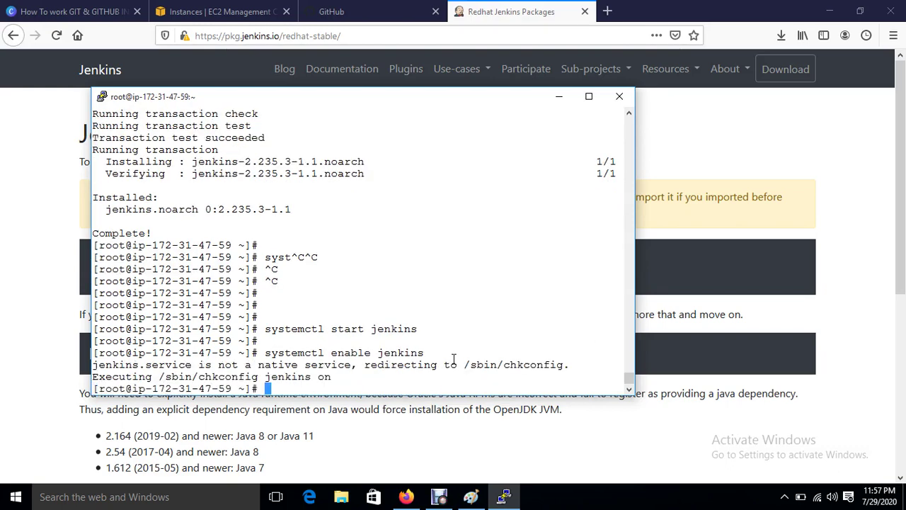
pyautogui.press('Return')
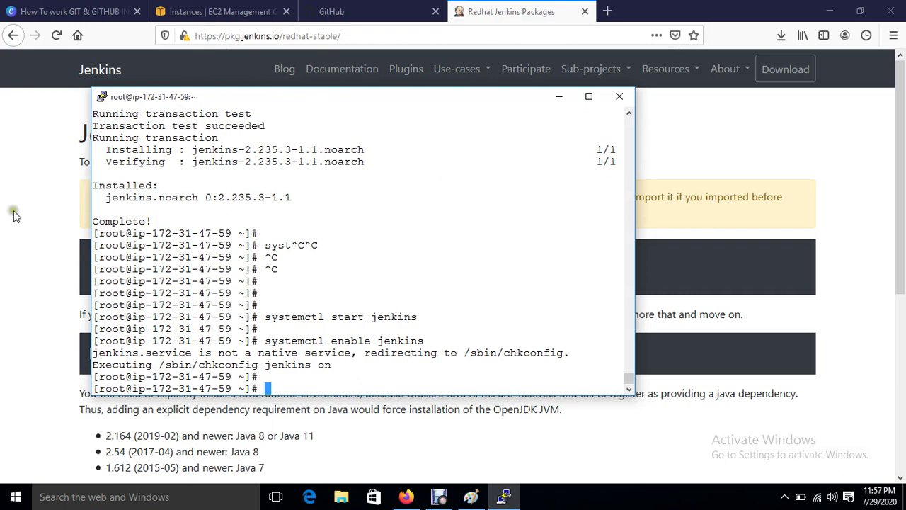
# Step: Copy Jenkins-Server's public IP from EC2 and paste it into a new browser tab
pyautogui.click(191, 13)
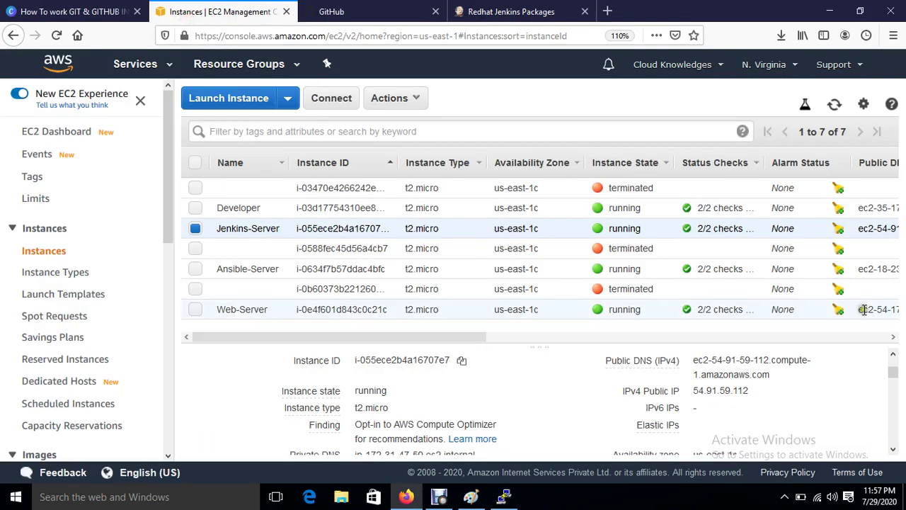
pyautogui.click(761, 392)
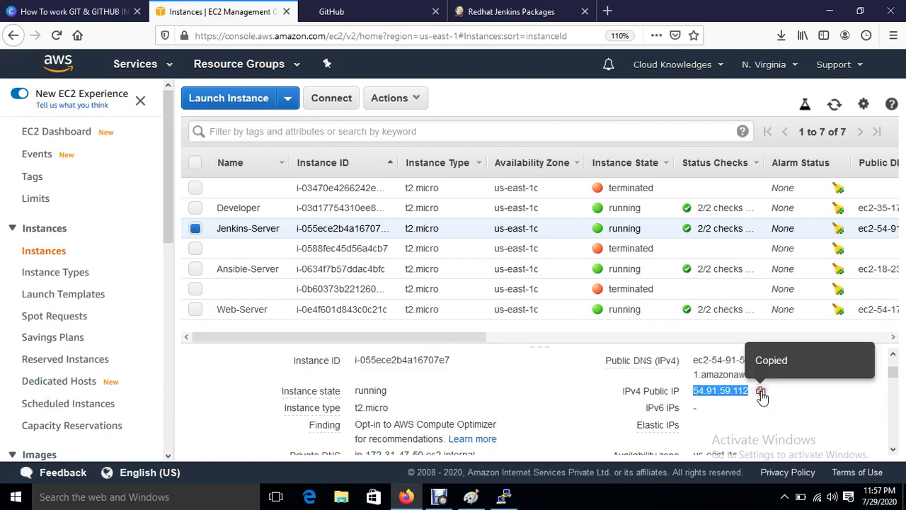
pyautogui.click(608, 12)
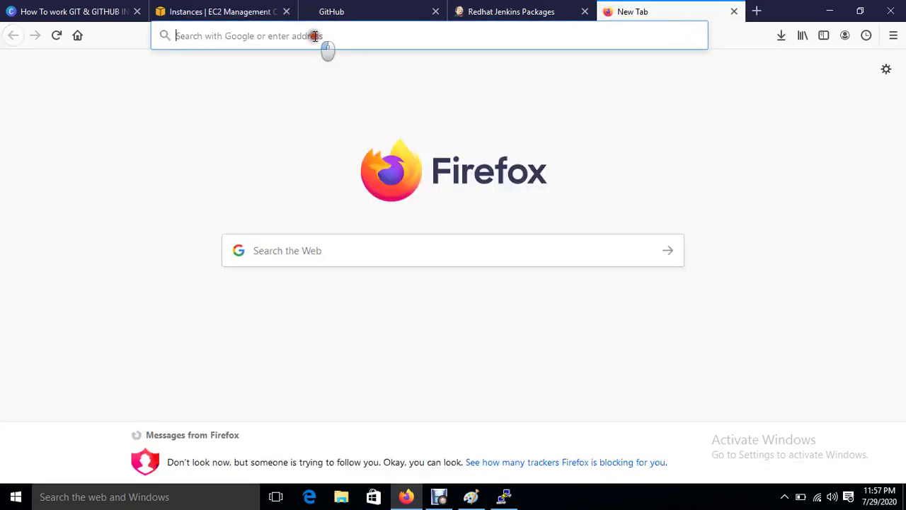
pyautogui.hotkey('ctrl', 'v')
# Step: Open 54.91.59.112:8080 in the browser to bring up Jenkins' Unlock Jenkins page
pyautogui.write(':8080')
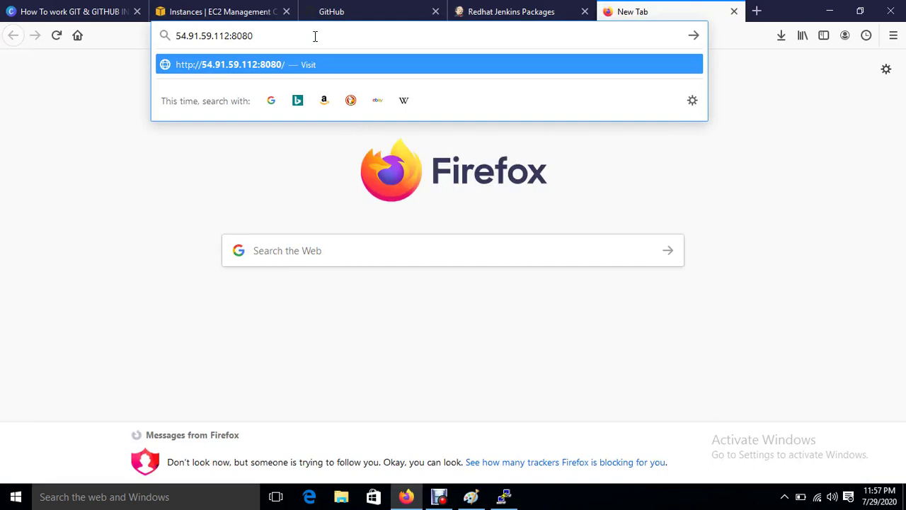
pyautogui.press('Return')
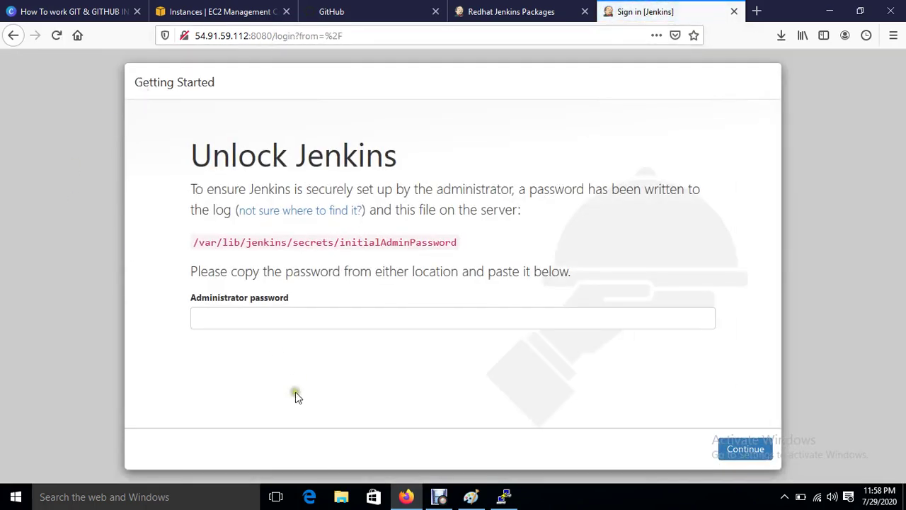
# Step: Print the initial admin password by running cat on the copied initialAdminPassword file path
pyautogui.click(504, 496)
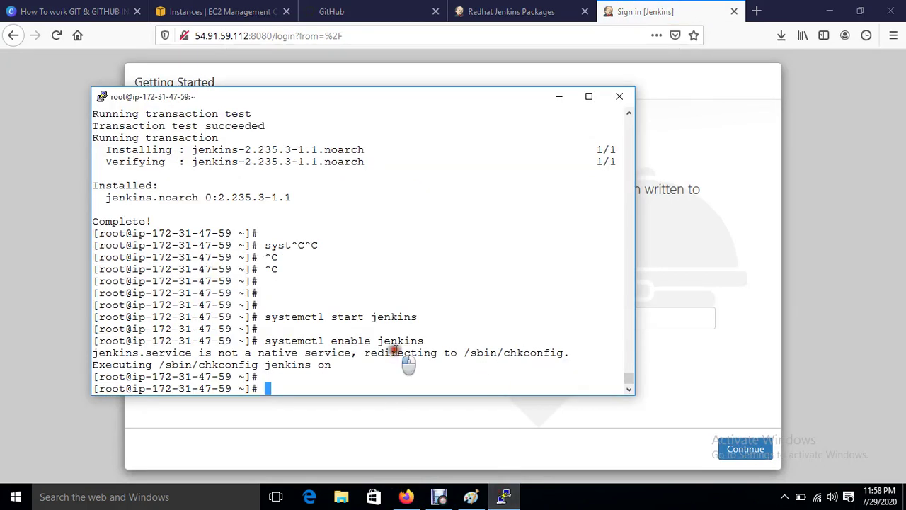
pyautogui.write('cat')
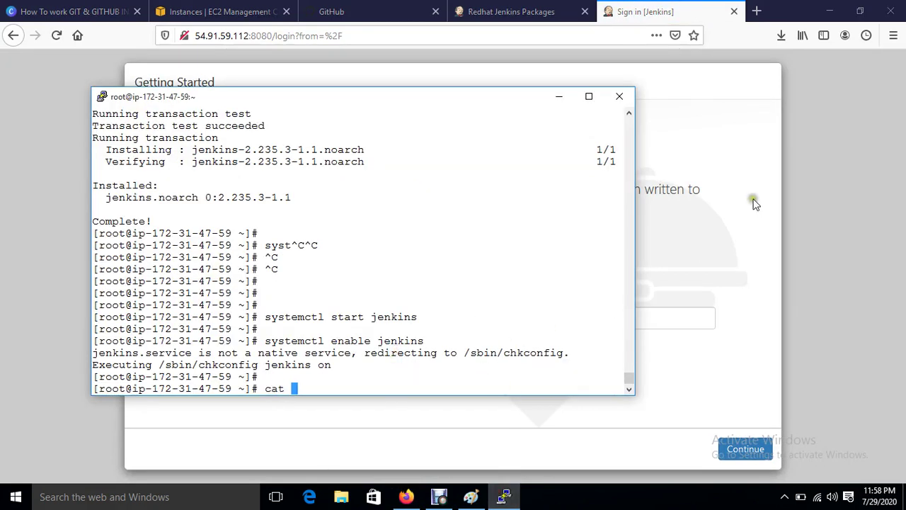
pyautogui.click(752, 200)
pyautogui.moveTo(195, 242); pyautogui.dragTo(456, 243)
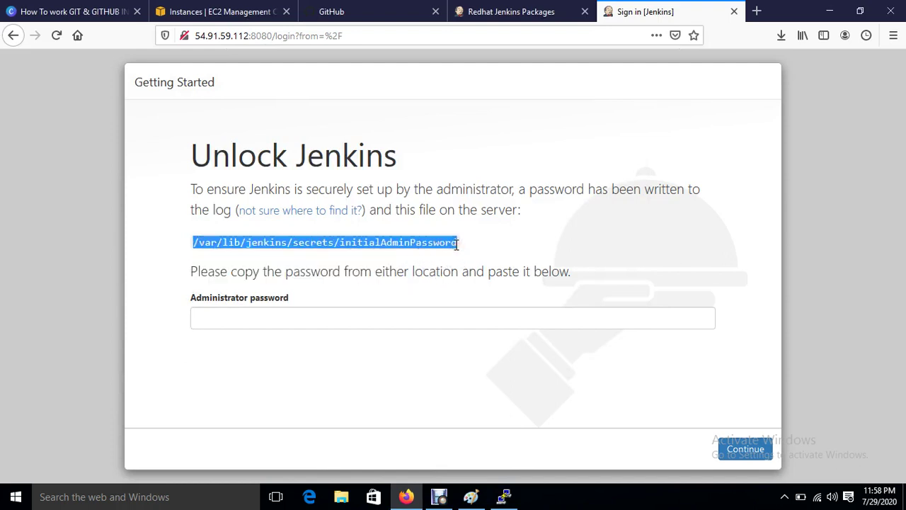
pyautogui.click(504, 496)
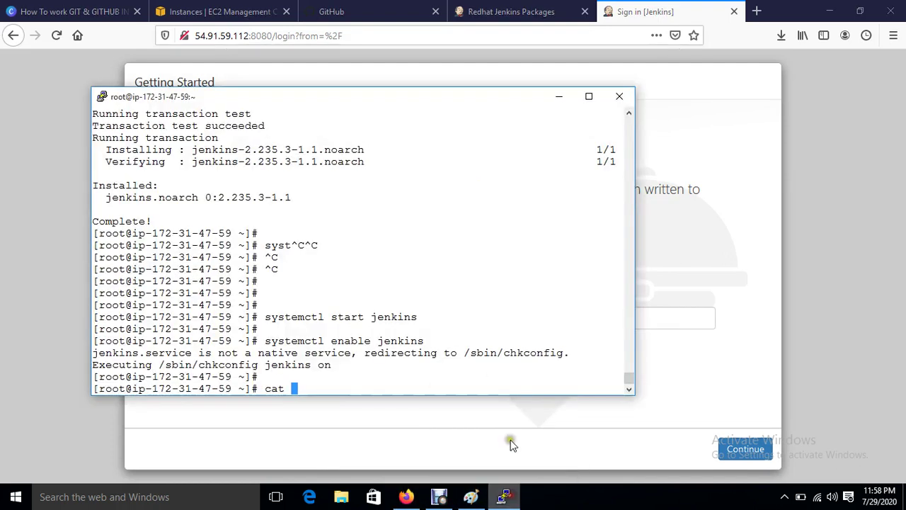
pyautogui.rightClick(385, 391)
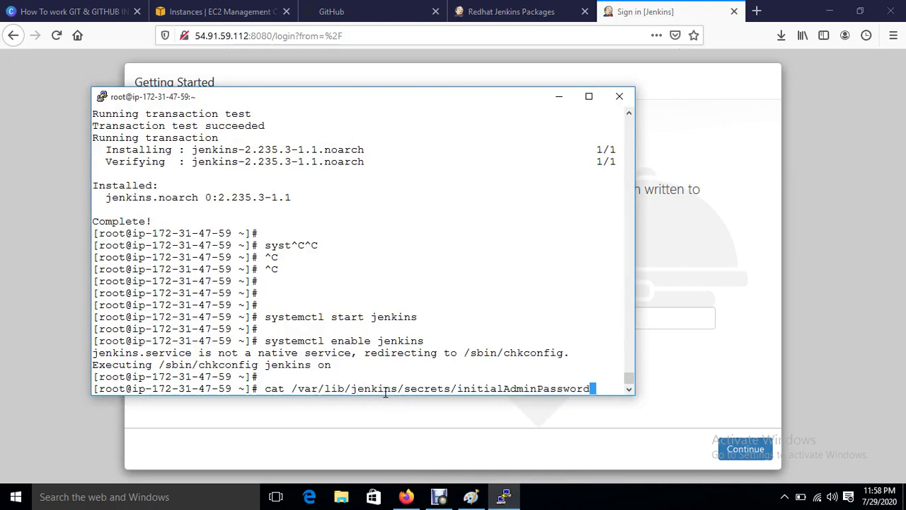
pyautogui.press('Return')
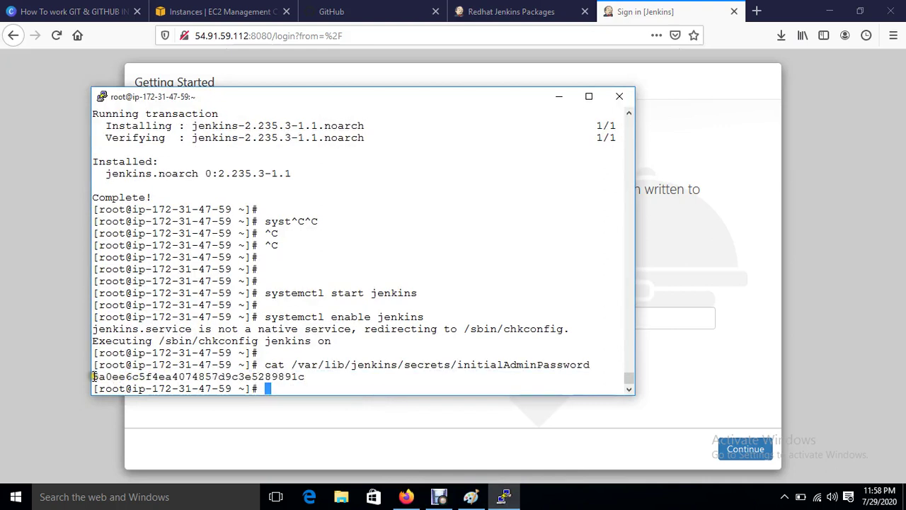
# Step: Paste the printed password into Jenkins' Administrator password field, continue, and decline saving it
pyautogui.moveTo(92, 376); pyautogui.dragTo(306, 378)
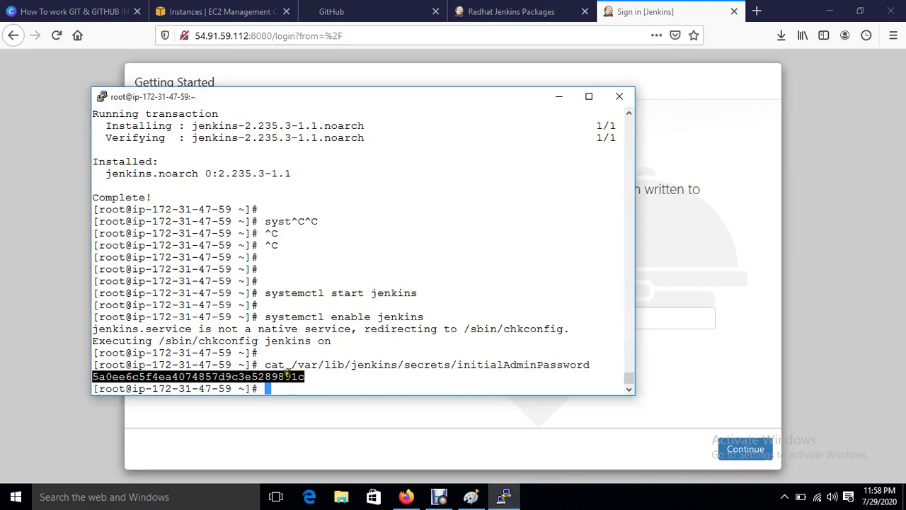
pyautogui.rightClick(450, 390)
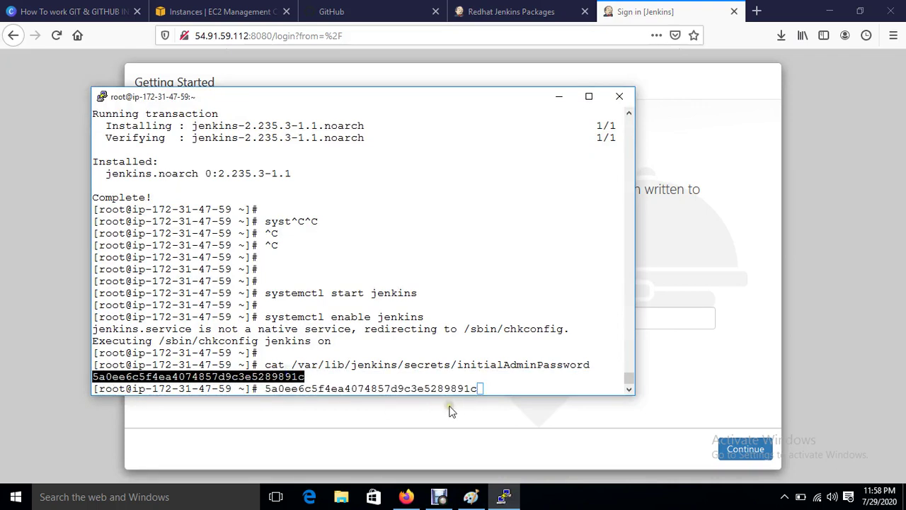
pyautogui.click(451, 410)
pyautogui.click(363, 317)
pyautogui.rightClick(364, 319)
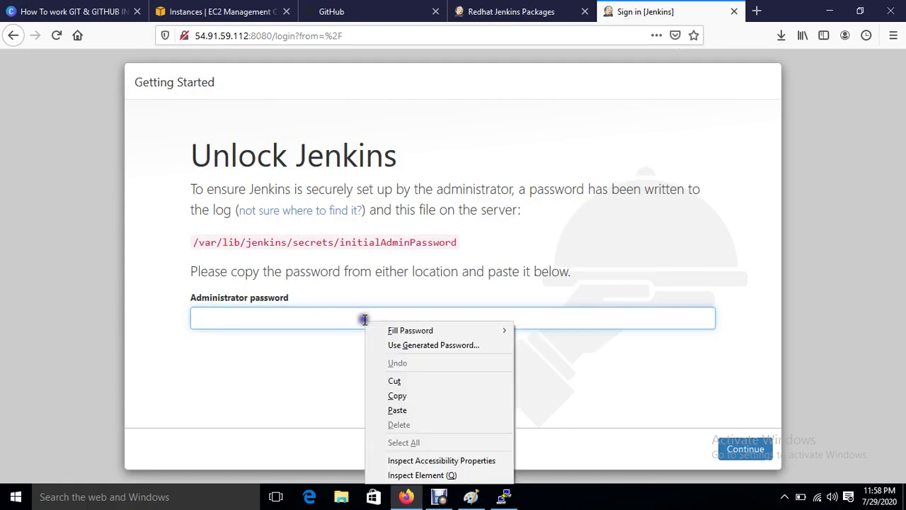
pyautogui.click(397, 410)
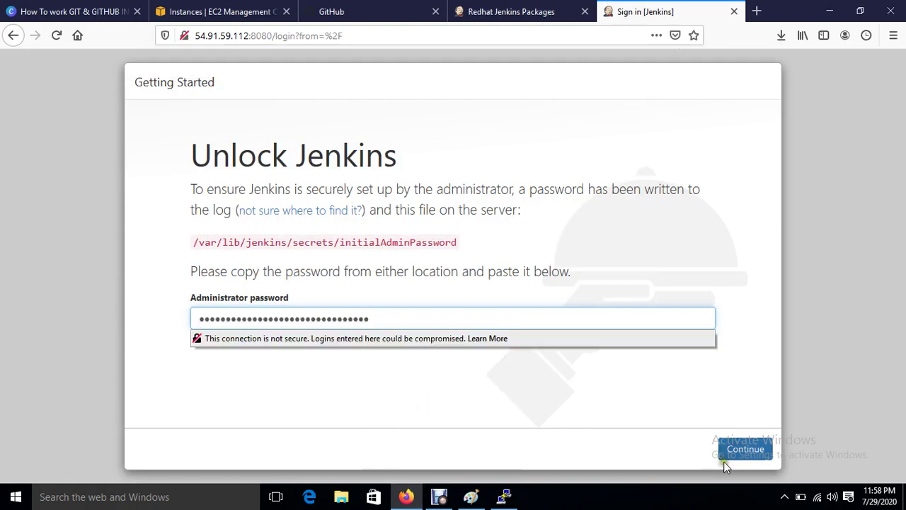
pyautogui.click(743, 456)
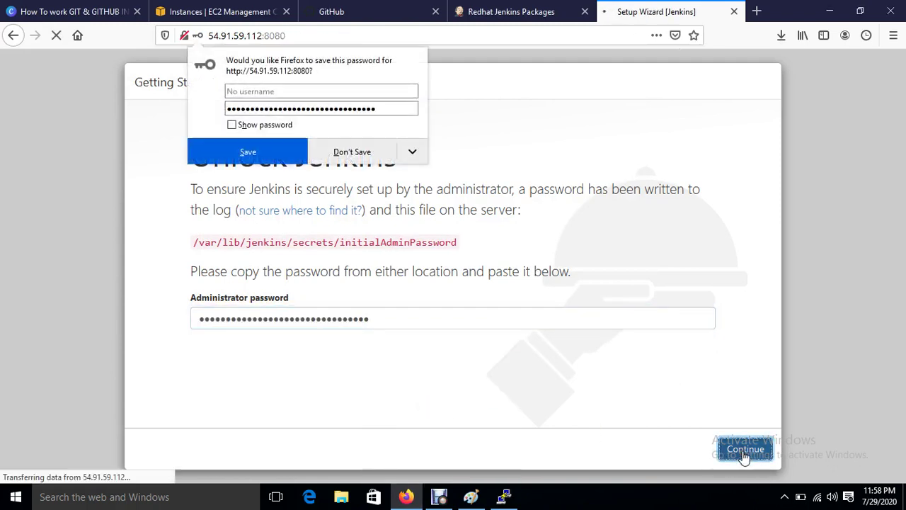
pyautogui.click(349, 151)
# Step: Install the suggested plugins and enter the admin's username, password, full name and e-mail
pyautogui.click(302, 297)
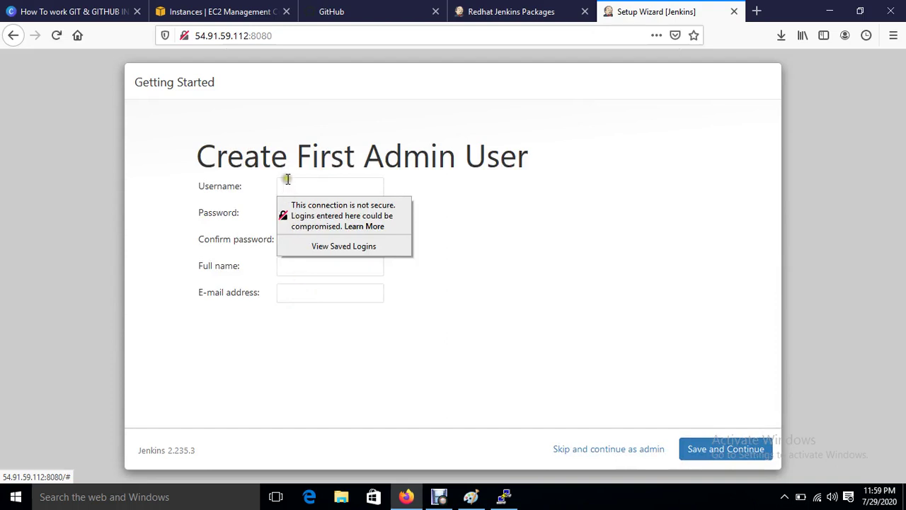
pyautogui.click(286, 179)
pyautogui.press('Tab')
pyautogui.press('Tab')
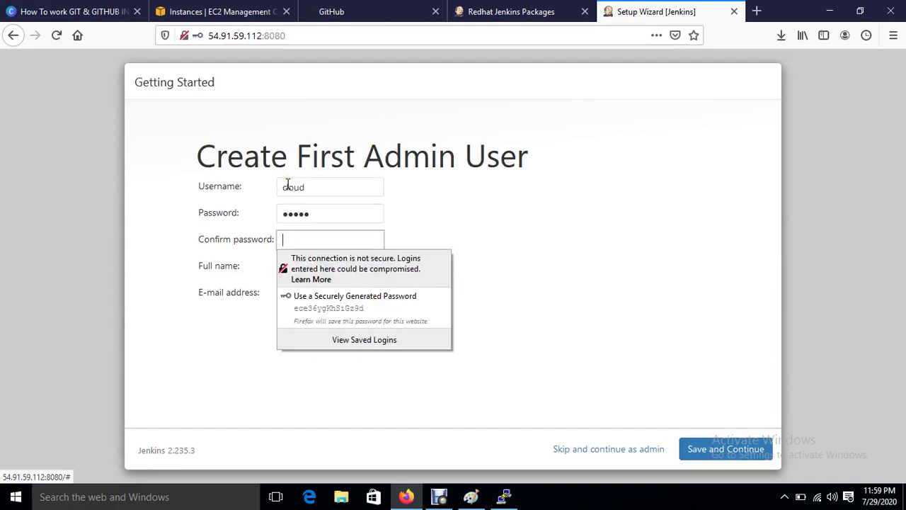
pyautogui.press('Tab')
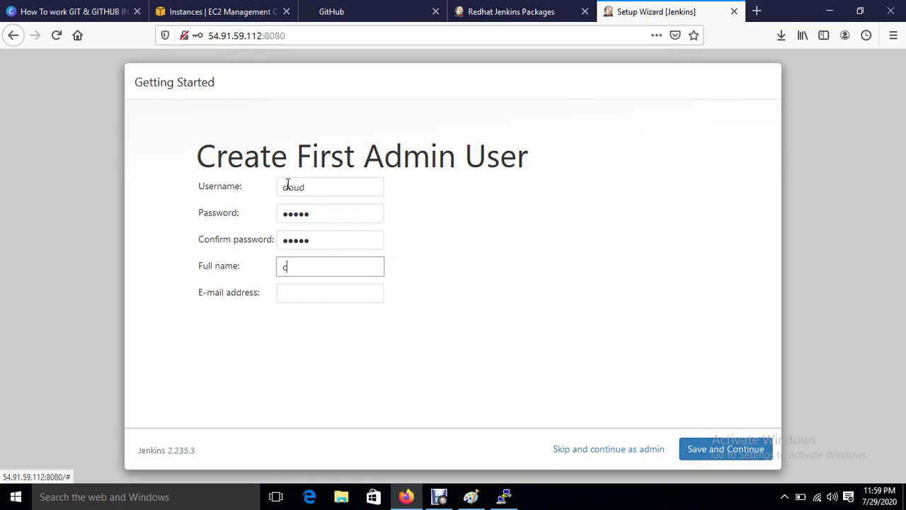
pyautogui.press('Tab')
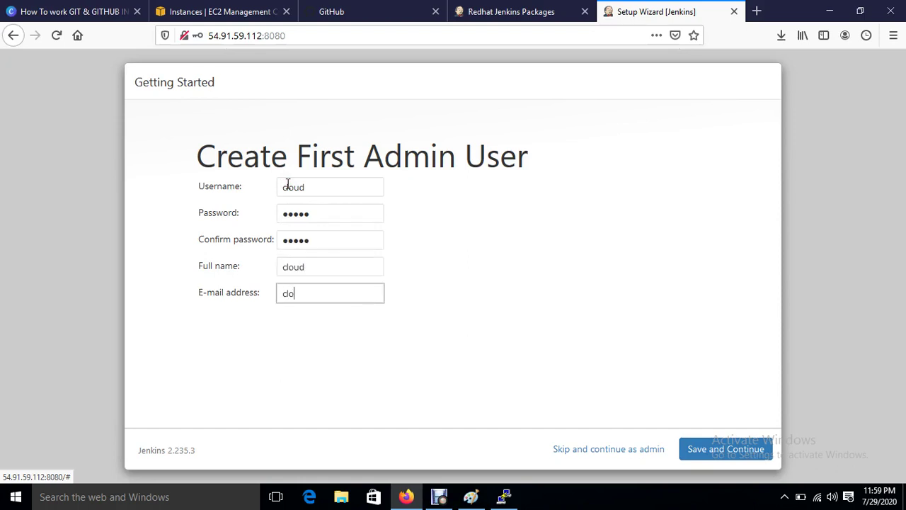
# Step: Save the admin user, keep the Jenkins URL, and open the Jenkins dashboard
pyautogui.click(720, 451)
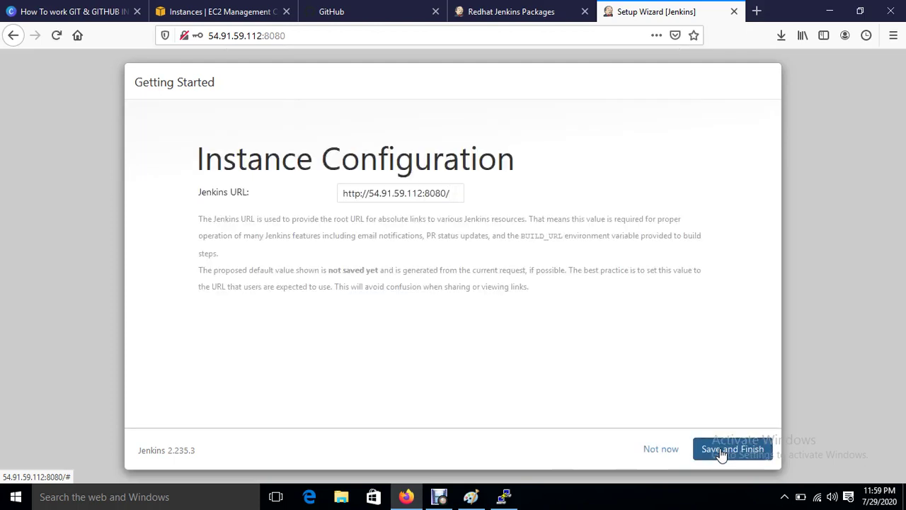
pyautogui.click(720, 451)
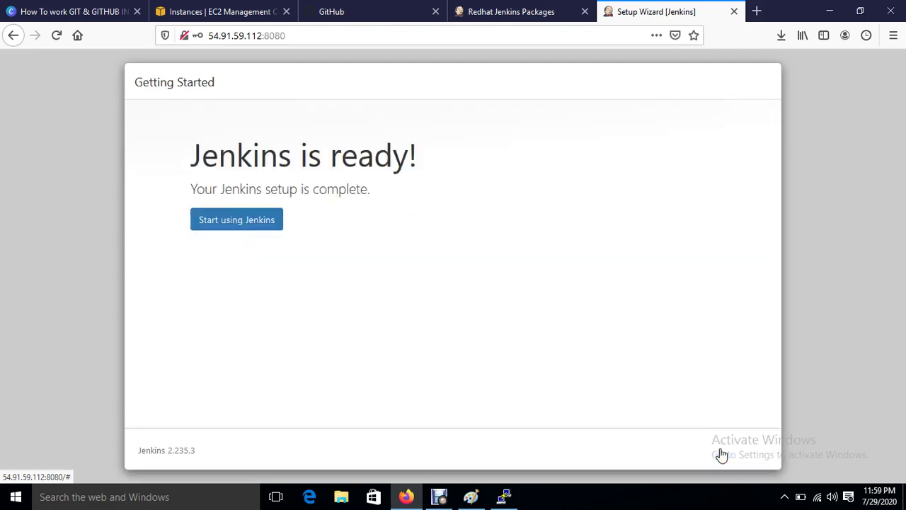
pyautogui.click(246, 223)
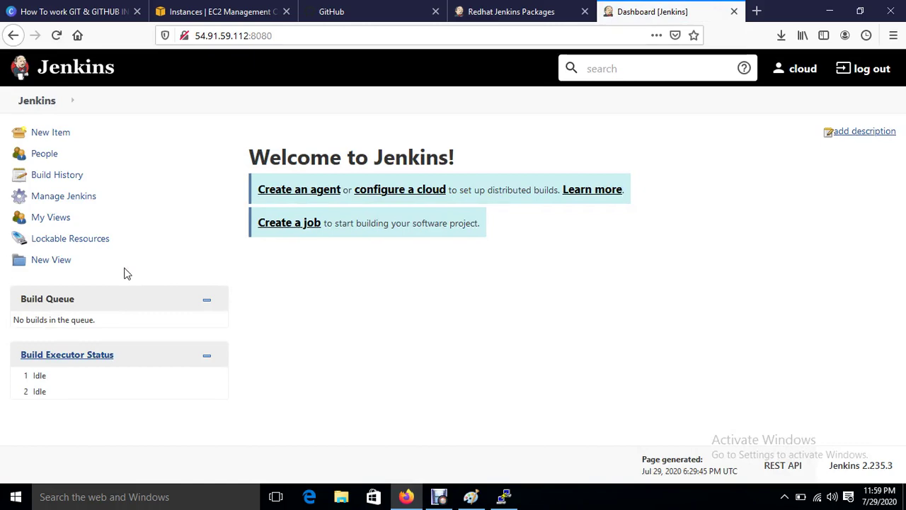
# Step: Copy Ansible-Server's public IPv4 address from the EC2 instances list
pyautogui.click(199, 10)
pyautogui.click(195, 268)
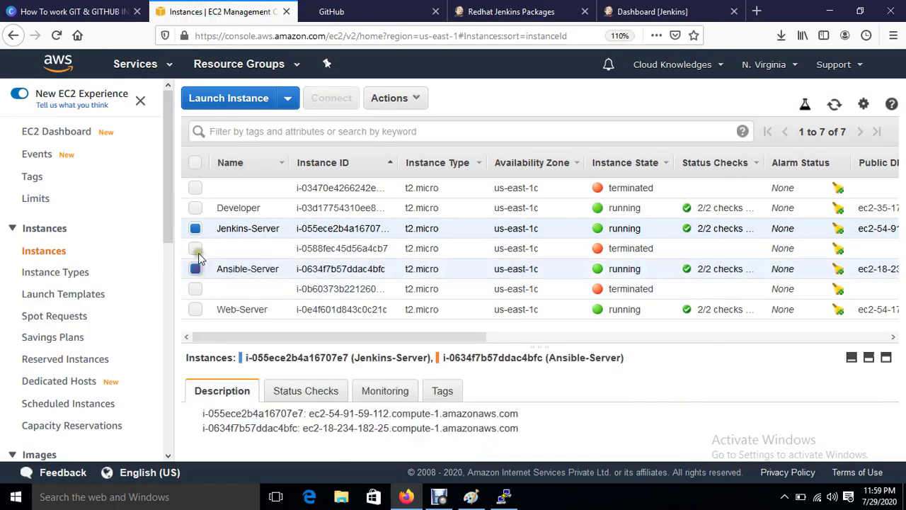
pyautogui.click(195, 231)
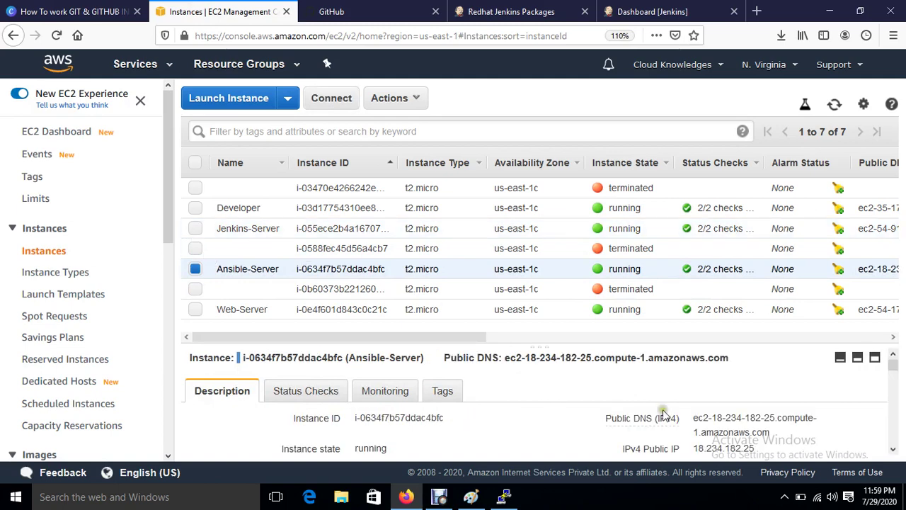
pyautogui.click(764, 449)
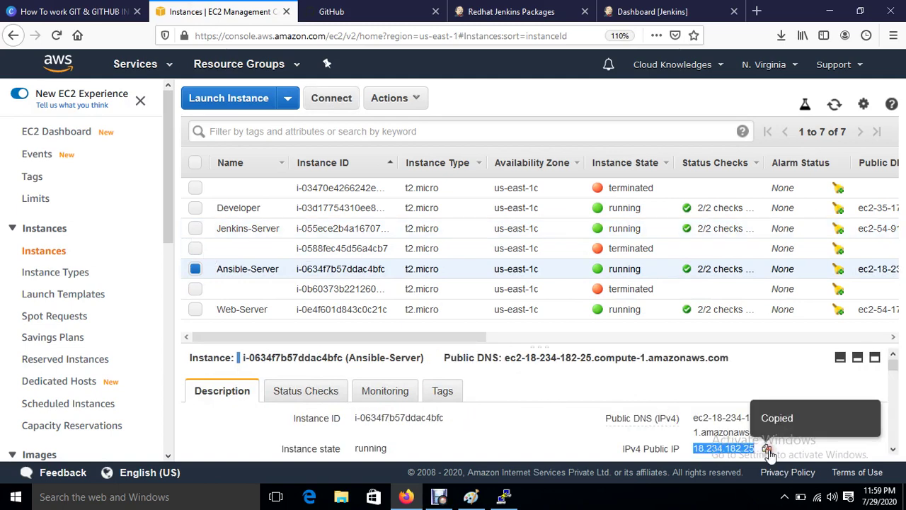
# Step: Start a new PuTTY session to 18.234.182.25 with a 12-point Courier New font
pyautogui.click(504, 496)
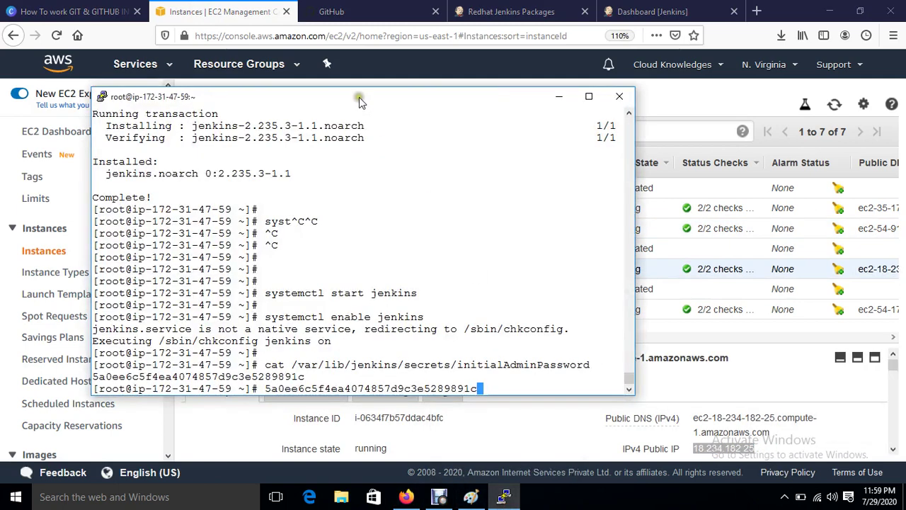
pyautogui.rightClick(358, 94)
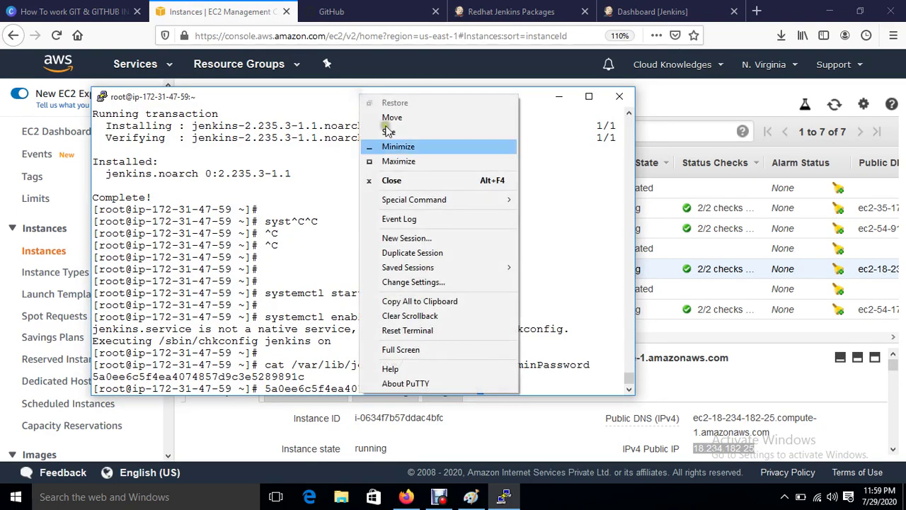
pyautogui.click(435, 239)
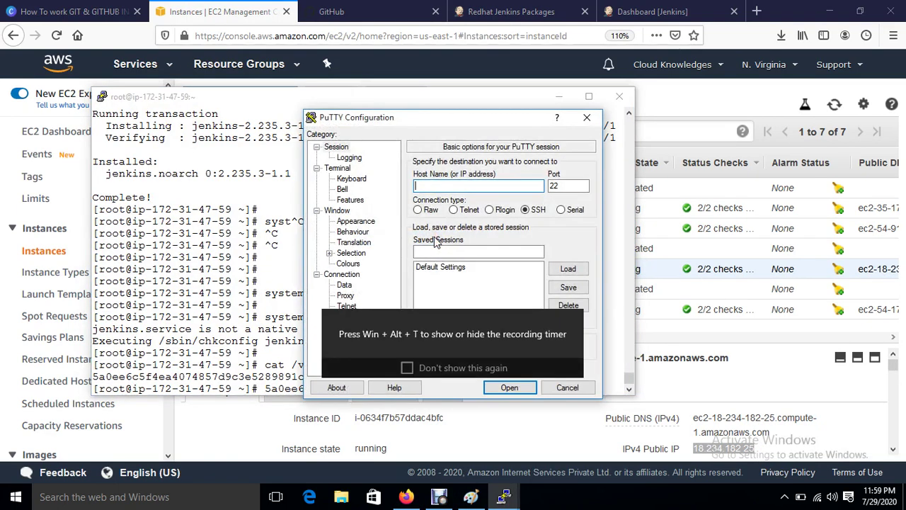
pyautogui.hotkey('ctrl', 'v')
pyautogui.click(355, 220)
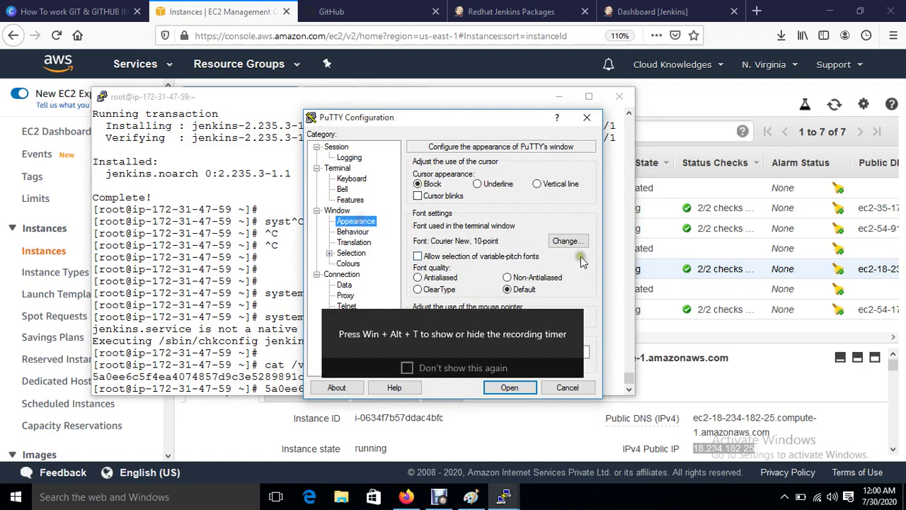
pyautogui.click(566, 241)
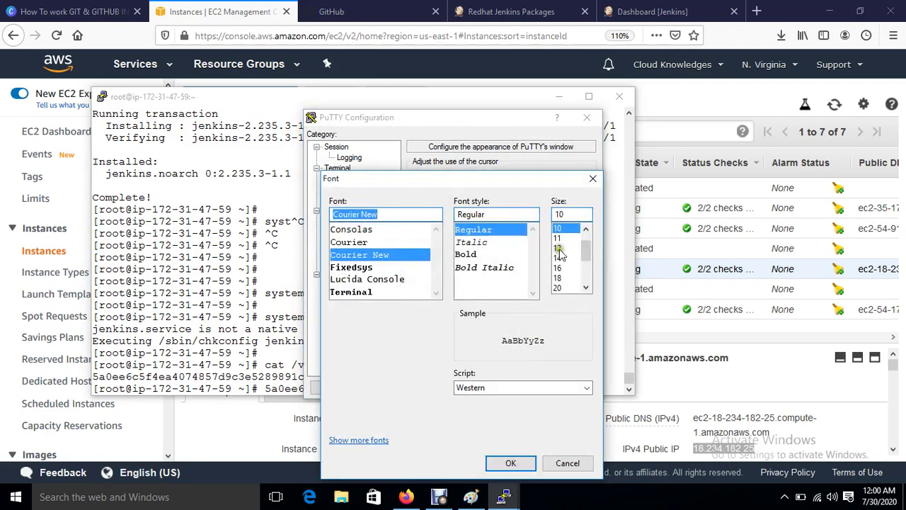
pyautogui.click(558, 247)
pyautogui.click(510, 463)
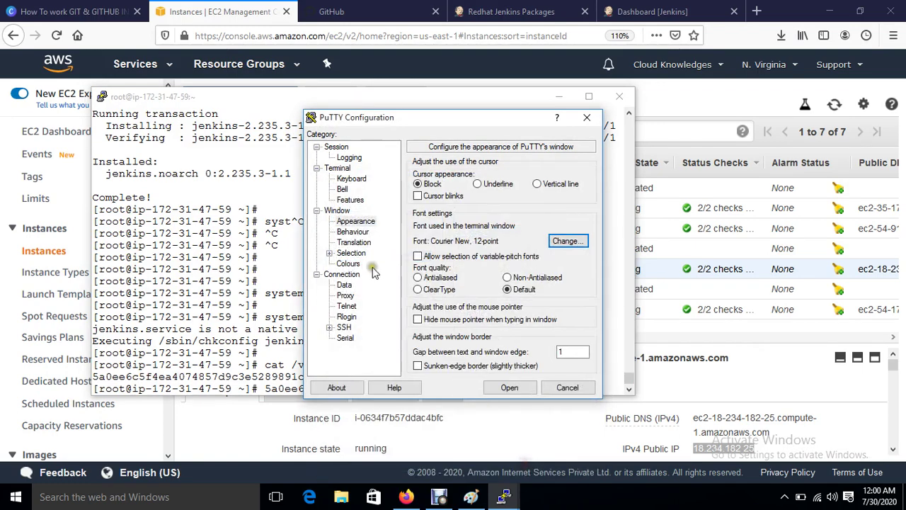
pyautogui.click(348, 263)
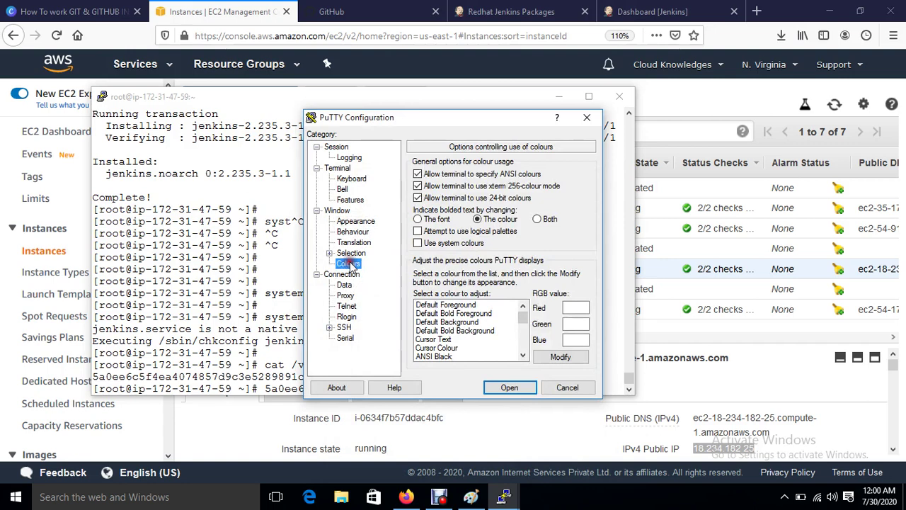
pyautogui.click(449, 306)
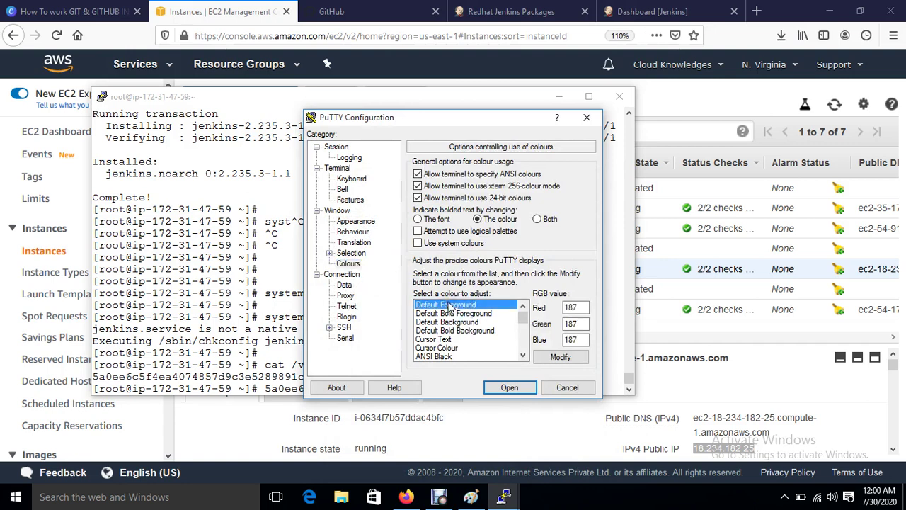
# Step: Use the jenkinskey private key for SSH authentication, connect, and accept the host key
pyautogui.click(329, 327)
pyautogui.click(356, 317)
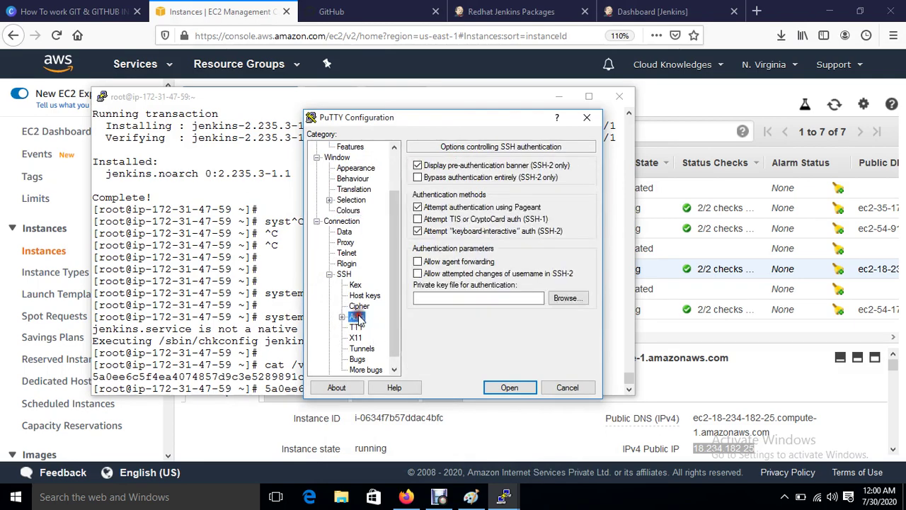
pyautogui.click(577, 297)
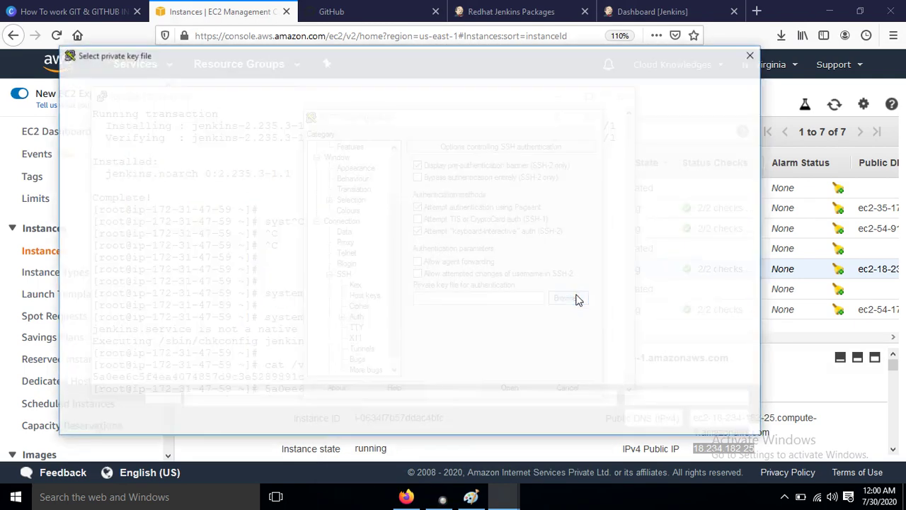
pyautogui.doubleClick(306, 294)
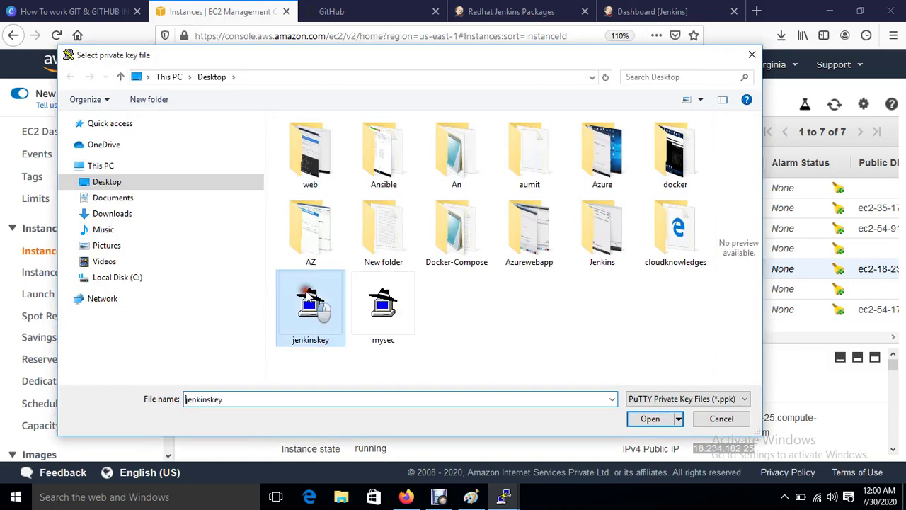
pyautogui.click(522, 385)
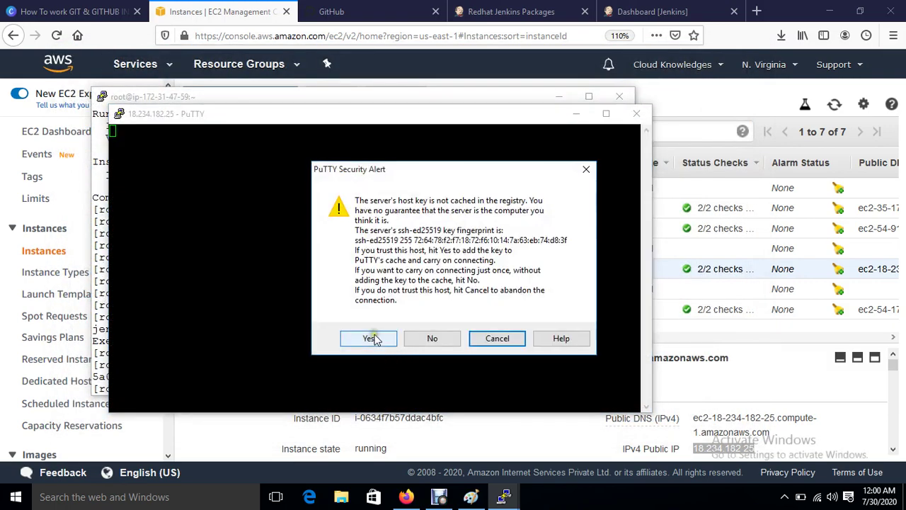
pyautogui.click(370, 336)
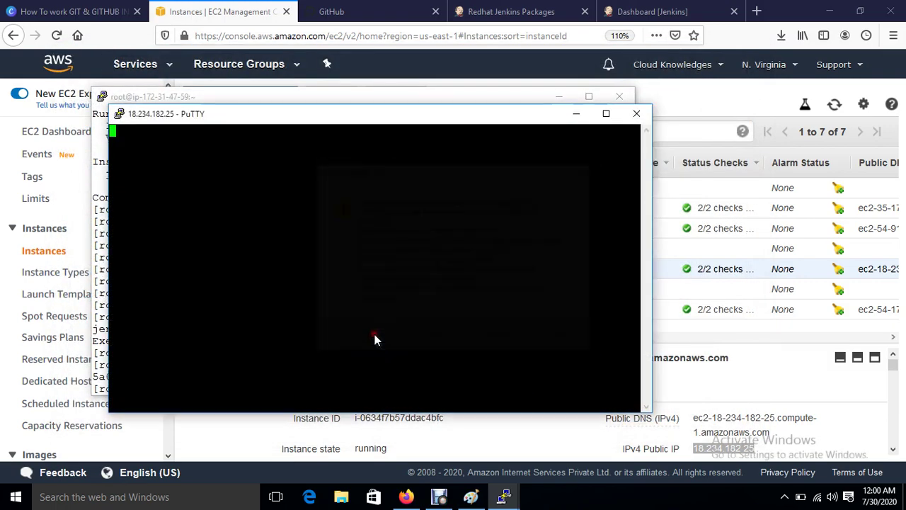
# Step: Switch the running session to system colours and log in as ec2-user
pyautogui.rightClick(303, 119)
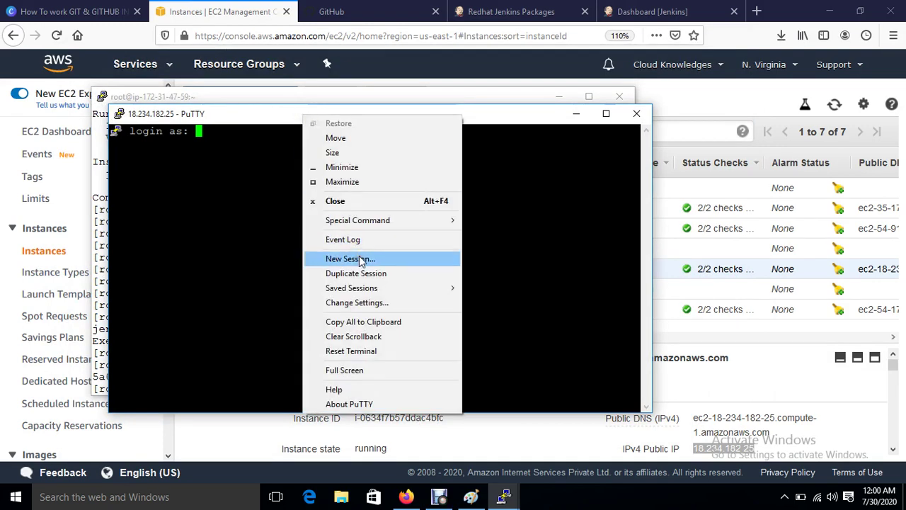
pyautogui.click(377, 301)
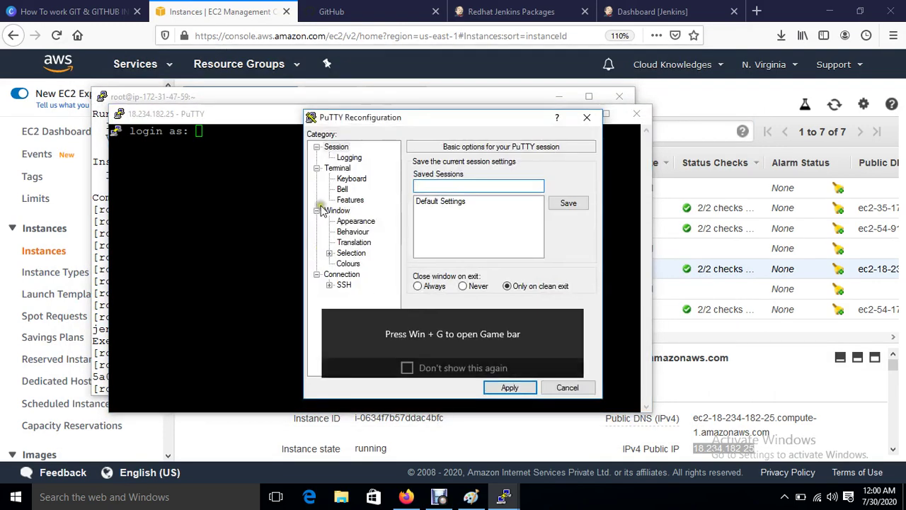
pyautogui.click(351, 222)
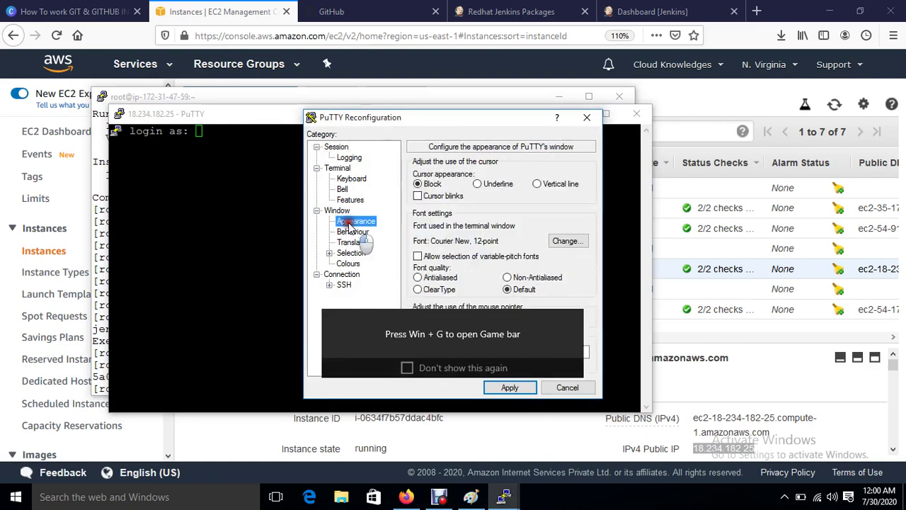
pyautogui.click(348, 263)
pyautogui.click(417, 243)
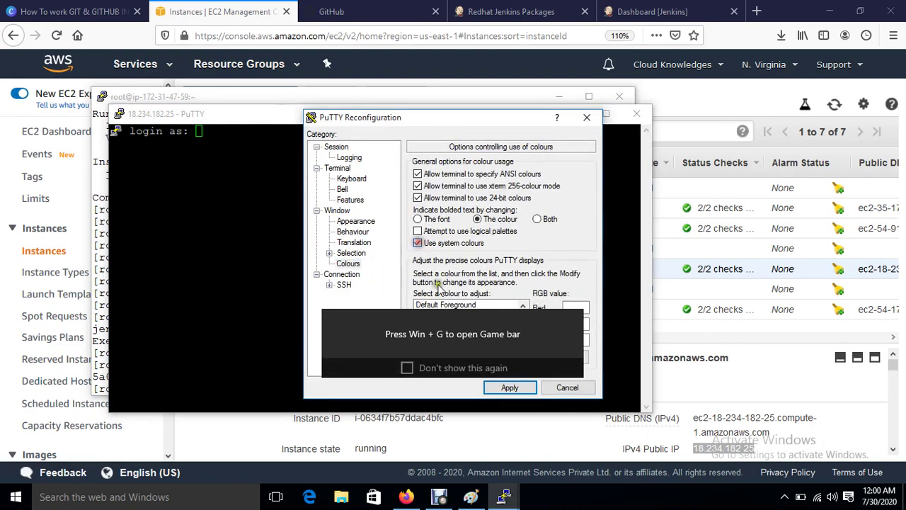
pyautogui.click(446, 304)
pyautogui.click(511, 389)
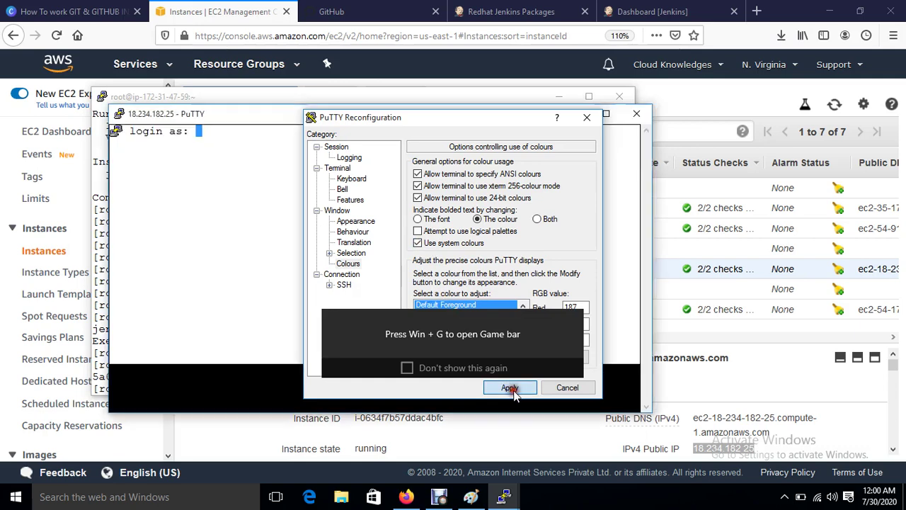
pyautogui.write('2-')
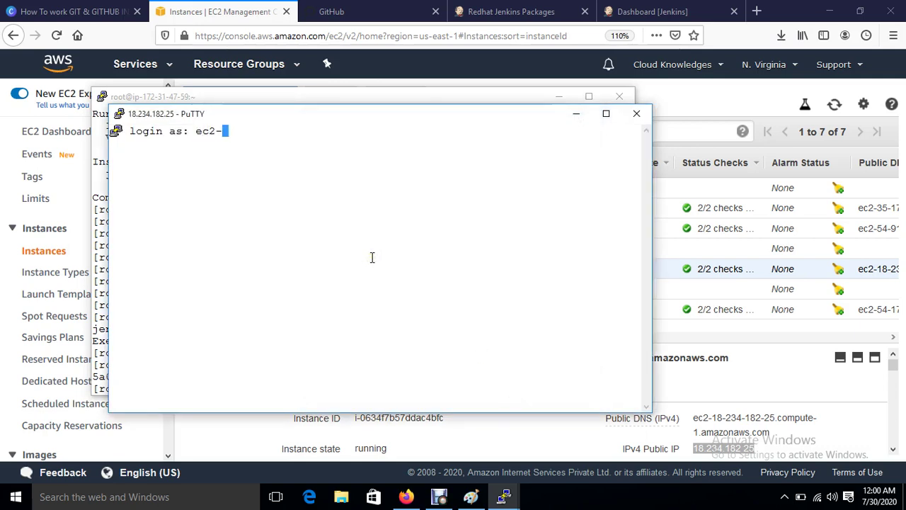
pyautogui.write('user')
pyautogui.press('Return')
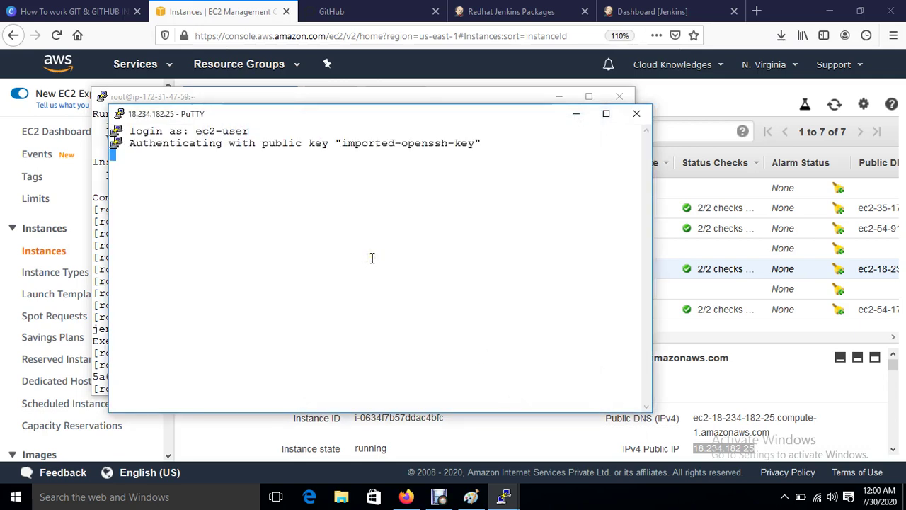
# Step: Become root with sudo su, go to the home directory, and try yum install ansible
pyautogui.press('Return')
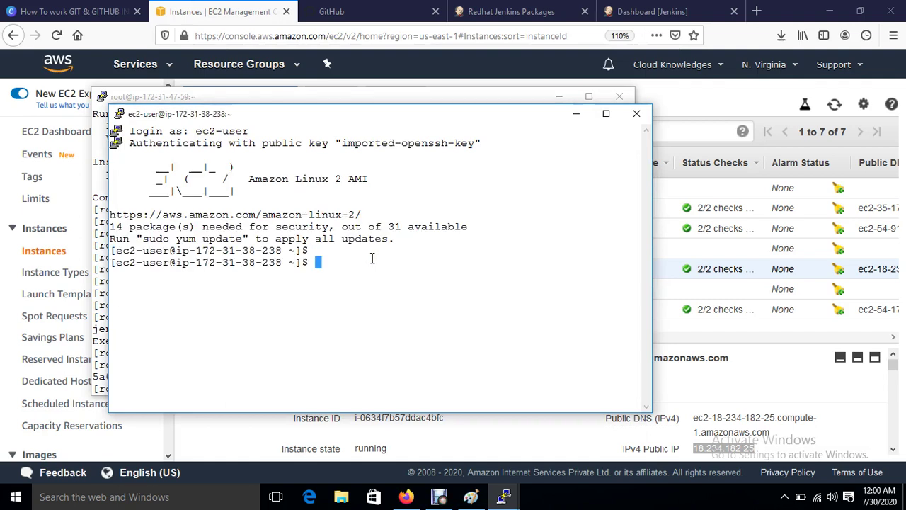
pyautogui.write('sudo su')
pyautogui.press('Return')
pyautogui.press('Return')
pyautogui.write('cd')
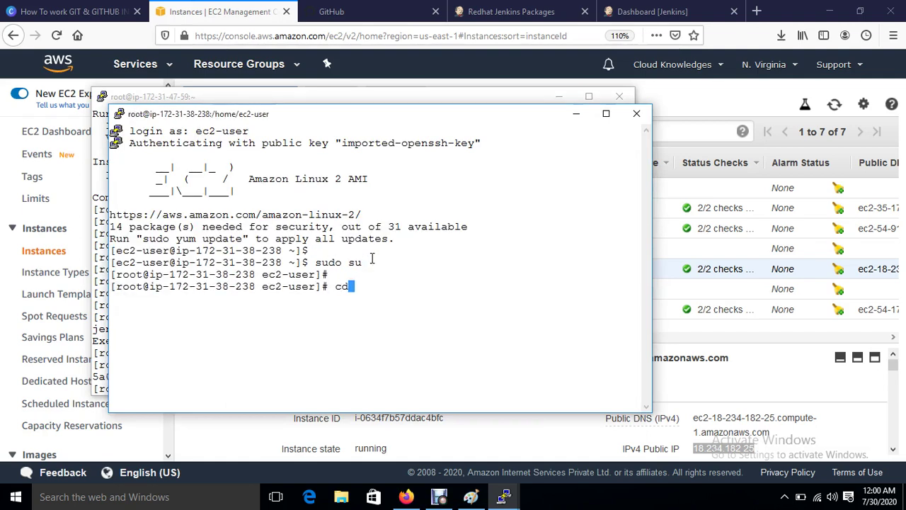
pyautogui.press('Return')
pyautogui.press('Return')
pyautogui.hotkey('ctrl', 'l')
pyautogui.press('Return')
pyautogui.press('Return')
pyautogui.press('Return')
pyautogui.write('yum')
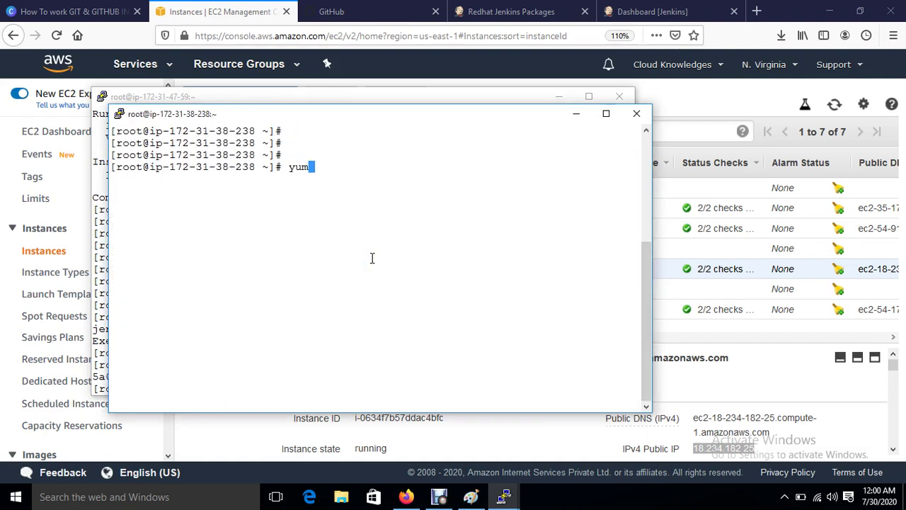
pyautogui.write(' install ansible')
pyautogui.press('Return')
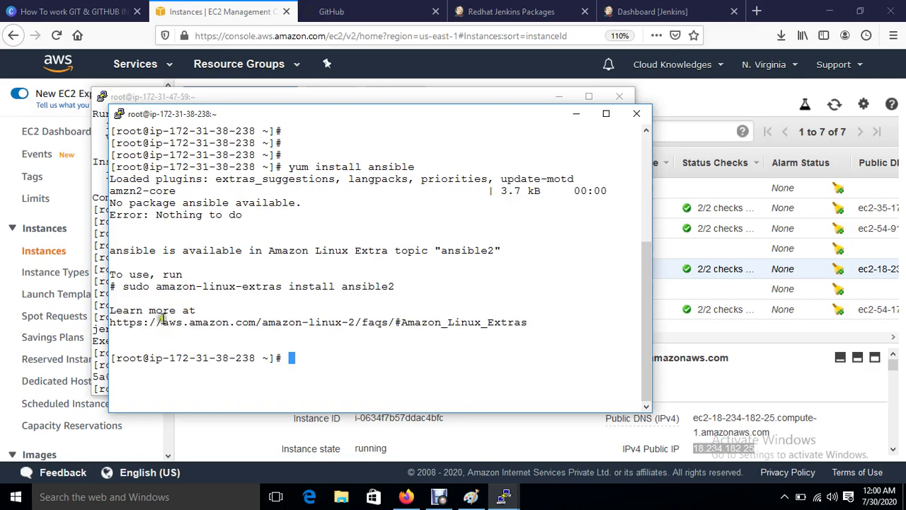
# Step: Install Ansible 2.9.9 with amazon-linux-extras install ansible2, confirming with y
pyautogui.moveTo(157, 290); pyautogui.dragTo(386, 290)
pyautogui.rightClick(378, 286)
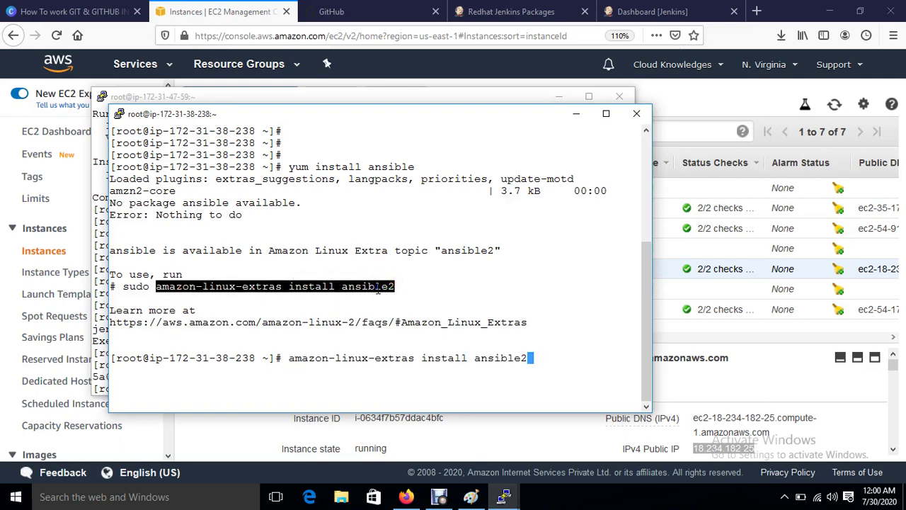
pyautogui.press('Return')
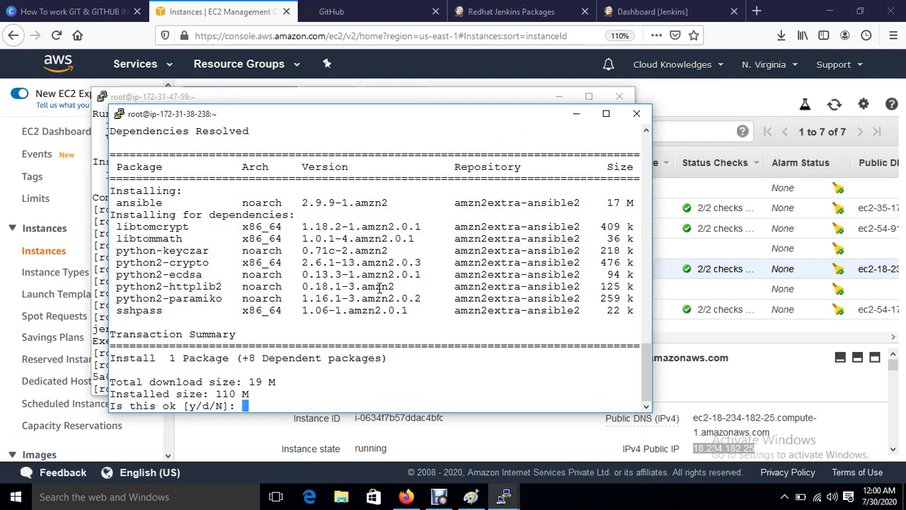
pyautogui.write('y')
pyautogui.press('Return')
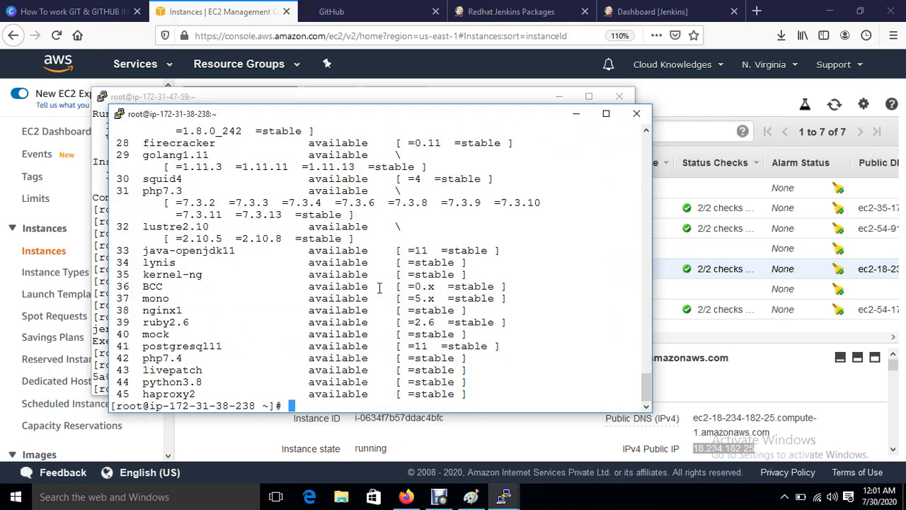
# Step: Clear the terminal and open /etc/ansible/hosts in vim
pyautogui.press('Return')
pyautogui.press('Return')
pyautogui.hotkey('ctrl', 'l')
pyautogui.press('Return')
pyautogui.press('Return')
pyautogui.press('Return')
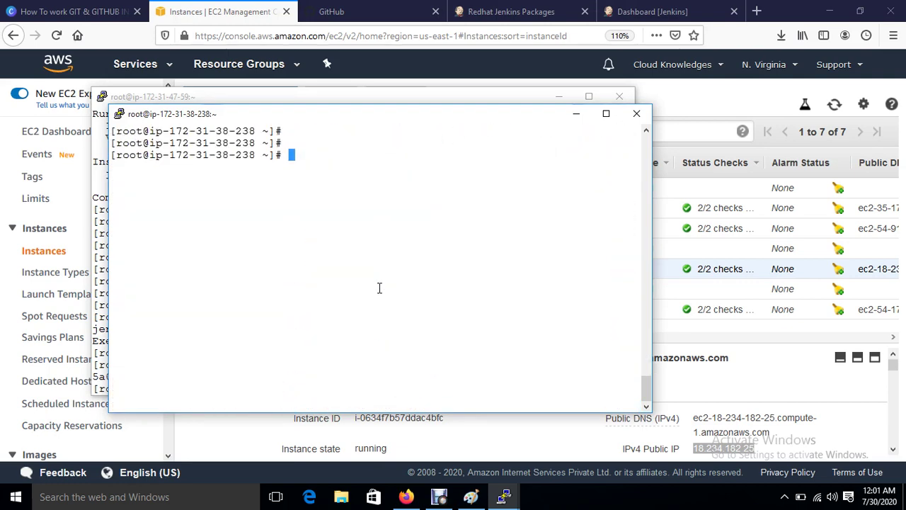
pyautogui.press('Return')
pyautogui.press('Return')
pyautogui.press('Return')
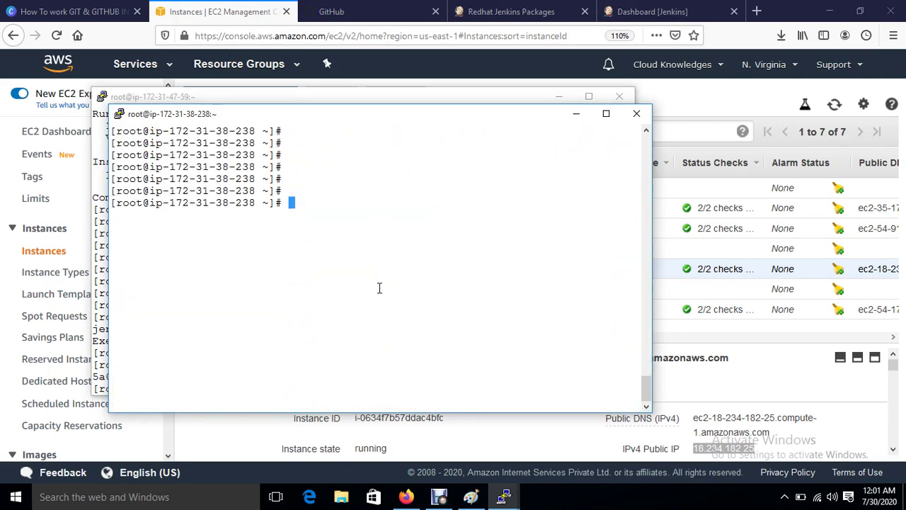
pyautogui.press('Return')
pyautogui.press('Return')
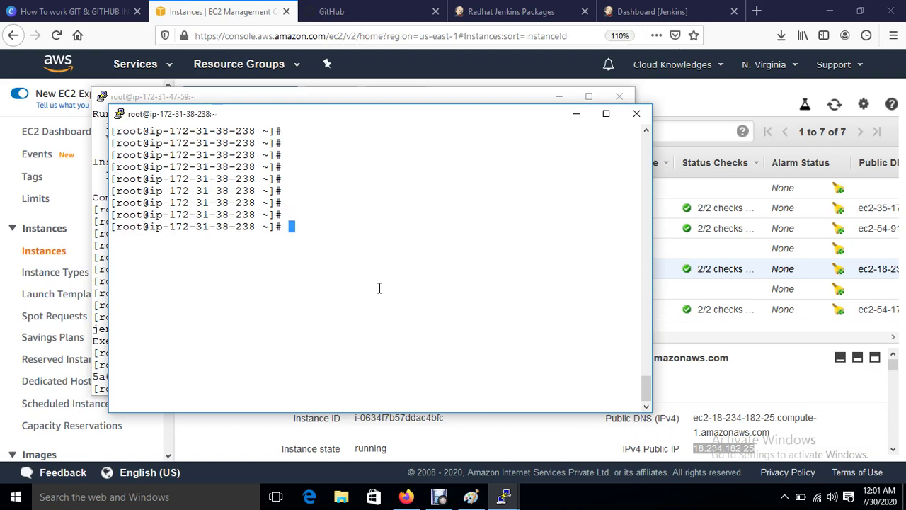
pyautogui.write('vim /etc/ans')
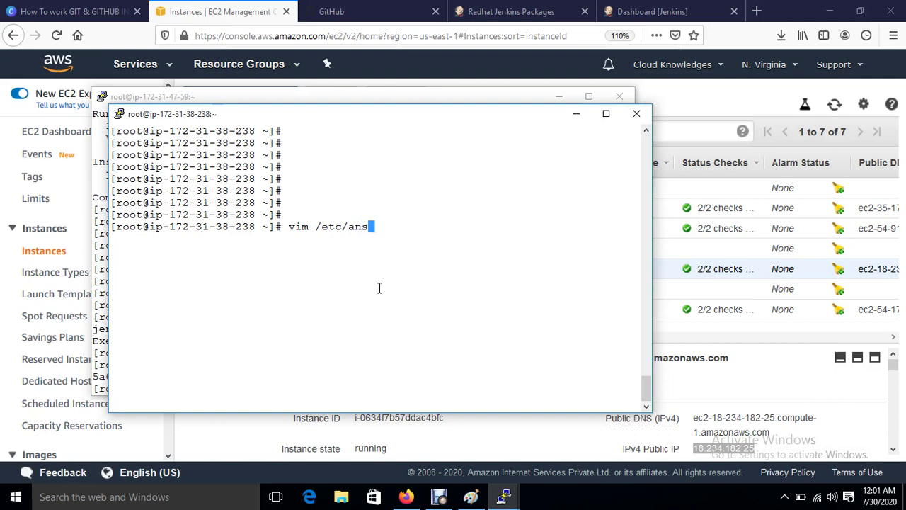
pyautogui.press('Tab')
pyautogui.write('hi')
pyautogui.write('ho')
pyautogui.press('Tab')
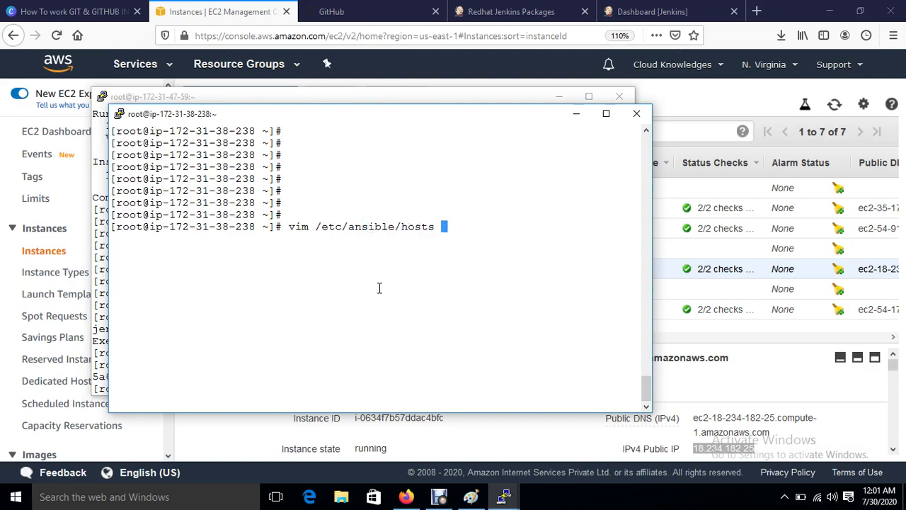
pyautogui.press('Return')
# Step: Add a [web] group header on a new line above the Ex 2 example
pyautogui.press('Down')
pyautogui.press('Down')
pyautogui.press('Down')
pyautogui.press('Down')
pyautogui.press('Down')
pyautogui.press('Down')
pyautogui.press('Down')
pyautogui.press('Down')
pyautogui.press('Down')
pyautogui.press('Down')
pyautogui.press('Down')
pyautogui.press('Down')
pyautogui.press('Down')
pyautogui.press('Down')
pyautogui.press('Down')
pyautogui.press('Down')
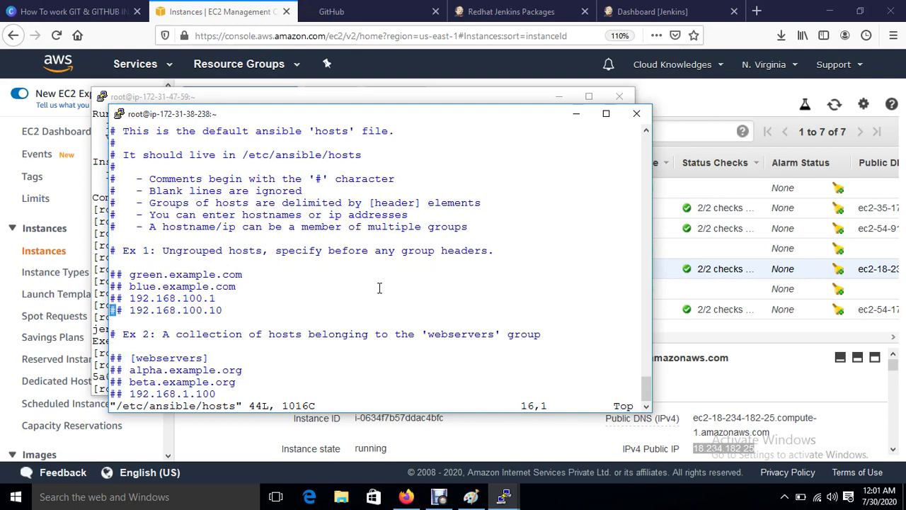
pyautogui.write('o')
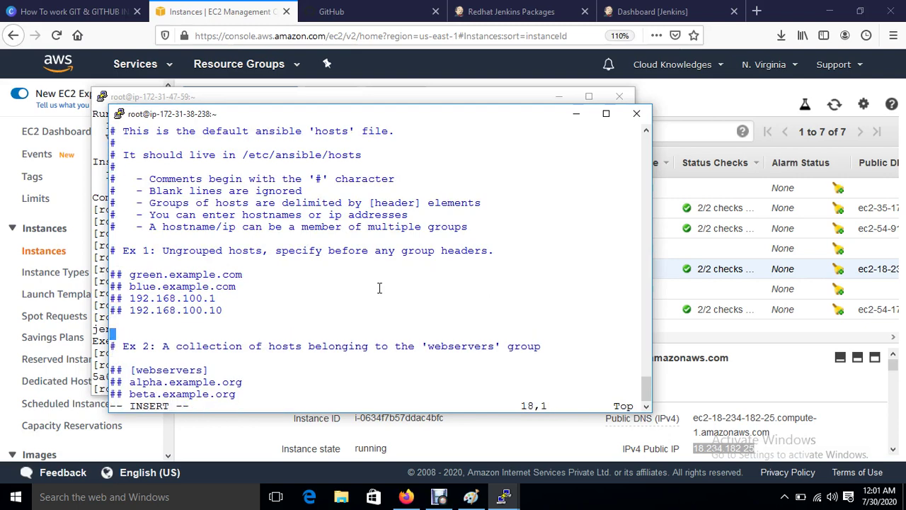
pyautogui.write('[web]')
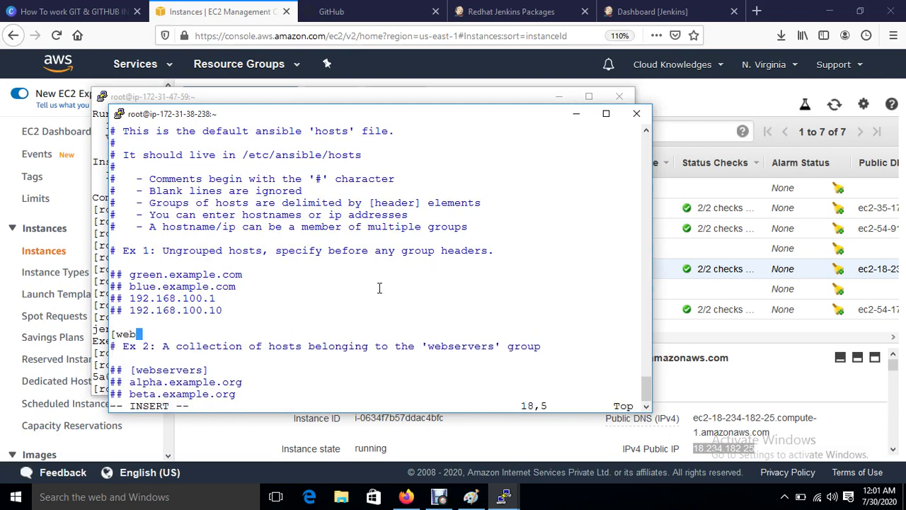
pyautogui.press('Return')
# Step: Copy Web-Server's private IP 172.31.38.216 from its instance details and return to vim
pyautogui.click(216, 10)
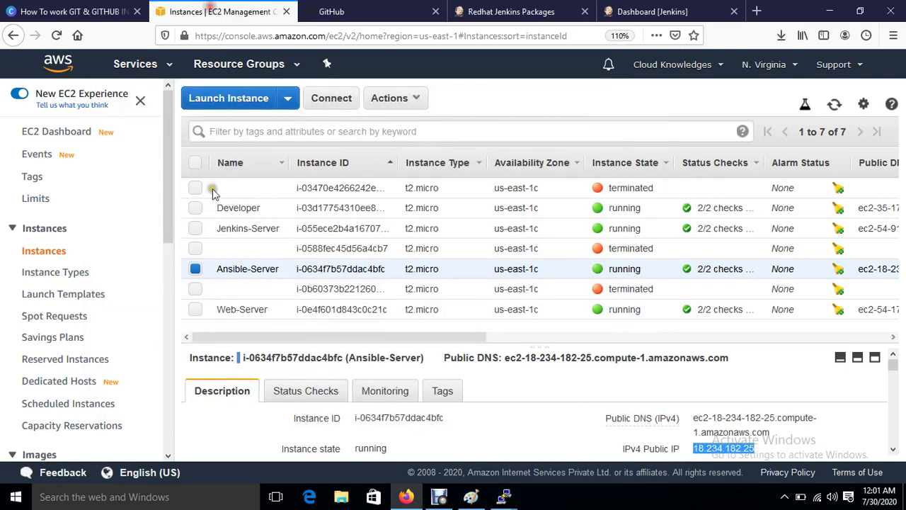
pyautogui.click(195, 309)
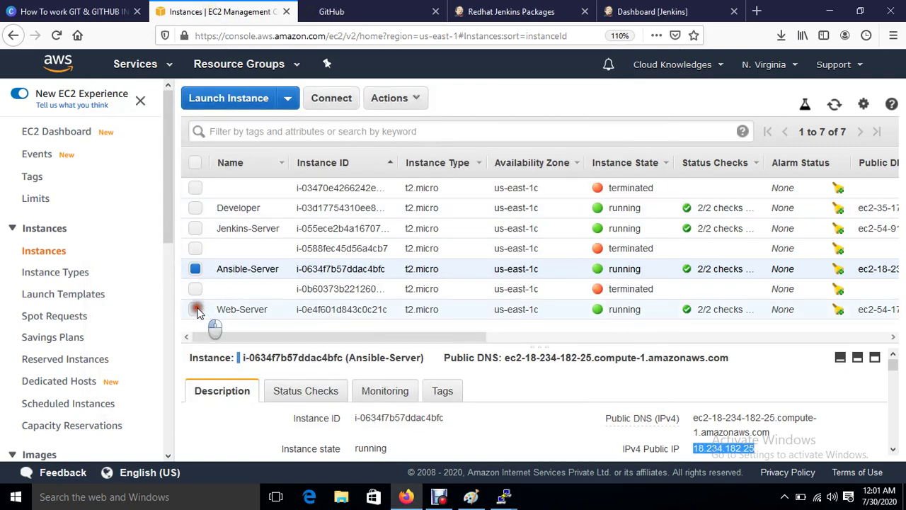
pyautogui.click(195, 269)
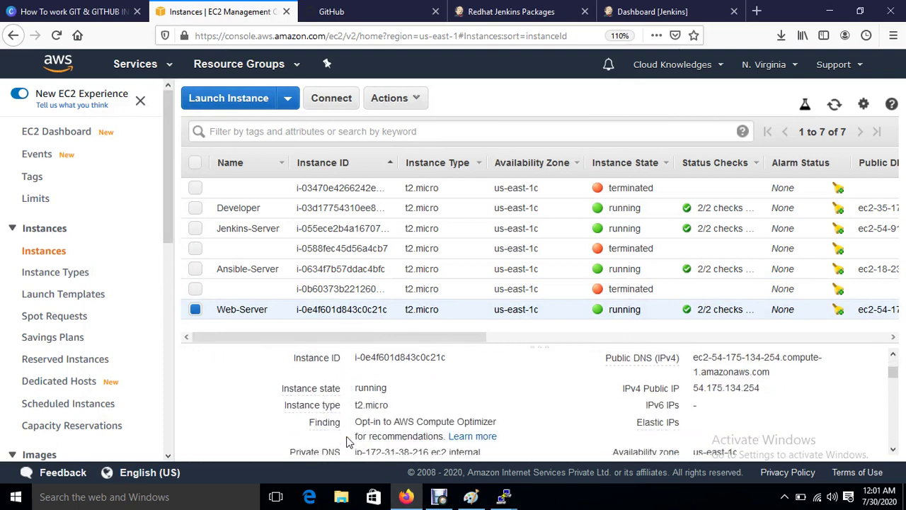
pyautogui.scroll(-2, 347, 439)
pyautogui.scroll(-2, 347, 442)
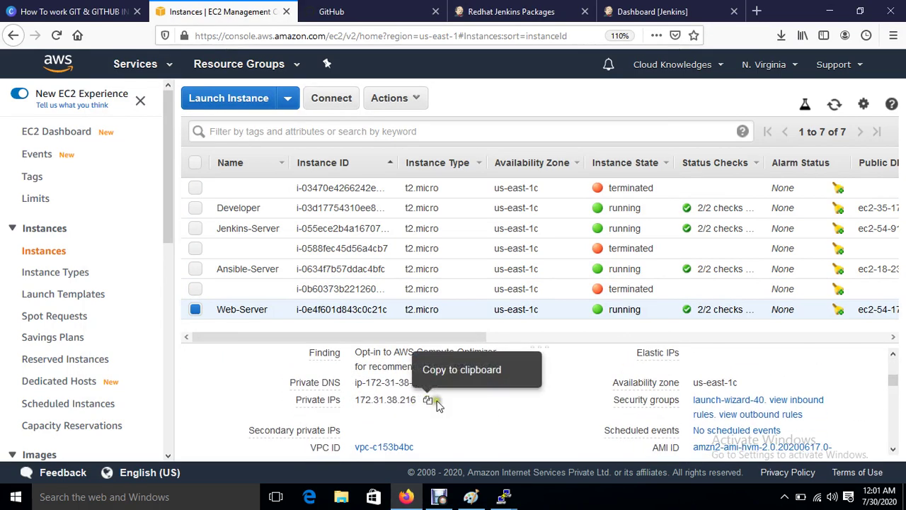
pyautogui.click(427, 401)
pyautogui.click(426, 400)
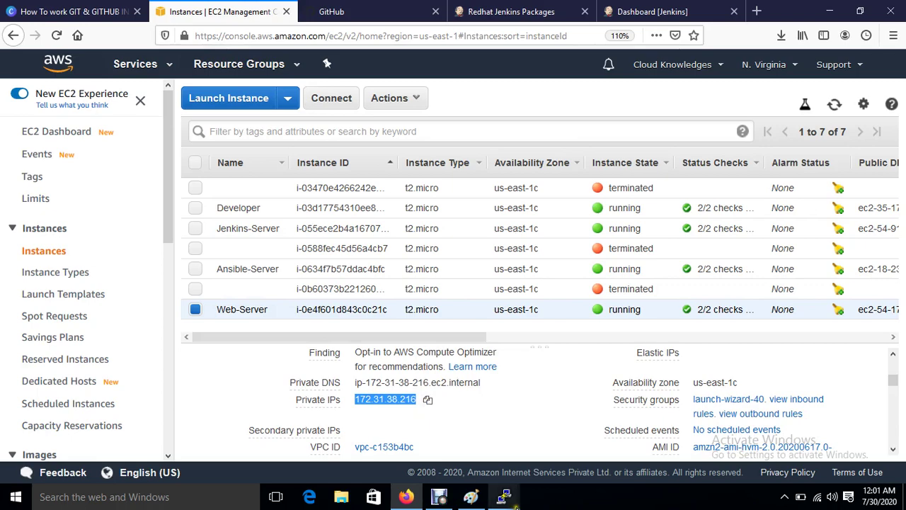
pyautogui.moveTo(504, 496)
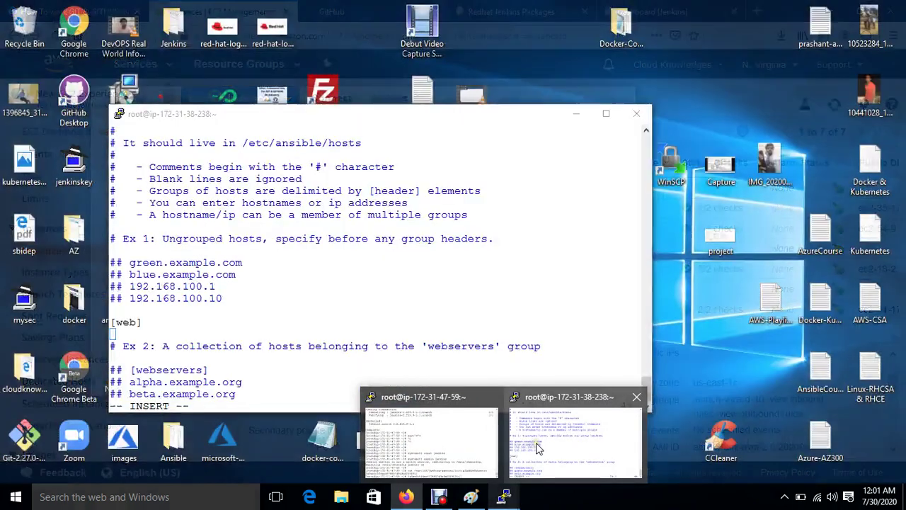
pyautogui.click(536, 448)
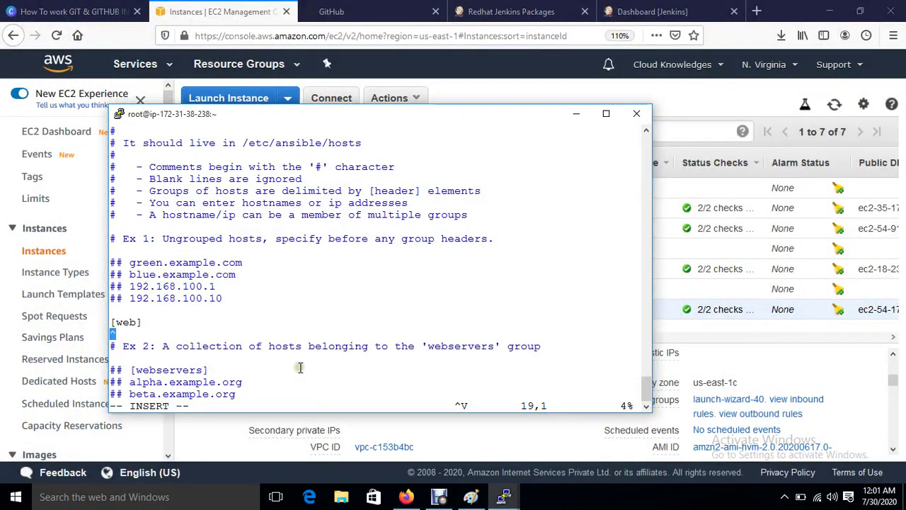
# Step: Remove the stray characters, paste 172.31.38.216 under [web], and save with :wq
pyautogui.press('Escape')
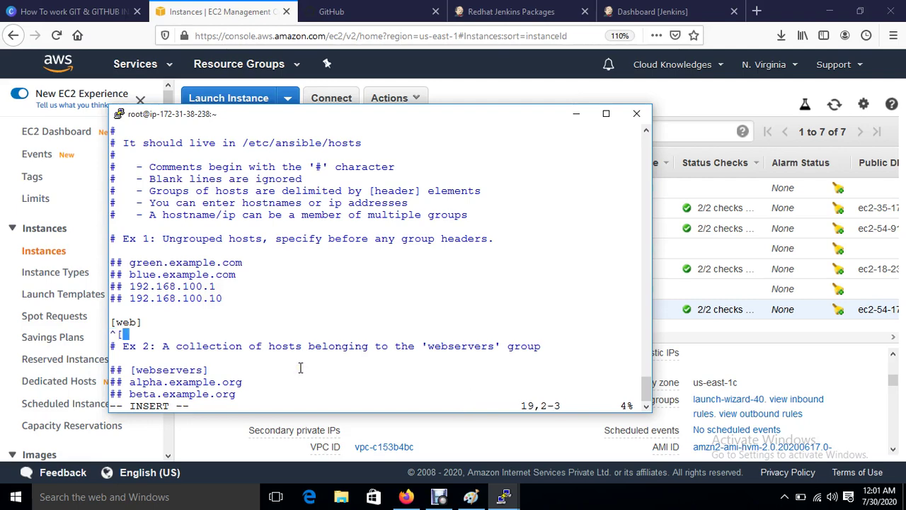
pyautogui.write('dd')
pyautogui.press('BackSpace')
pyautogui.press('BackSpace')
pyautogui.press('BackSpace')
pyautogui.press('BackSpace')
pyautogui.press('Return')
pyautogui.rightClick(300, 367)
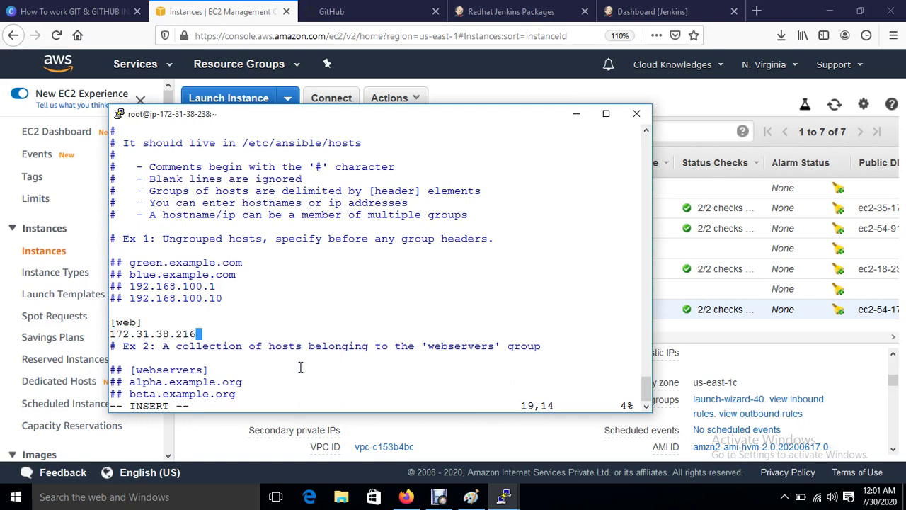
pyautogui.press('Escape')
pyautogui.write(':')
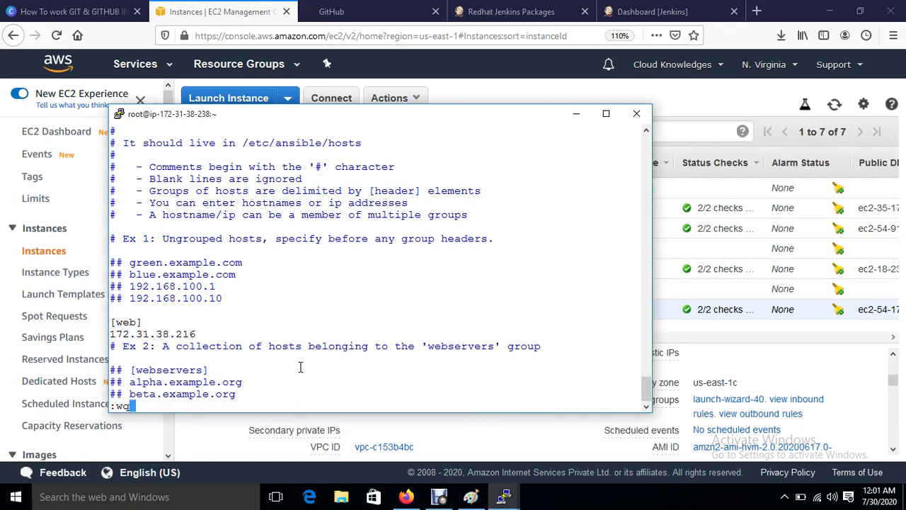
pyautogui.write('wq')
pyautogui.press('Return')
pyautogui.press('Return')
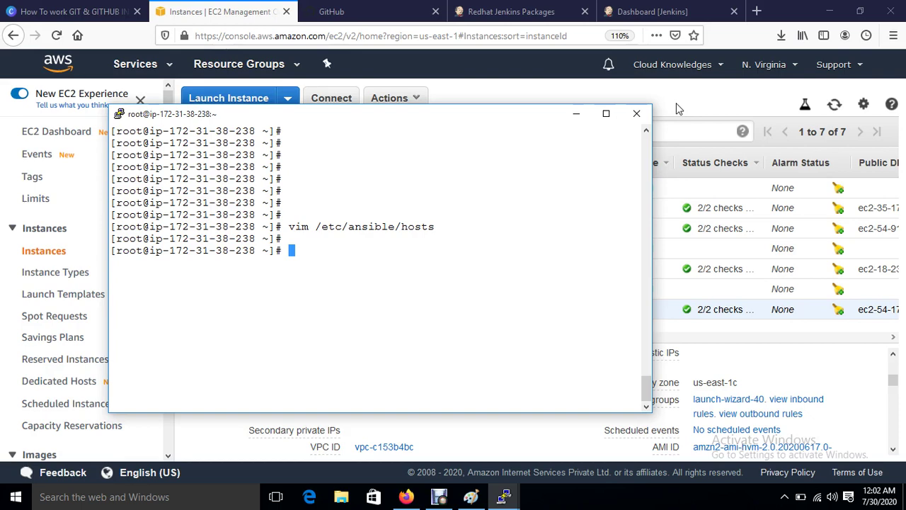
# Step: Copy Web-Server's public IP 54.175.134.254 and enter it as the host in a new PuTTY
pyautogui.click(676, 106)
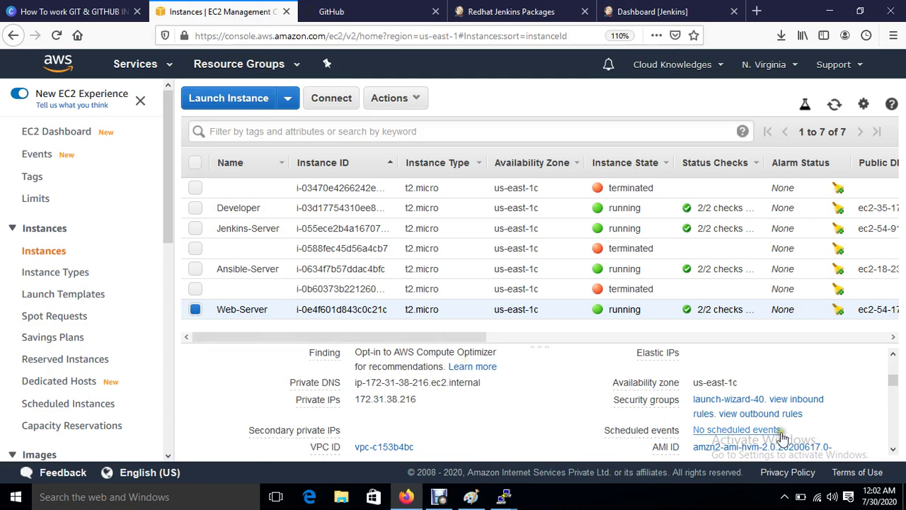
pyautogui.scroll(3, 759, 382)
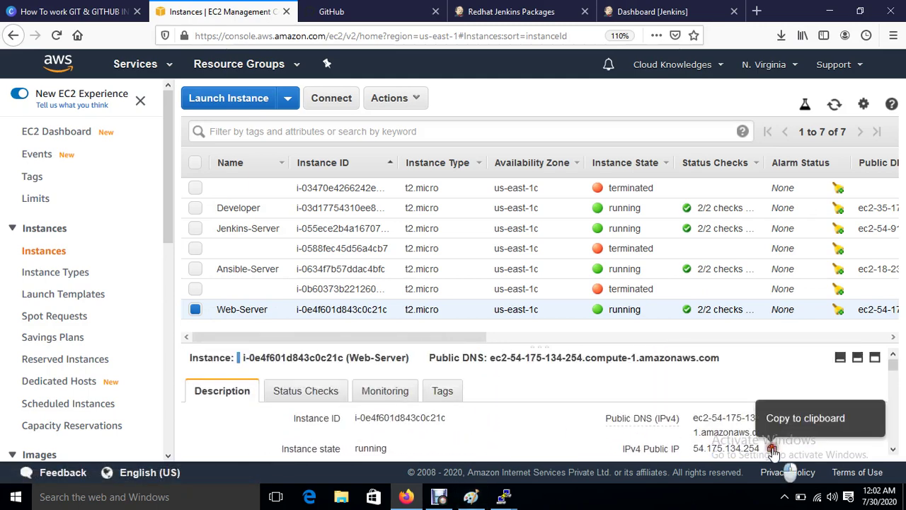
pyautogui.click(773, 450)
pyautogui.click(84, 497)
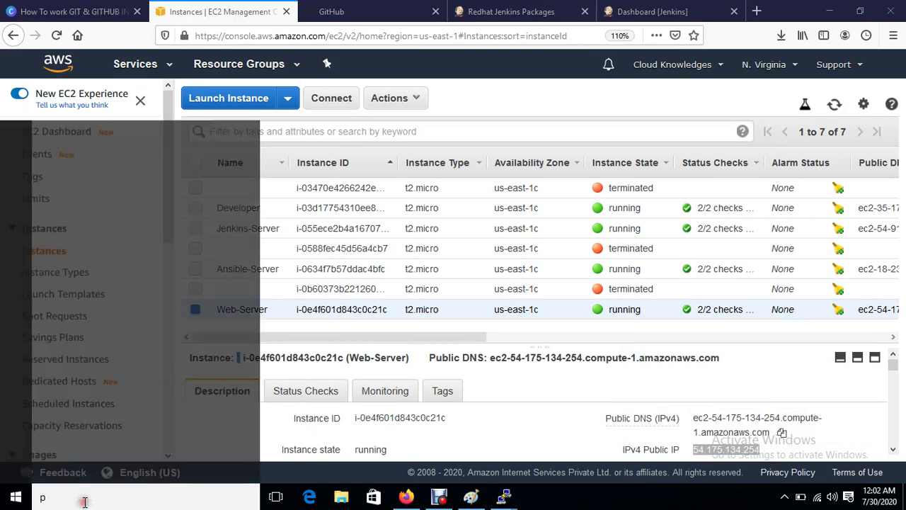
pyautogui.write('pu')
pyautogui.click(91, 123)
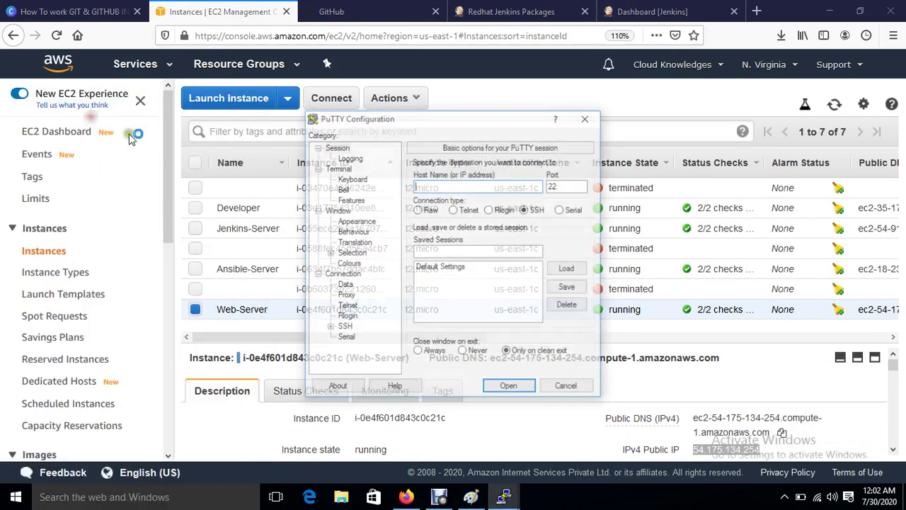
pyautogui.hotkey('ctrl', 'v')
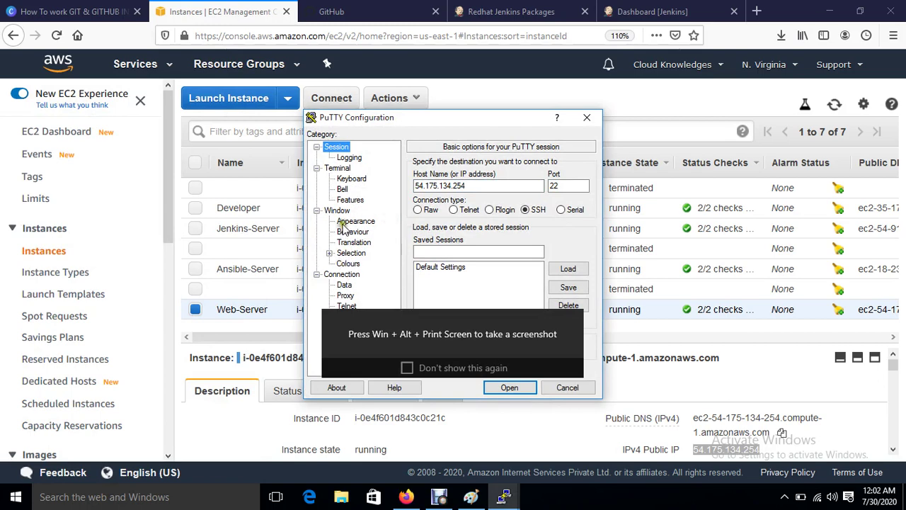
# Step: Set the PuTTY session to a 12-point font with system colours
pyautogui.click(347, 222)
pyautogui.click(566, 241)
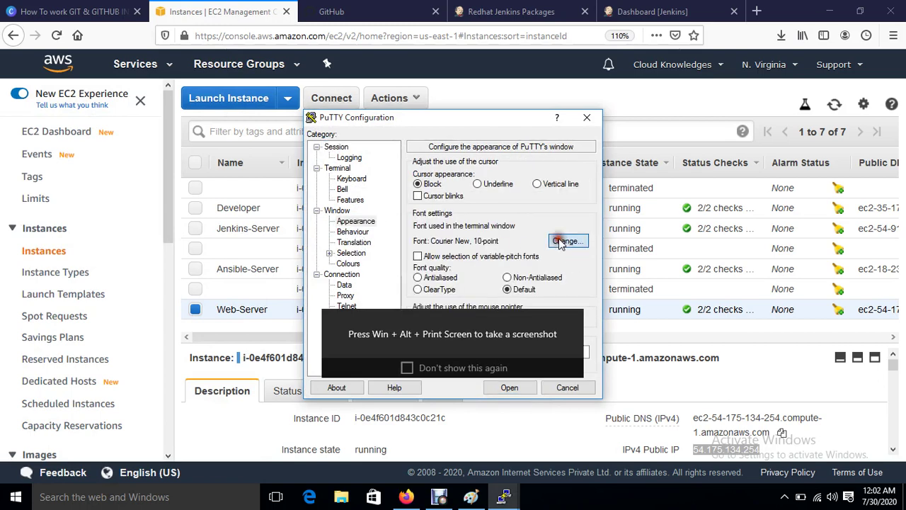
pyautogui.click(559, 248)
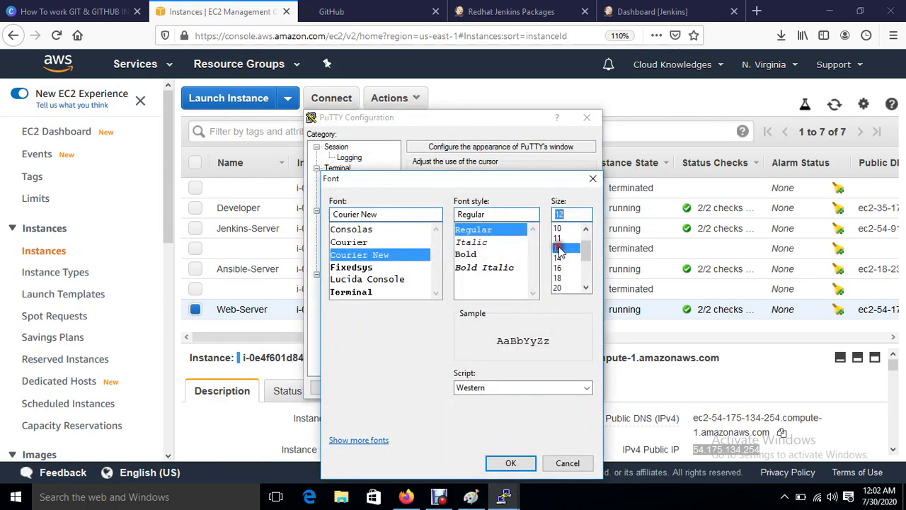
pyautogui.click(510, 463)
pyautogui.click(341, 265)
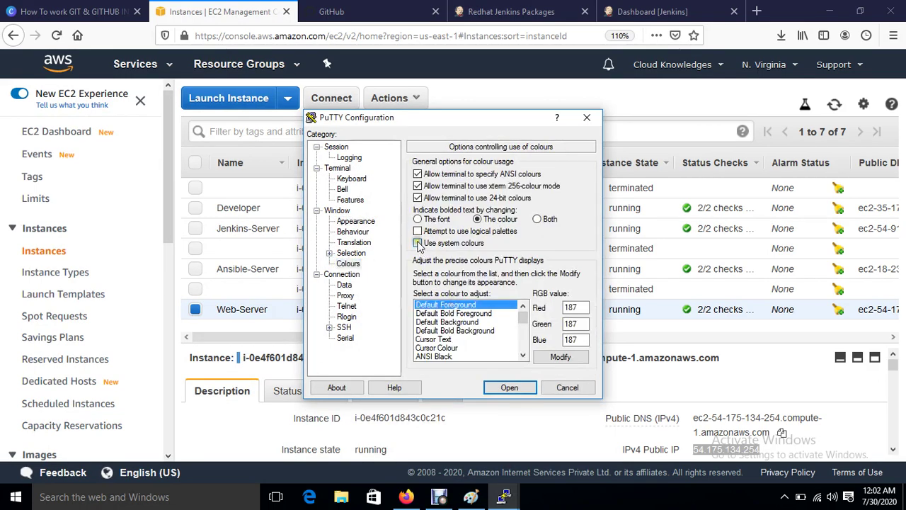
pyautogui.click(417, 243)
# Step: Load jenkinskey as the SSH private key and open the connection
pyautogui.click(329, 327)
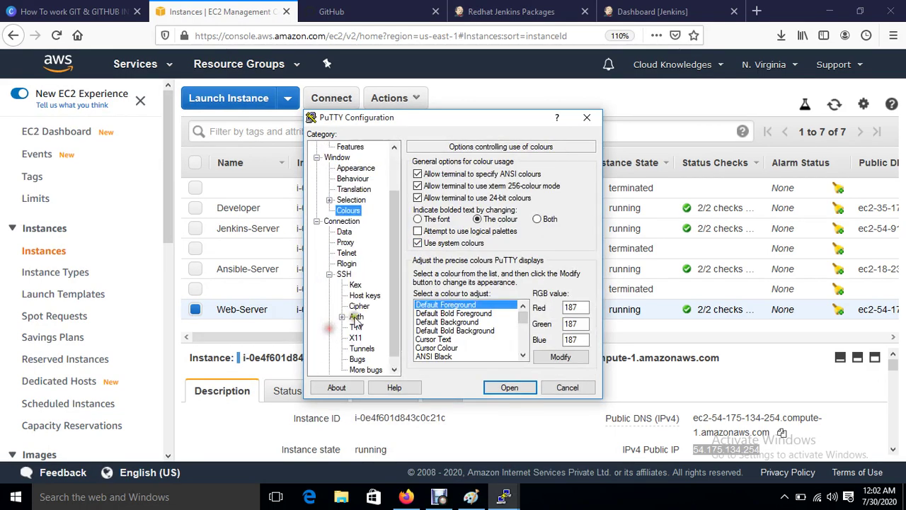
pyautogui.click(356, 317)
pyautogui.click(565, 299)
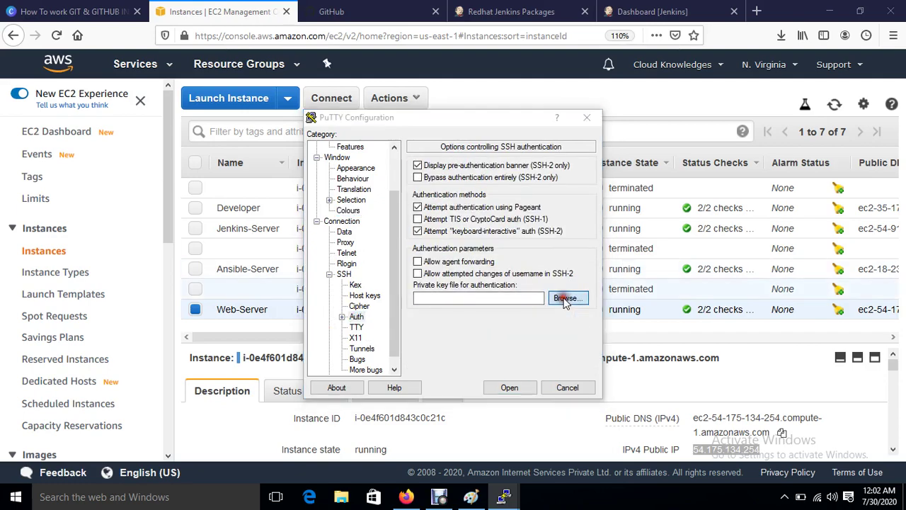
pyautogui.click(320, 311)
pyautogui.doubleClick(320, 311)
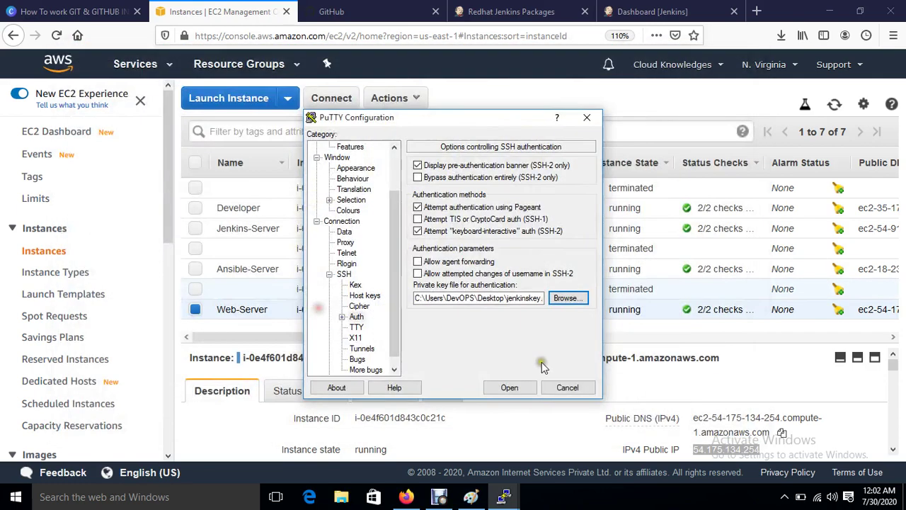
pyautogui.click(514, 388)
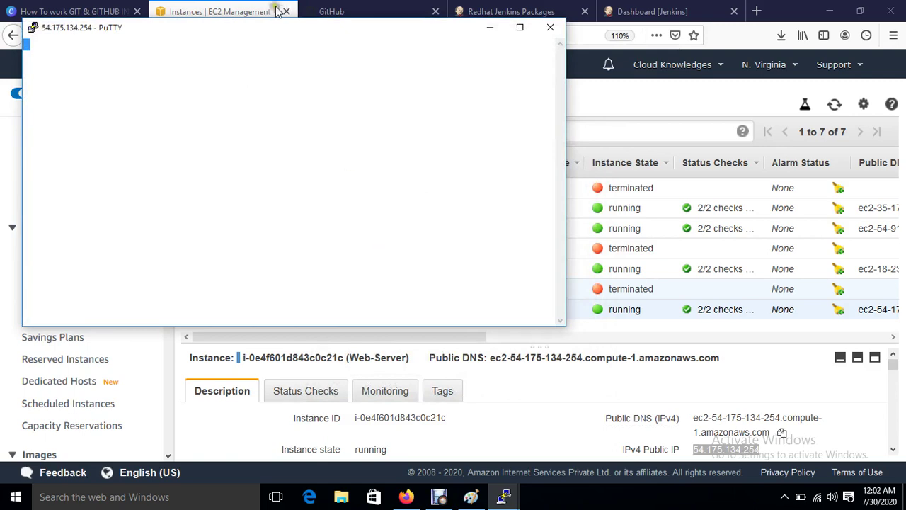
# Step: Accept the Web-Server's host key and log in as ec2-user
pyautogui.click(368, 339)
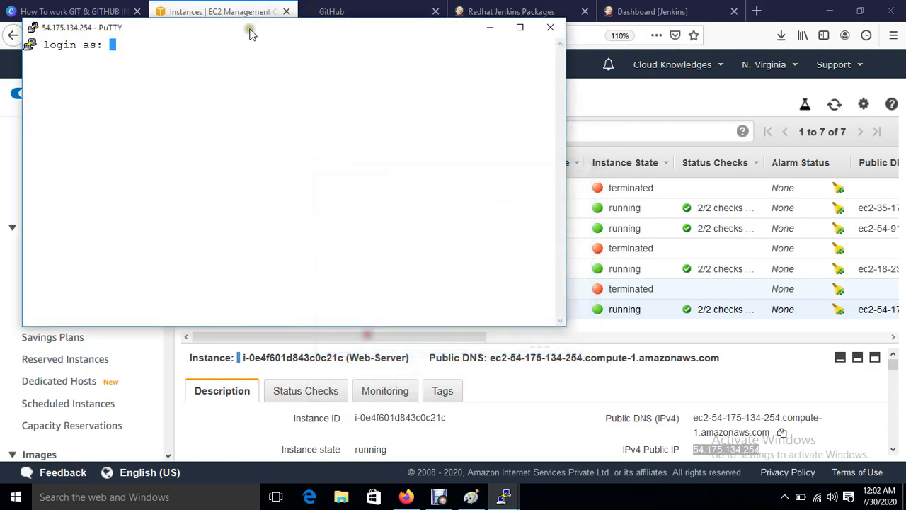
pyautogui.moveTo(247, 28); pyautogui.dragTo(461, 140)
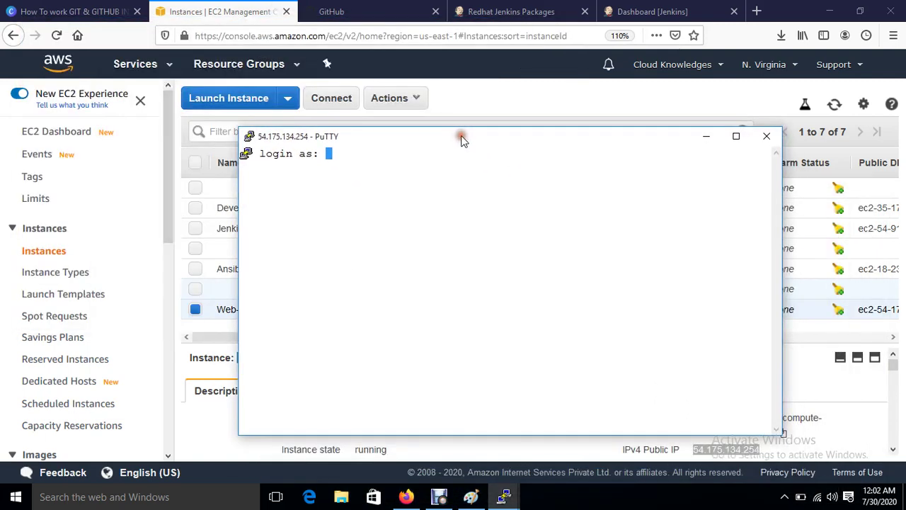
pyautogui.write('ec2-user')
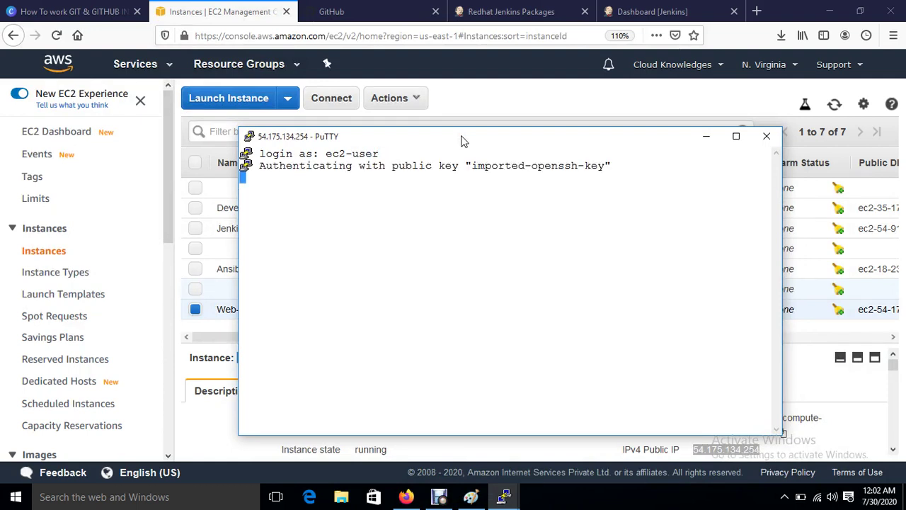
pyautogui.press('Return')
# Step: Switch to a root shell with sudo su, go to root's home directory, and begin yum install httpd
pyautogui.press('Return')
pyautogui.write('s')
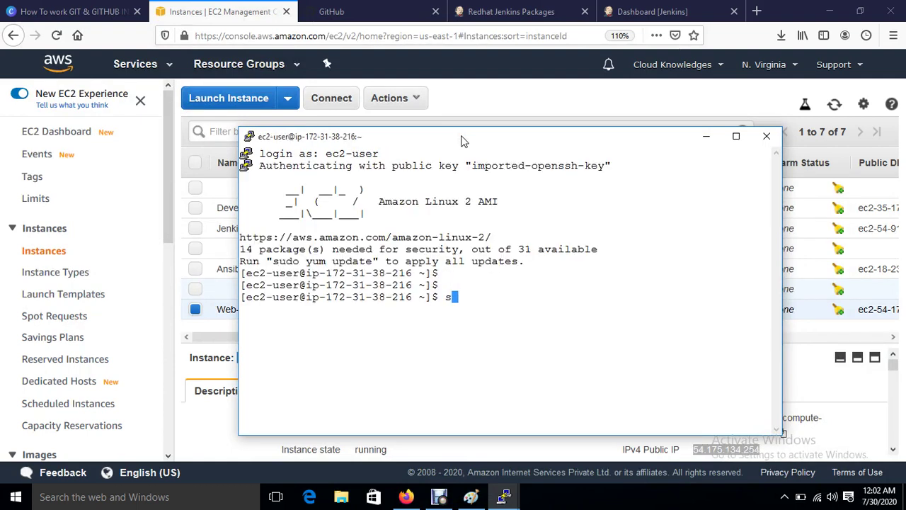
pyautogui.write('udo su')
pyautogui.press('Return')
pyautogui.write('cd')
pyautogui.press('Return')
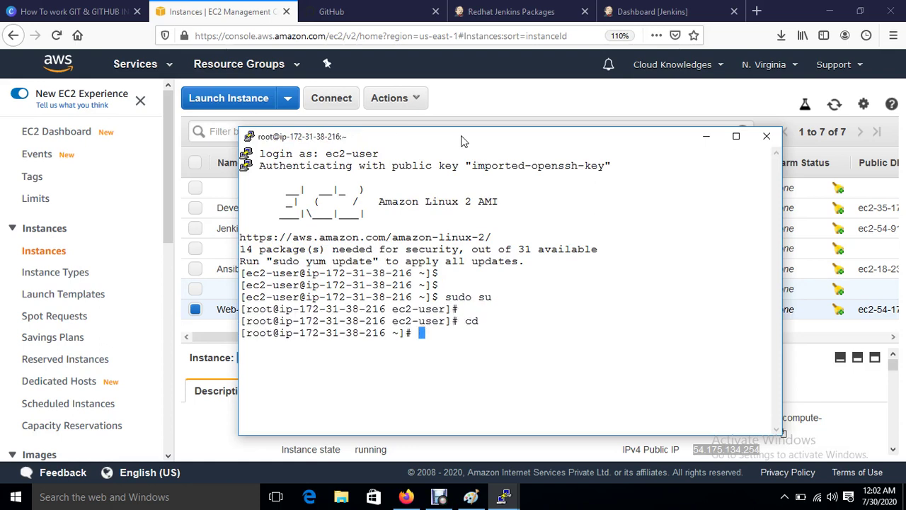
pyautogui.press('Return')
pyautogui.hotkey('ctrl', 'l')
pyautogui.press('Return')
pyautogui.press('Return')
pyautogui.press('Return')
pyautogui.write('yum')
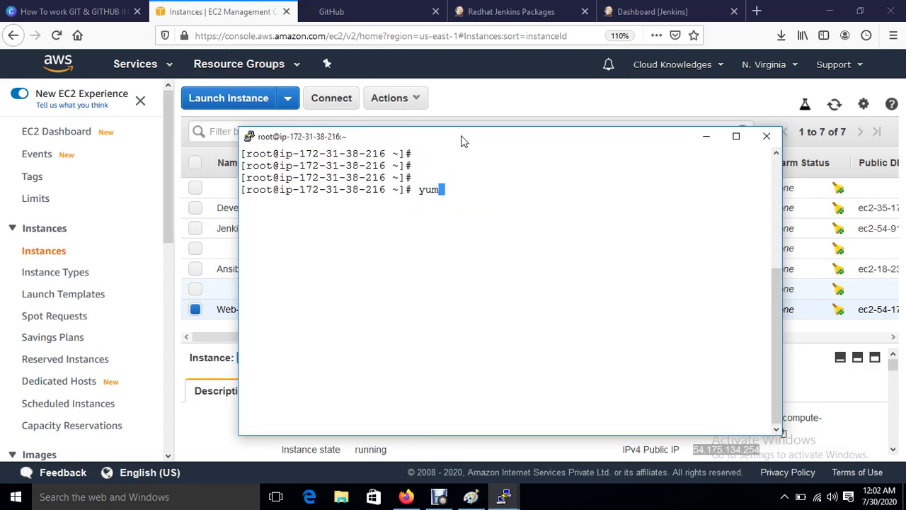
pyautogui.write(' install httpd')
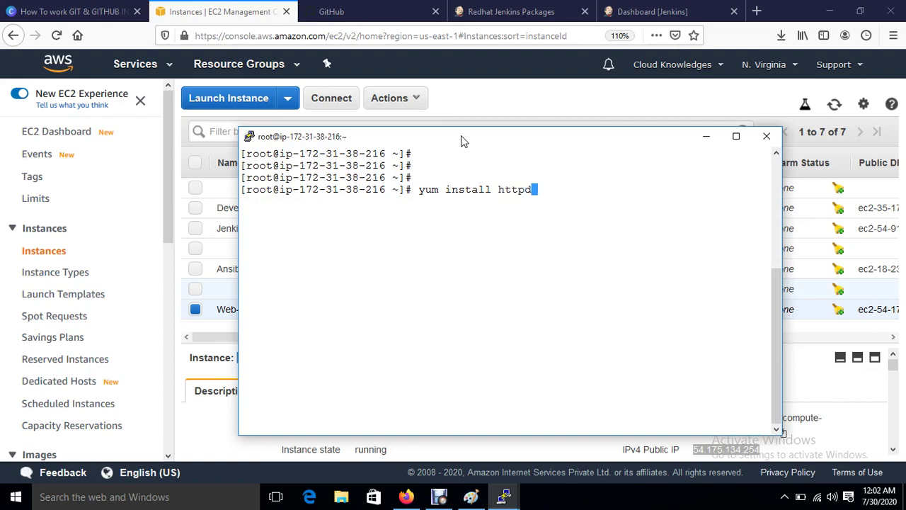
# Step: Install httpd with yum, approving it and its dependencies
pyautogui.press('Return')
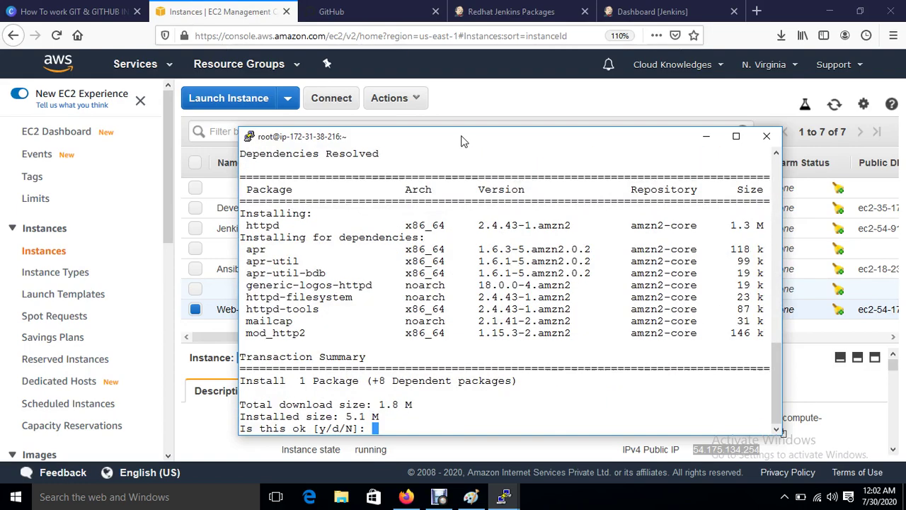
pyautogui.write('y')
pyautogui.press('Return')
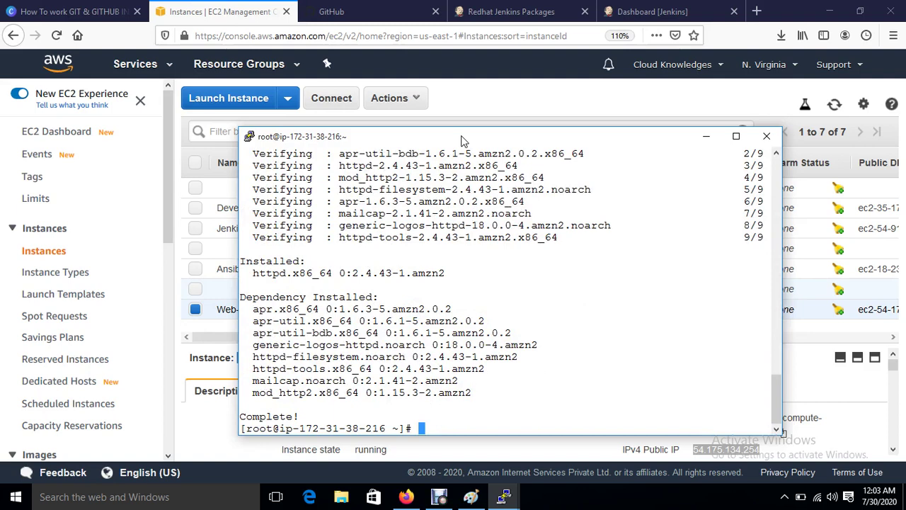
pyautogui.press('Return')
pyautogui.press('Return')
pyautogui.press('Return')
pyautogui.press('Return')
# Step: Start the httpd service and enable it at boot with systemctl
pyautogui.write('systemctl ')
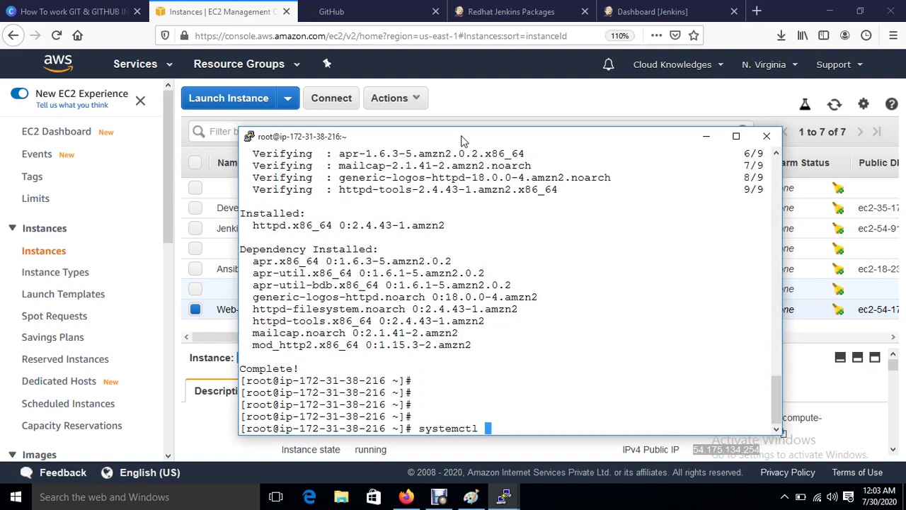
pyautogui.write('start shttpd')
pyautogui.press('Return')
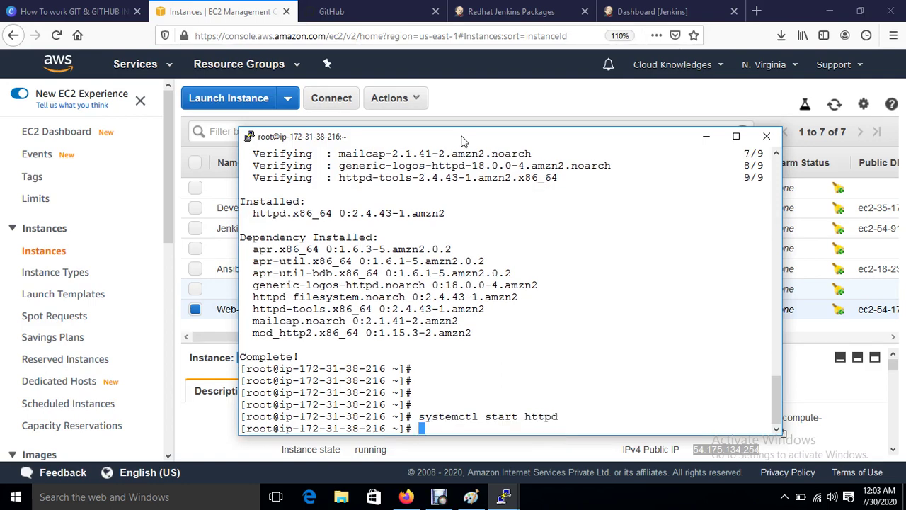
pyautogui.write('systemctl ena')
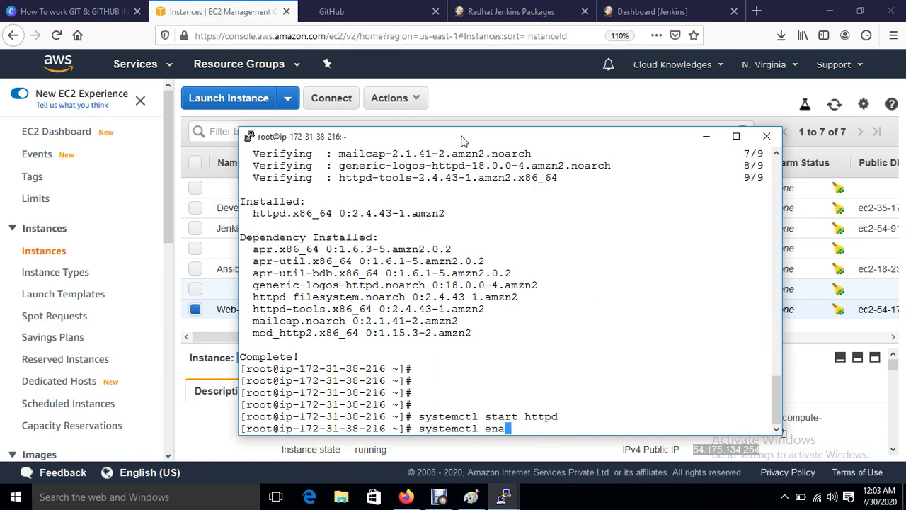
pyautogui.write('ble httpd')
pyautogui.press('Return')
# Step: Change into /var/www/html, list its empty contents, and clear the screen
pyautogui.press('Return')
pyautogui.press('Return')
pyautogui.press('Return')
pyautogui.write('cd ')
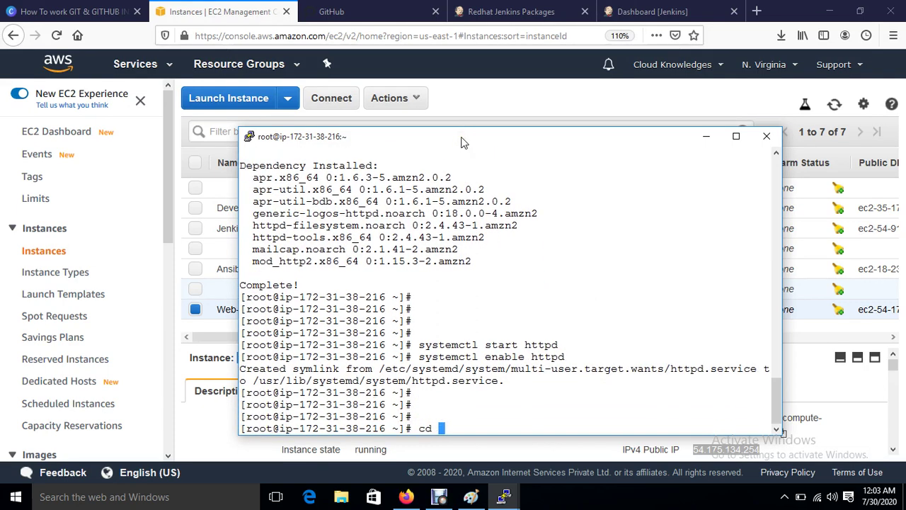
pyautogui.write('/vr')
pyautogui.press('BackSpace')
pyautogui.write('ar/www/html/')
pyautogui.press('Return')
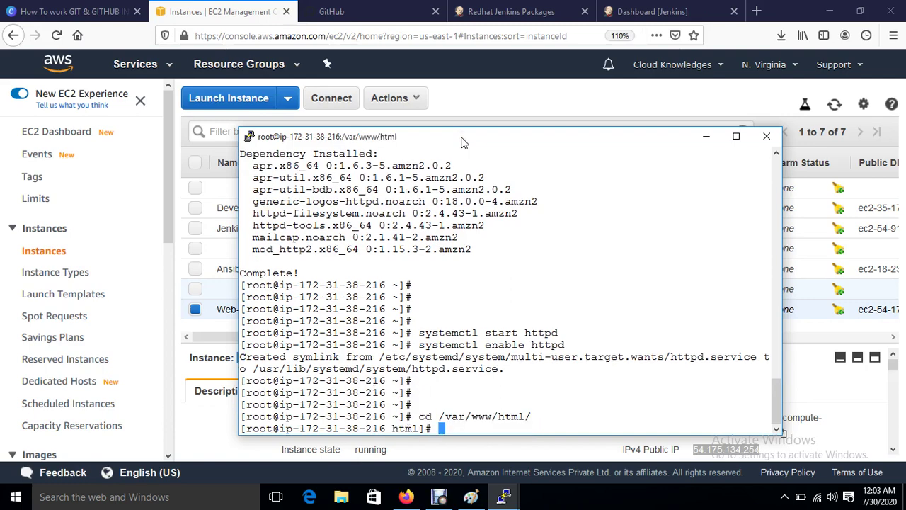
pyautogui.write('ls')
pyautogui.press('Return')
pyautogui.hotkey('ctrl', 'l')
pyautogui.press('Return')
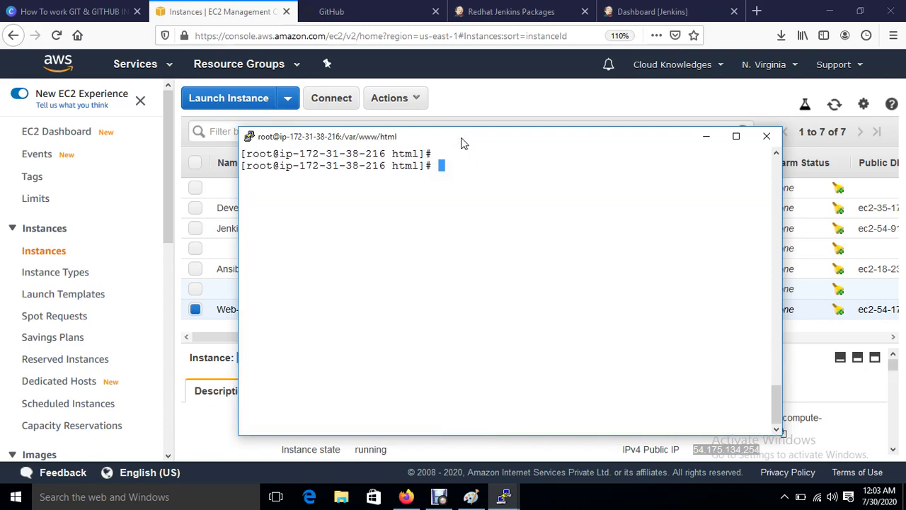
# Step: Bring the Ansible (38-238) server terminal to the front and clear its screen
pyautogui.moveTo(499, 498)
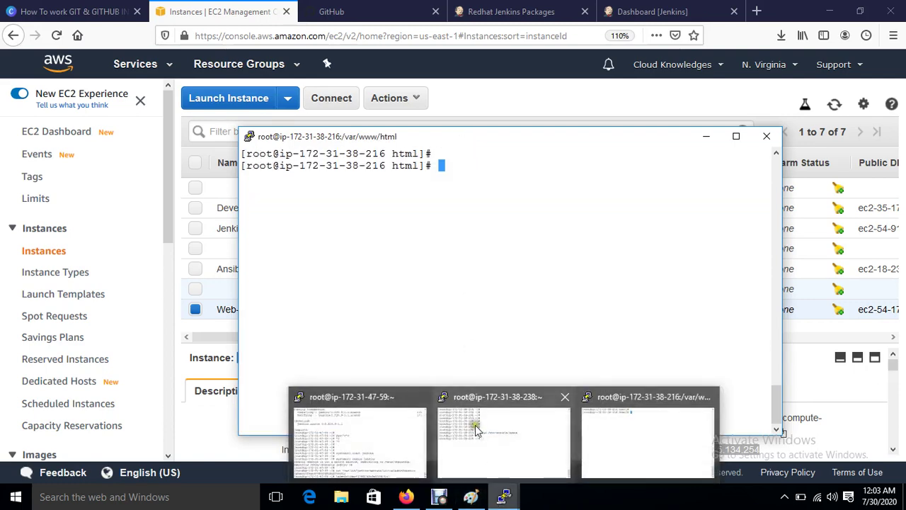
pyautogui.click(472, 425)
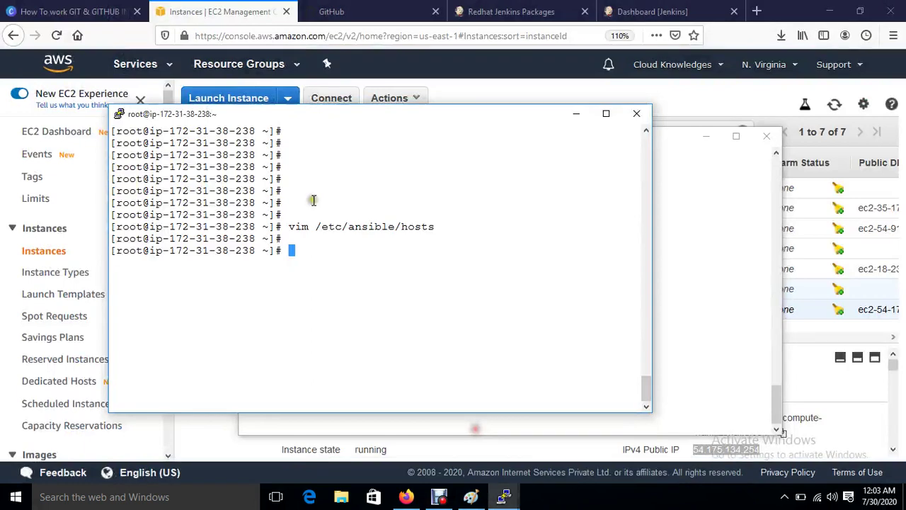
pyautogui.click(698, 311)
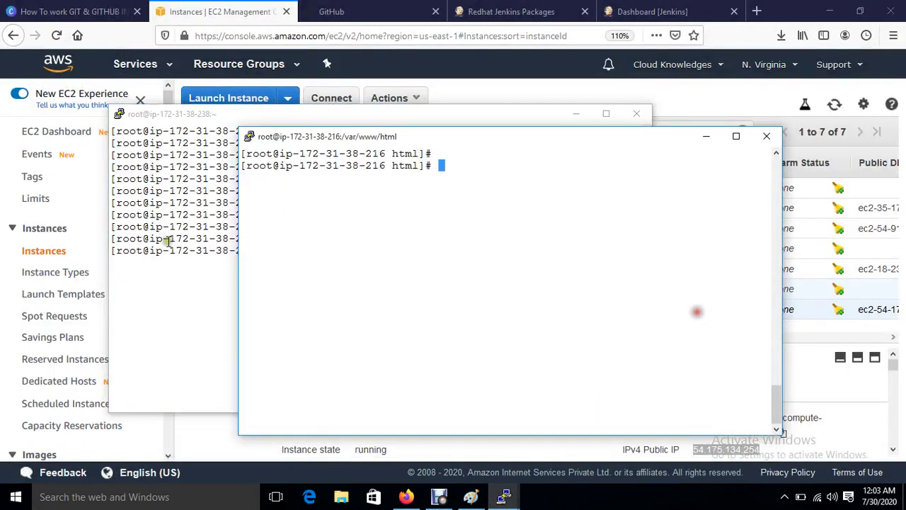
pyautogui.click(204, 307)
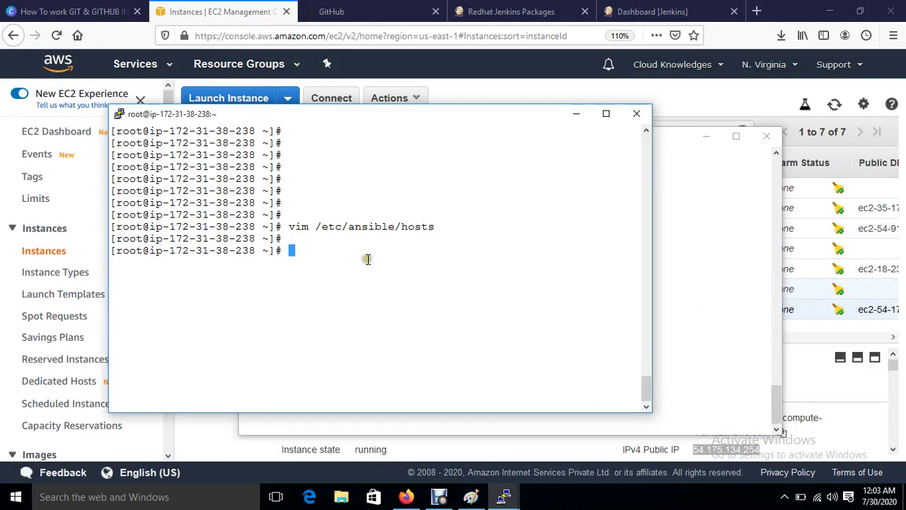
pyautogui.hotkey('ctrl', 'l')
pyautogui.press('Return')
pyautogui.press('Return')
pyautogui.press('Return')
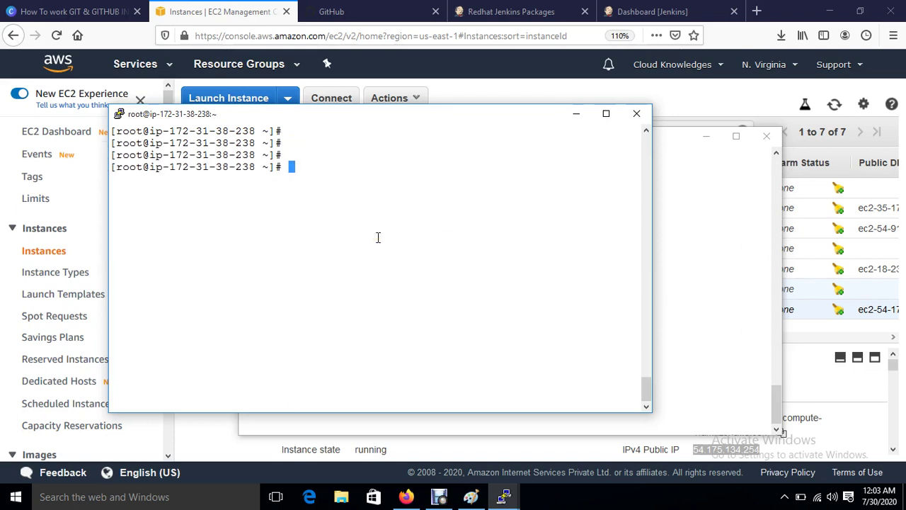
# Step: Generate an RSA key pair with ssh-keygen defaults, then begin ssh-copy-id -i root@
pyautogui.write('ssh-keygen')
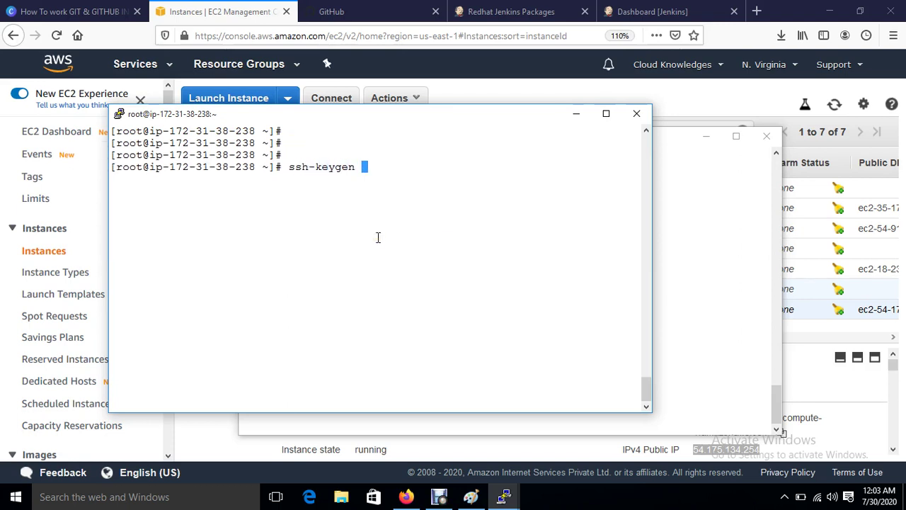
pyautogui.press('Return')
pyautogui.press('Return')
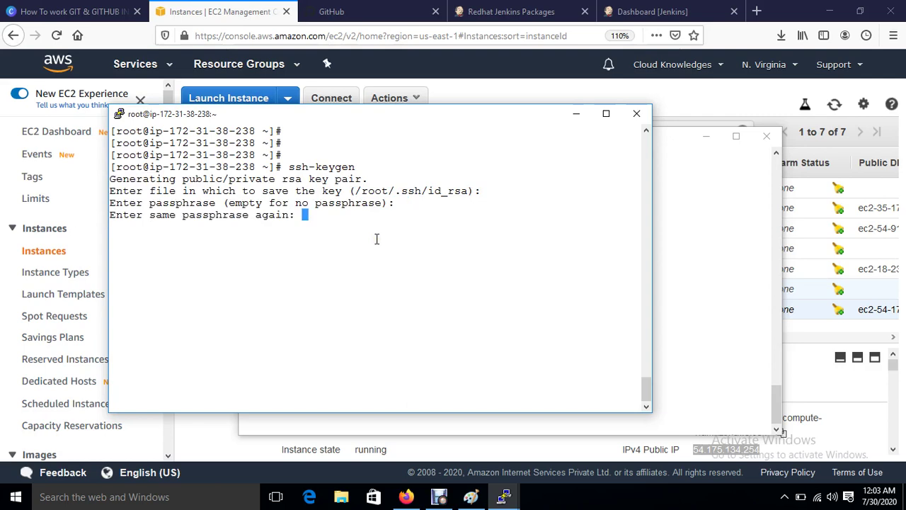
pyautogui.press('Return')
pyautogui.press('Return')
pyautogui.press('Return')
pyautogui.press('Return')
pyautogui.press('Return')
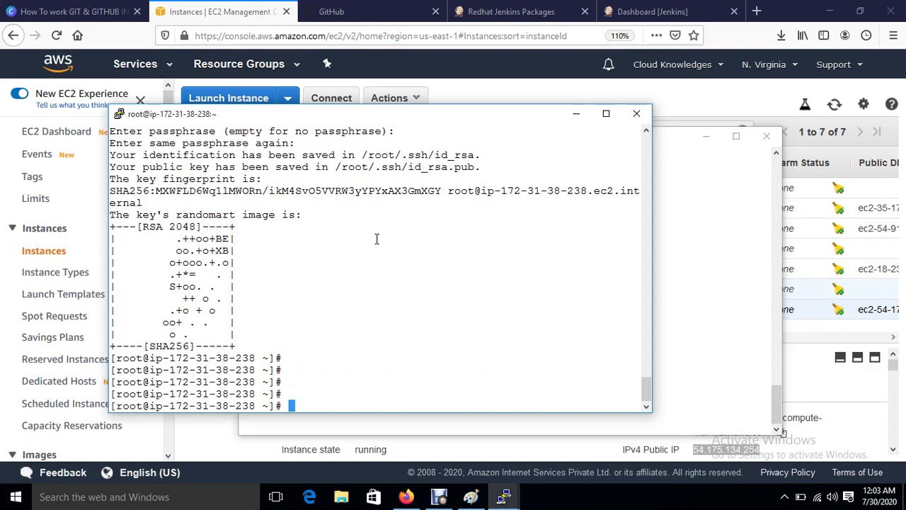
pyautogui.write('ssh-copy-id')
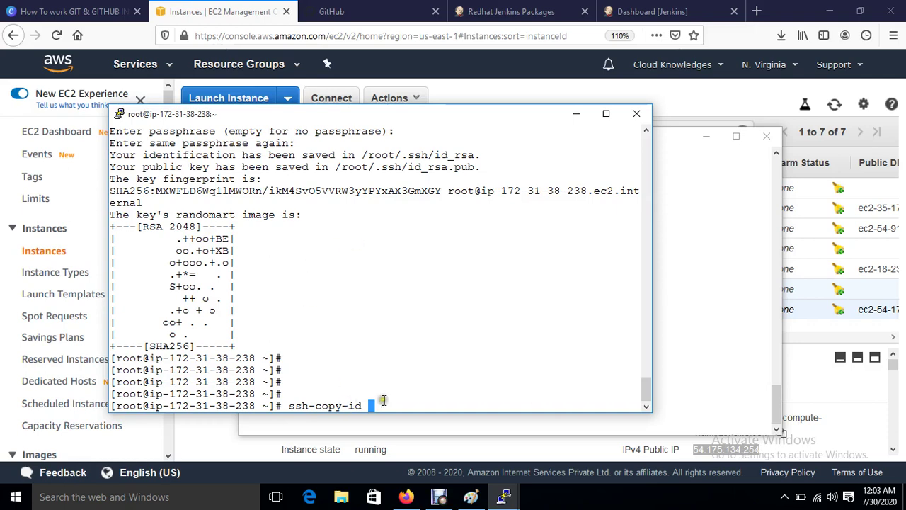
pyautogui.write('-')
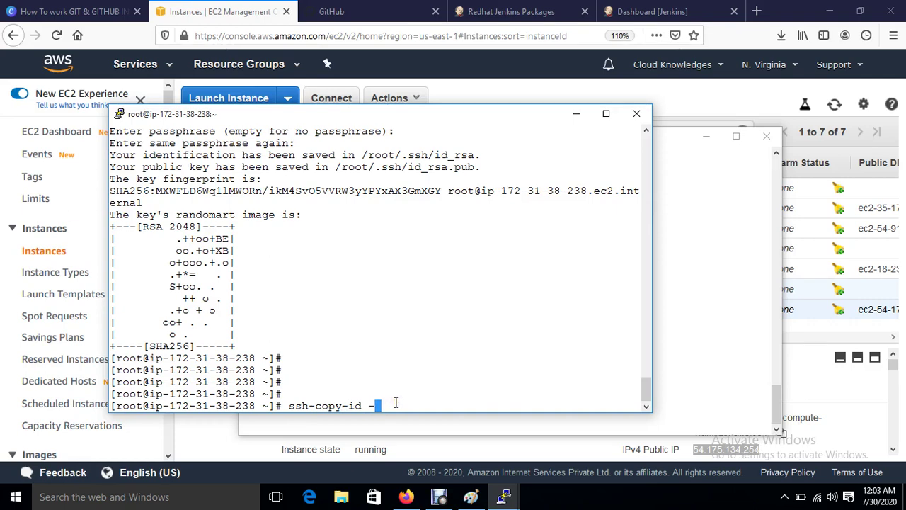
pyautogui.write('i root@')
# Step: Copy the Web-Server's private IP address from the EC2 instances list
pyautogui.click(223, 14)
pyautogui.scroll(-2, 439, 436)
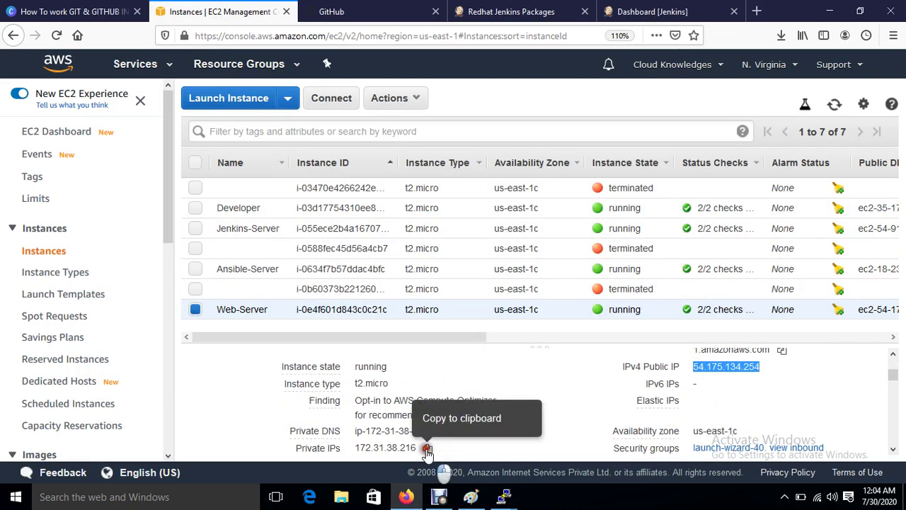
pyautogui.click(427, 448)
pyautogui.moveTo(508, 495)
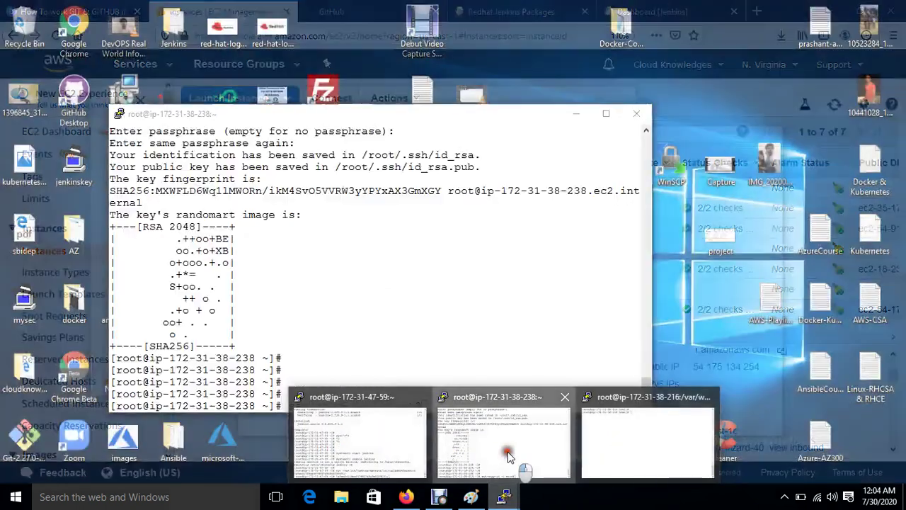
pyautogui.click(507, 455)
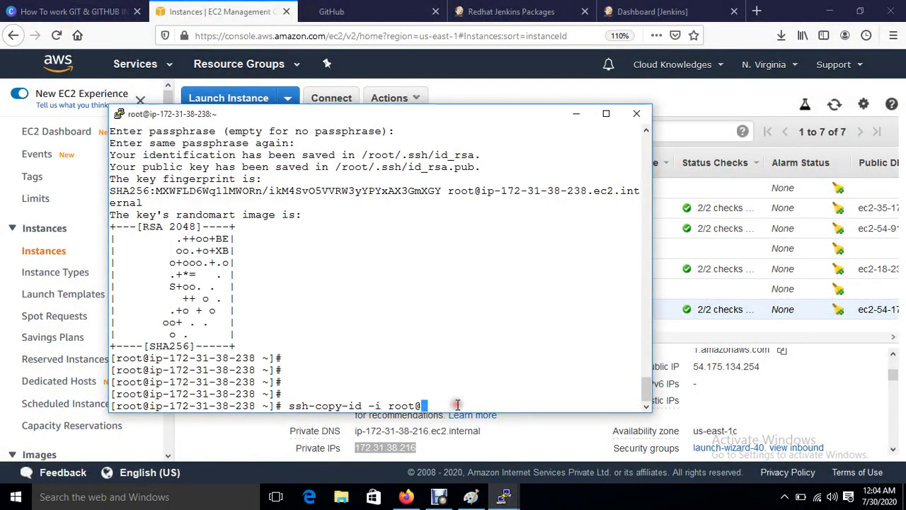
pyautogui.write('1.38.216')
pyautogui.press('Return')
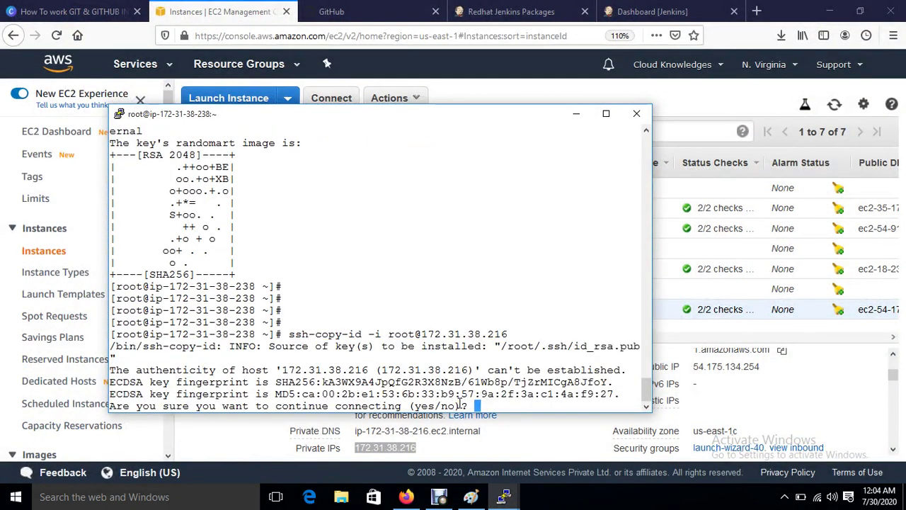
pyautogui.write('yes')
pyautogui.press('Return')
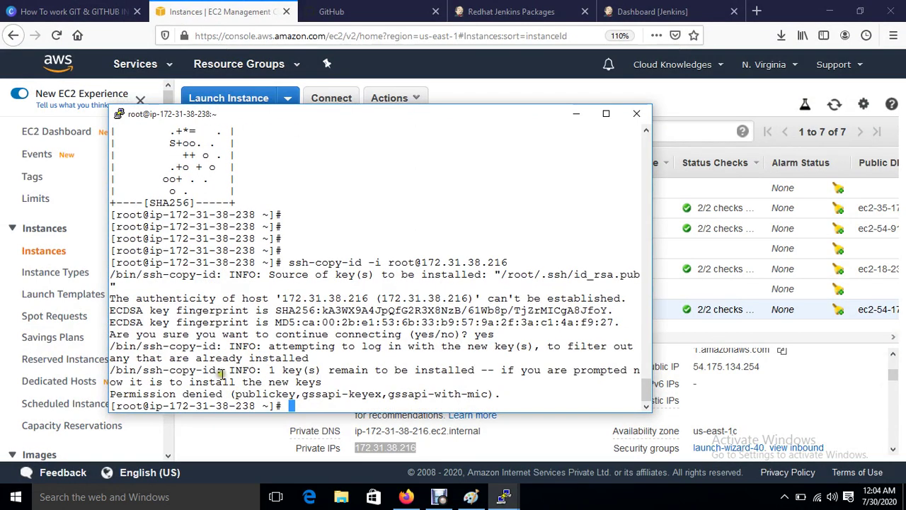
pyautogui.moveTo(136, 394); pyautogui.dragTo(209, 394)
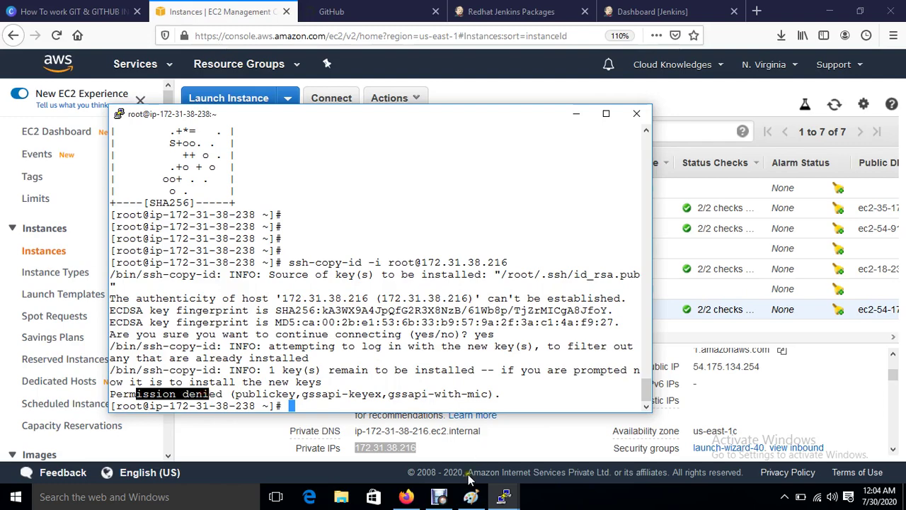
pyautogui.moveTo(382, 263); pyautogui.dragTo(507, 263)
# Step: Switch to the Web-Server terminal and return to the home directory
pyautogui.moveTo(503, 497)
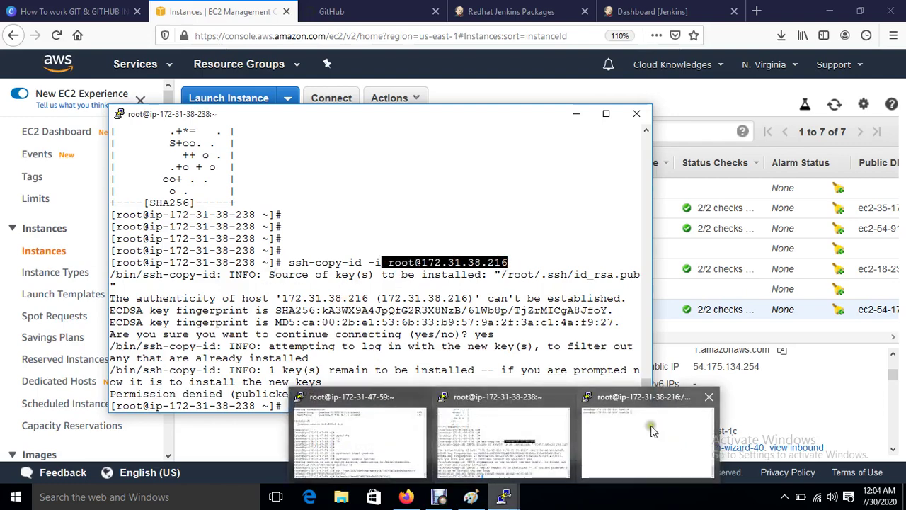
pyautogui.click(650, 433)
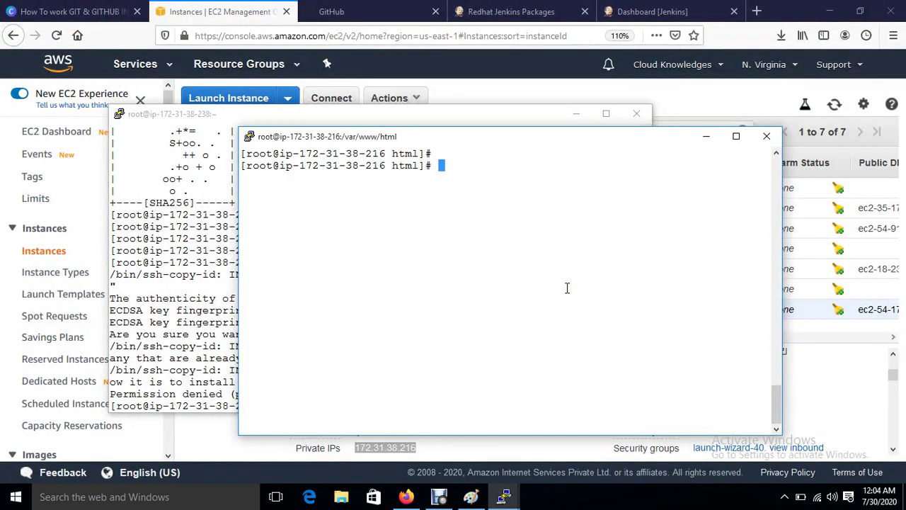
pyautogui.press('Return')
pyautogui.press('Return')
pyautogui.write('cd')
pyautogui.press('Return')
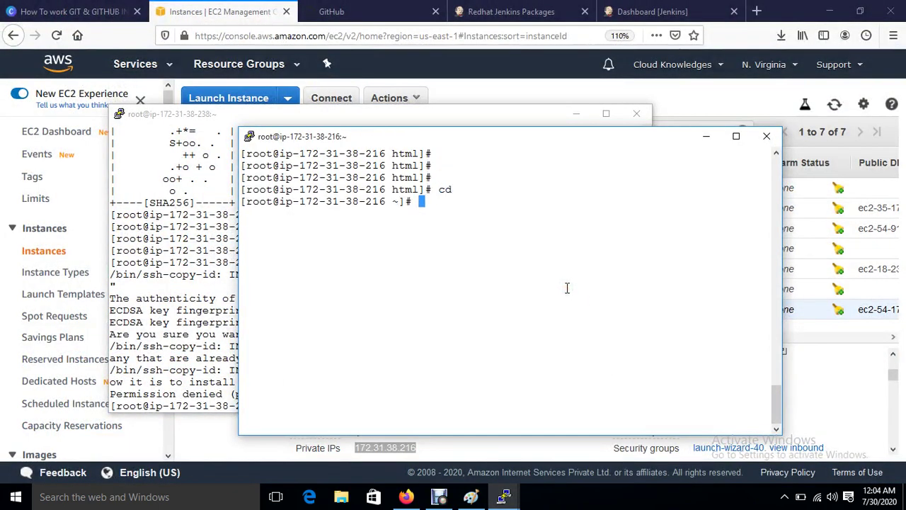
pyautogui.press('Return')
pyautogui.press('Return')
# Step: Change the root password with passwd root, then enter vim /etc/ssh/sshd_config
pyautogui.write('passwd ')
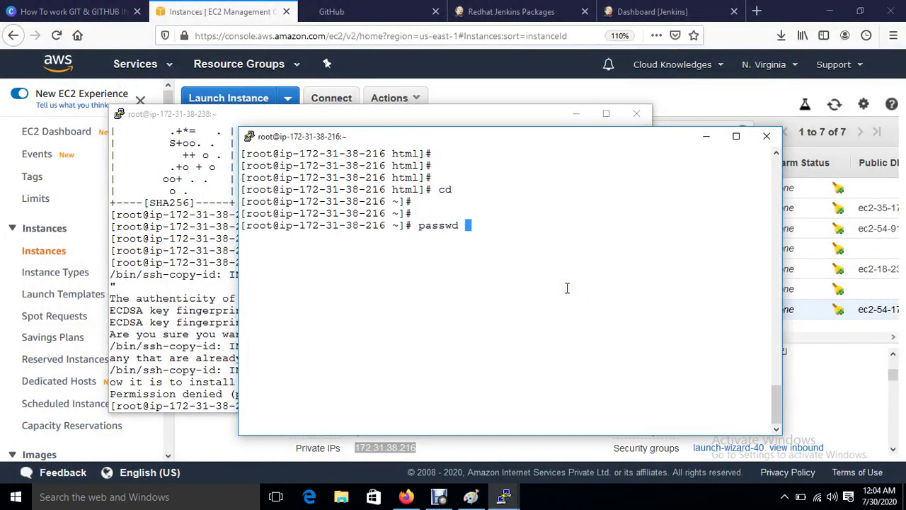
pyautogui.write('root')
pyautogui.press('Return')
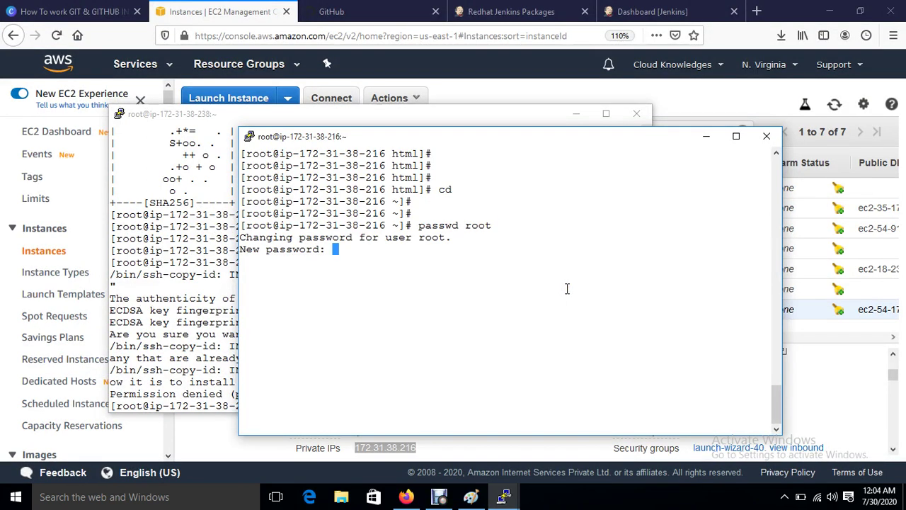
pyautogui.press('Return')
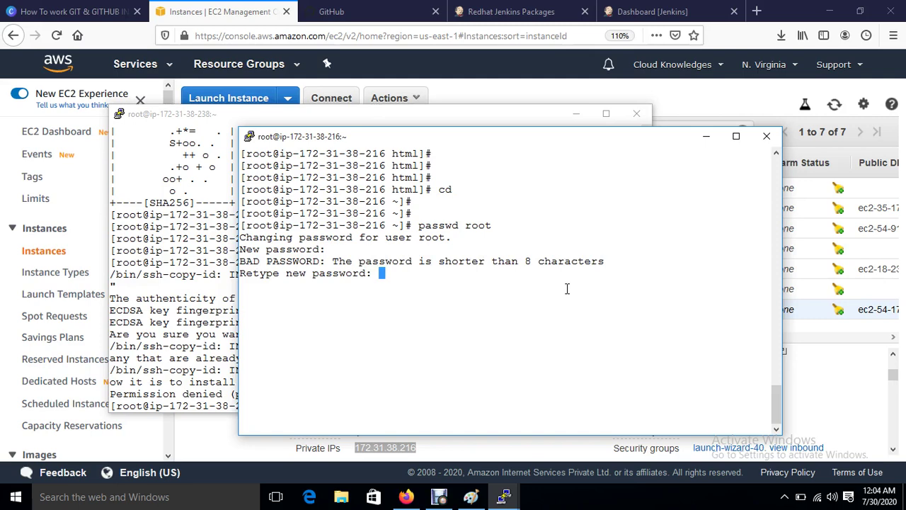
pyautogui.press('Return')
pyautogui.press('Return')
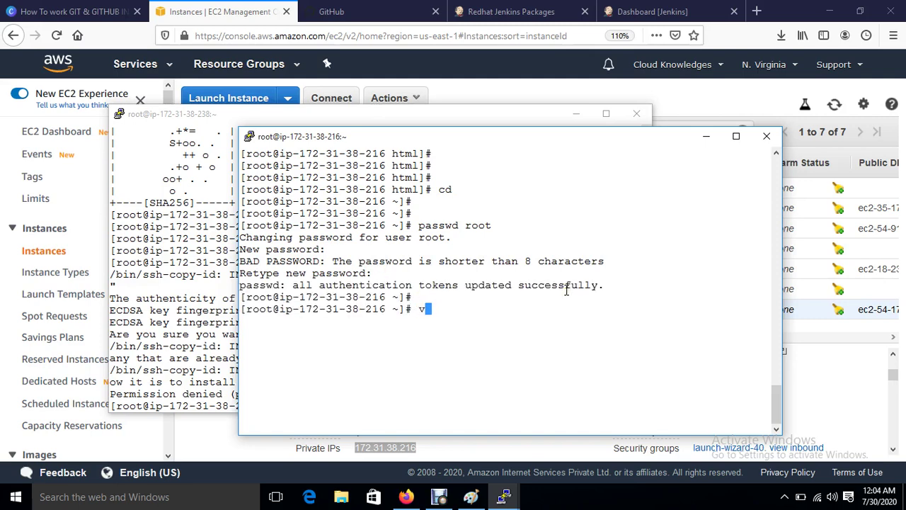
pyautogui.write('vim /etc/ssh/sshd_config')
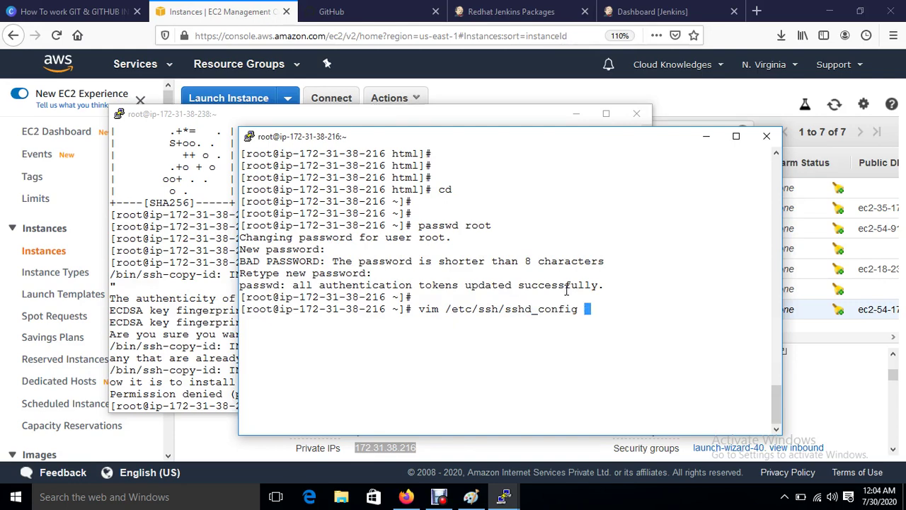
# Step: Open sshd_config in vim and uncomment the PermitRootLogin line
pyautogui.press('Return')
pyautogui.press('Down')
pyautogui.press('Down')
pyautogui.press('Down')
pyautogui.press('Down')
pyautogui.press('Down')
pyautogui.press('Down')
pyautogui.press('Down')
pyautogui.press('Down')
pyautogui.press('Down')
pyautogui.press('Down')
pyautogui.press('Down')
pyautogui.press('Down')
pyautogui.press('Down')
pyautogui.press('Down')
pyautogui.press('Down')
pyautogui.press('Down')
pyautogui.press('Down')
pyautogui.press('Down')
pyautogui.press('Down')
pyautogui.press('Down')
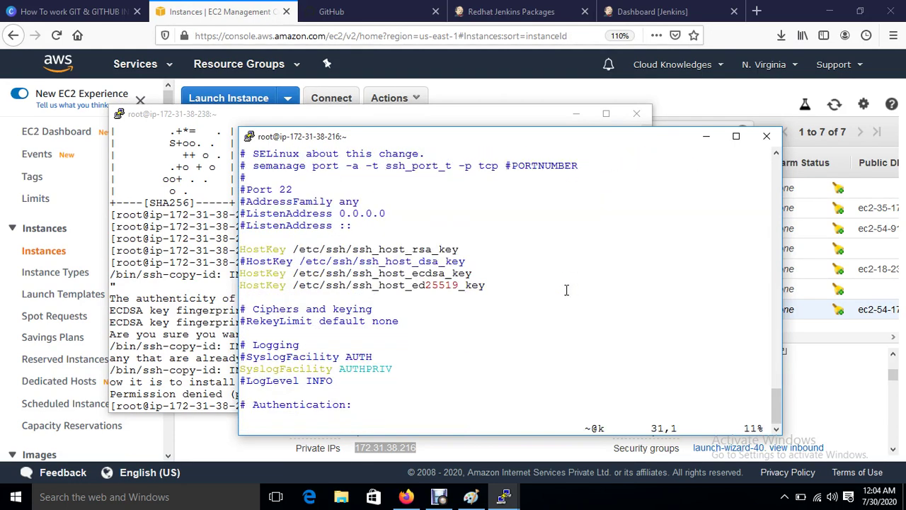
pyautogui.press('Up')
pyautogui.press('Up')
pyautogui.press('Up')
pyautogui.press('Up')
pyautogui.press('Up')
pyautogui.press('Up')
pyautogui.press('Up')
pyautogui.press('Up')
pyautogui.press('Up')
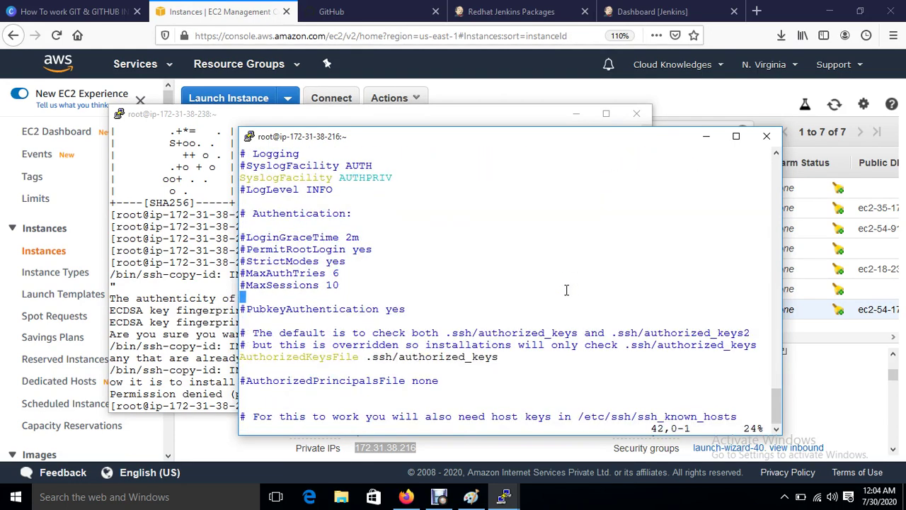
pyautogui.press('Right')
pyautogui.press('i')
pyautogui.press('BackSpace')
# Step: Change PasswordAuthentication from no to yes
pyautogui.press('Down')
pyautogui.press('Down')
pyautogui.press('Down')
pyautogui.press('Down')
pyautogui.press('Down')
pyautogui.press('Down')
pyautogui.press('Down')
pyautogui.press('Down')
pyautogui.press('Down')
pyautogui.press('Down')
pyautogui.press('Down')
pyautogui.press('Down')
pyautogui.press('Down')
pyautogui.press('Down')
pyautogui.press('Down')
pyautogui.press('Down')
pyautogui.press('Down')
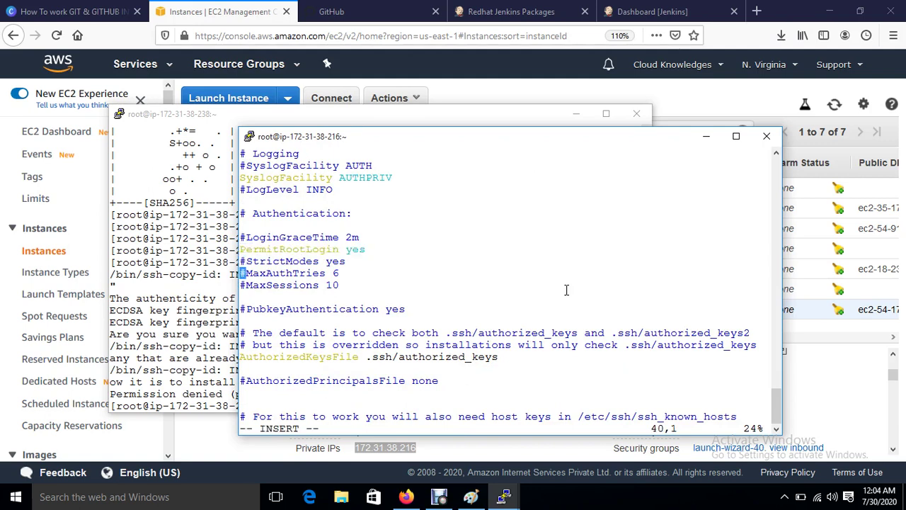
pyautogui.press('Down')
pyautogui.press('Down')
pyautogui.press('Down')
pyautogui.press('Down')
pyautogui.press('Down')
pyautogui.press('Down')
pyautogui.press('Down')
pyautogui.press('Down')
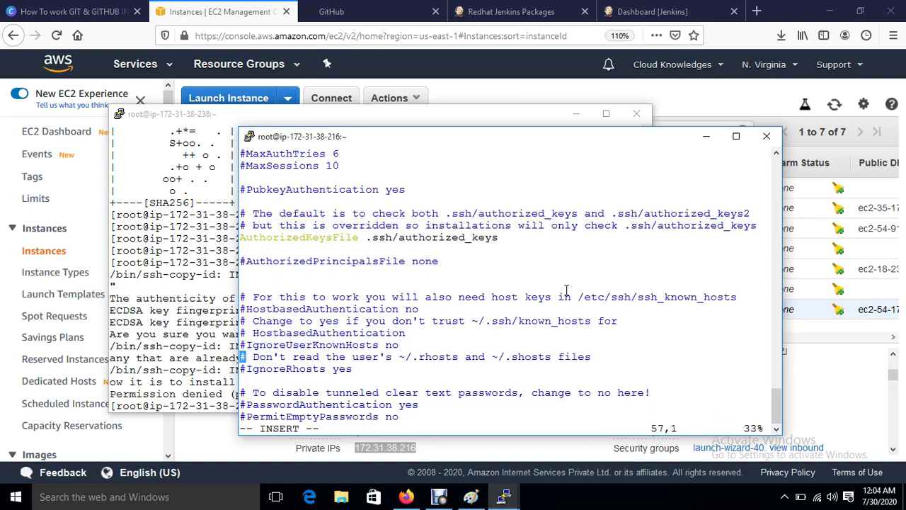
pyautogui.press('Right')
pyautogui.press('Right')
pyautogui.press('Right')
pyautogui.press('Right')
pyautogui.press('Right')
pyautogui.press('Right')
pyautogui.press('Right')
pyautogui.press('Right')
pyautogui.press('Right')
pyautogui.press('Right')
pyautogui.press('Right')
pyautogui.press('Right')
pyautogui.press('Right')
pyautogui.press('Right')
pyautogui.press('Right')
pyautogui.press('Right')
pyautogui.press('Right')
pyautogui.press('Right')
pyautogui.press('Right')
pyautogui.press('Right')
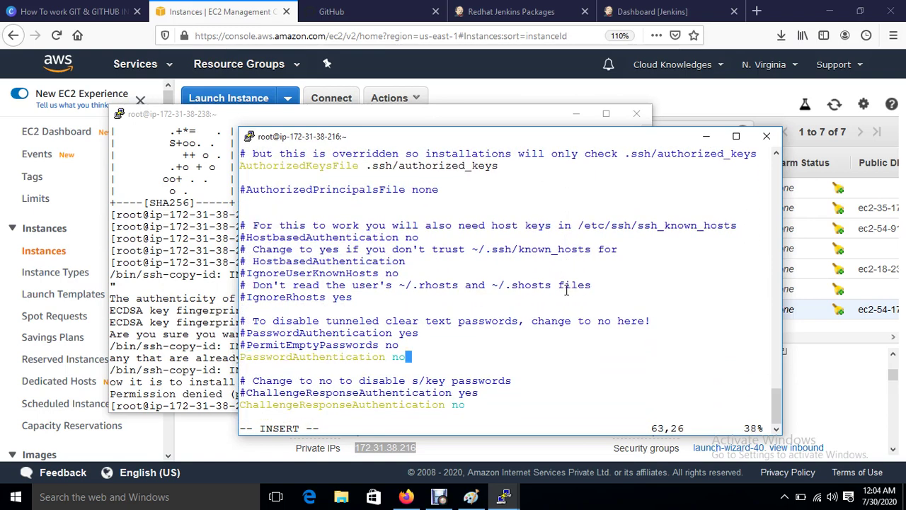
pyautogui.press('BackSpace')
pyautogui.press('BackSpace')
pyautogui.write('yes')
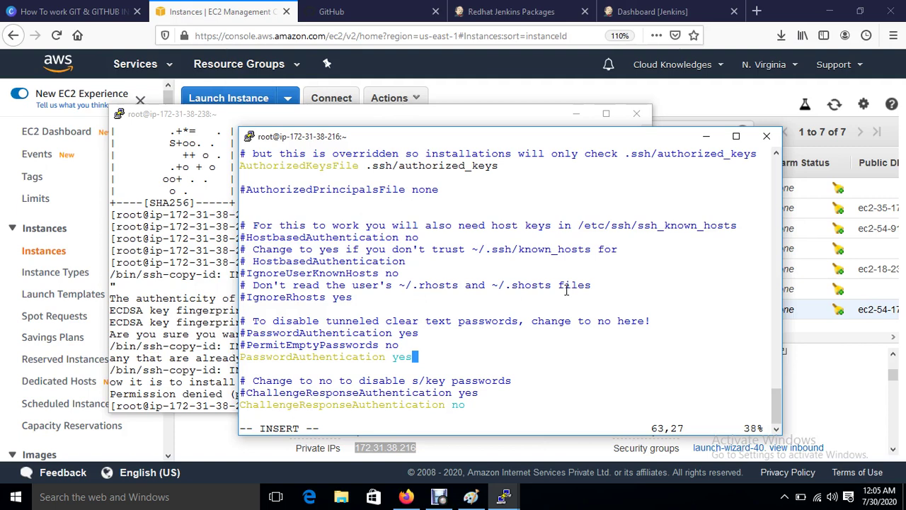
# Step: Save sshd_config with :wq! and run systemctl restart sshd
pyautogui.press('Escape')
pyautogui.write(':wq!')
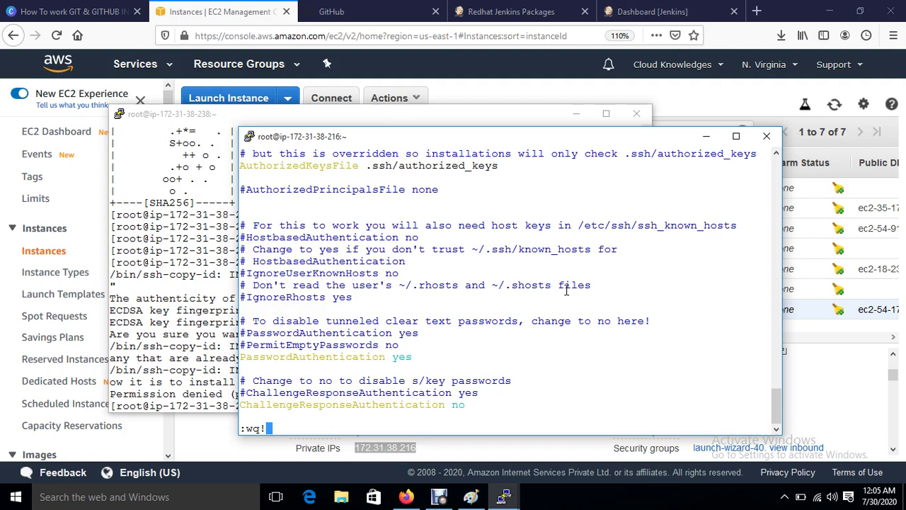
pyautogui.press('Return')
pyautogui.press('Return')
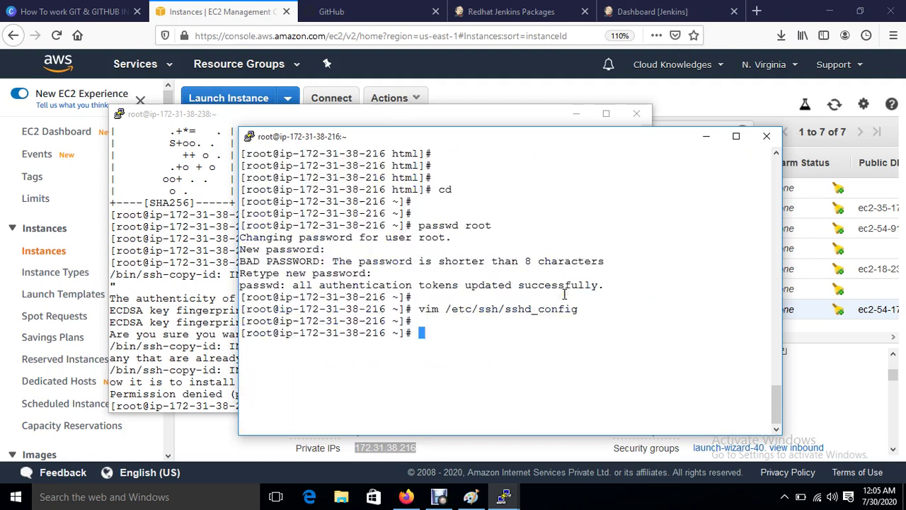
pyautogui.press('Return')
pyautogui.write('systemc')
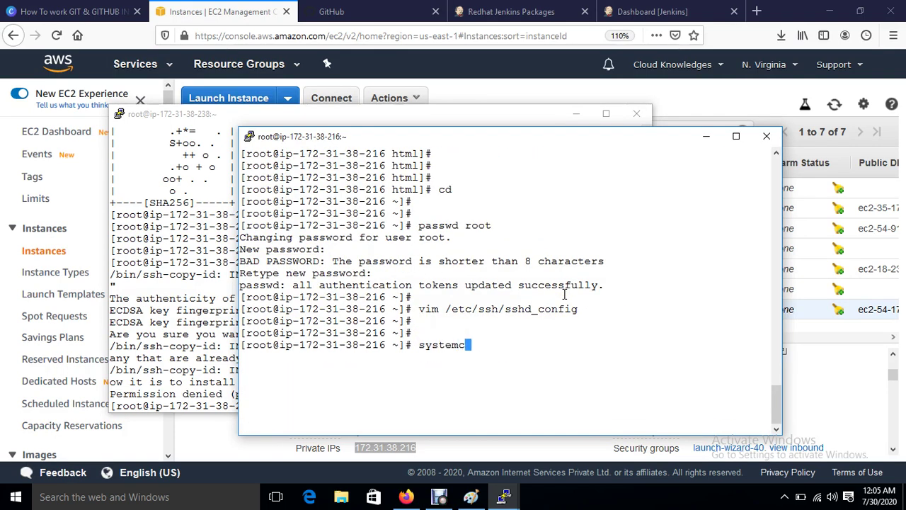
pyautogui.write('tl restart sshd')
pyautogui.press('Return')
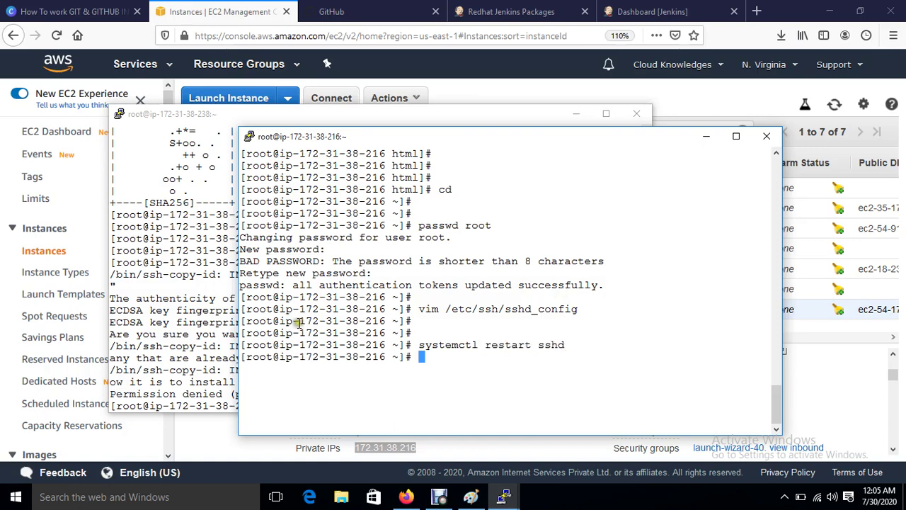
pyautogui.click(201, 316)
pyautogui.hotkey('ctrl', 'l')
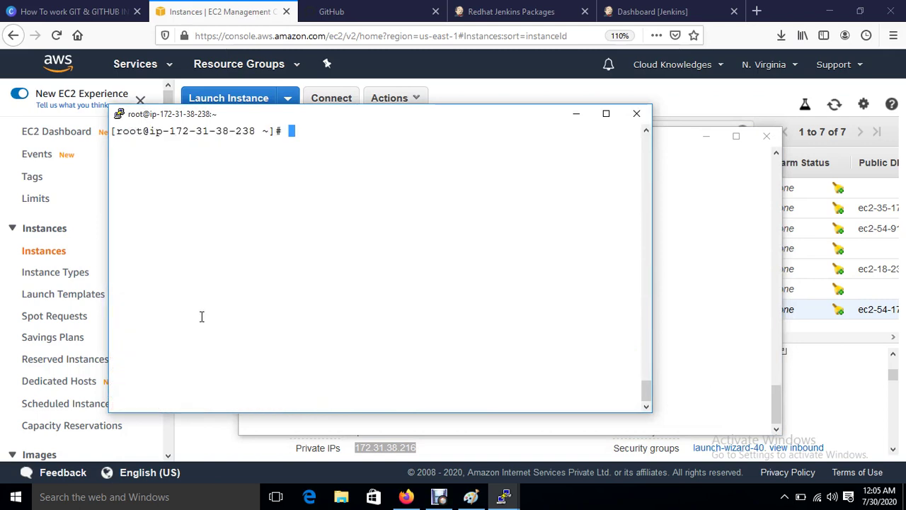
pyautogui.press('Up')
pyautogui.press('Up')
pyautogui.press('Down')
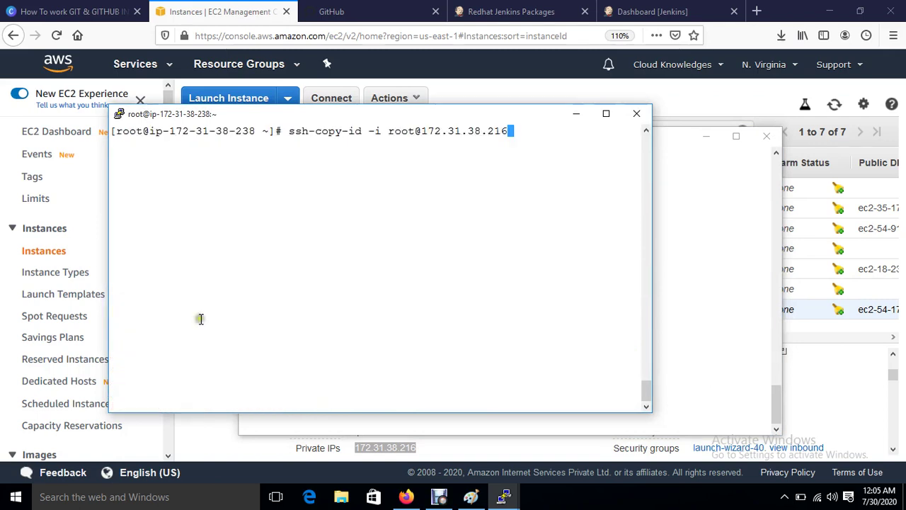
pyautogui.press('Return')
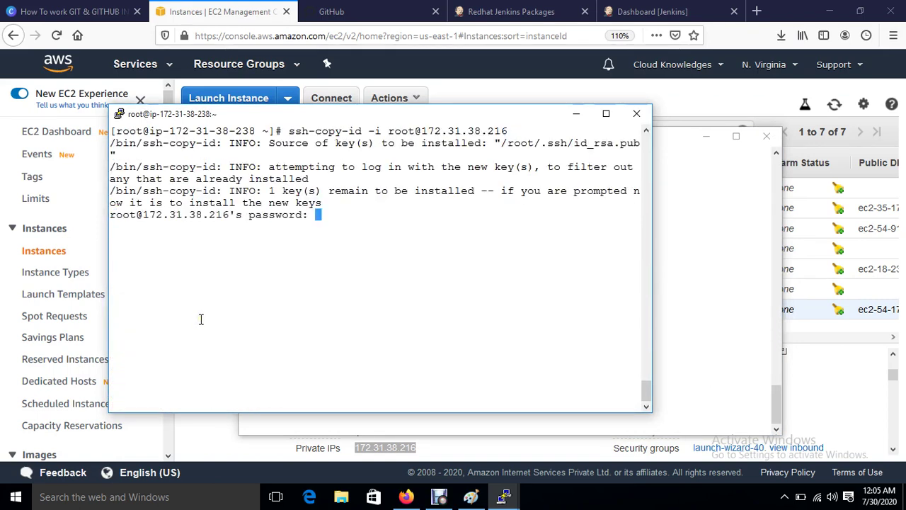
pyautogui.press('Return')
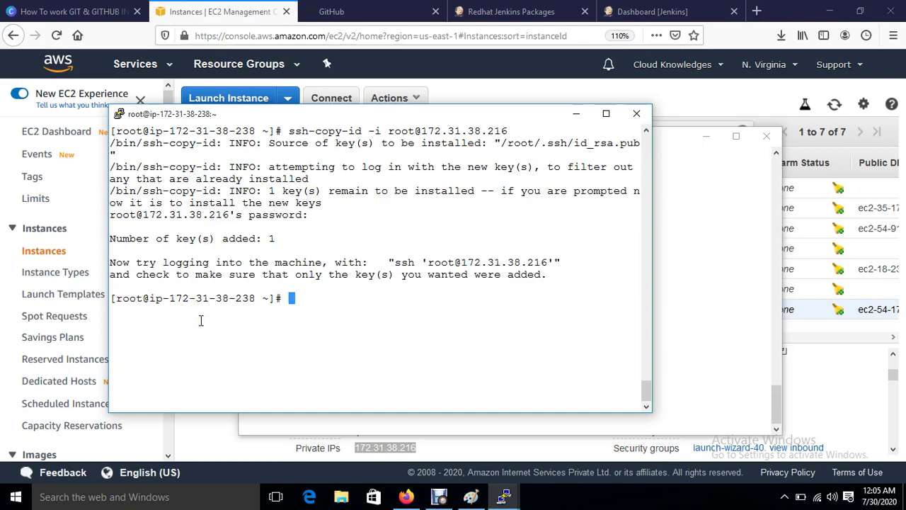
pyautogui.press('Up')
pyautogui.press('Left')
pyautogui.press('Left')
pyautogui.press('Left')
pyautogui.press('Left')
pyautogui.press('Left')
pyautogui.press('Left')
pyautogui.press('Left')
pyautogui.press('Left')
pyautogui.press('Left')
pyautogui.press('Left')
pyautogui.press('Left')
pyautogui.press('Left')
pyautogui.press('Left')
pyautogui.press('Left')
pyautogui.press('Left')
pyautogui.press('Left')
pyautogui.press('Left')
pyautogui.press('Left')
pyautogui.press('Left')
pyautogui.press('Left')
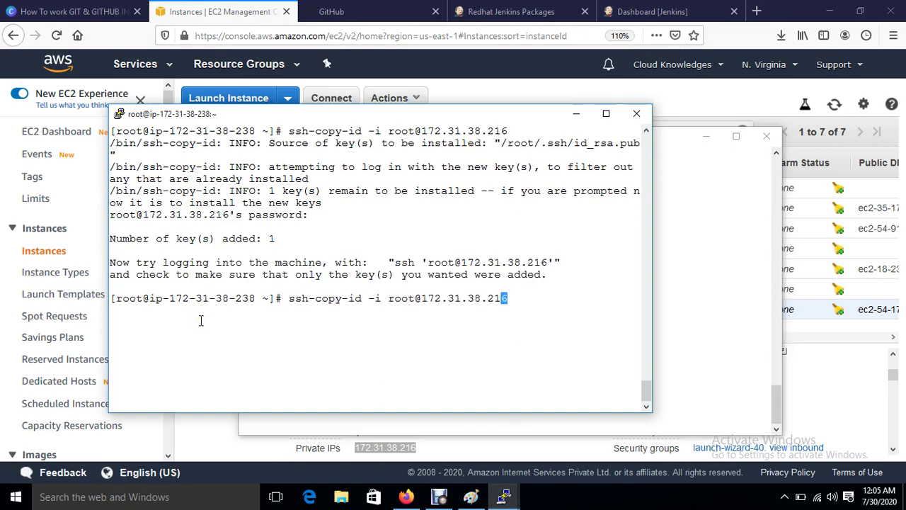
pyautogui.press('Right')
pyautogui.press('Right')
pyautogui.press('BackSpace')
pyautogui.press('BackSpace')
pyautogui.press('BackSpace')
pyautogui.press('BackSpace')
pyautogui.press('BackSpace')
pyautogui.press('BackSpace')
pyautogui.press('BackSpace')
pyautogui.press('BackSpace')
pyautogui.press('BackSpace')
pyautogui.press('BackSpace')
pyautogui.press('BackSpace')
pyautogui.press('BackSpace')
pyautogui.press('BackSpace')
pyautogui.press('BackSpace')
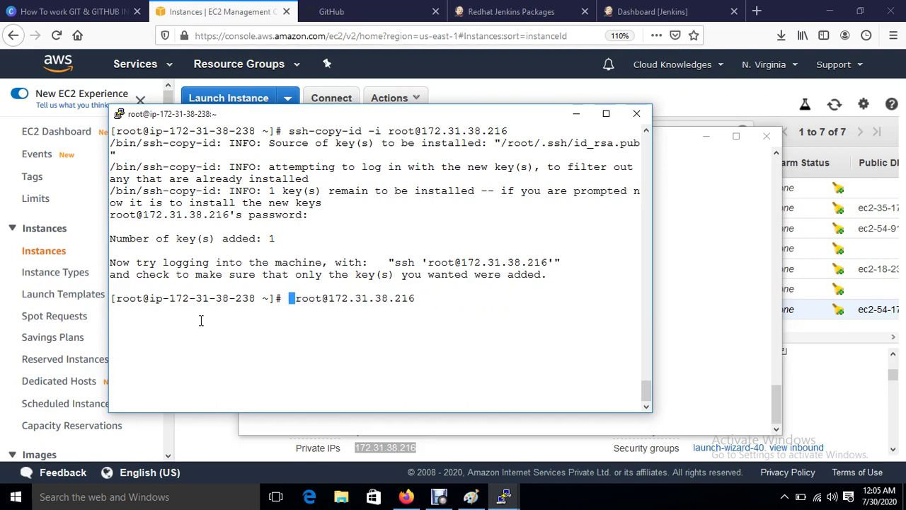
pyautogui.write('ssh')
pyautogui.press('Return')
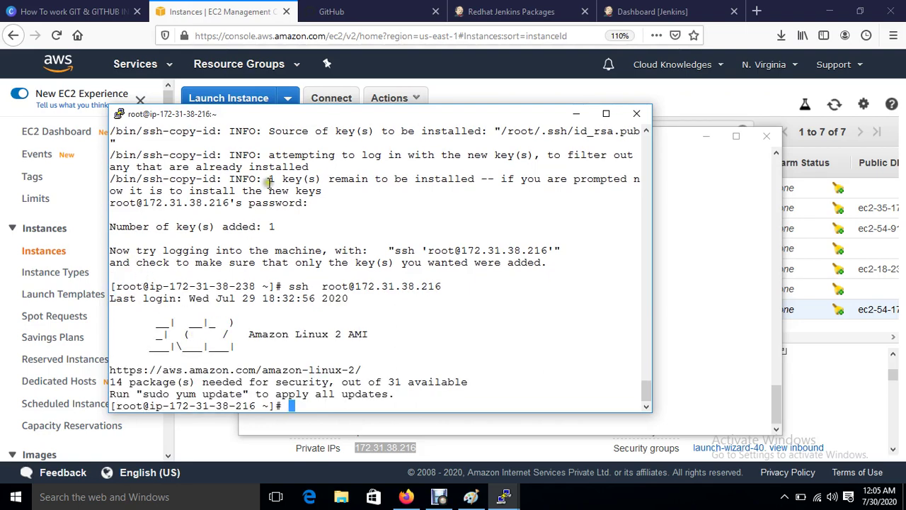
pyautogui.write('exit')
pyautogui.press('Return')
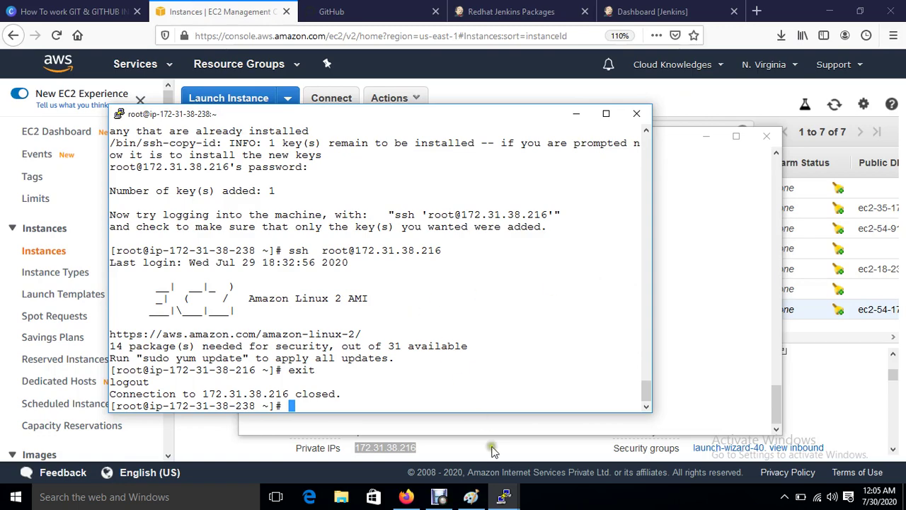
# Step: On the 47-59 server, generate an RSA key pair with ssh-keygen using the defaults
pyautogui.moveTo(504, 497)
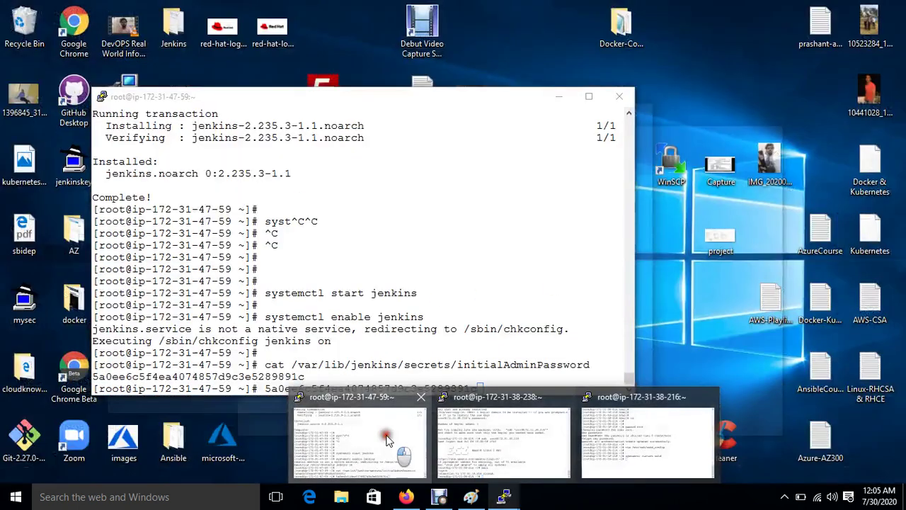
pyautogui.click(358, 433)
pyautogui.hotkey('ctrl', 'c')
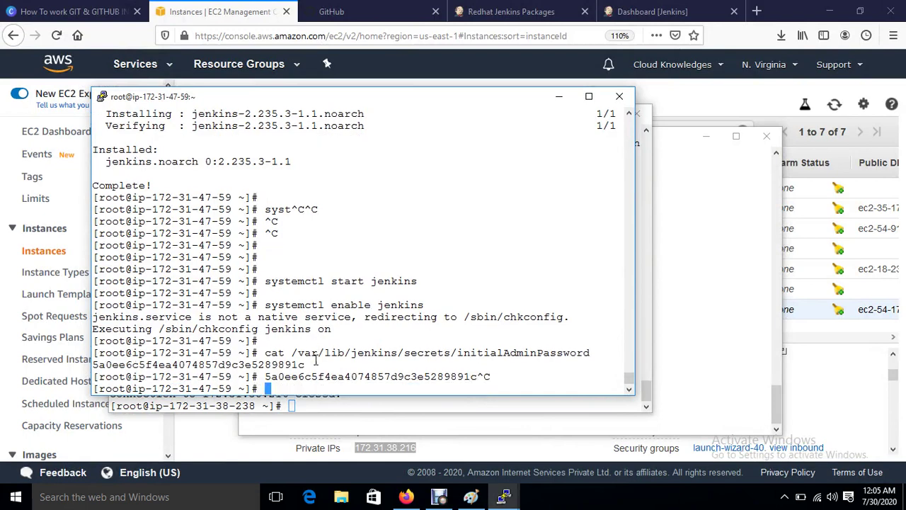
pyautogui.hotkey('ctrl', 'l')
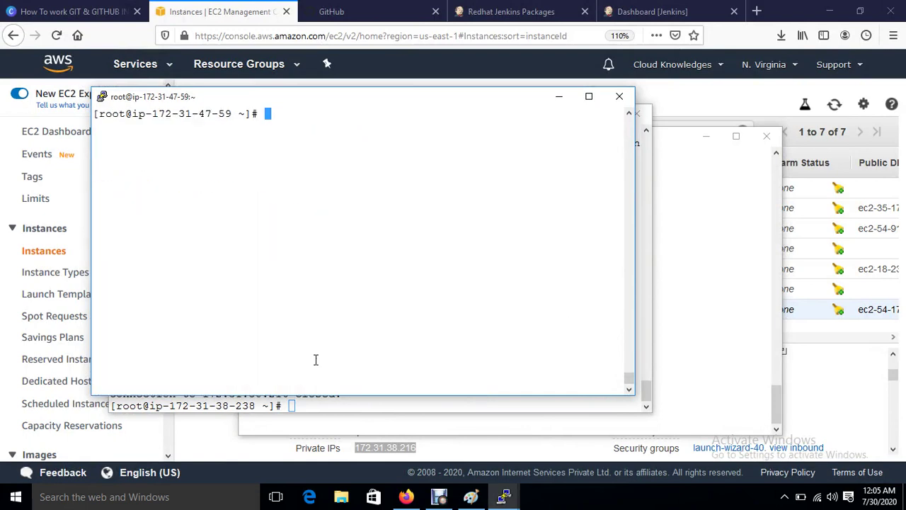
pyautogui.press('Return')
pyautogui.press('Return')
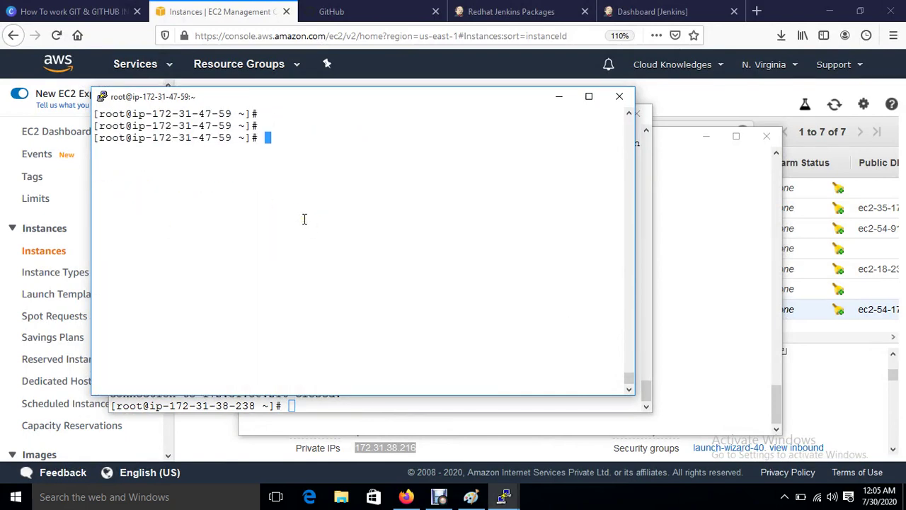
pyautogui.write('ssh-keygen')
pyautogui.press('Return')
pyautogui.press('Return')
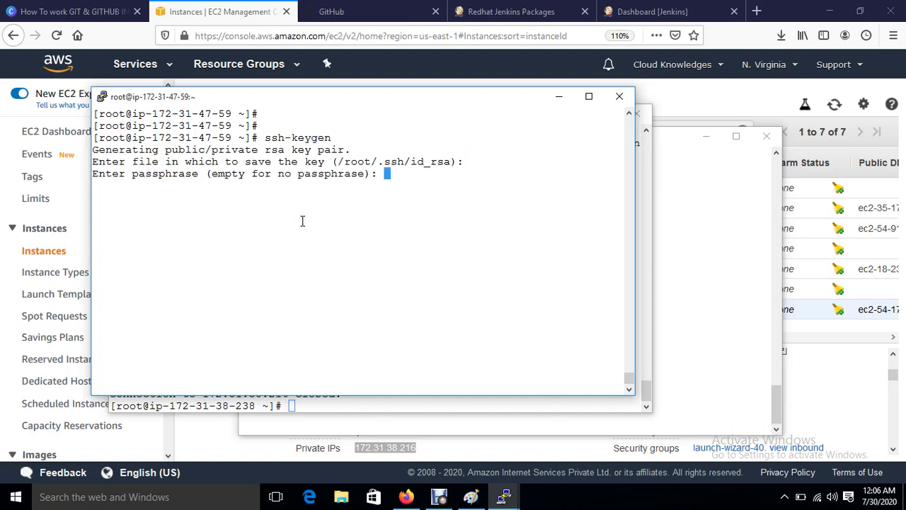
pyautogui.press('Return')
pyautogui.press('Return')
pyautogui.press('Return')
# Step: Start entering the command ssh-copy-id -i root@
pyautogui.write('ssh-key')
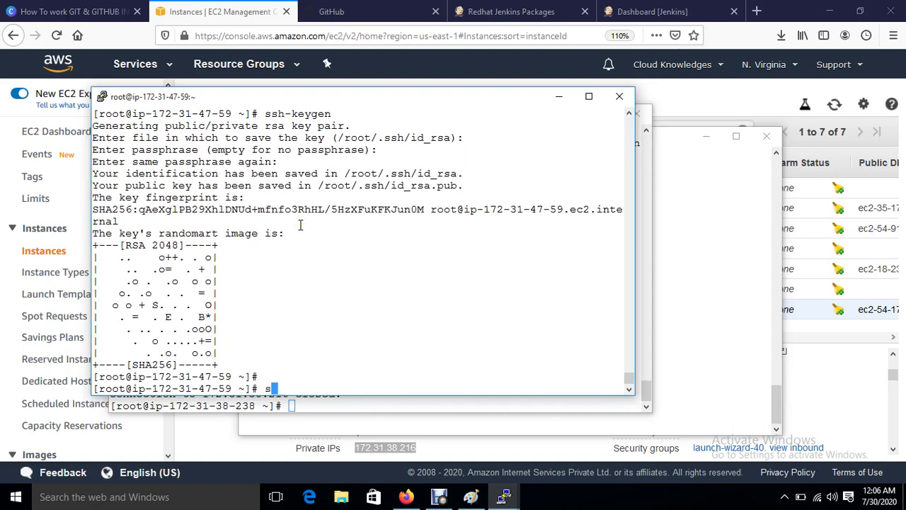
pyautogui.write('gen')
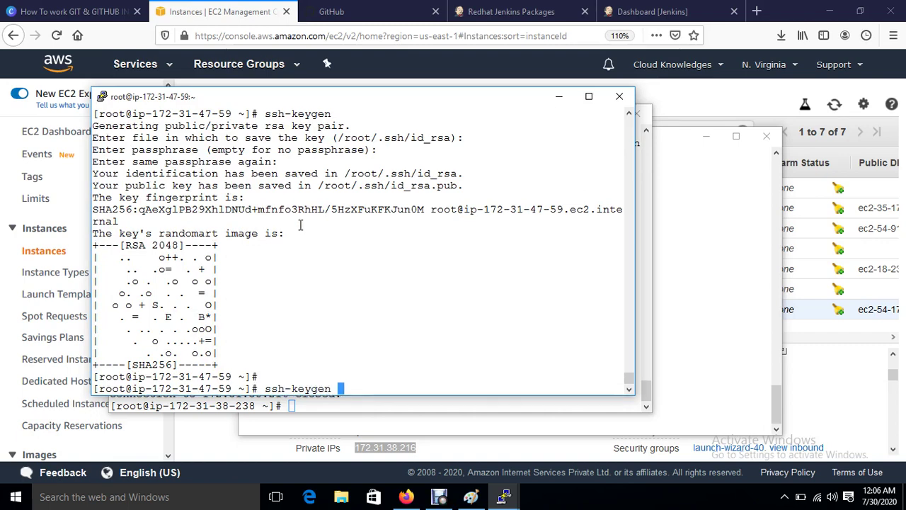
pyautogui.press('BackSpace')
pyautogui.press('BackSpace')
pyautogui.press('BackSpace')
pyautogui.press('BackSpace')
pyautogui.press('BackSpace')
pyautogui.press('BackSpace')
pyautogui.press('BackSpace')
pyautogui.press('BackSpace')
pyautogui.press('BackSpace')
pyautogui.press('BackSpace')
pyautogui.press('BackSpace')
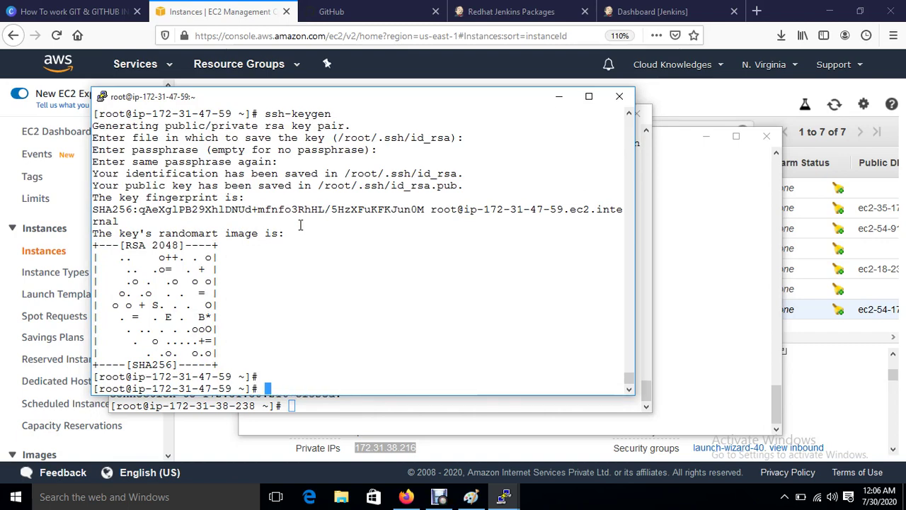
pyautogui.write('ssh-copy-id ')
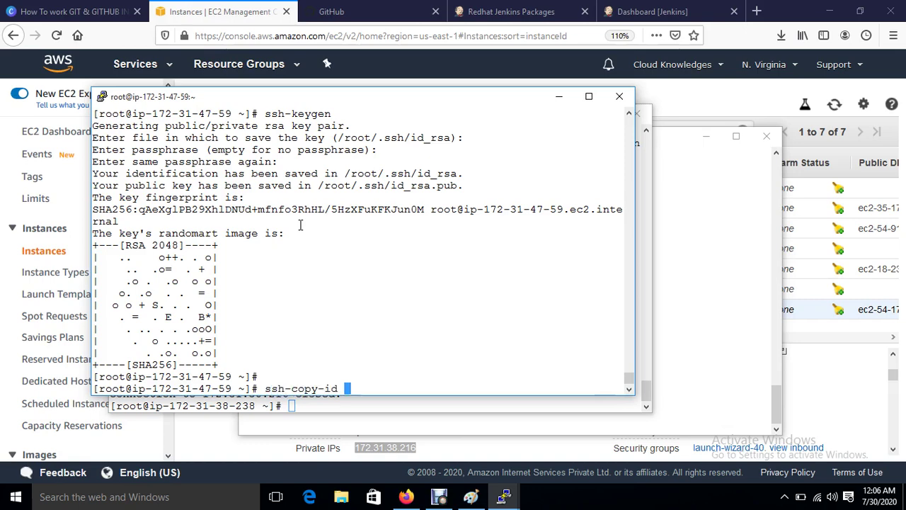
pyautogui.write('-i roo')
# Step: In the EC2 console, select only Ansible-Server and copy its private IP 172.31.38.238
pyautogui.click(244, 11)
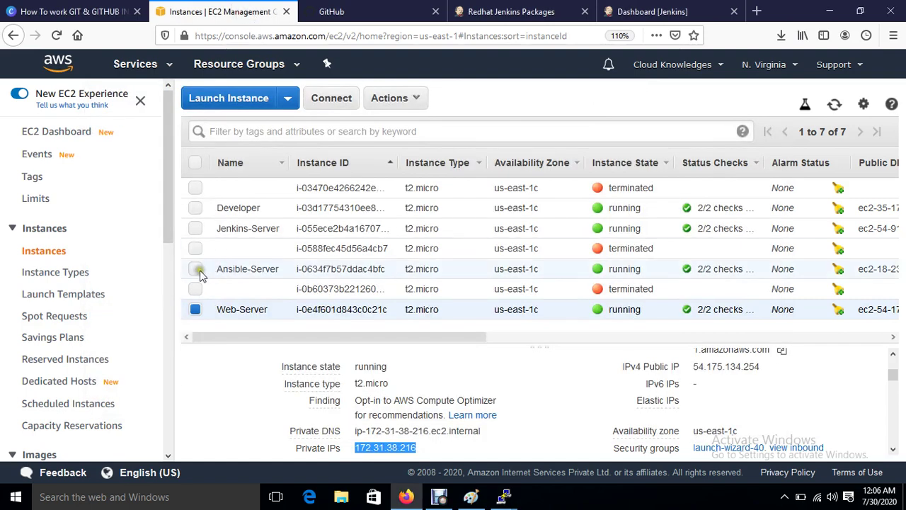
pyautogui.click(196, 269)
pyautogui.click(195, 309)
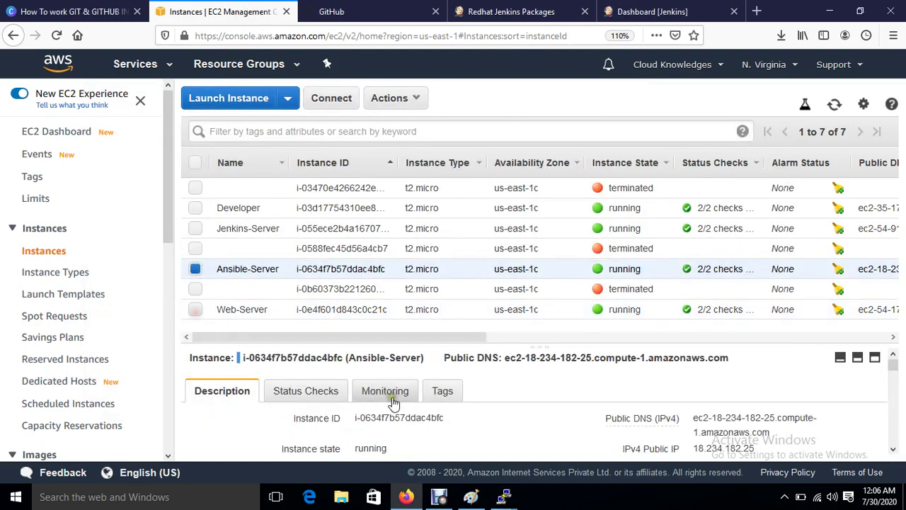
pyautogui.scroll(-2, 416, 419)
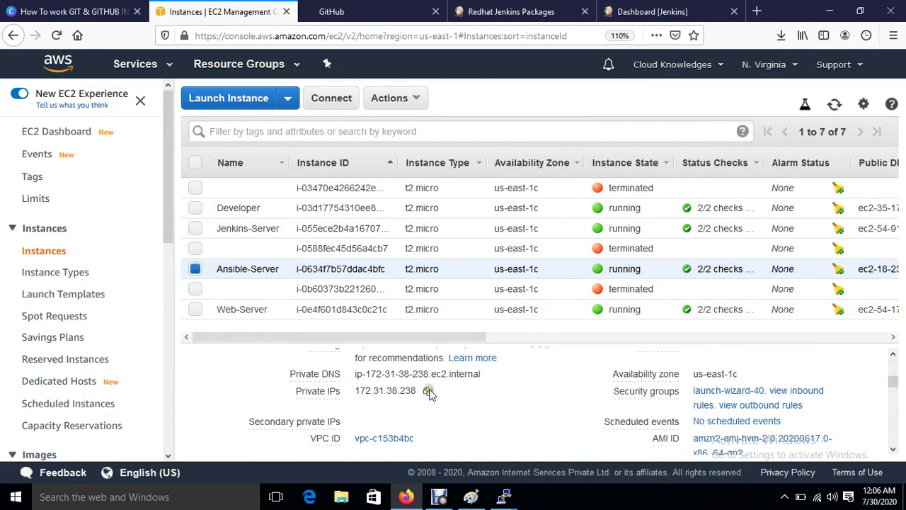
pyautogui.click(428, 390)
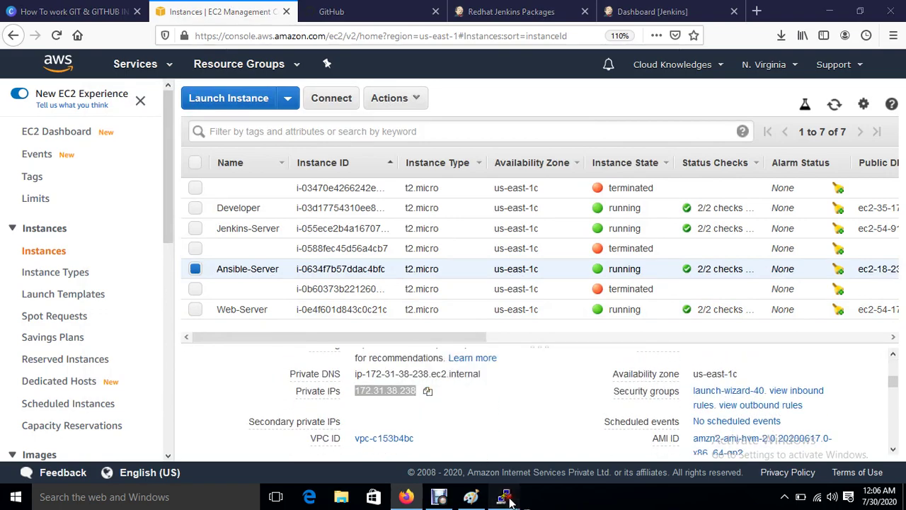
pyautogui.moveTo(504, 499)
pyautogui.click(368, 432)
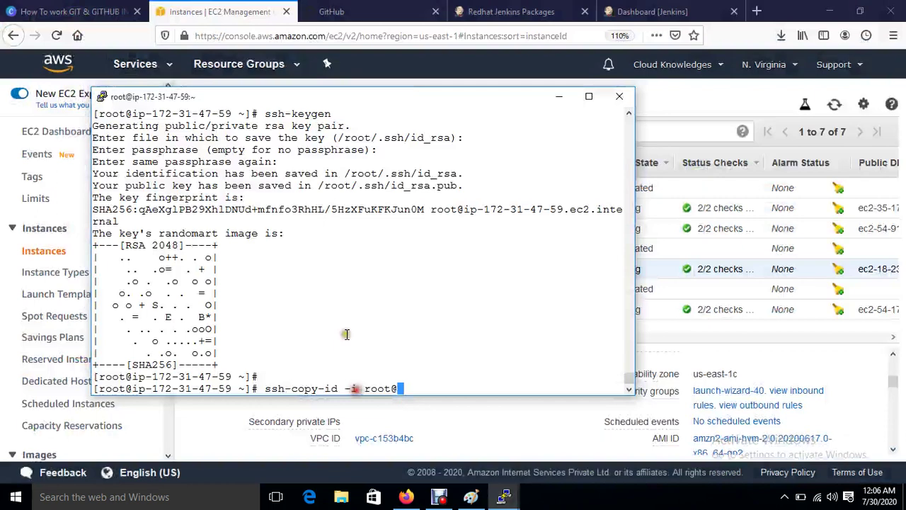
pyautogui.rightClick(390, 357)
pyautogui.press('Return')
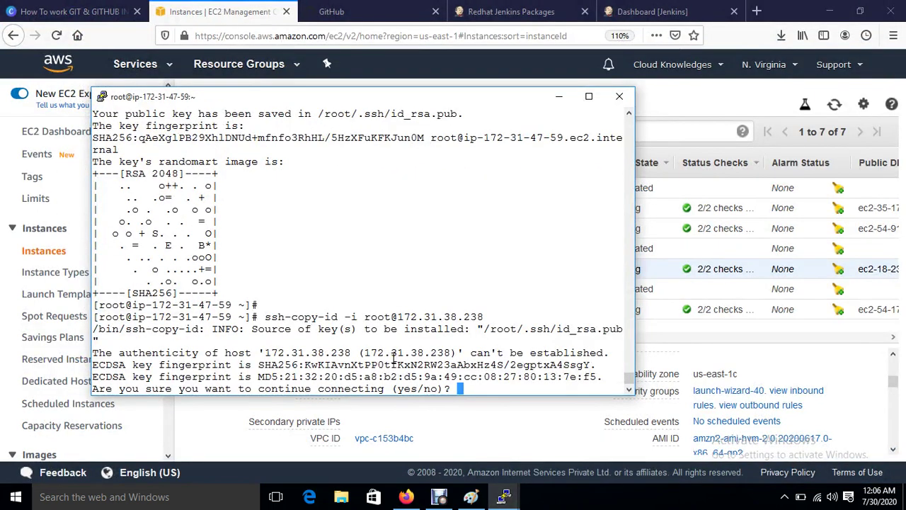
pyautogui.write('yes')
pyautogui.press('Return')
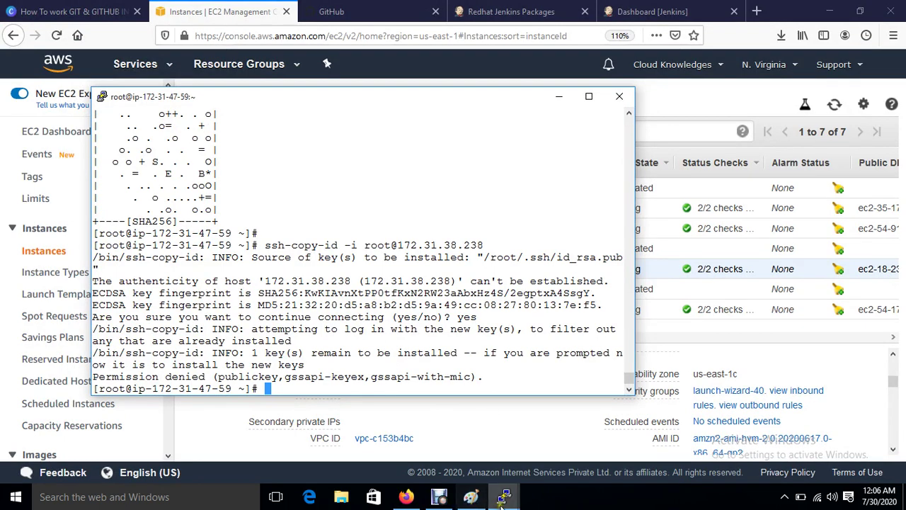
# Step: On the 238 server, reset root's password with passwd root
pyautogui.moveTo(503, 497)
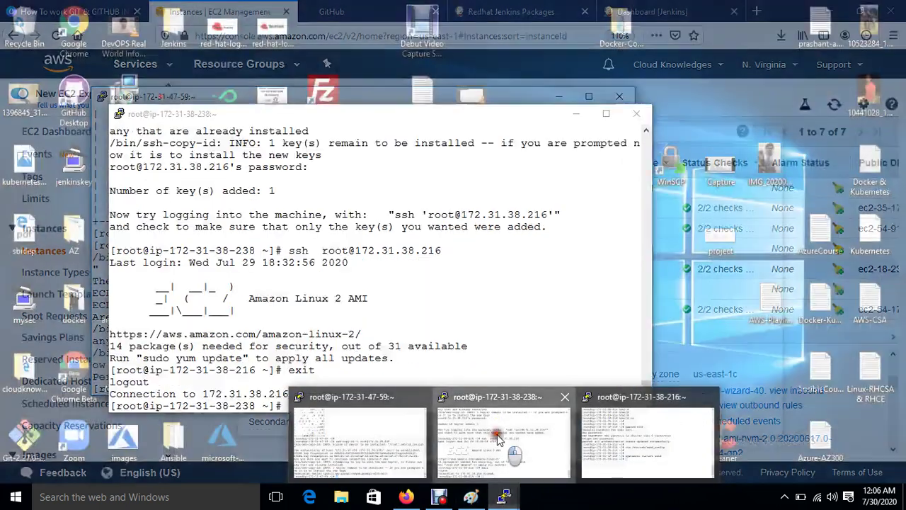
pyautogui.click(499, 439)
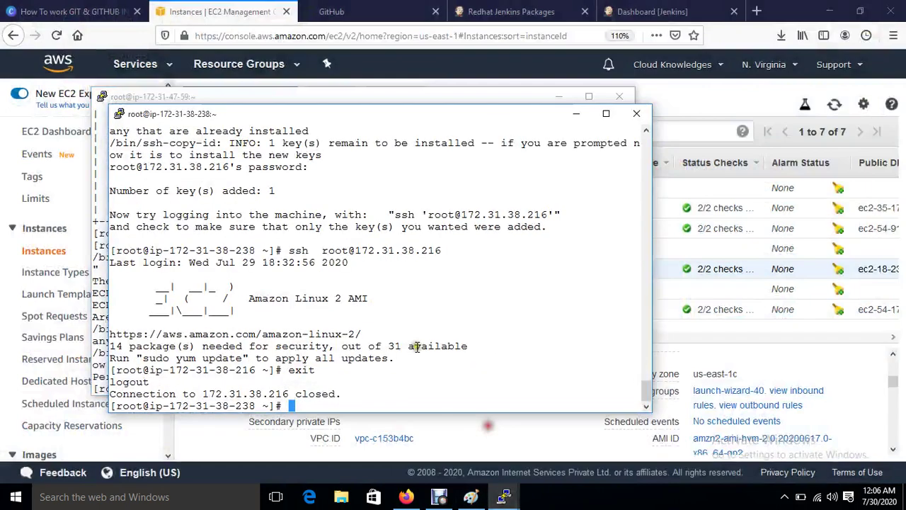
pyautogui.hotkey('ctrl', 'l')
pyautogui.press('Return')
pyautogui.press('Return')
pyautogui.press('Return')
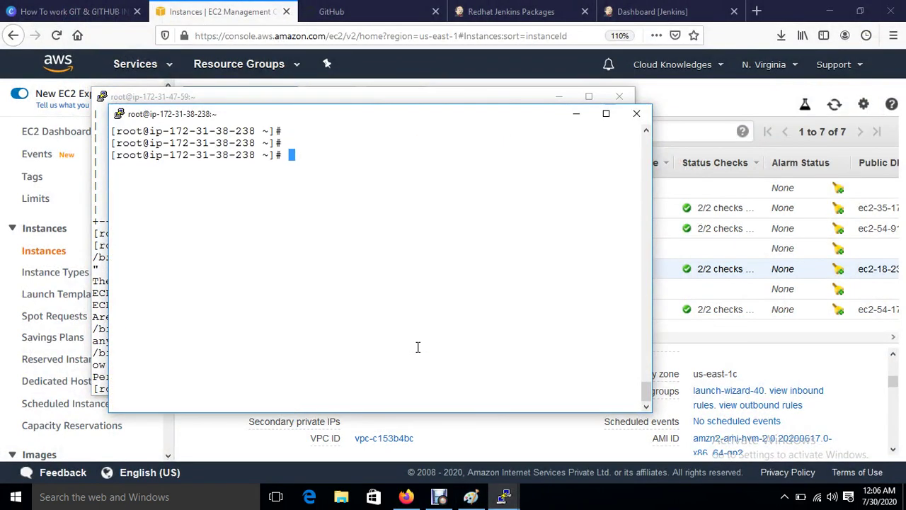
pyautogui.write('passwd root')
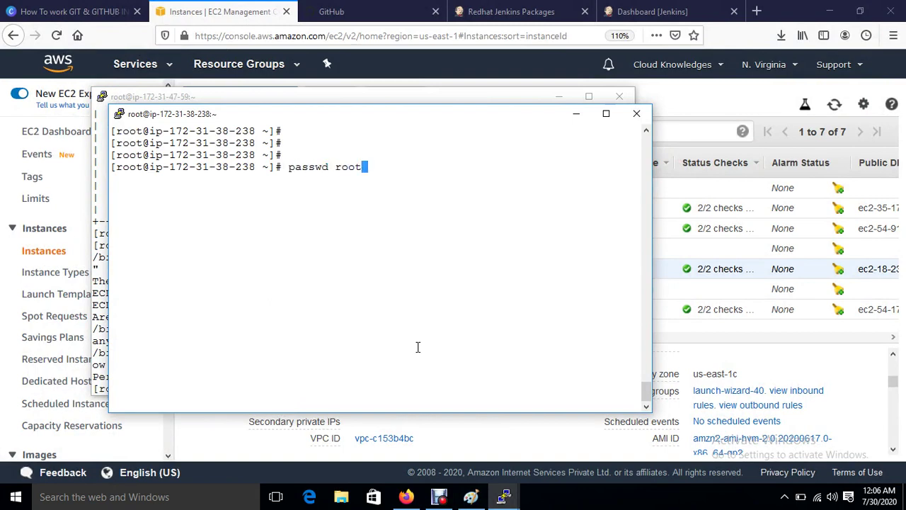
pyautogui.press('Return')
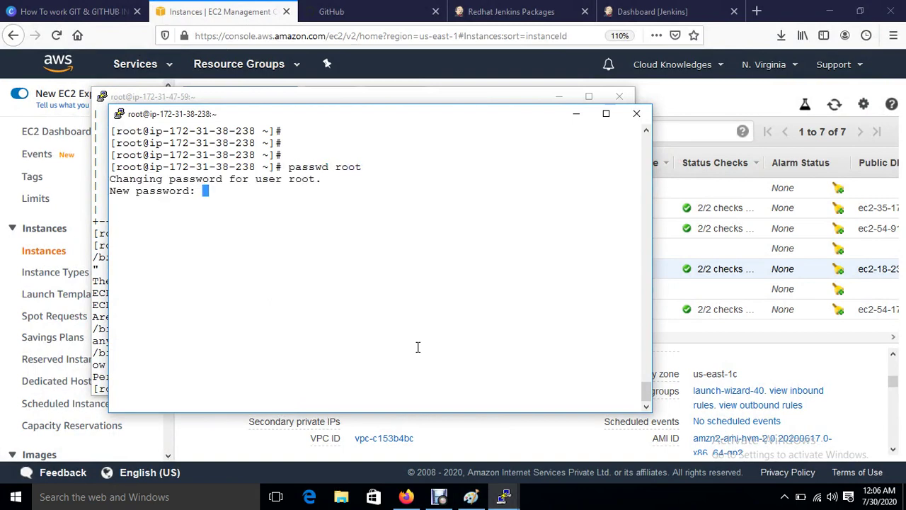
pyautogui.press('Return')
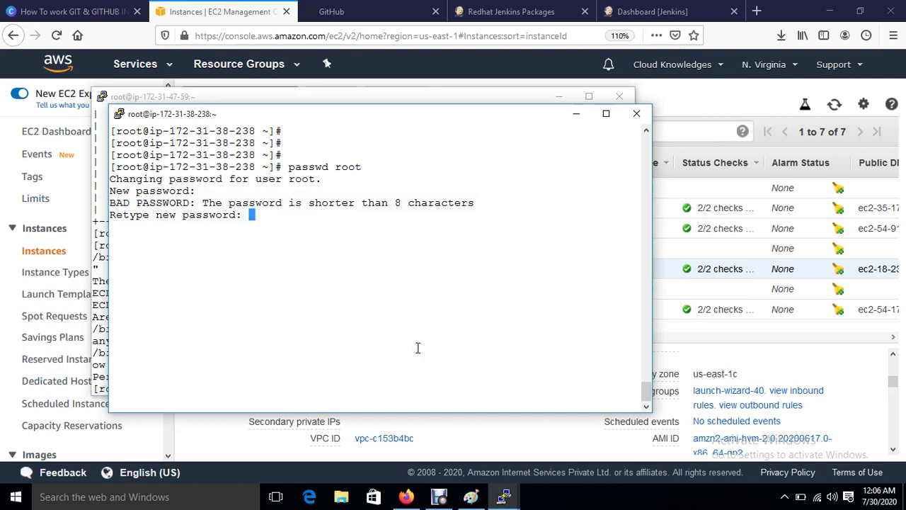
pyautogui.press('Return')
pyautogui.press('Return')
pyautogui.press('Return')
pyautogui.press('Return')
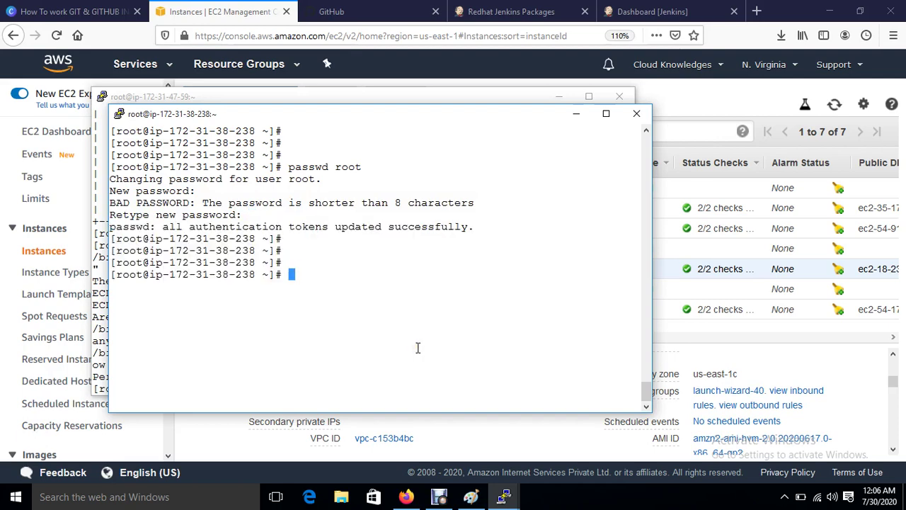
# Step: Open /etc/ssh/sshd_config in vim and uncomment PermitRootLogin yes
pyautogui.write('vim /etc/ssh/sshd')
pyautogui.press('Tab')
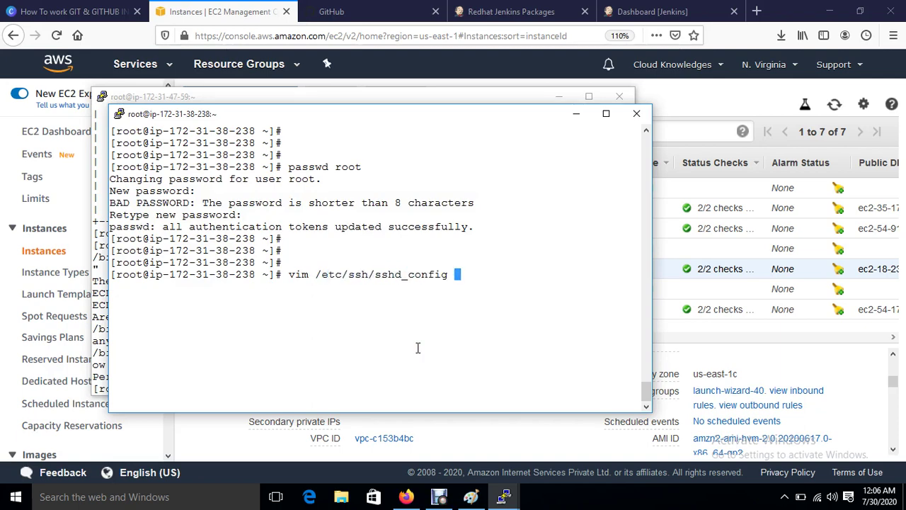
pyautogui.press('Return')
pyautogui.press('Down')
pyautogui.press('Down')
pyautogui.press('Down')
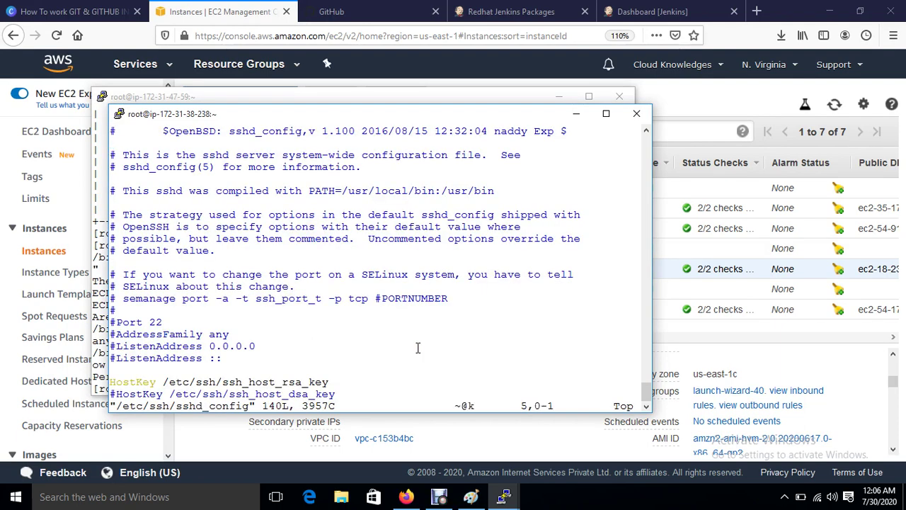
pyautogui.press('Down')
pyautogui.press('Down')
pyautogui.press('Down')
pyautogui.press('Down')
pyautogui.press('Down')
pyautogui.press('Down')
pyautogui.press('Down')
pyautogui.press('Down')
pyautogui.press('Down')
pyautogui.press('Down')
pyautogui.press('Down')
pyautogui.press('Down')
pyautogui.press('Down')
pyautogui.press('Down')
pyautogui.press('Down')
pyautogui.press('Down')
pyautogui.press('Down')
pyautogui.press('Down')
pyautogui.press('Down')
pyautogui.press('Down')
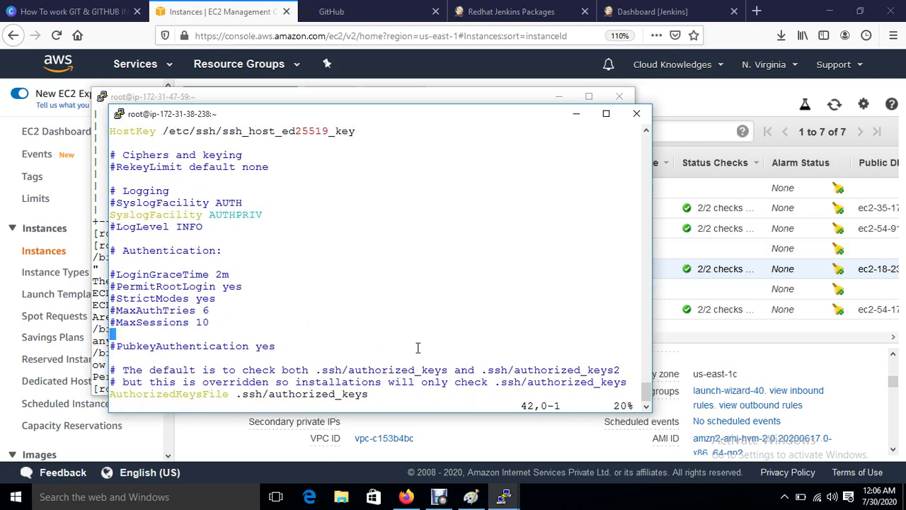
pyautogui.press('Up')
pyautogui.press('Up')
pyautogui.press('Up')
pyautogui.press('Up')
pyautogui.press('Right')
pyautogui.press('i')
pyautogui.press('BackSpace')
# Step: Change PasswordAuthentication from no to yes and save sshd_config with :wq
pyautogui.press('Down')
pyautogui.press('Down')
pyautogui.press('Down')
pyautogui.press('Down')
pyautogui.press('Down')
pyautogui.press('Down')
pyautogui.press('Down')
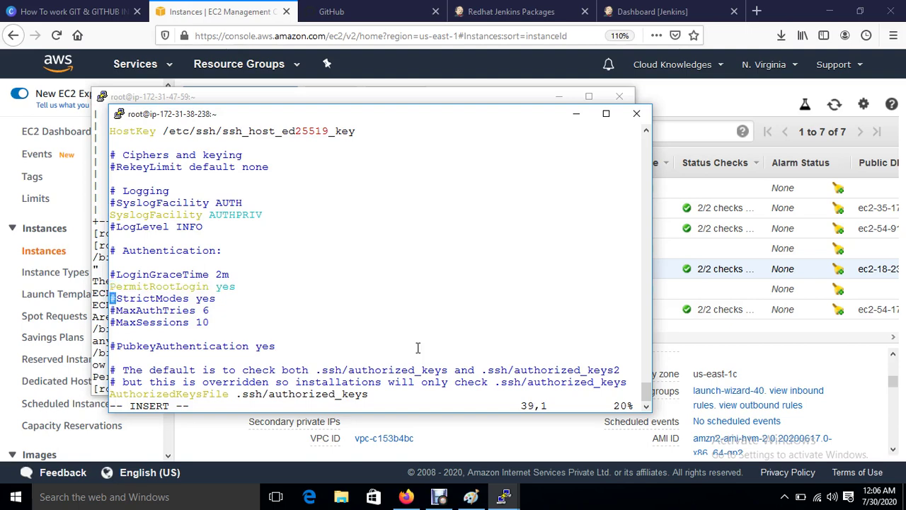
pyautogui.press('Down')
pyautogui.press('Down')
pyautogui.press('Down')
pyautogui.press('Down')
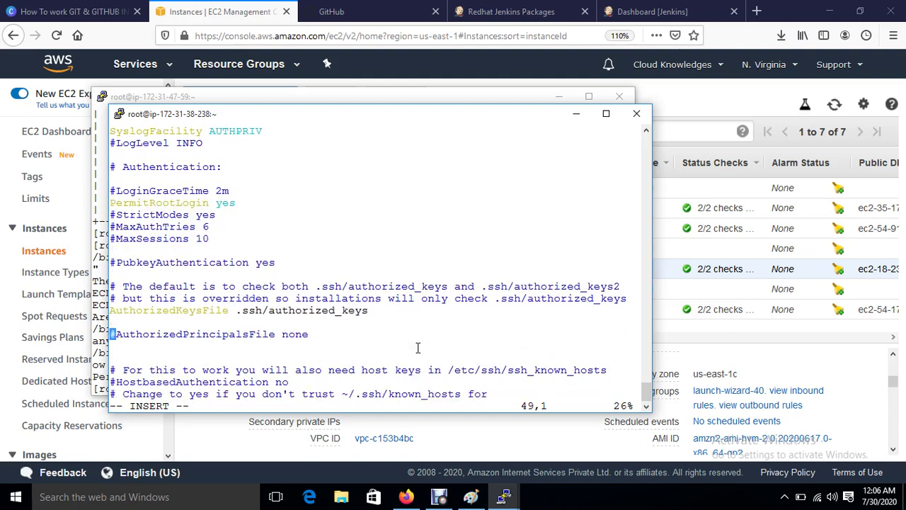
pyautogui.press('Down')
pyautogui.press('Down')
pyautogui.press('Down')
pyautogui.press('Down')
pyautogui.press('Down')
pyautogui.press('Down')
pyautogui.press('Down')
pyautogui.press('Down')
pyautogui.press('Down')
pyautogui.press('Down')
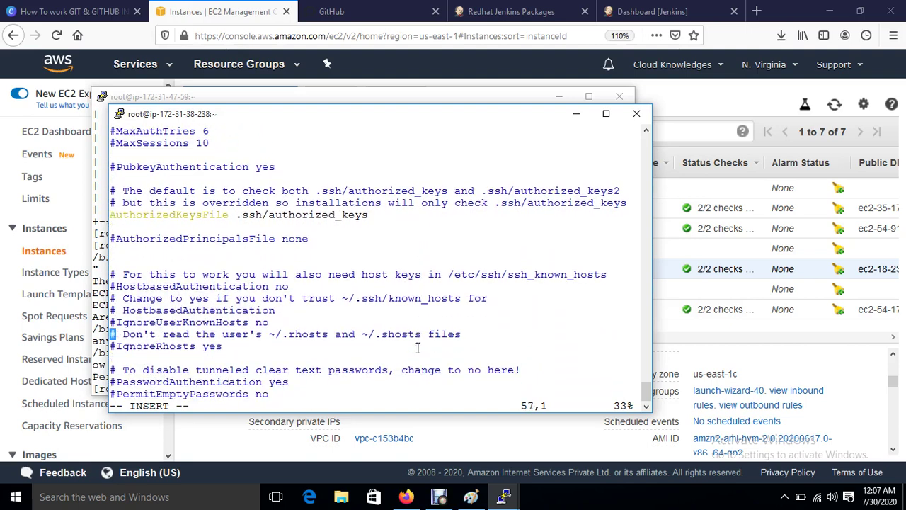
pyautogui.press('Down')
pyautogui.press('Down')
pyautogui.press('Down')
pyautogui.press('Down')
pyautogui.press('Right')
pyautogui.press('Right')
pyautogui.press('Right')
pyautogui.press('Right')
pyautogui.press('Right')
pyautogui.press('Right')
pyautogui.press('Right')
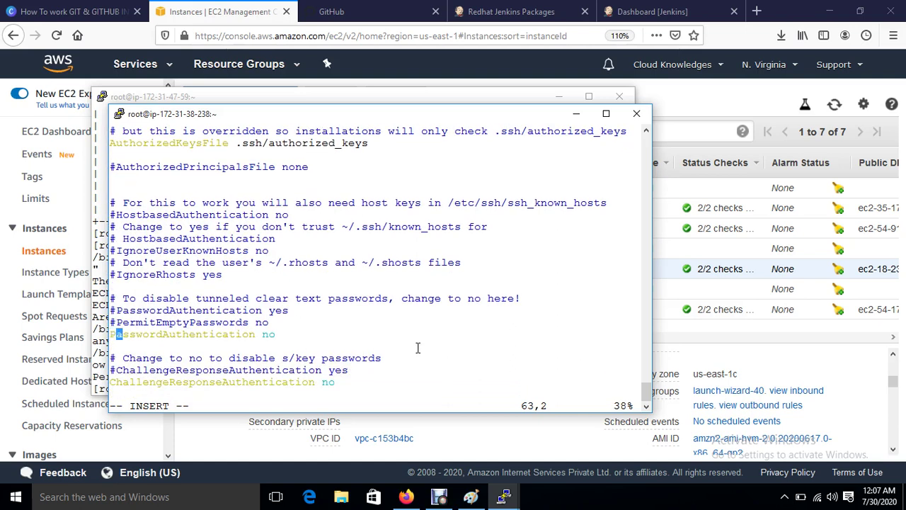
pyautogui.press('Right')
pyautogui.press('Right')
pyautogui.press('Right')
pyautogui.press('Right')
pyautogui.press('Right')
pyautogui.press('Right')
pyautogui.press('Right')
pyautogui.press('Right')
pyautogui.press('Right')
pyautogui.press('Right')
pyautogui.press('Right')
pyautogui.press('Right')
pyautogui.press('Right')
pyautogui.press('Right')
pyautogui.press('Right')
pyautogui.press('Right')
pyautogui.press('Right')
pyautogui.press('Right')
pyautogui.press('BackSpace')
pyautogui.press('BackSpace')
pyautogui.write('yes')
pyautogui.press('Escape')
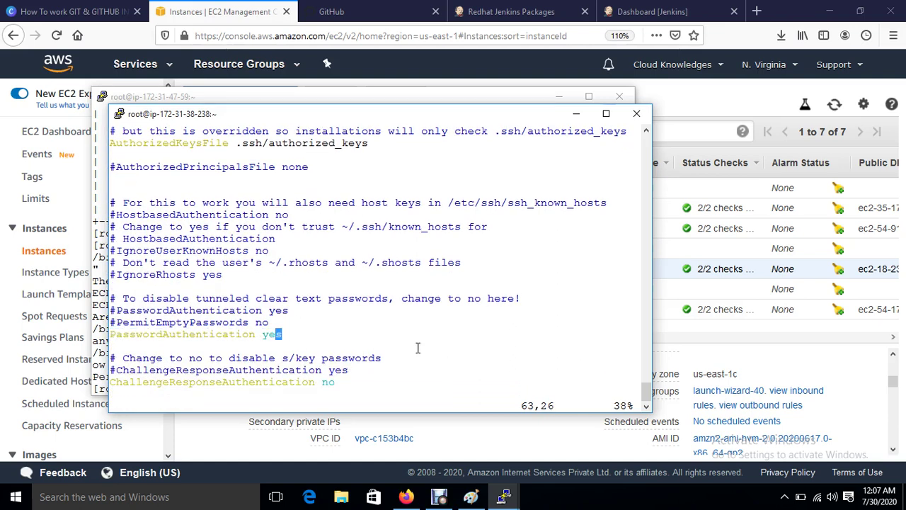
pyautogui.write(':wq')
pyautogui.press('Return')
# Step: Restart the sshd service with systemctl restart sshd
pyautogui.press('Return')
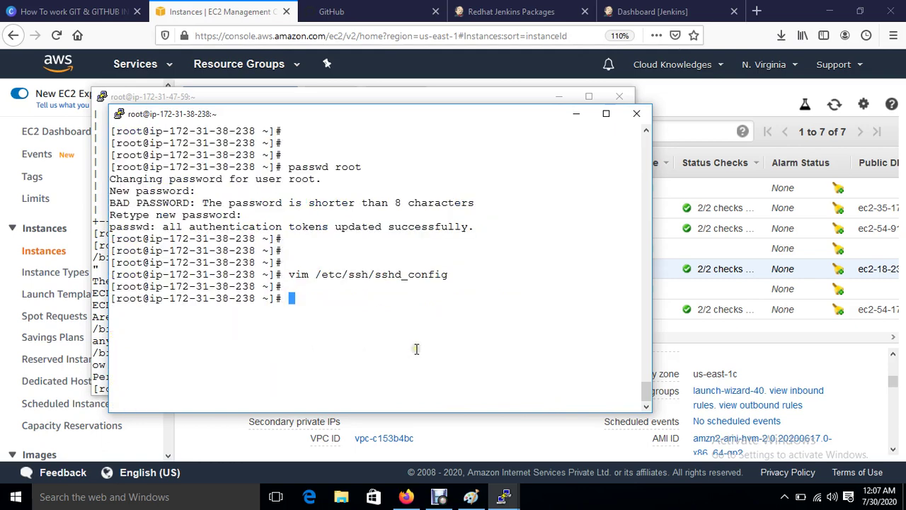
pyautogui.press('Return')
pyautogui.write('systemctl ')
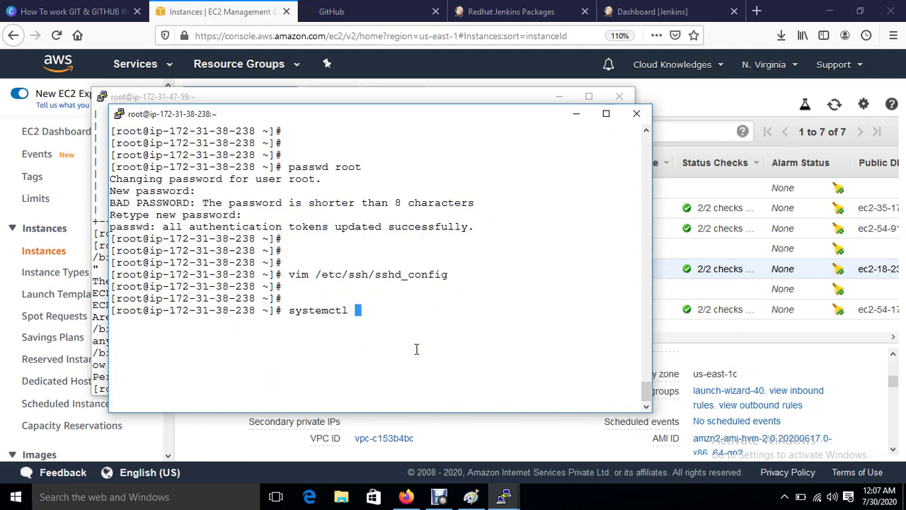
pyautogui.write('restart sshd')
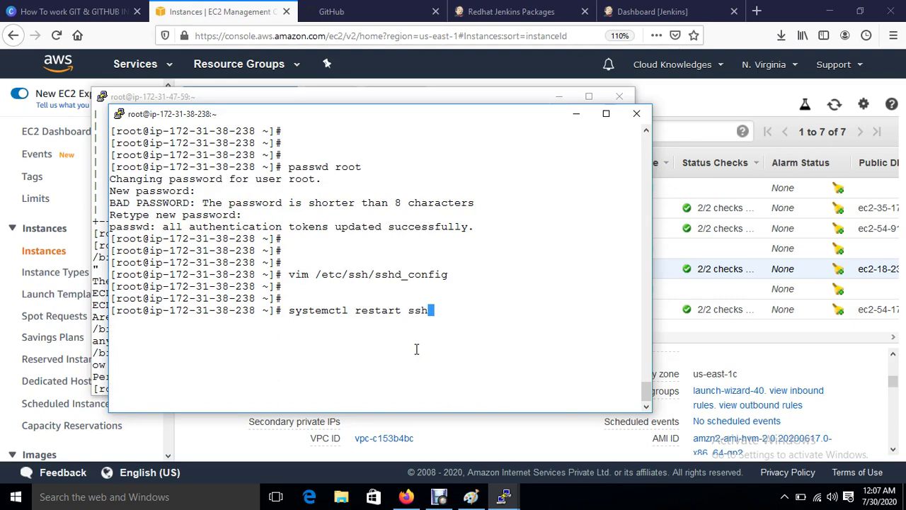
pyautogui.press('Return')
pyautogui.press('Return')
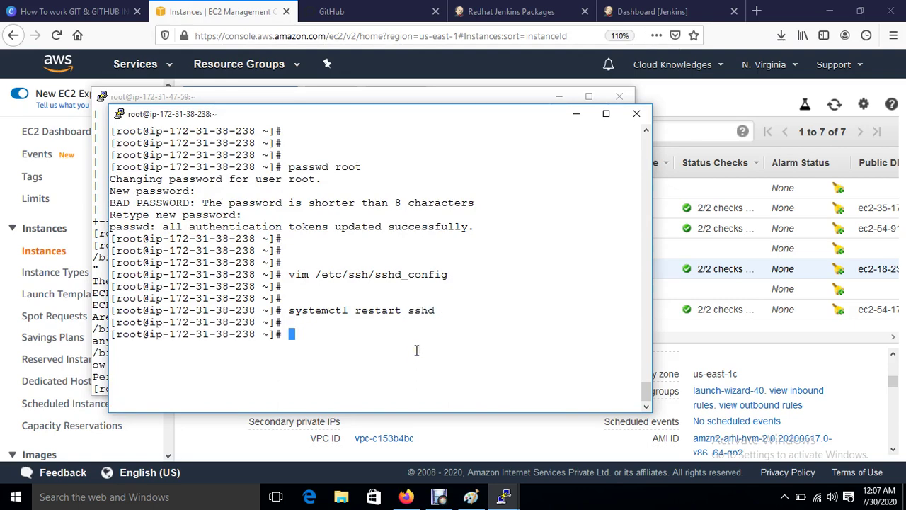
pyautogui.click(303, 95)
pyautogui.hotkey('ctrl', 'l')
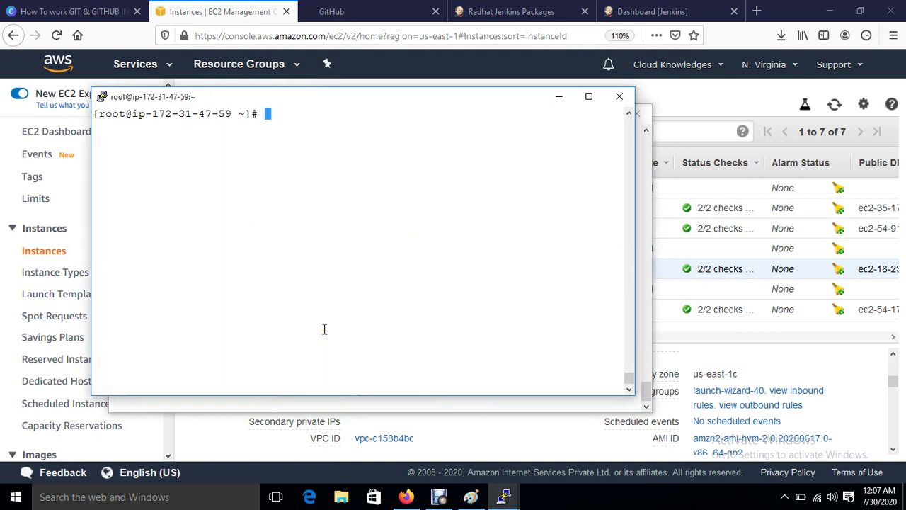
pyautogui.press('Up')
pyautogui.press('Return')
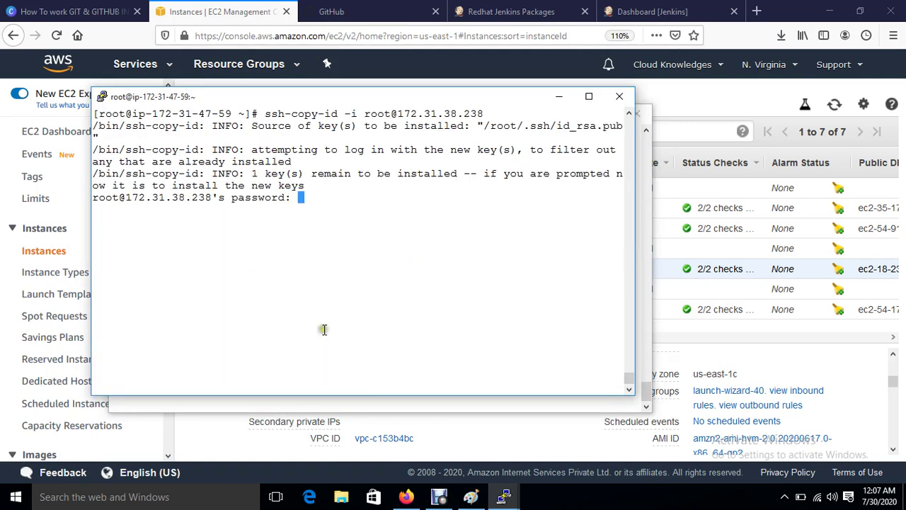
pyautogui.press('Return')
pyautogui.press('Return')
pyautogui.press('Up')
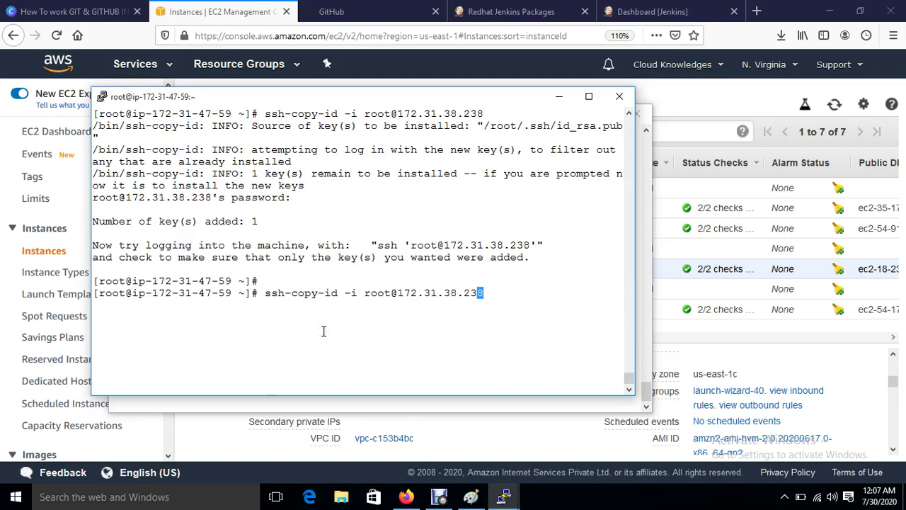
pyautogui.press('Left')
pyautogui.press('Left')
pyautogui.press('Left')
pyautogui.press('Left')
pyautogui.press('Left')
pyautogui.press('Left')
pyautogui.press('Left')
pyautogui.press('Left')
pyautogui.press('Left')
pyautogui.press('Left')
pyautogui.press('Left')
pyautogui.press('Left')
pyautogui.press('Left')
pyautogui.press('Left')
pyautogui.press('Left')
pyautogui.press('Left')
pyautogui.press('Left')
pyautogui.press('Left')
pyautogui.press('Left')
pyautogui.press('BackSpace')
pyautogui.press('BackSpace')
pyautogui.press('BackSpace')
pyautogui.press('BackSpace')
pyautogui.press('BackSpace')
pyautogui.press('BackSpace')
pyautogui.press('BackSpace')
pyautogui.press('BackSpace')
pyautogui.press('BackSpace')
pyautogui.press('BackSpace')
pyautogui.press('BackSpace')
pyautogui.press('BackSpace')
pyautogui.press('BackSpace')
pyautogui.press('BackSpace')
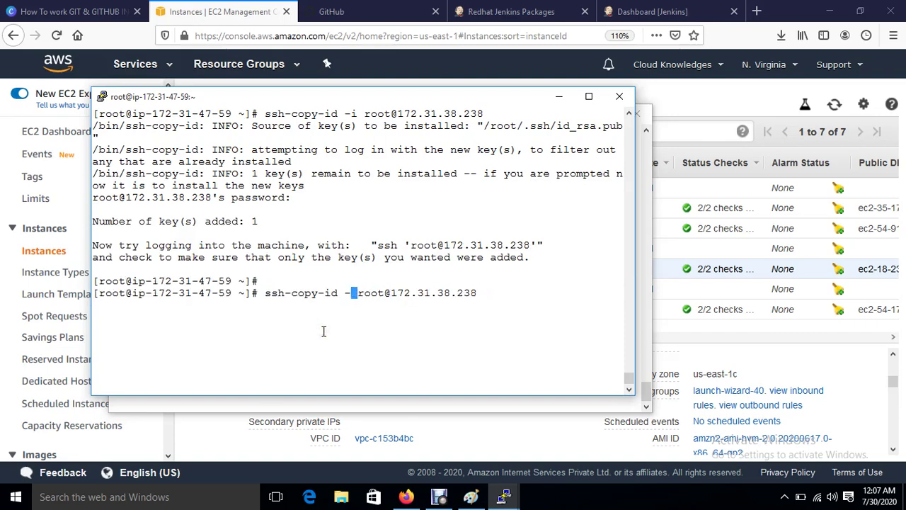
pyautogui.write('ssh')
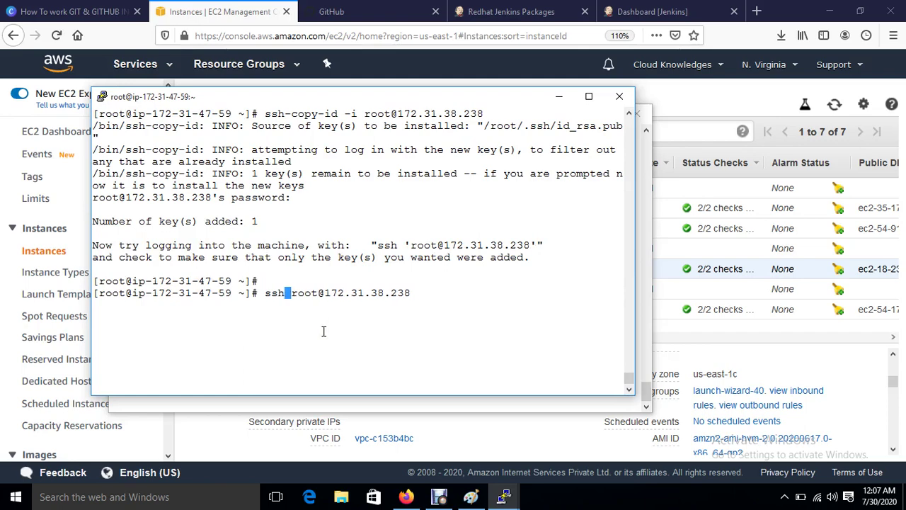
pyautogui.press('Return')
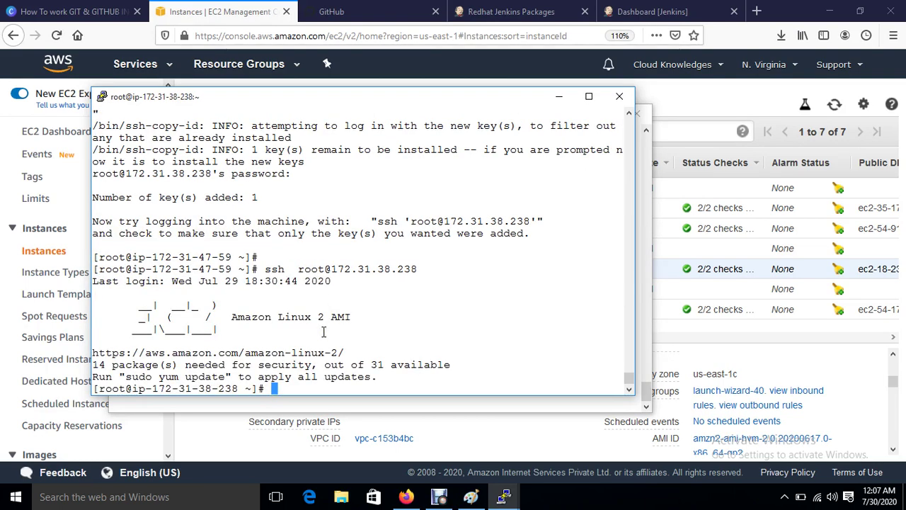
pyautogui.write('xit')
pyautogui.press('Return')
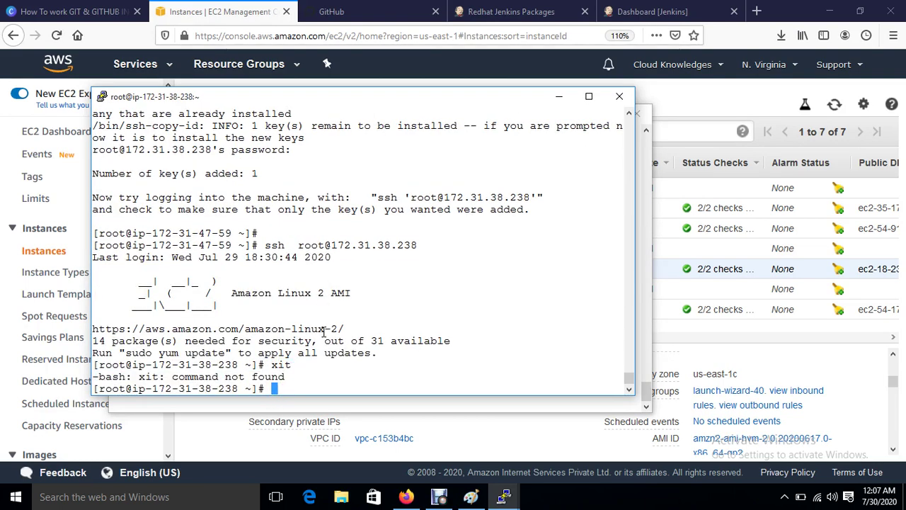
pyautogui.write('exit')
pyautogui.press('Return')
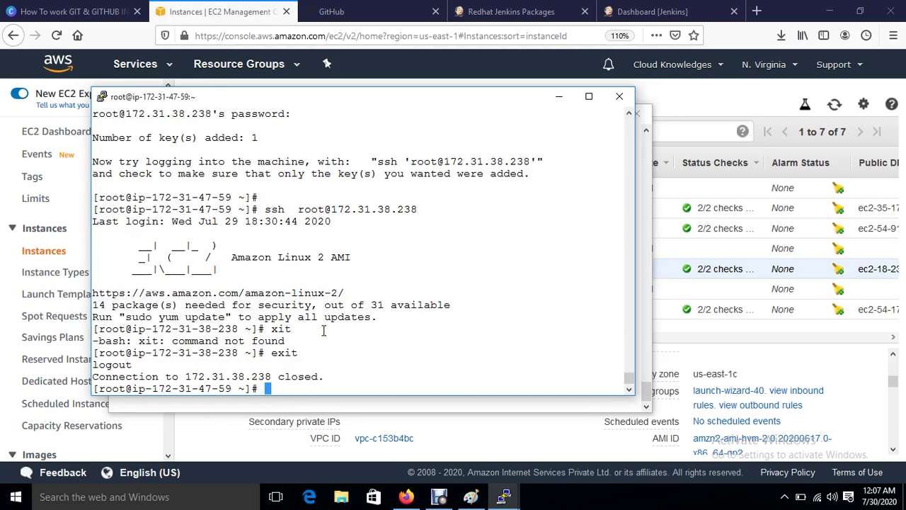
pyautogui.moveTo(306, 98); pyautogui.dragTo(306, 79)
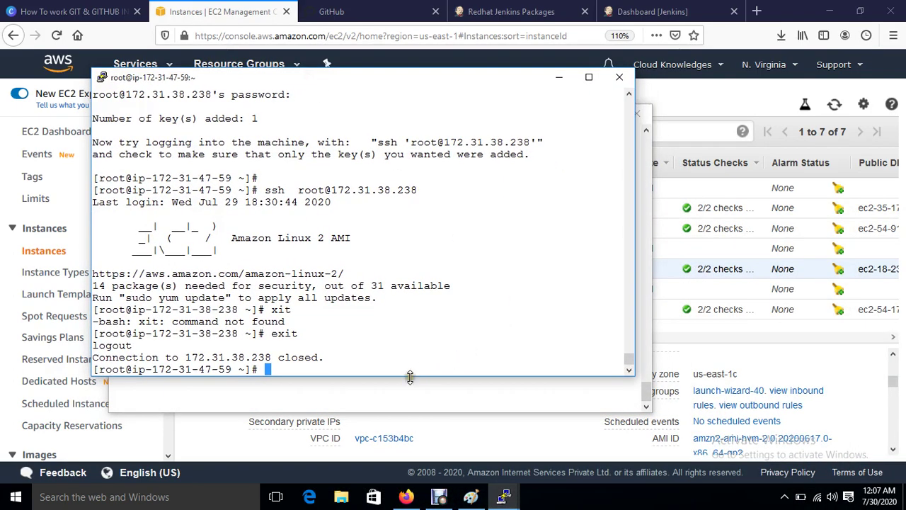
# Step: Reposition the 38-238 terminal and copy private IP 172.31.38.238 from the EC2 console
pyautogui.click(393, 393)
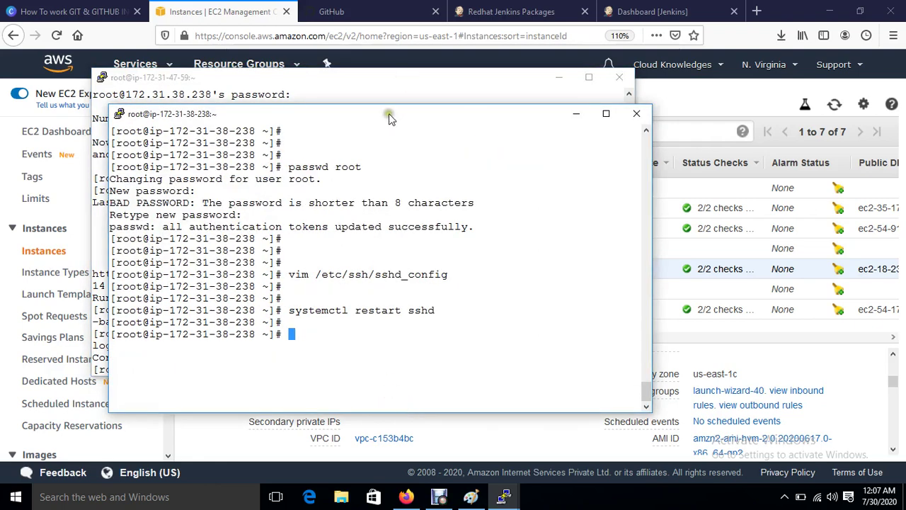
pyautogui.moveTo(388, 113); pyautogui.dragTo(529, 117)
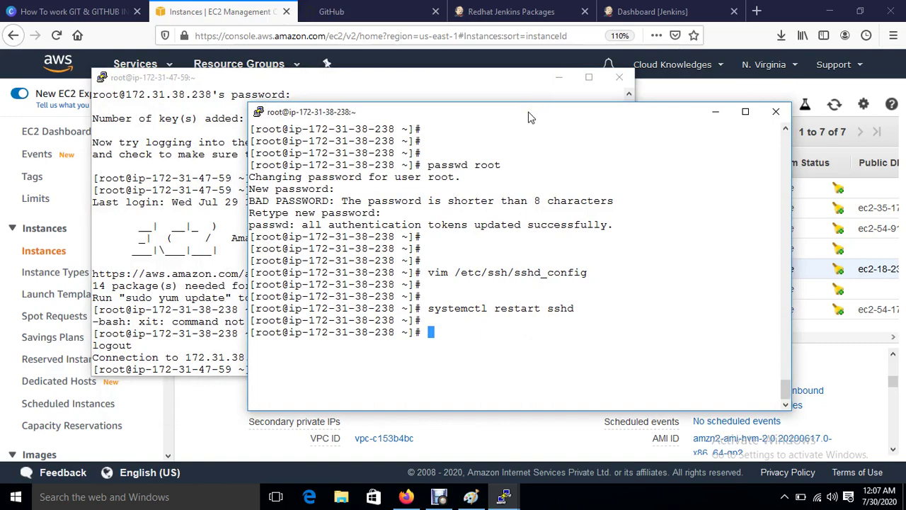
pyautogui.moveTo(531, 117); pyautogui.dragTo(374, 134)
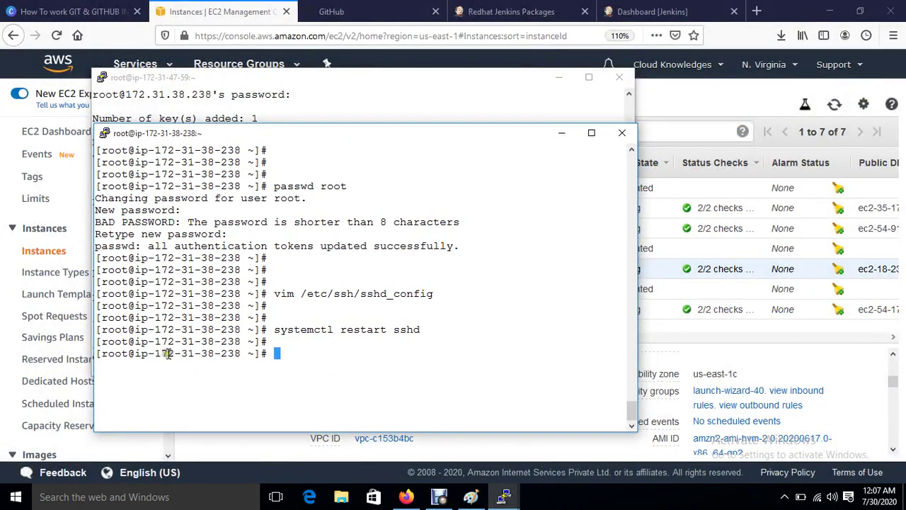
pyautogui.moveTo(148, 354); pyautogui.dragTo(244, 356)
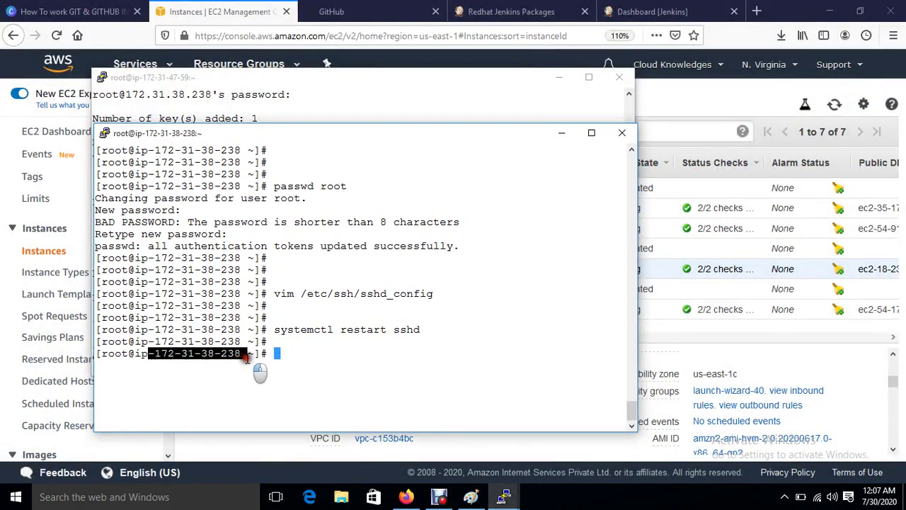
pyautogui.click(676, 88)
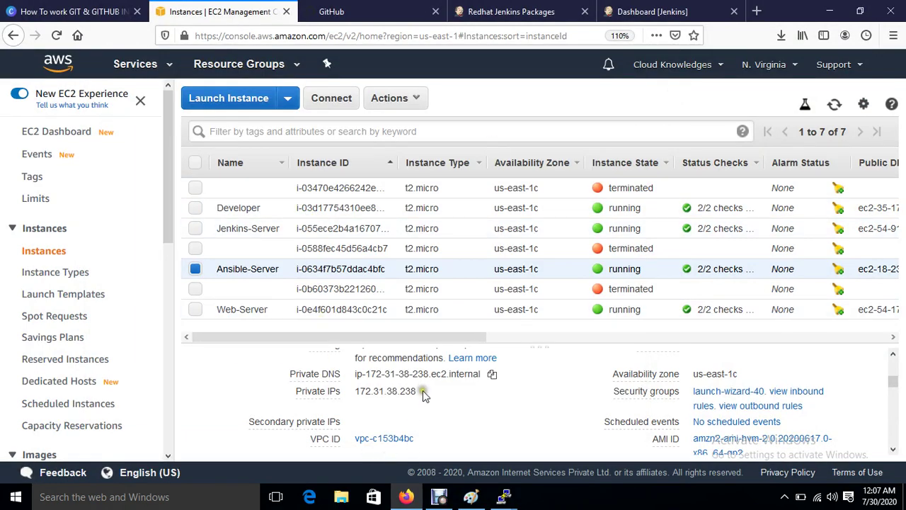
pyautogui.click(428, 391)
pyautogui.moveTo(506, 498)
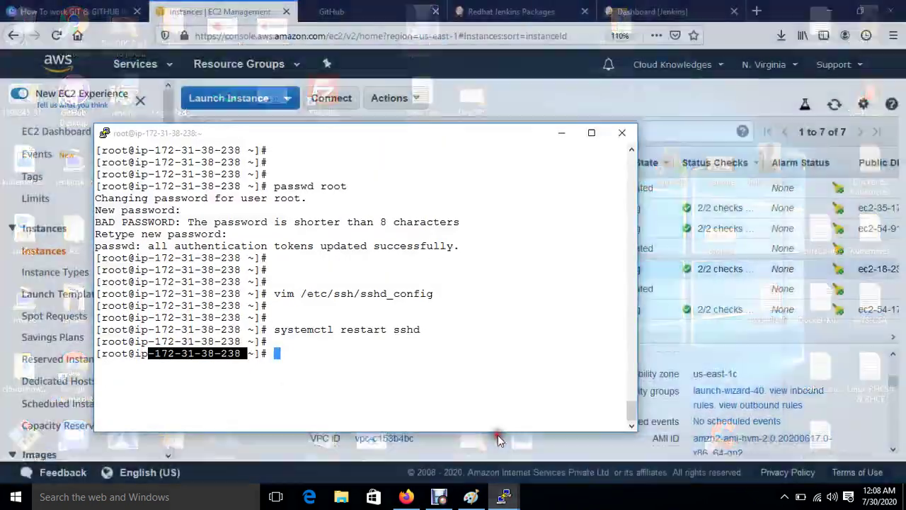
# Step: Create /sourcecode, change into it, and open a new playbook.yml in vim
pyautogui.click(497, 435)
pyautogui.write('mkdir ')
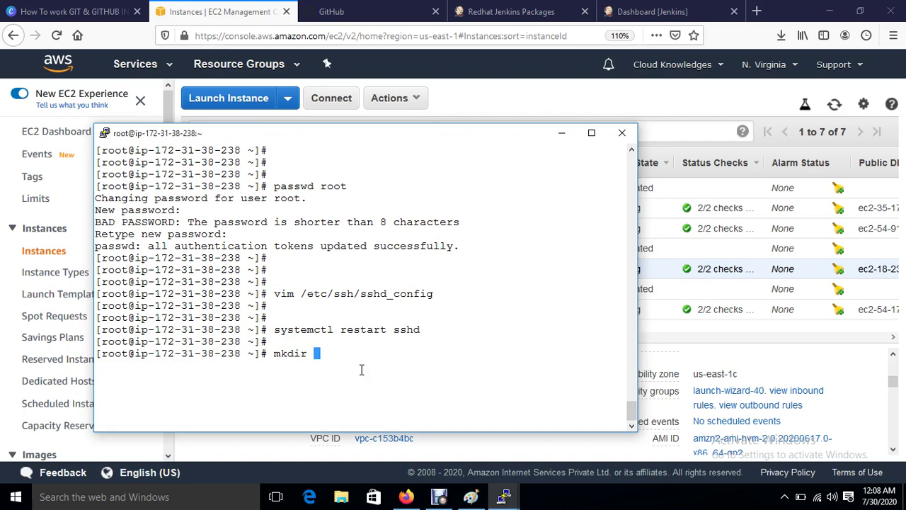
pyautogui.write('/sourcecode')
pyautogui.press('Return')
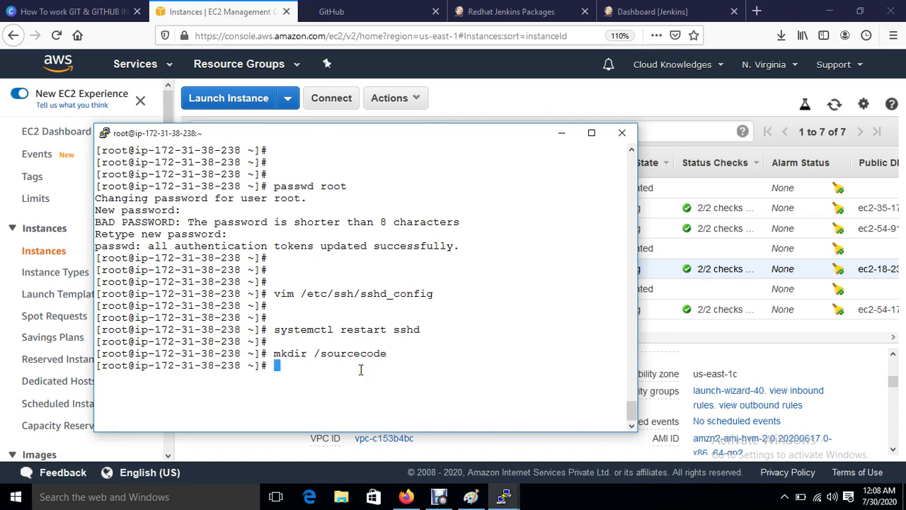
pyautogui.write('cd /so')
pyautogui.press('Tab')
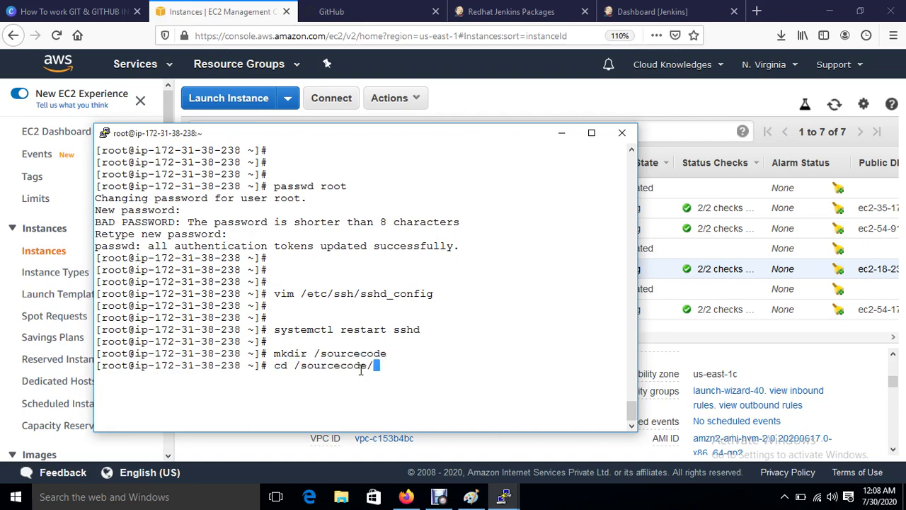
pyautogui.press('Return')
pyautogui.write('vim ')
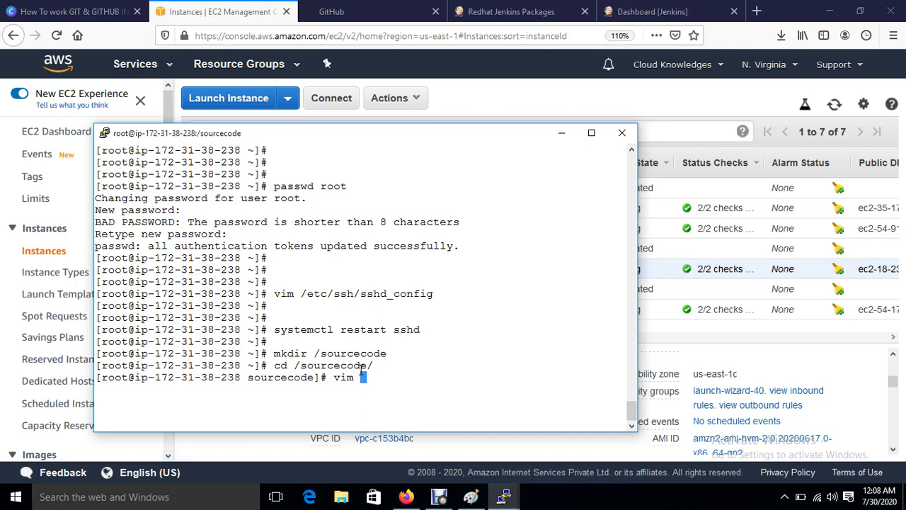
pyautogui.write('playbook.yml')
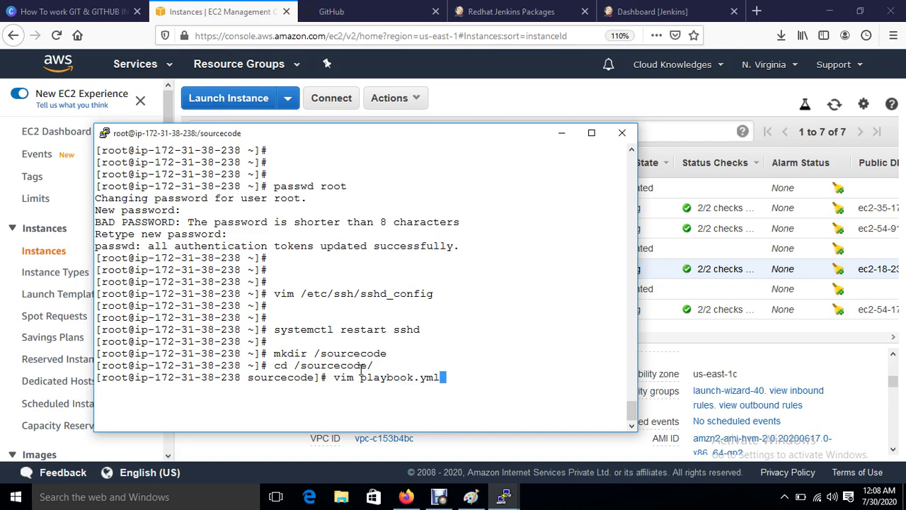
pyautogui.press('Return')
# Step: Write '- hosts: all', 'tasks:', '- copy:' and 'src: /opt/index.html' into the playbook
pyautogui.write('i')
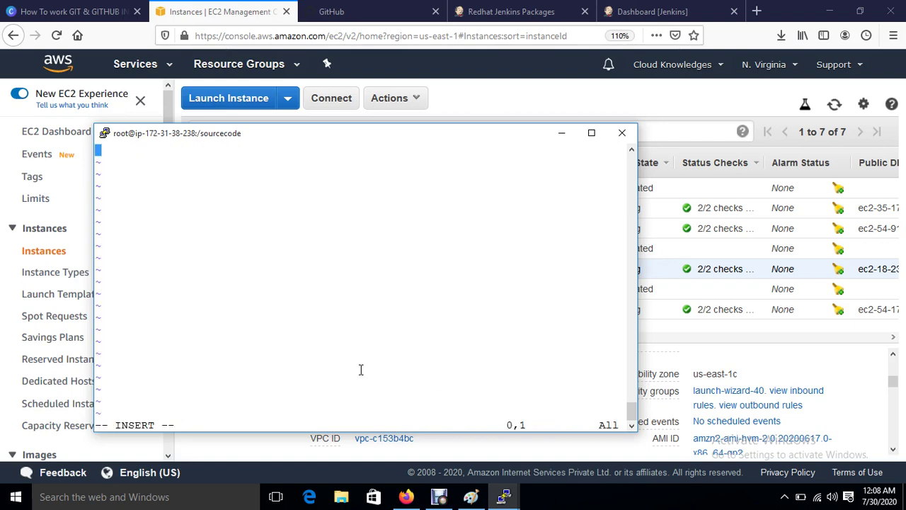
pyautogui.write('- hosts: all')
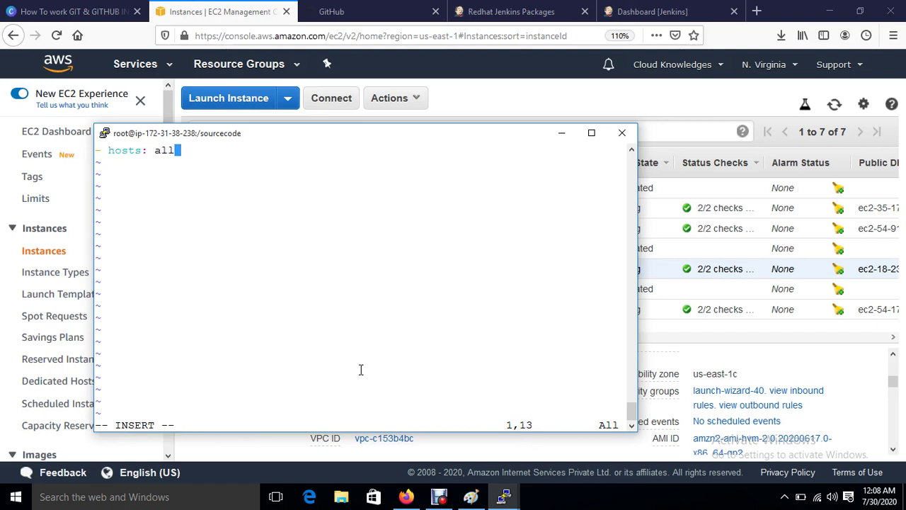
pyautogui.press('Return')
pyautogui.write('tasks')
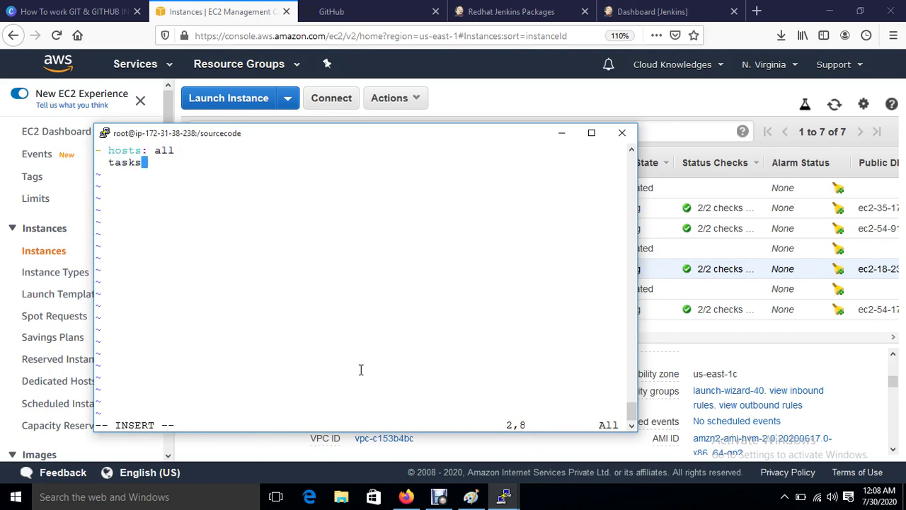
pyautogui.write(':')
pyautogui.press('Return')
pyautogui.press('BackSpace')
pyautogui.press('BackSpace')
pyautogui.press('BackSpace')
pyautogui.press('BackSpace')
pyautogui.press('BackSpace')
pyautogui.press('BackSpace')
pyautogui.write('- co')
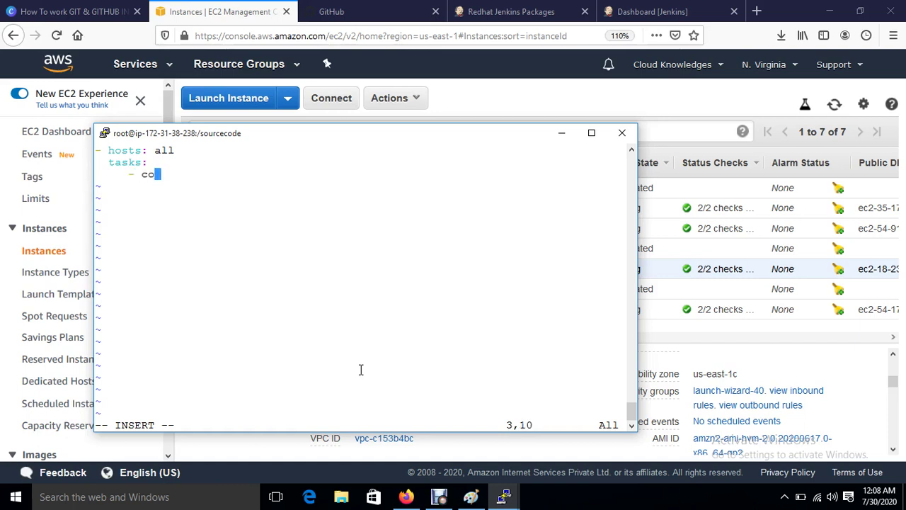
pyautogui.write('py:')
pyautogui.press('Return')
pyautogui.press('BackSpace')
pyautogui.press('BackSpace')
pyautogui.press('BackSpace')
pyautogui.press('BackSpace')
pyautogui.press('BackSpace')
pyautogui.press('BackSpace')
pyautogui.press('BackSpace')
pyautogui.write('src:')
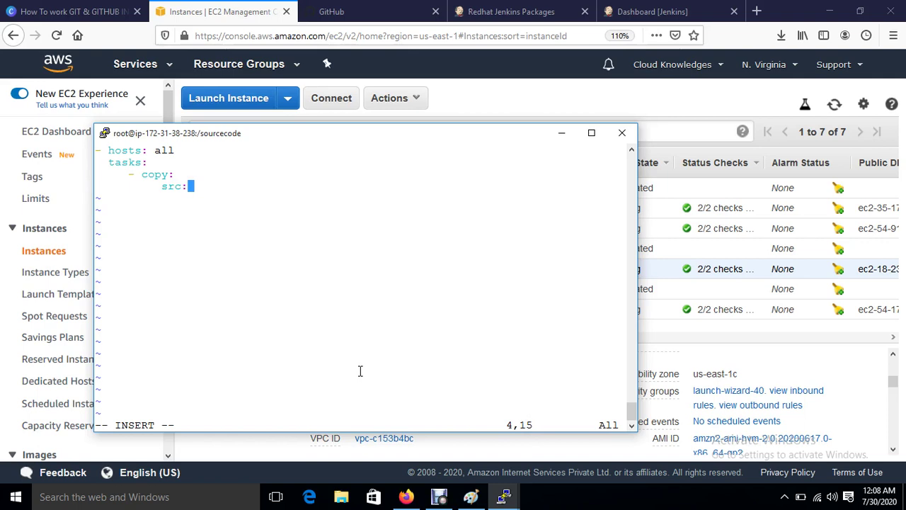
pyautogui.write(' /opt/inde')
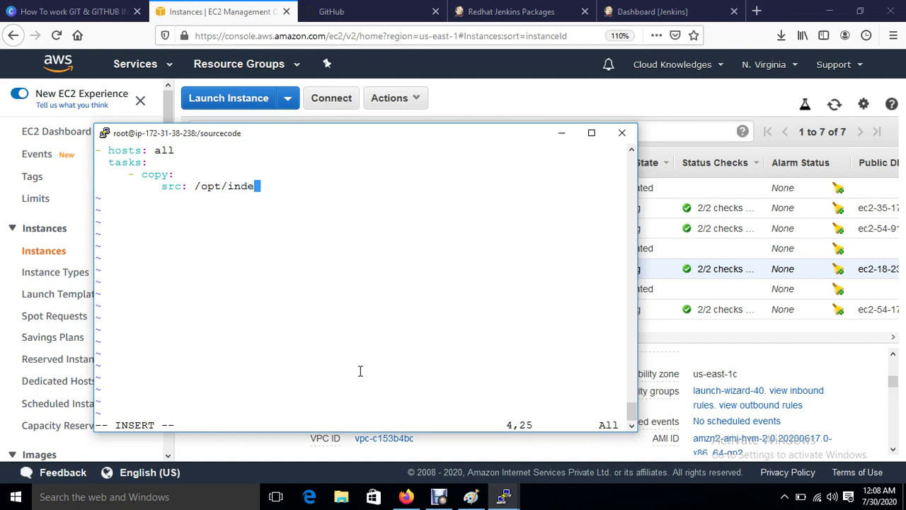
pyautogui.write('x.html')
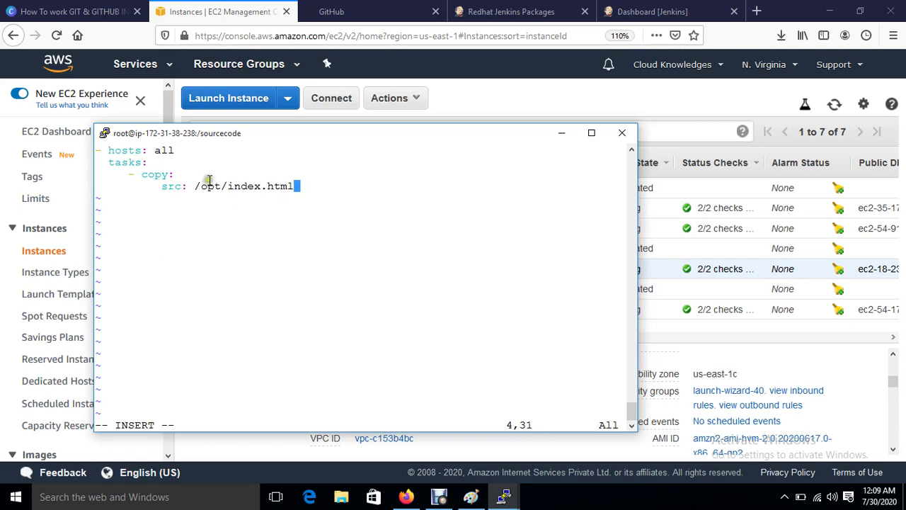
# Step: Add 'dest: /var/www/html' and save playbook.yml with :wq
pyautogui.moveTo(230, 187); pyautogui.dragTo(293, 188)
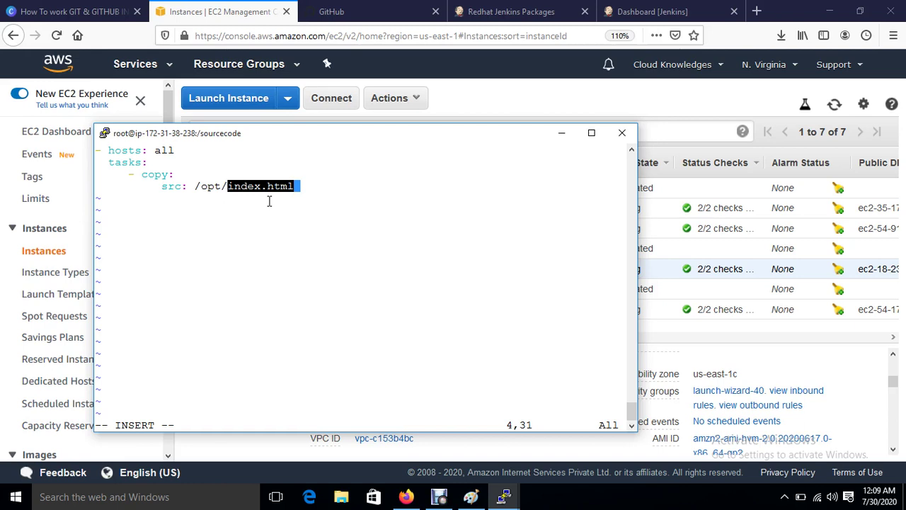
pyautogui.click(269, 201)
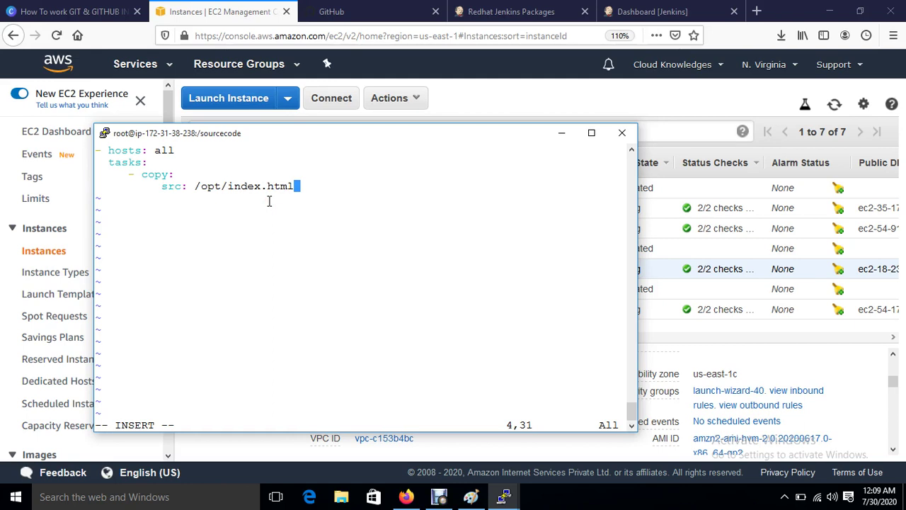
pyautogui.press('Return')
pyautogui.write('d')
pyautogui.press('BackSpace')
pyautogui.write('dest')
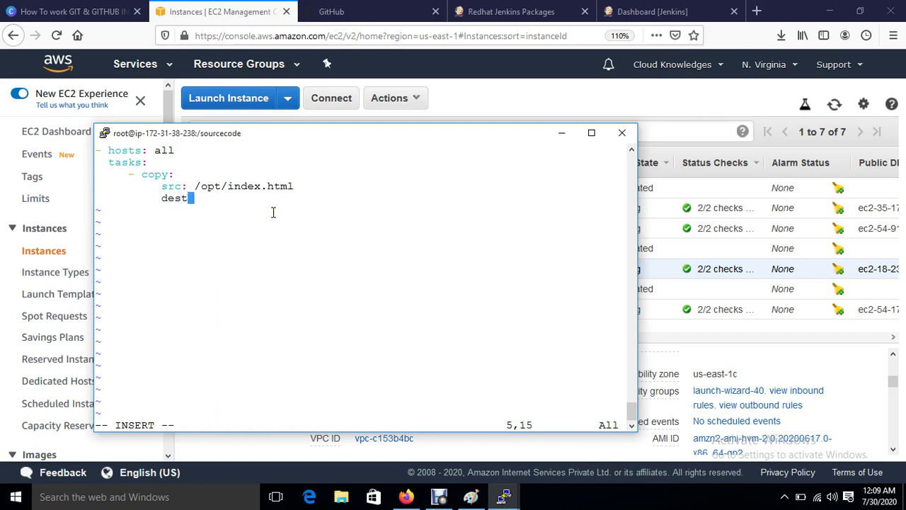
pyautogui.write(': /var/ww')
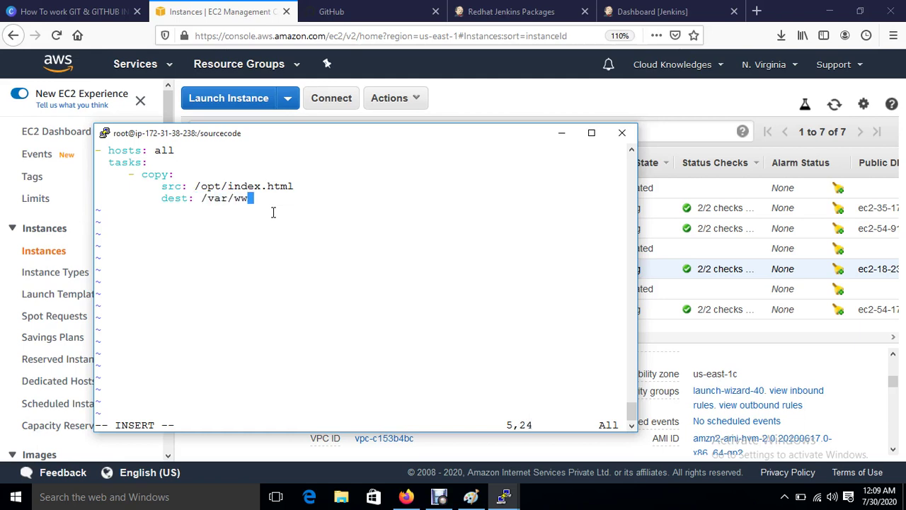
pyautogui.write('w/html')
pyautogui.press('Escape')
pyautogui.write(':wq!')
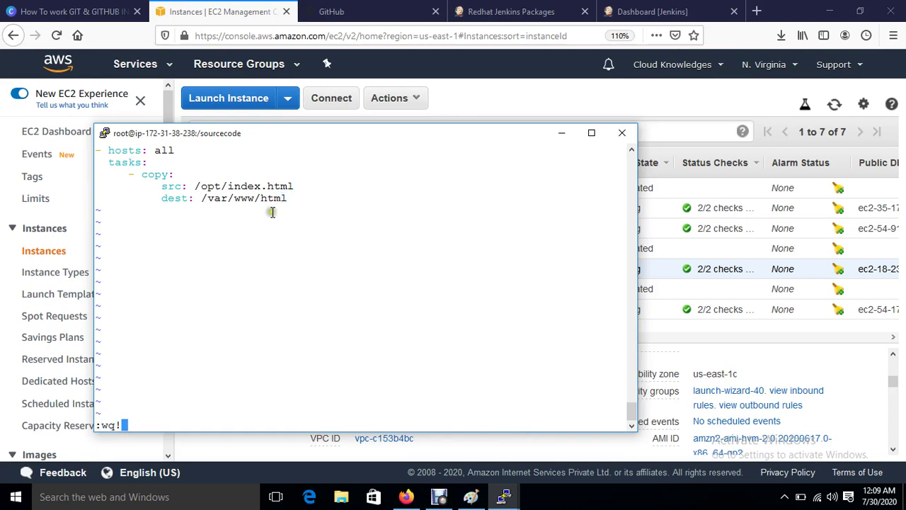
pyautogui.press('Return')
pyautogui.press('Return')
pyautogui.press('Return')
pyautogui.press('Return')
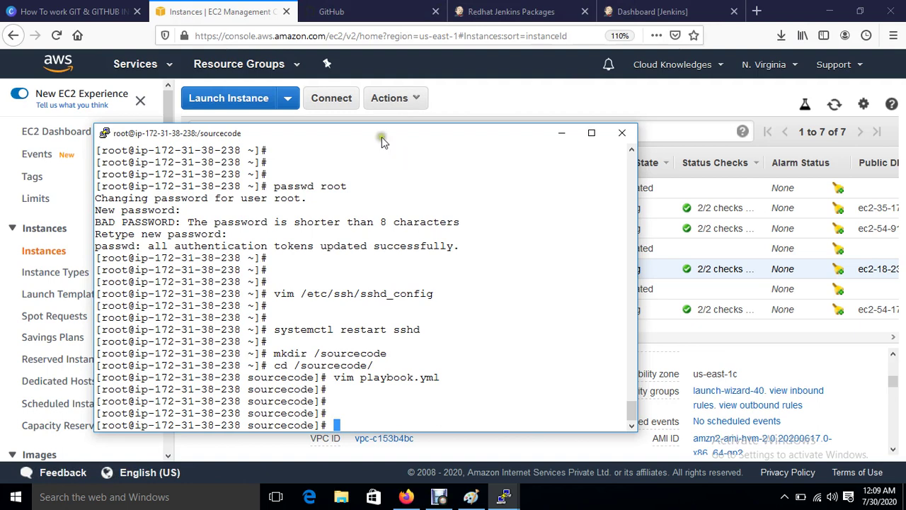
# Step: On GitHub, create a new public repository named demo-project
pyautogui.click(332, 12)
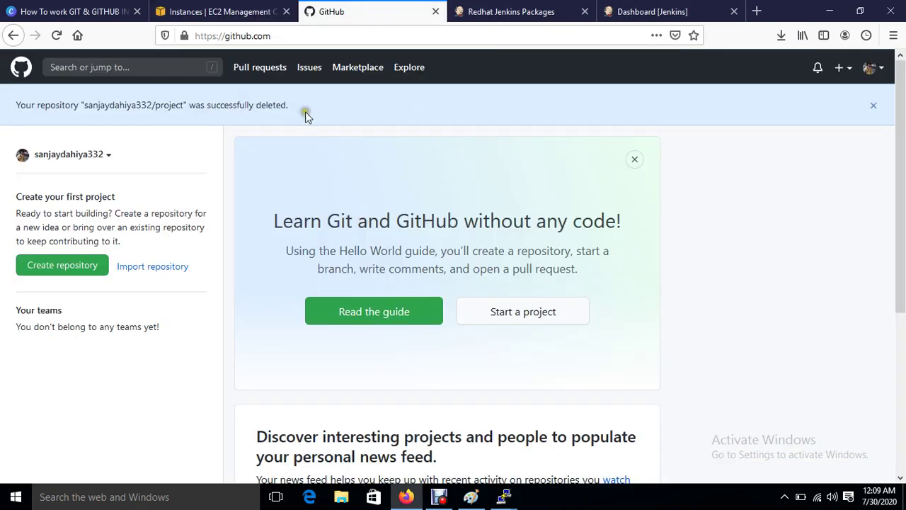
pyautogui.click(44, 273)
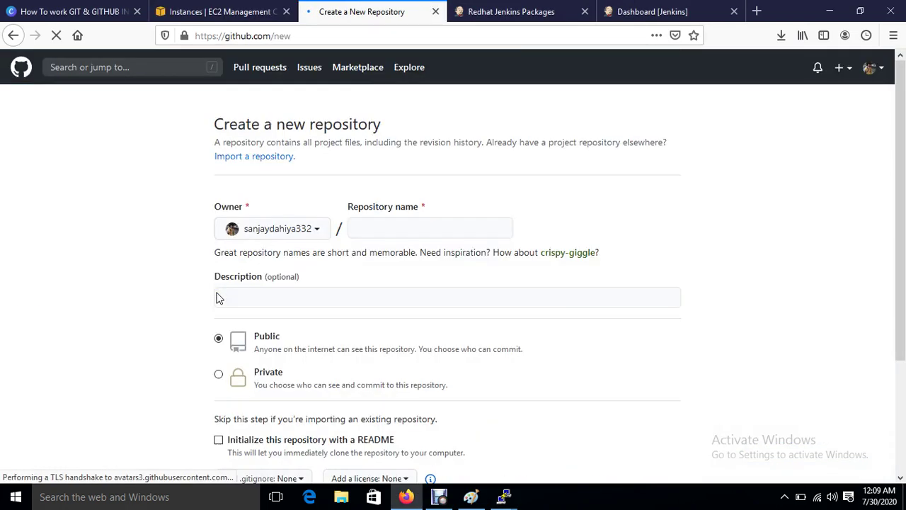
pyautogui.click(393, 227)
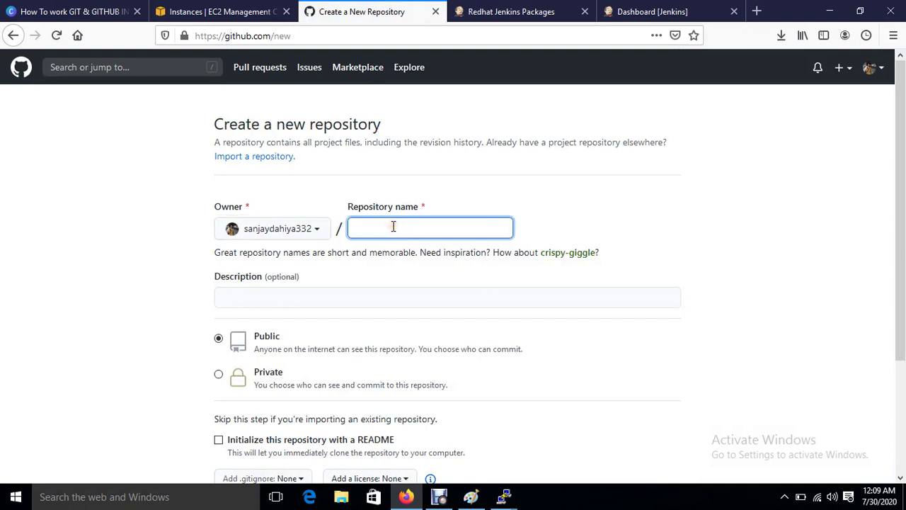
pyautogui.write('demo-project')
pyautogui.scroll(-2, 370, 337)
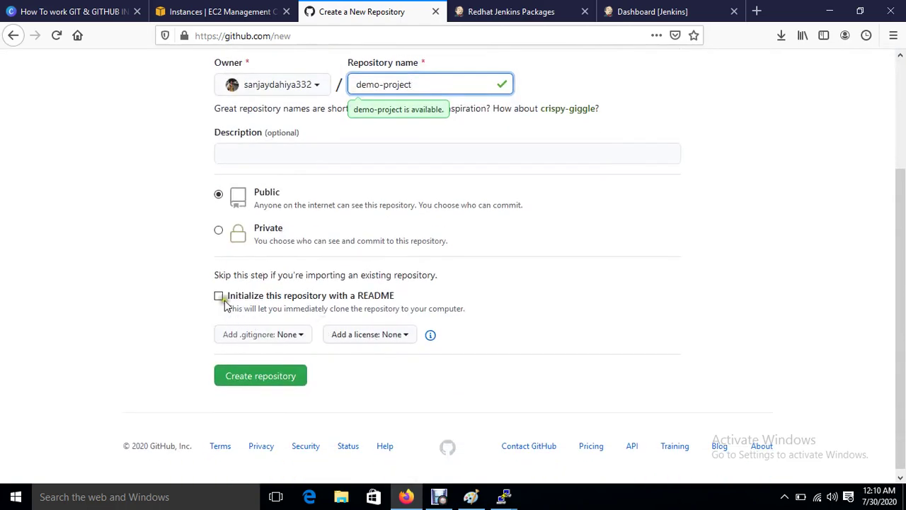
pyautogui.click(253, 380)
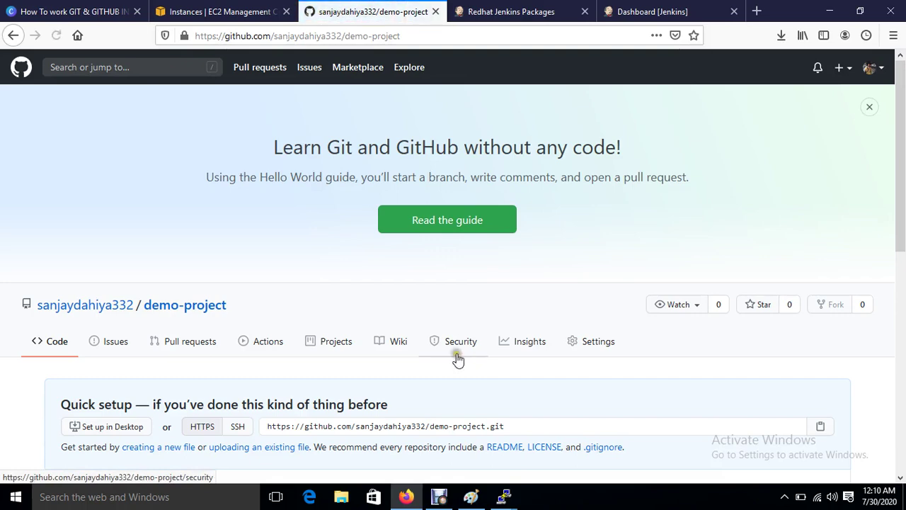
pyautogui.scroll(-2, 226, 331)
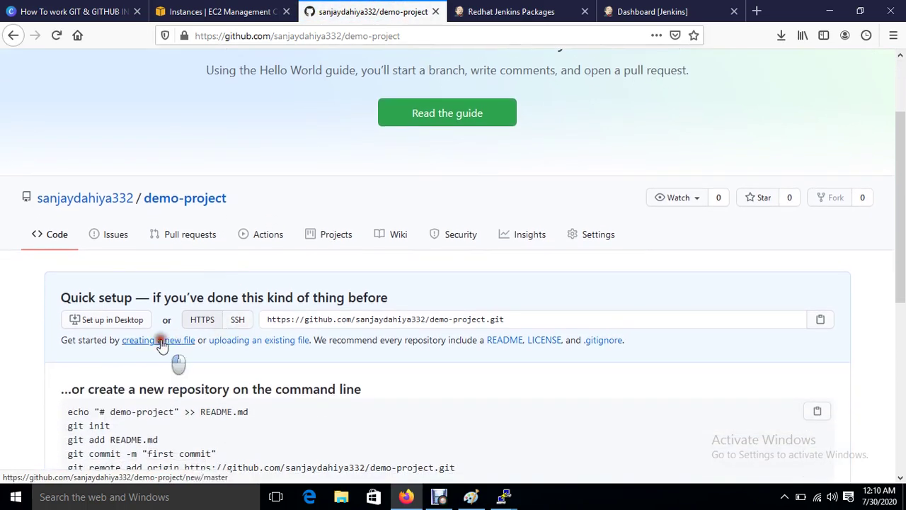
# Step: Start a new file in demo-project named index.html
pyautogui.click(162, 347)
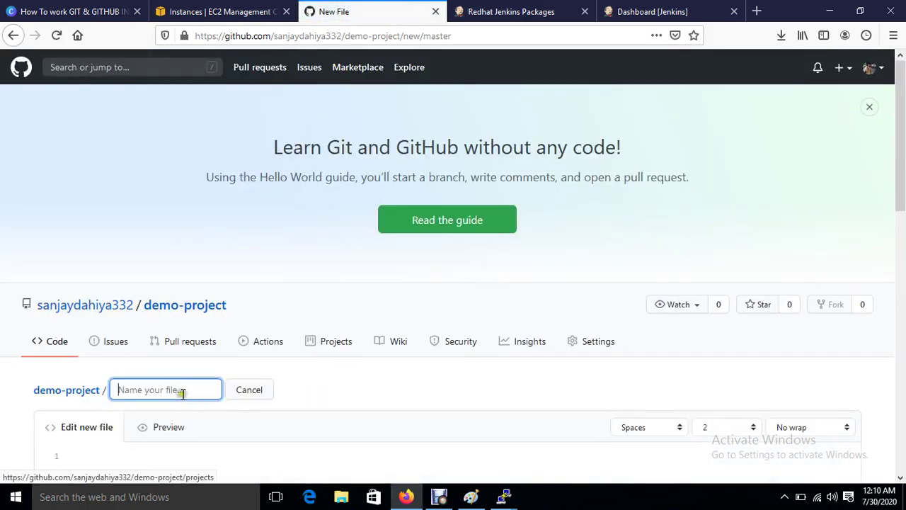
pyautogui.click(177, 390)
pyautogui.write('index.html')
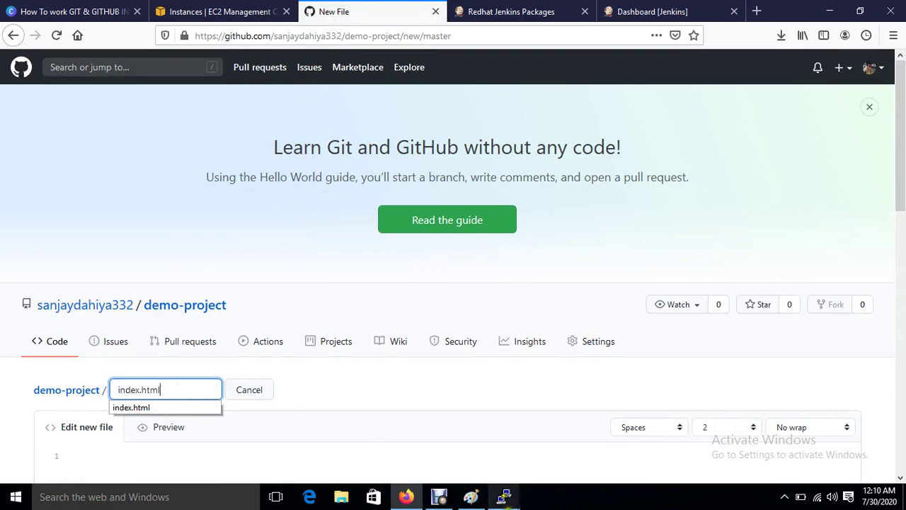
# Step: Reopen playbook.yml in vim in PuTTY and move the terminal window right
pyautogui.moveTo(506, 497)
pyautogui.click(513, 442)
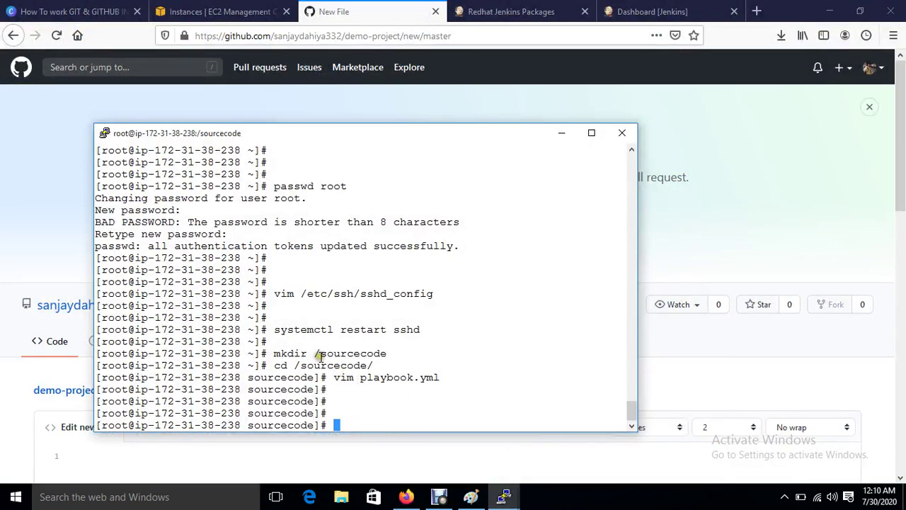
pyautogui.press('Up')
pyautogui.press('Return')
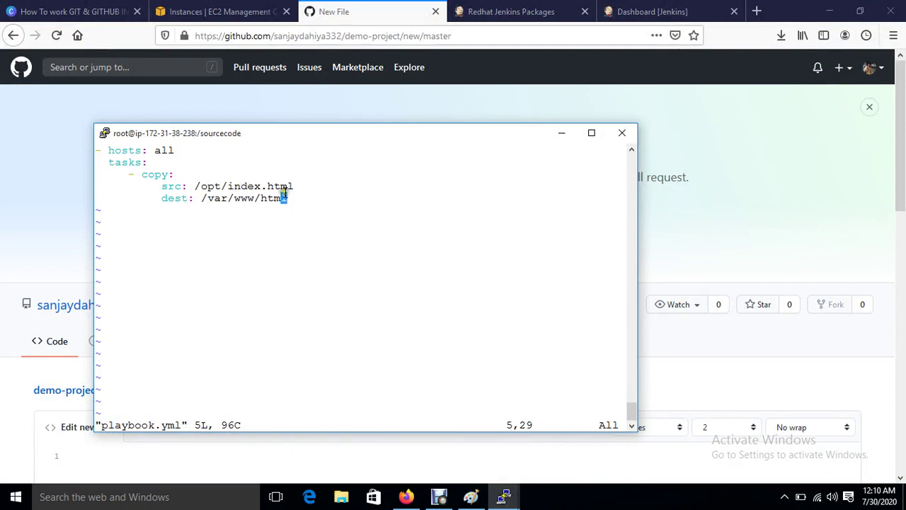
pyautogui.click(279, 134)
pyautogui.moveTo(383, 132); pyautogui.dragTo(552, 132)
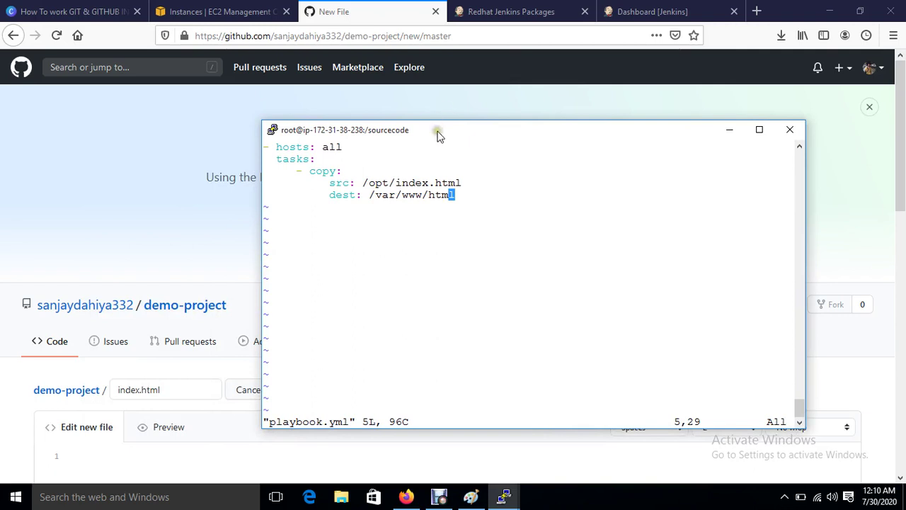
pyautogui.moveTo(437, 134); pyautogui.dragTo(531, 120)
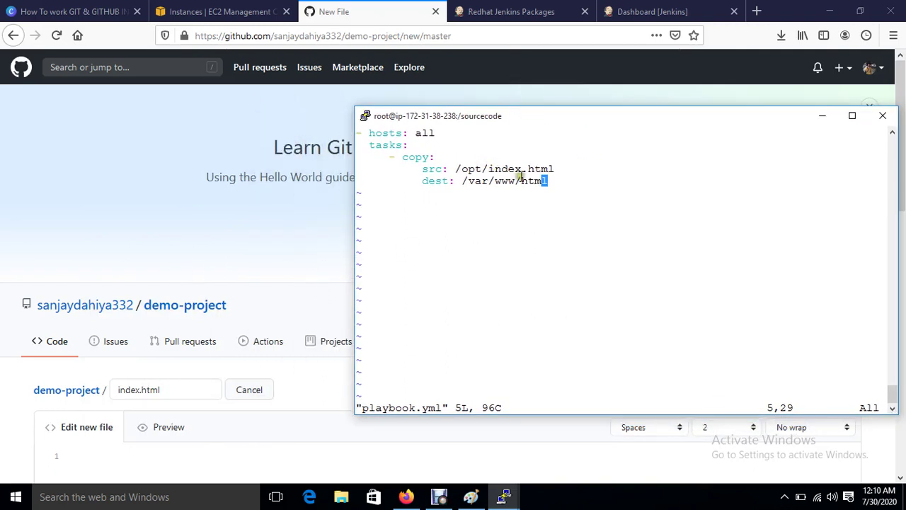
# Step: Commit the empty index.html to master with the message 'Create index.html'
pyautogui.click(222, 240)
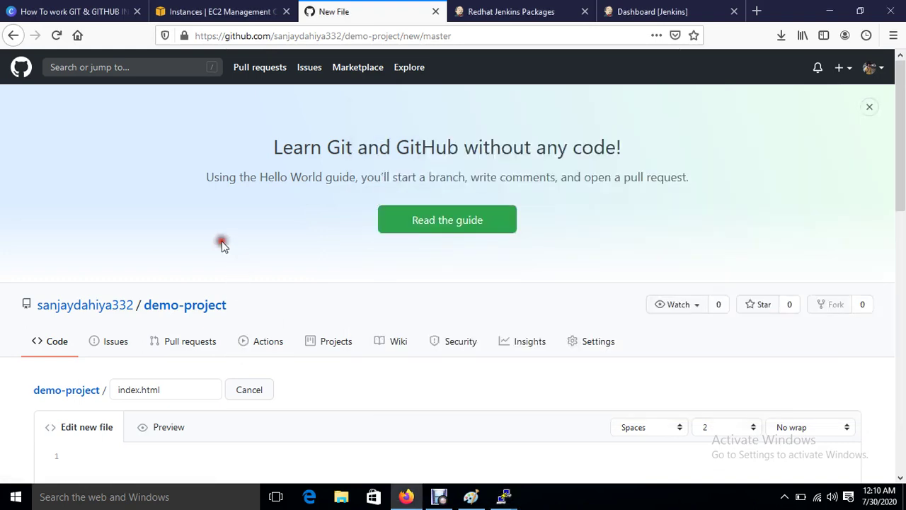
pyautogui.scroll(-3, 257, 404)
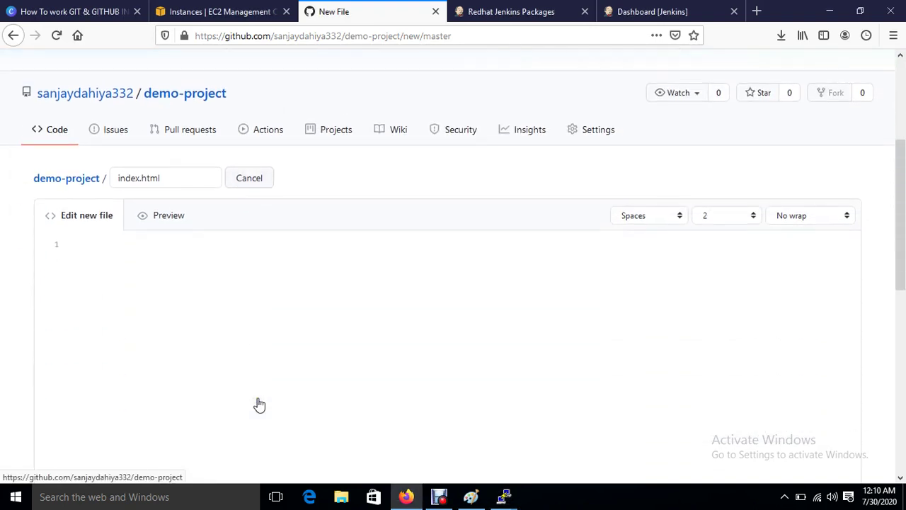
pyautogui.click(110, 258)
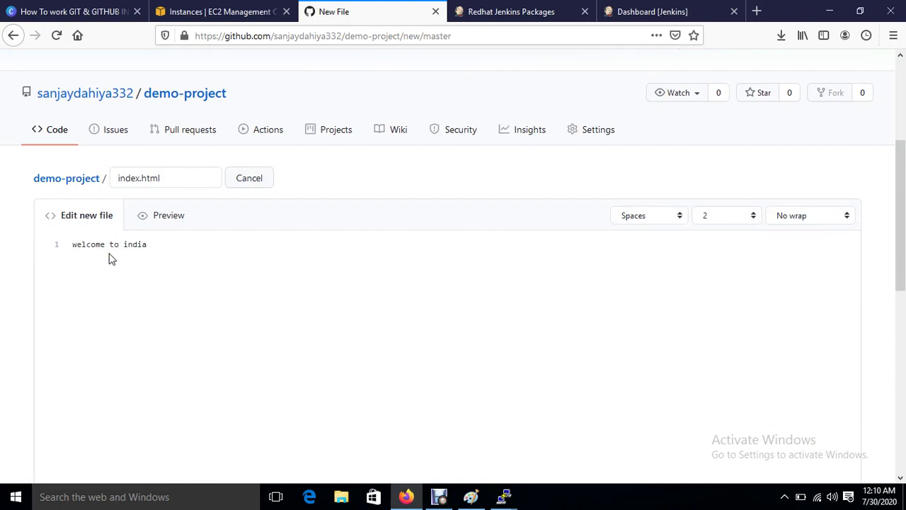
pyautogui.scroll(-10, 245, 354)
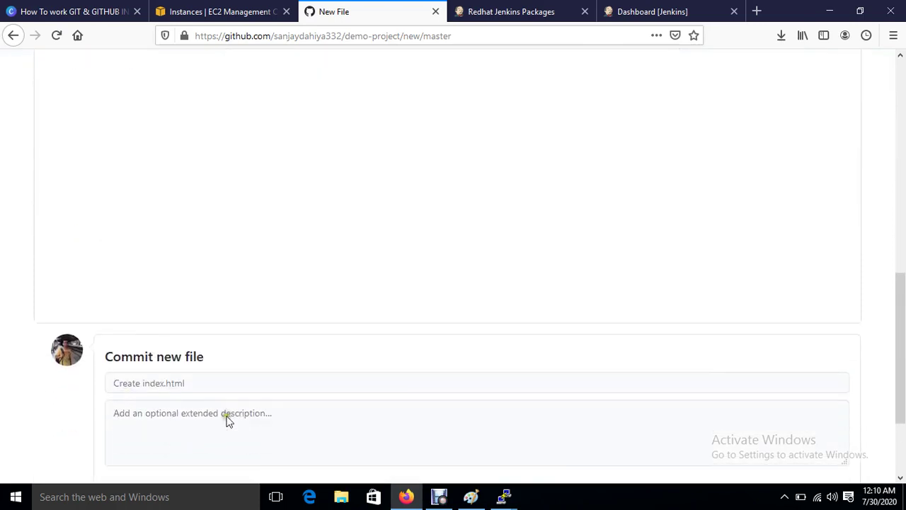
pyautogui.click(139, 373)
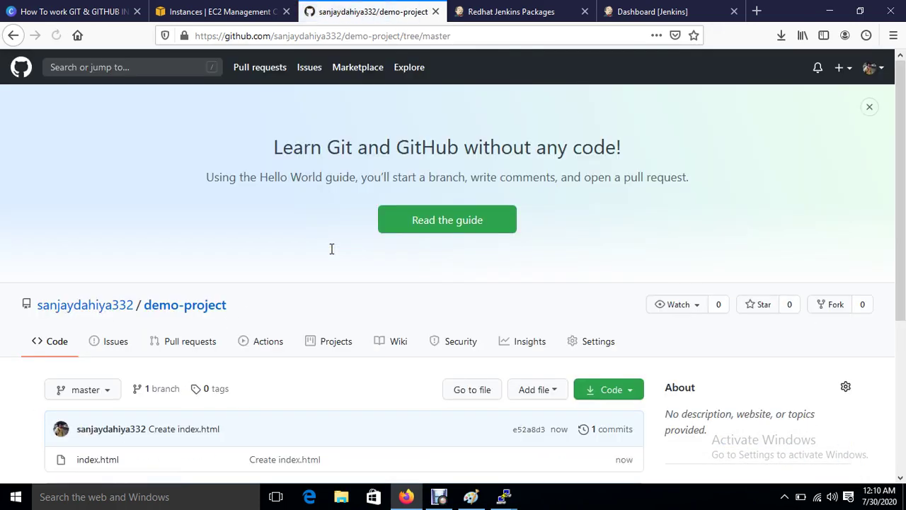
pyautogui.scroll(-4, 331, 249)
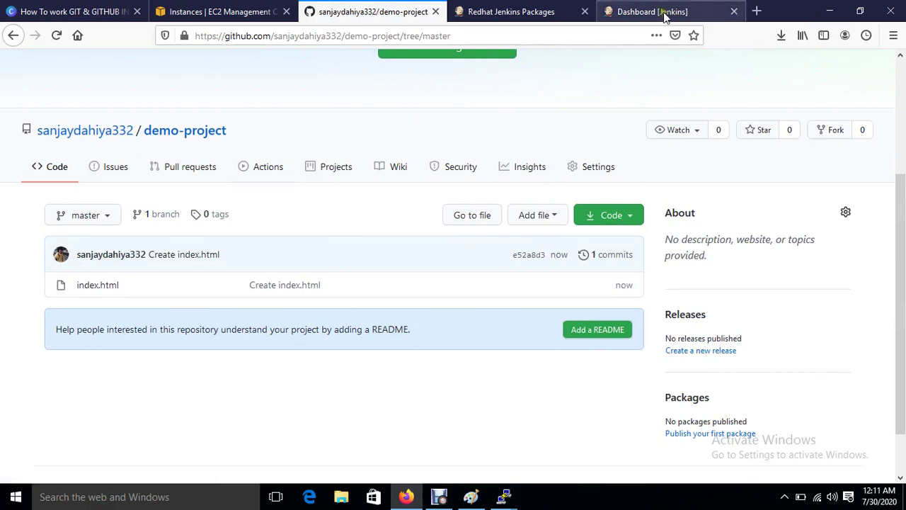
pyautogui.click(633, 12)
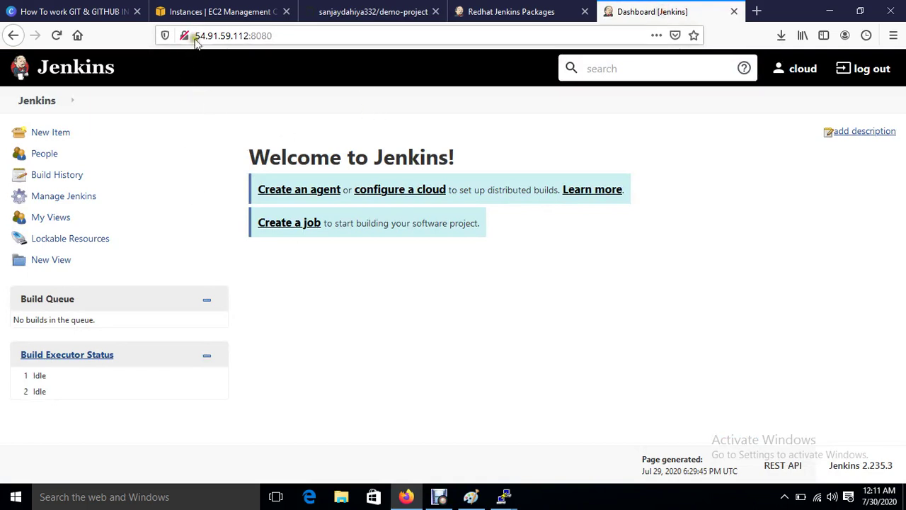
pyautogui.moveTo(197, 35); pyautogui.dragTo(297, 27)
pyautogui.hotkey('ctrl', 'c')
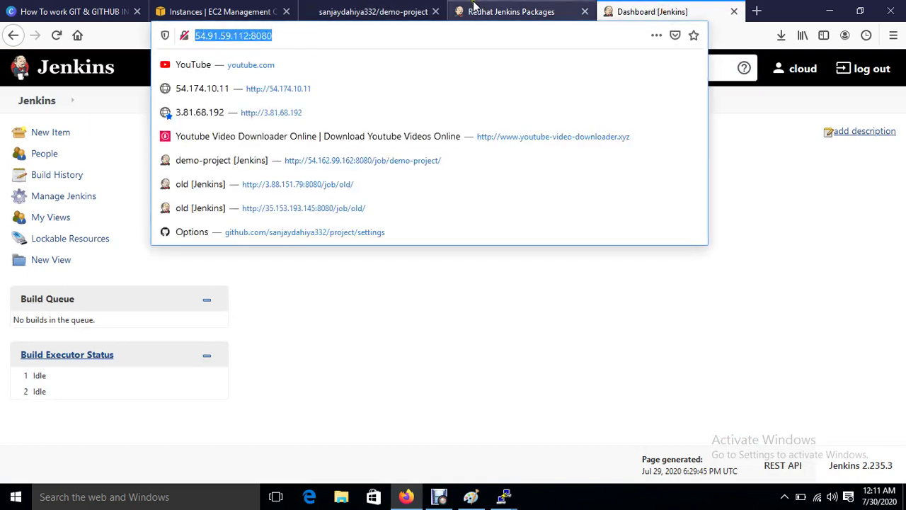
pyautogui.click(342, 10)
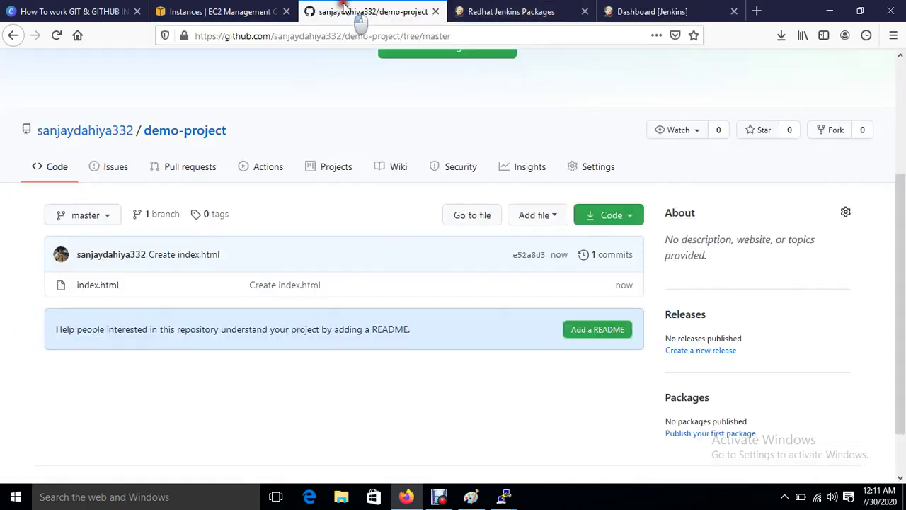
# Step: Open demo-project's webhook settings and start adding a new webhook
pyautogui.click(590, 164)
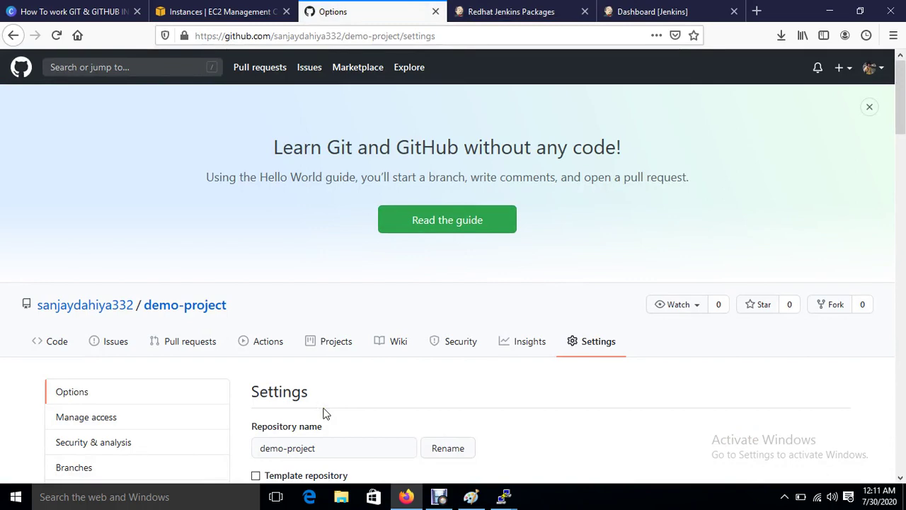
pyautogui.scroll(-5, 325, 412)
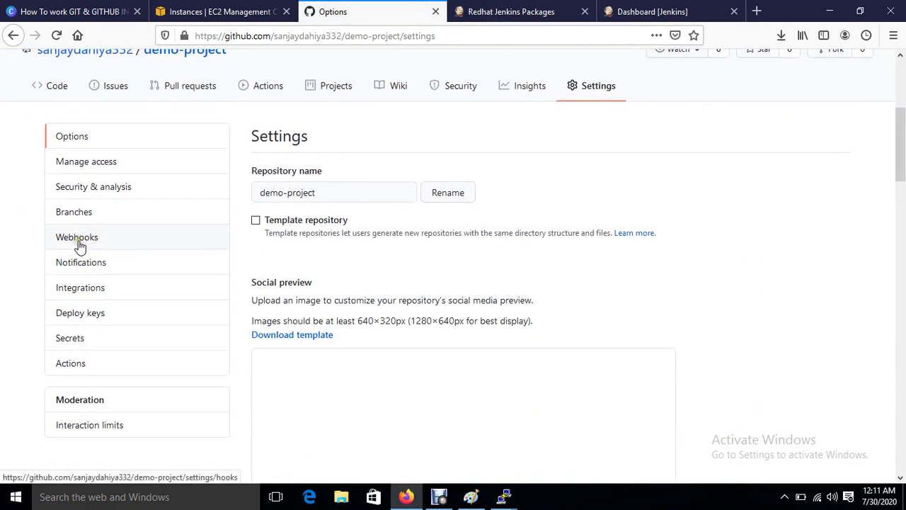
pyautogui.click(78, 243)
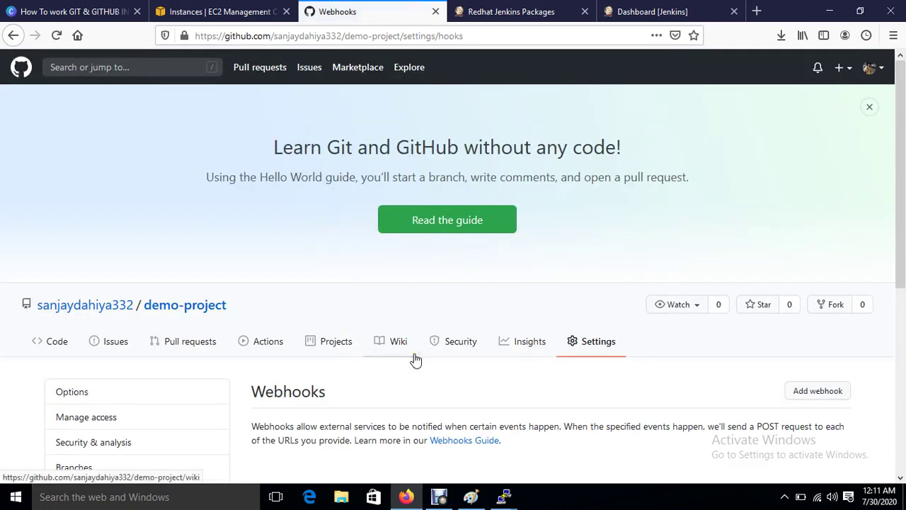
pyautogui.scroll(-5, 416, 361)
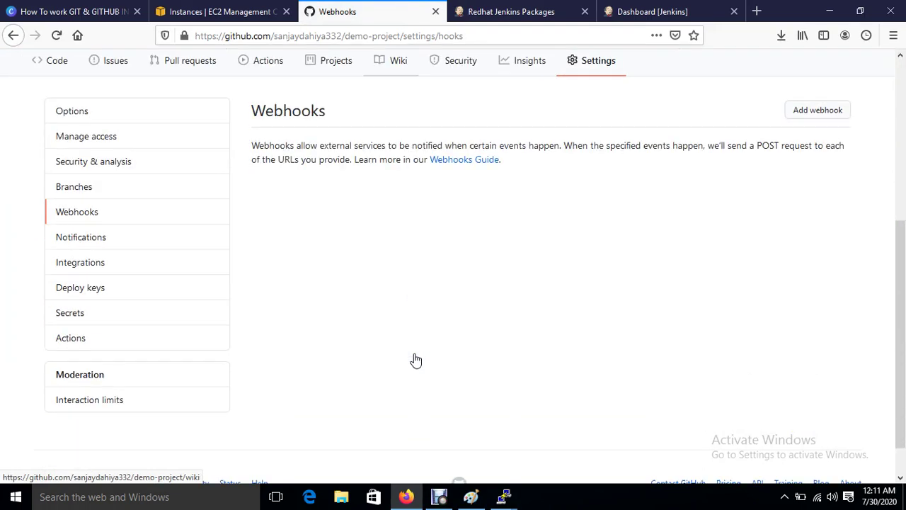
pyautogui.click(790, 92)
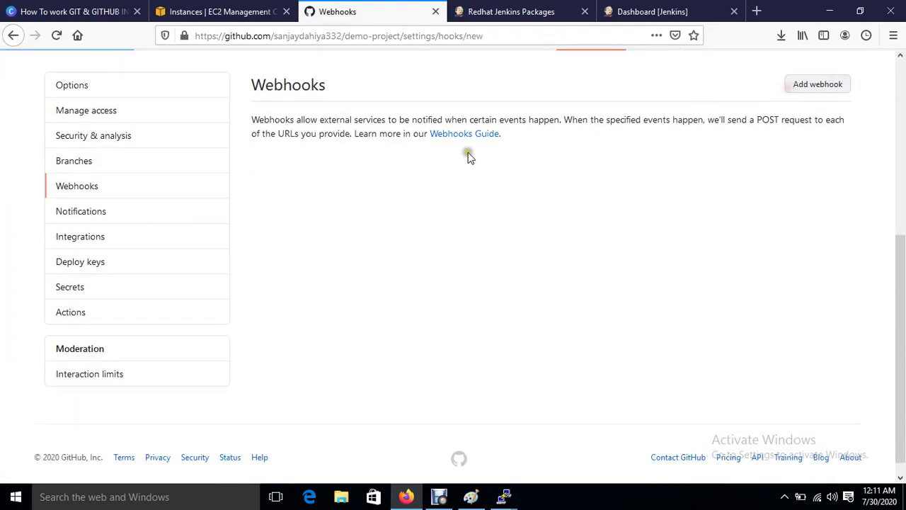
pyautogui.scroll(-3, 383, 362)
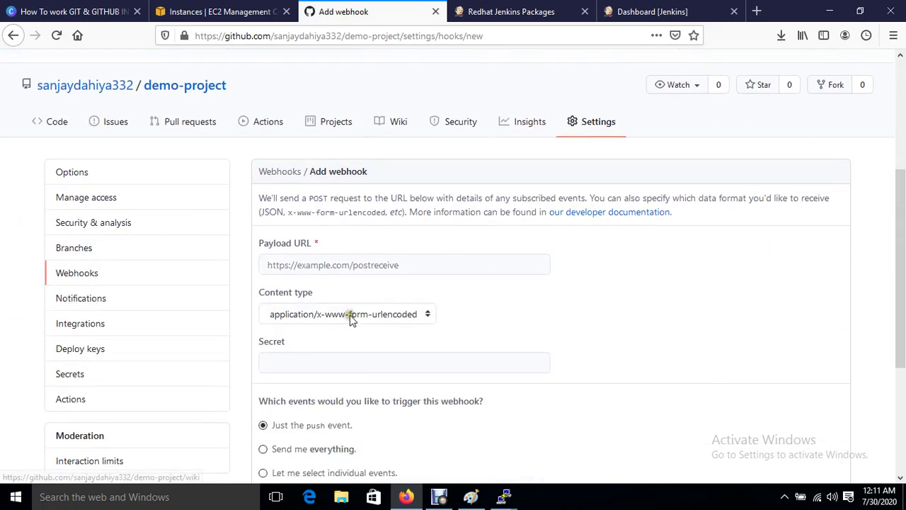
pyautogui.click(315, 264)
pyautogui.hotkey('ctrl', 'v')
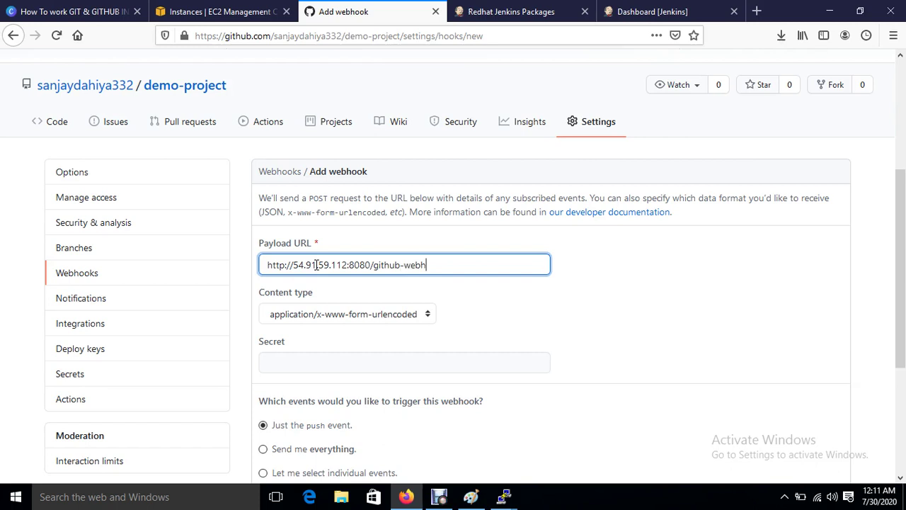
pyautogui.click(293, 314)
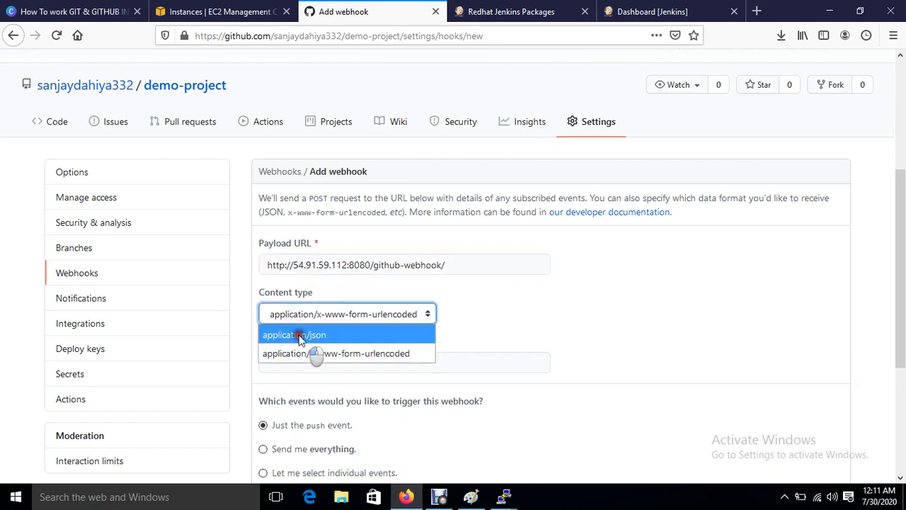
pyautogui.click(301, 335)
pyautogui.scroll(-2, 597, 336)
pyautogui.click(373, 274)
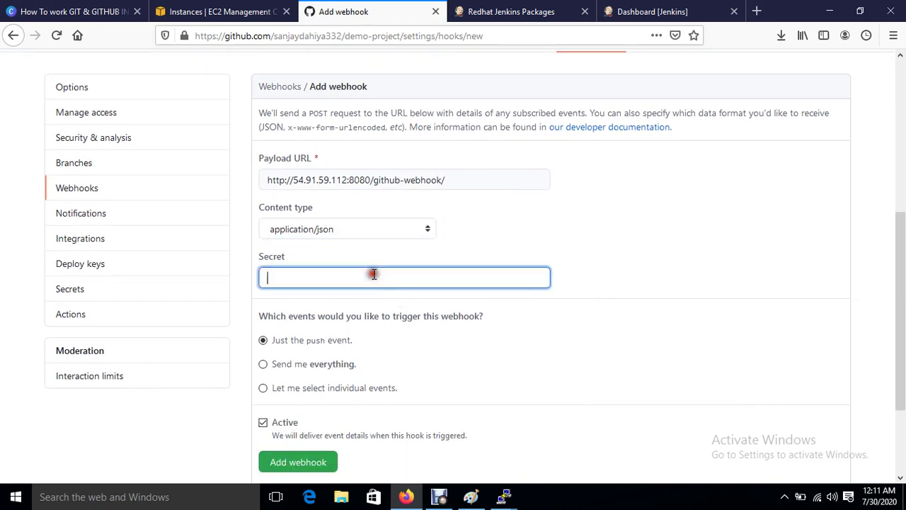
pyautogui.click(625, 14)
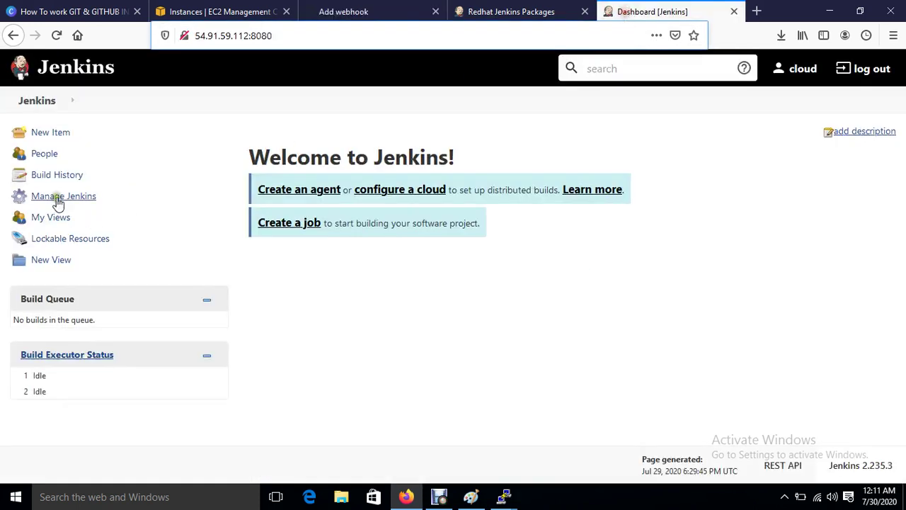
# Step: Generate and copy a new API token for the current Jenkins user, then apply and save
pyautogui.click(797, 71)
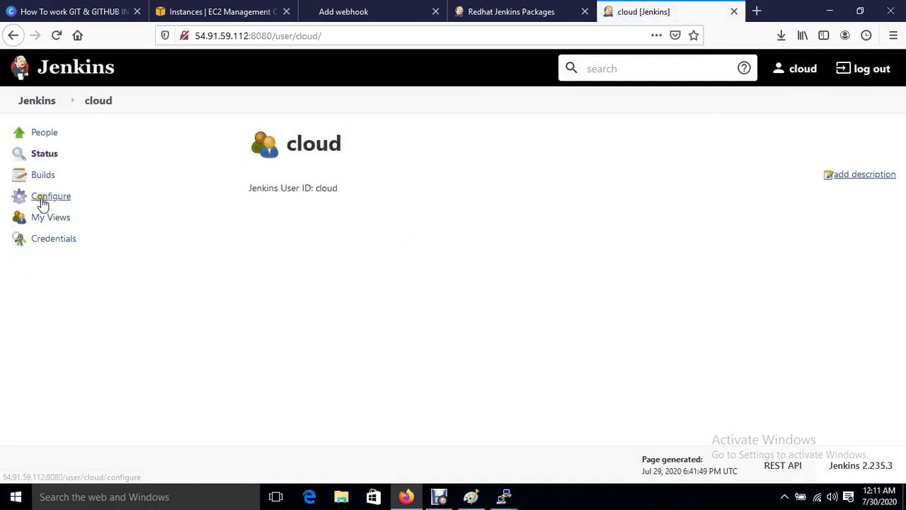
pyautogui.click(41, 199)
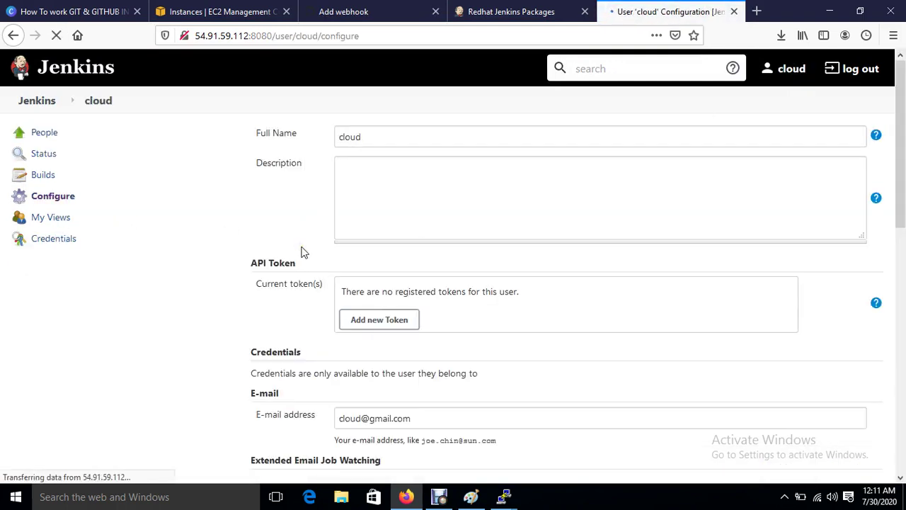
pyautogui.click(390, 320)
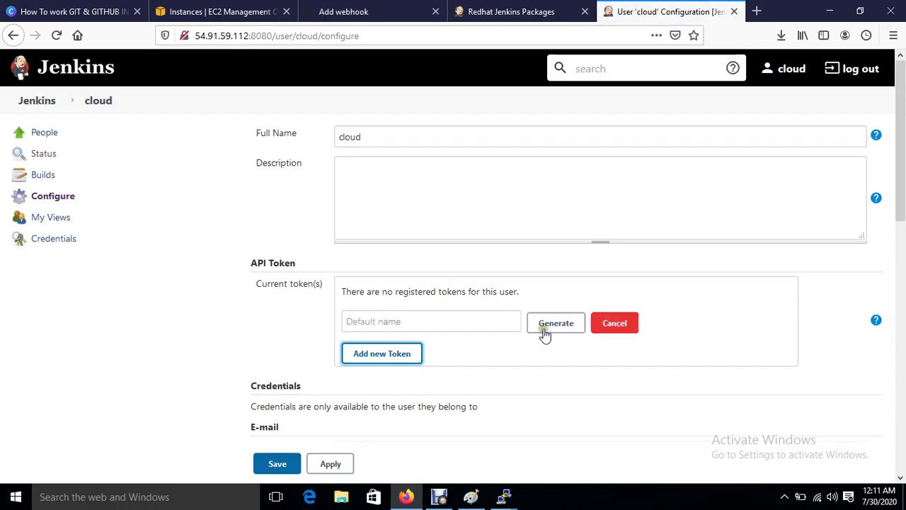
pyautogui.click(542, 326)
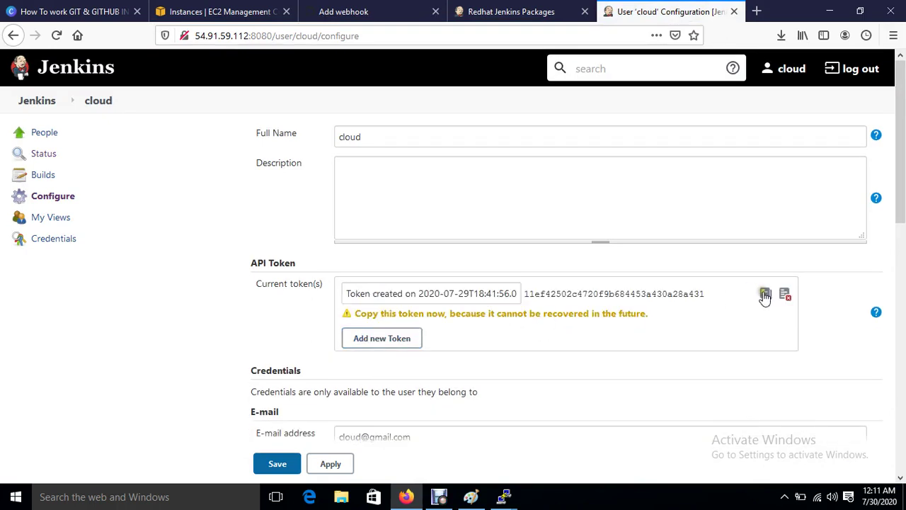
pyautogui.click(764, 293)
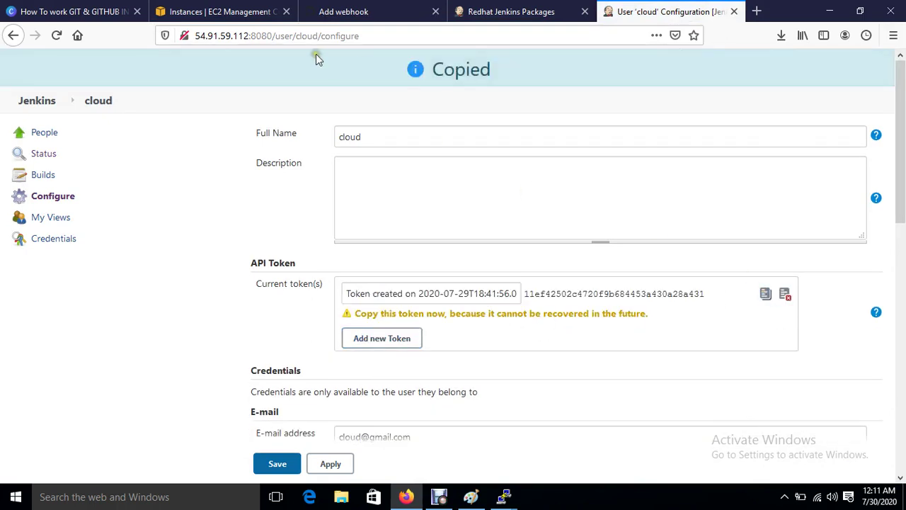
pyautogui.click(334, 465)
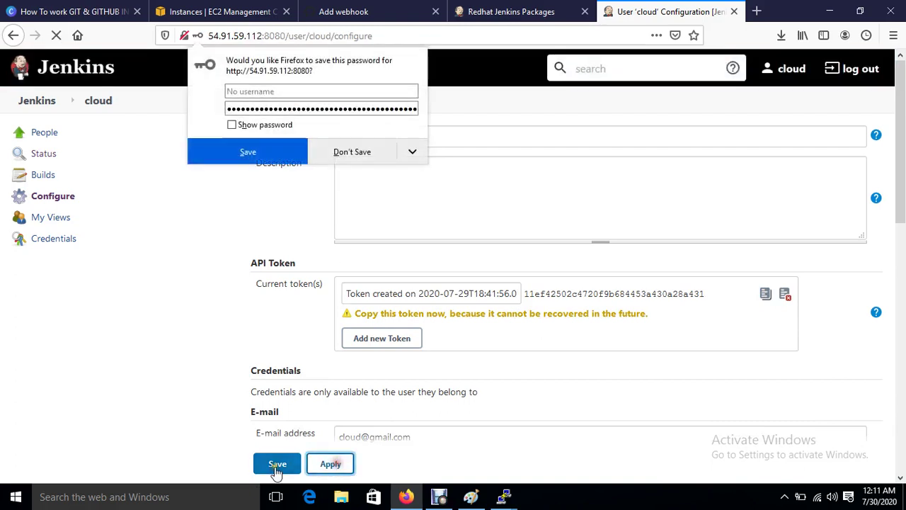
pyautogui.click(277, 463)
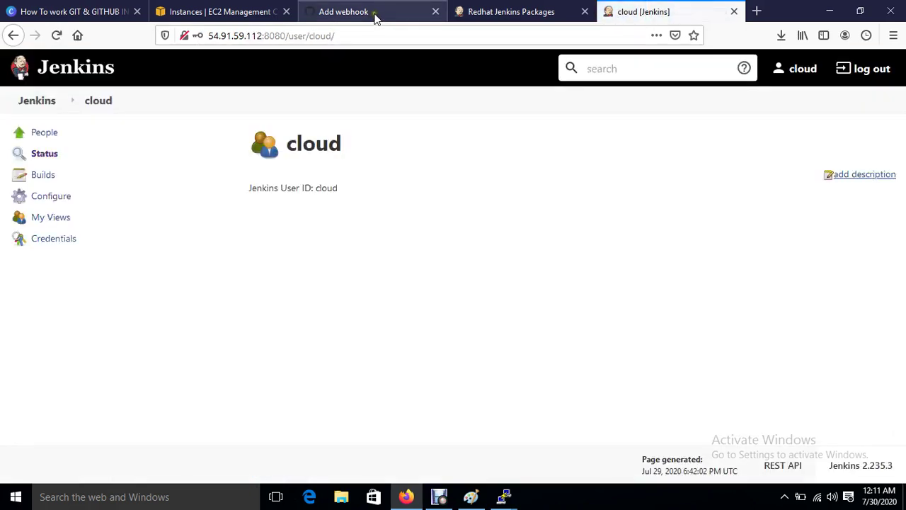
# Step: Paste the API token as the webhook secret and save the push webhook
pyautogui.click(339, 8)
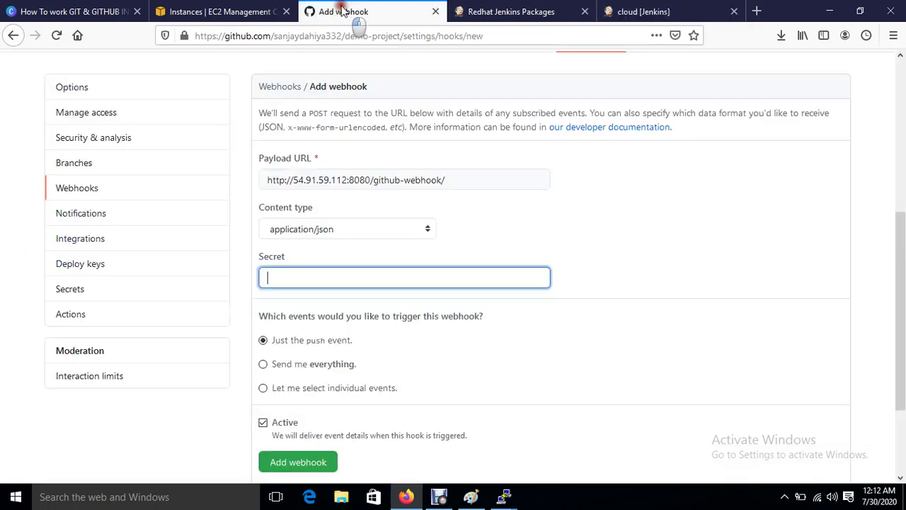
pyautogui.hotkey('ctrl', 'v')
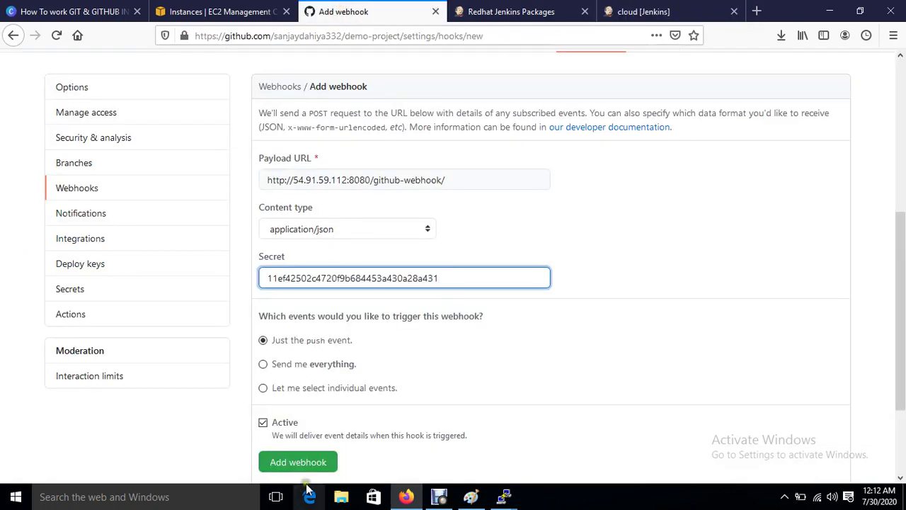
pyautogui.click(296, 467)
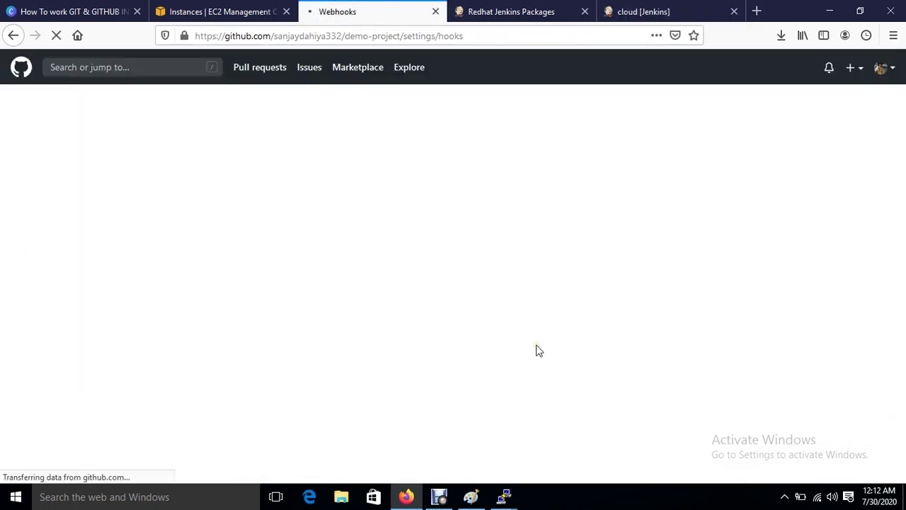
pyautogui.scroll(-3, 384, 402)
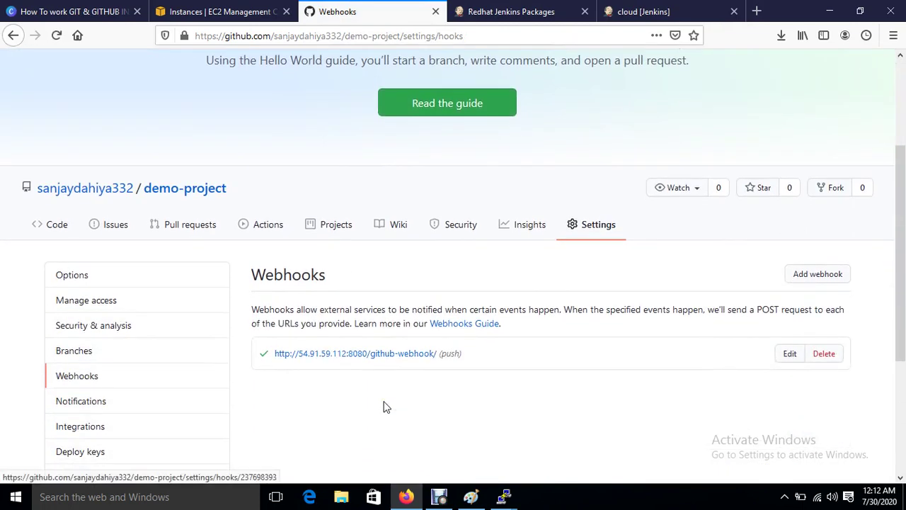
pyautogui.click(192, 192)
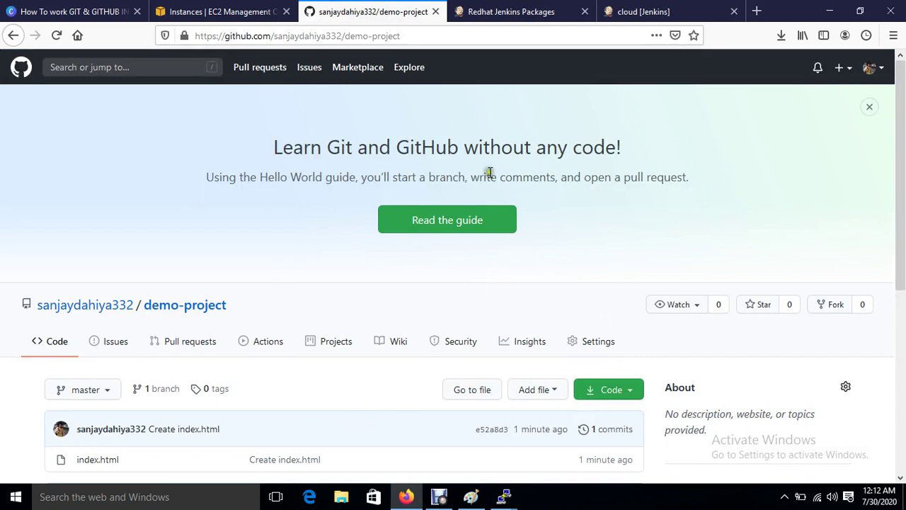
pyautogui.click(644, 11)
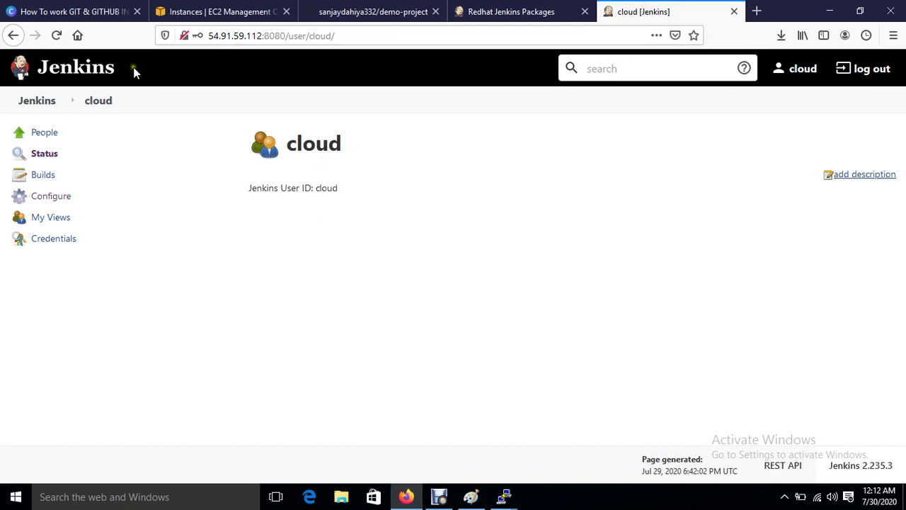
pyautogui.click(96, 102)
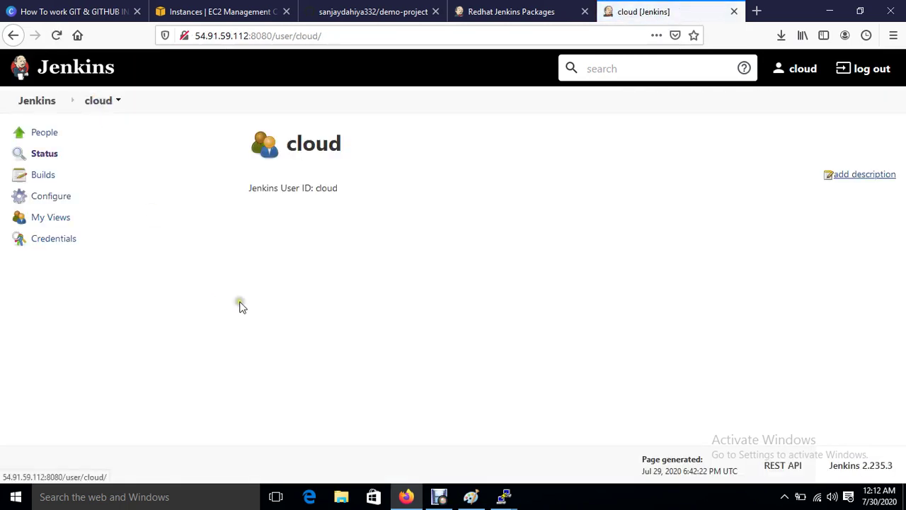
# Step: Return to the Jenkins dashboard with an empty queue and idle executors
pyautogui.click(44, 105)
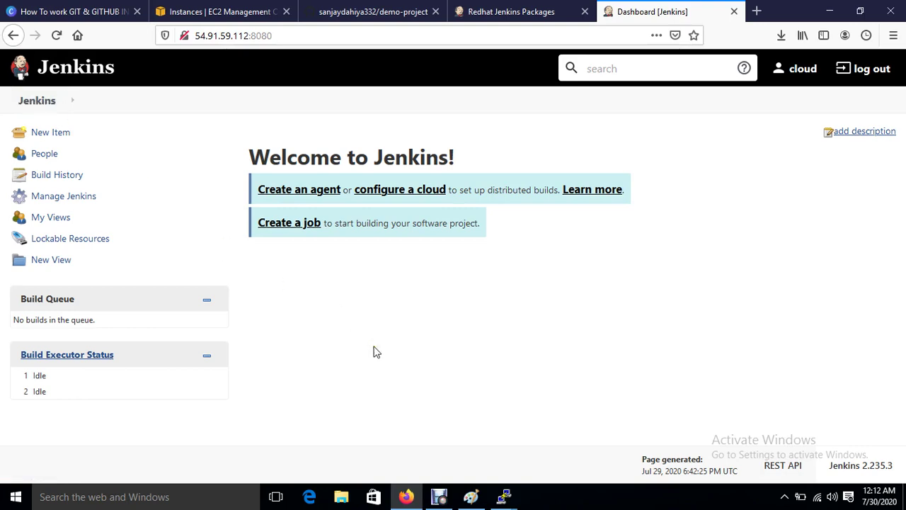
pyautogui.moveTo(503, 496)
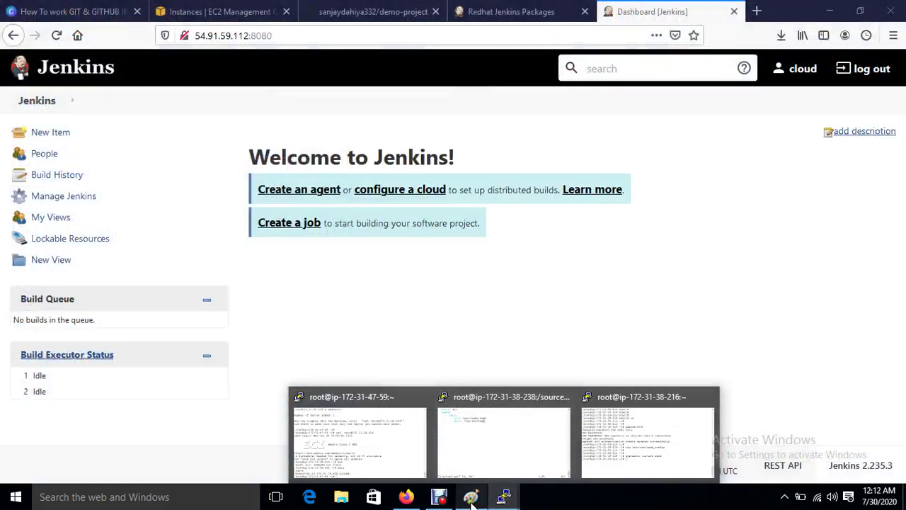
pyautogui.click(471, 496)
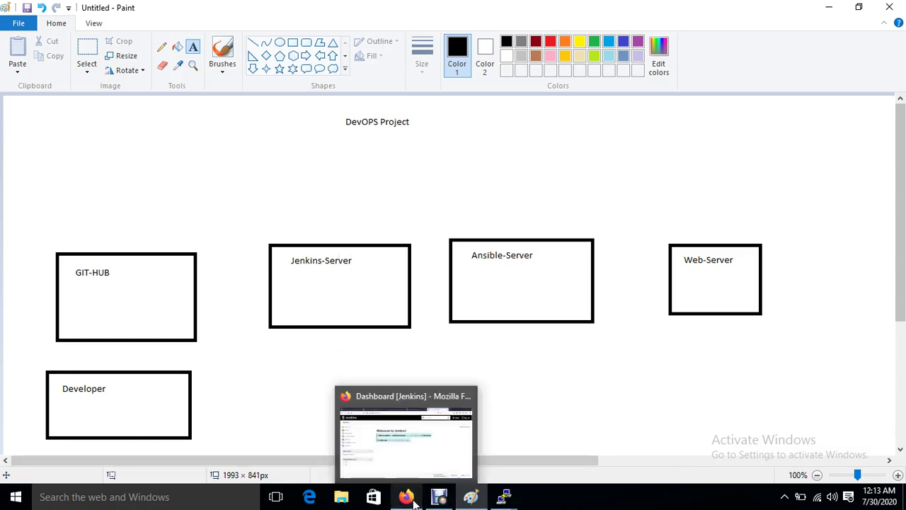
pyautogui.click(402, 454)
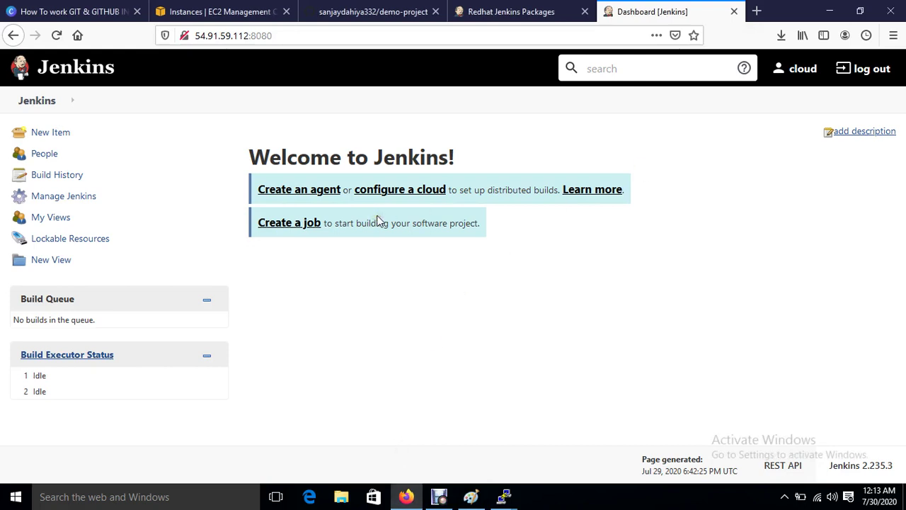
# Step: Install the Publish Over SSH plugin, restarting Jenkins once installation completes
pyautogui.click(68, 200)
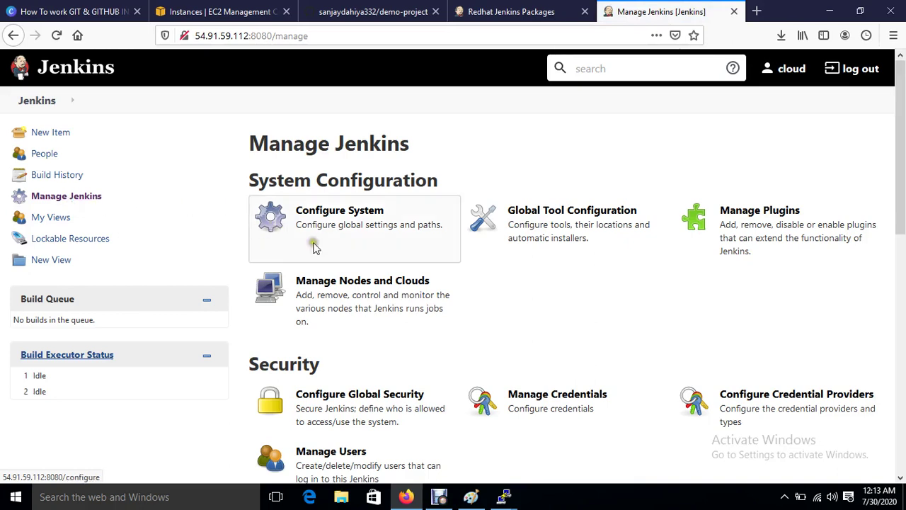
pyautogui.click(754, 243)
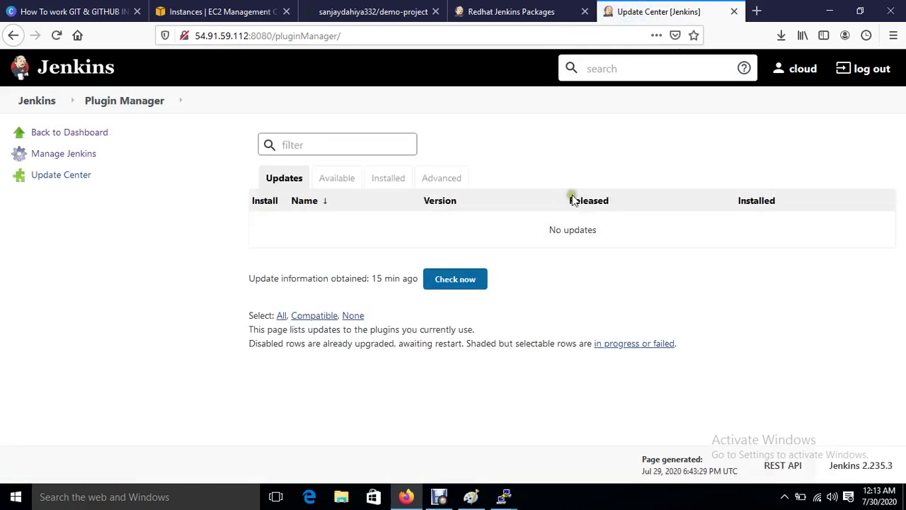
pyautogui.click(346, 182)
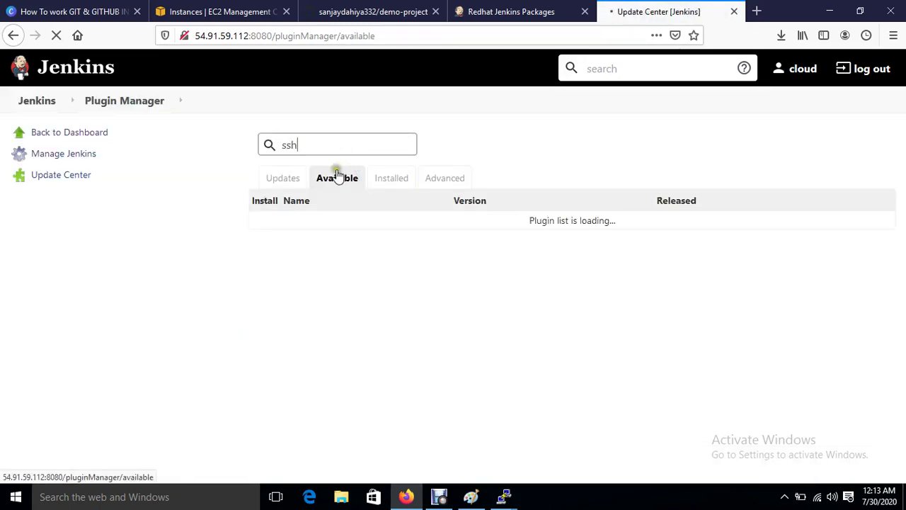
pyautogui.click(339, 182)
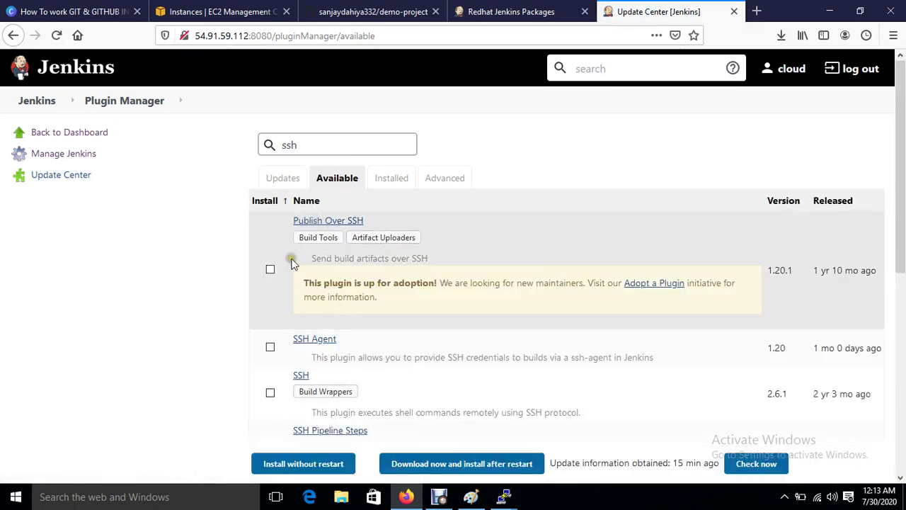
pyautogui.click(271, 270)
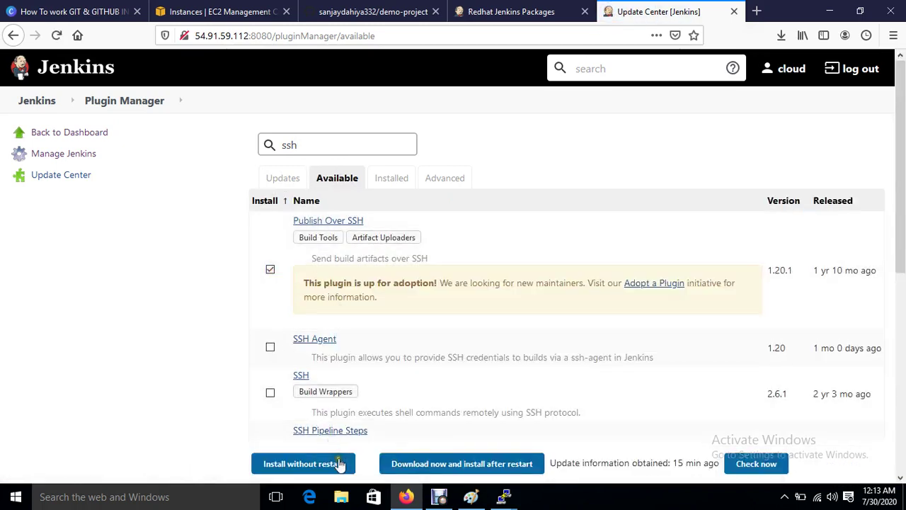
pyautogui.click(340, 463)
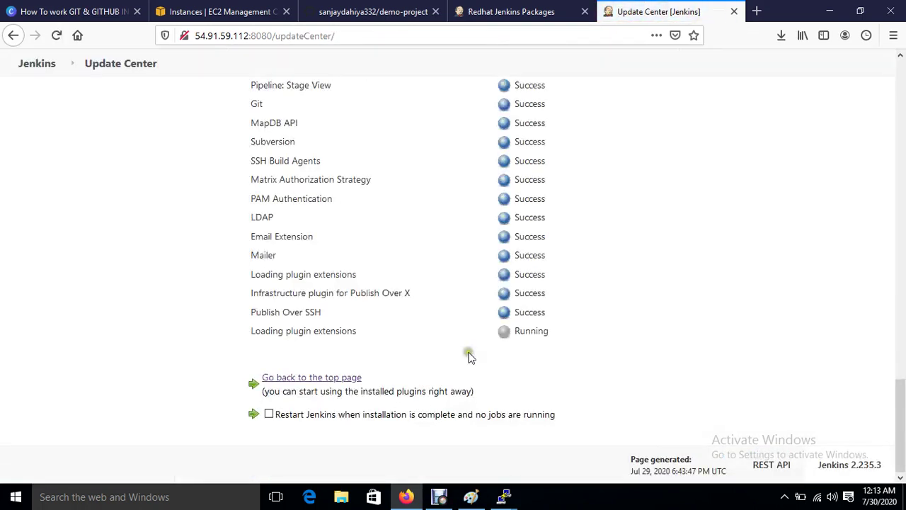
pyautogui.click(269, 414)
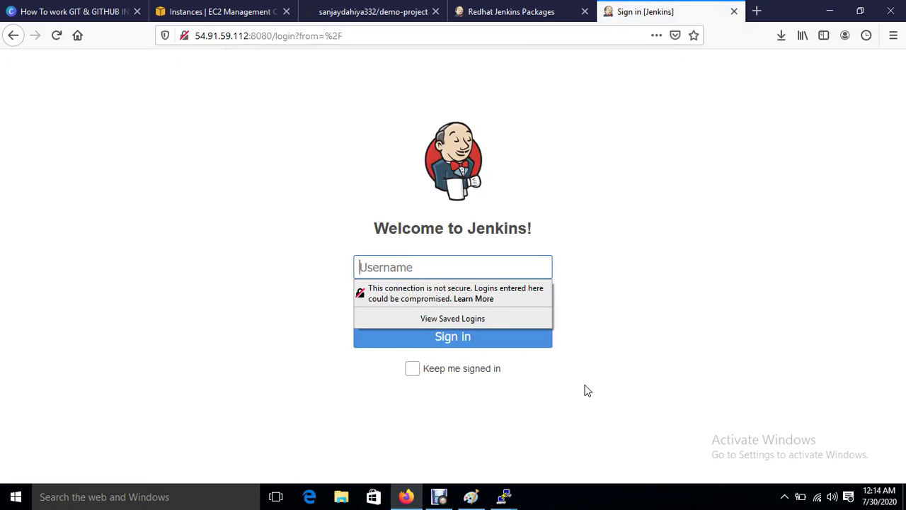
# Step: Sign in with the Jenkins username and password, declining Firefox's save-login offer
pyautogui.write('cloud')
pyautogui.press('Tab')
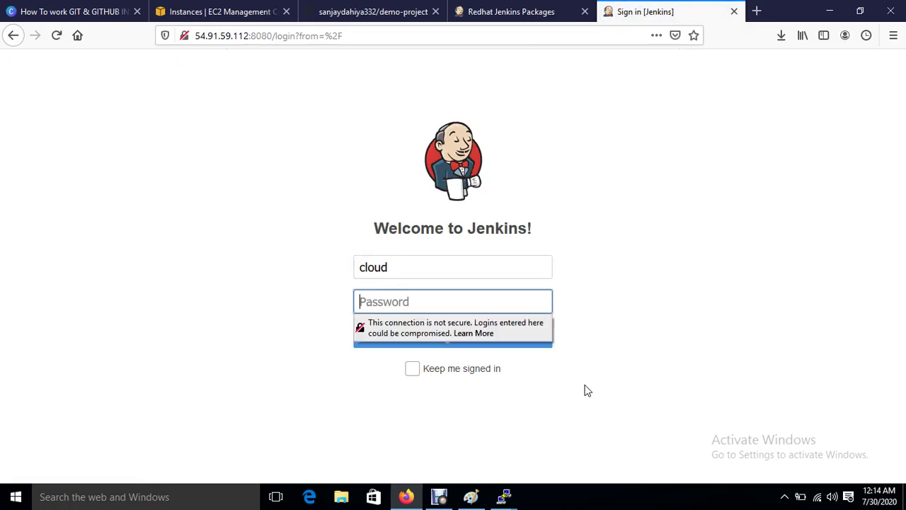
pyautogui.write('•••••')
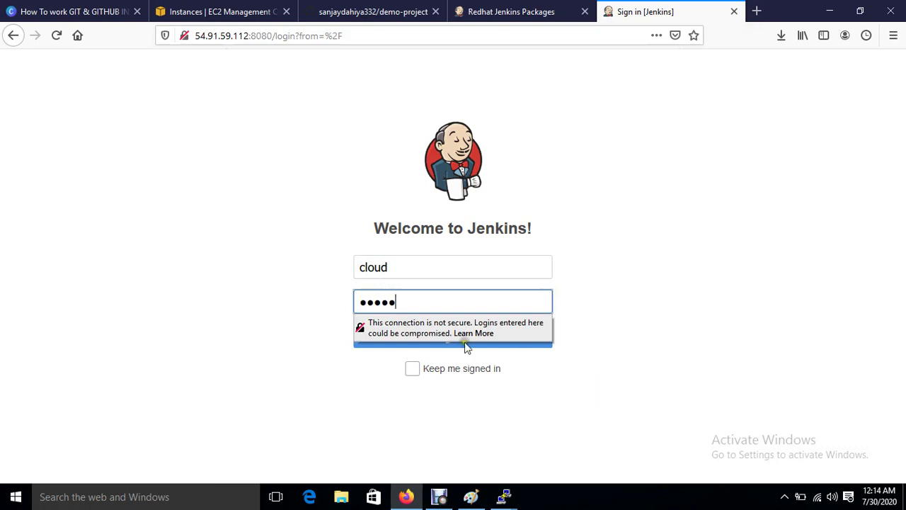
pyautogui.click(465, 346)
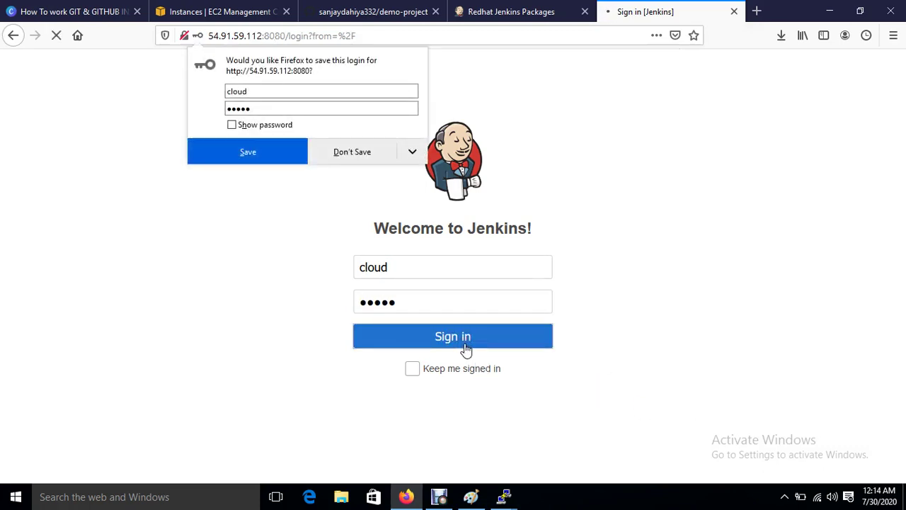
pyautogui.click(353, 152)
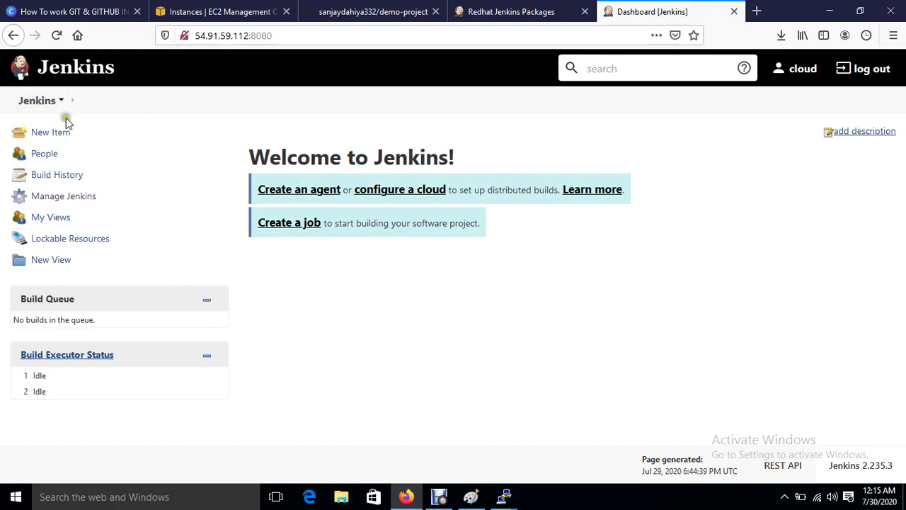
# Step: Create a Freestyle project job named 'demo-project'
pyautogui.click(48, 134)
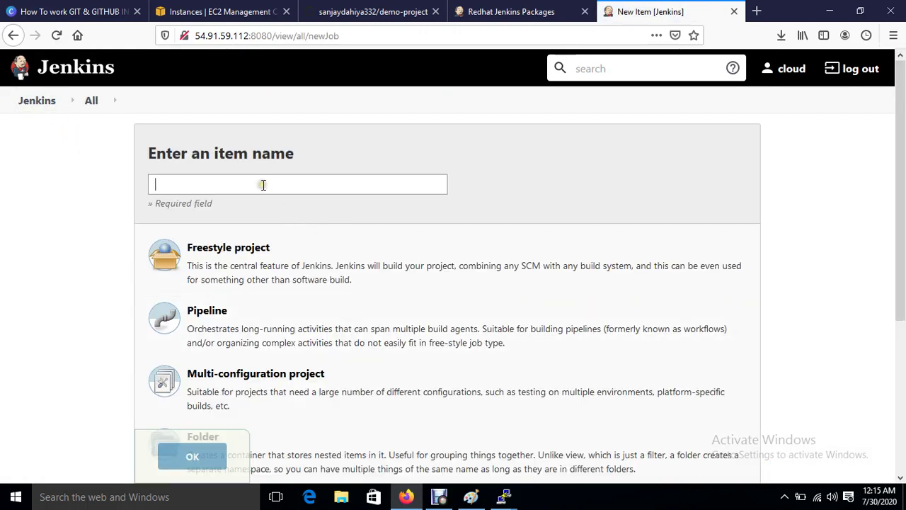
pyautogui.click(263, 185)
pyautogui.write('dem')
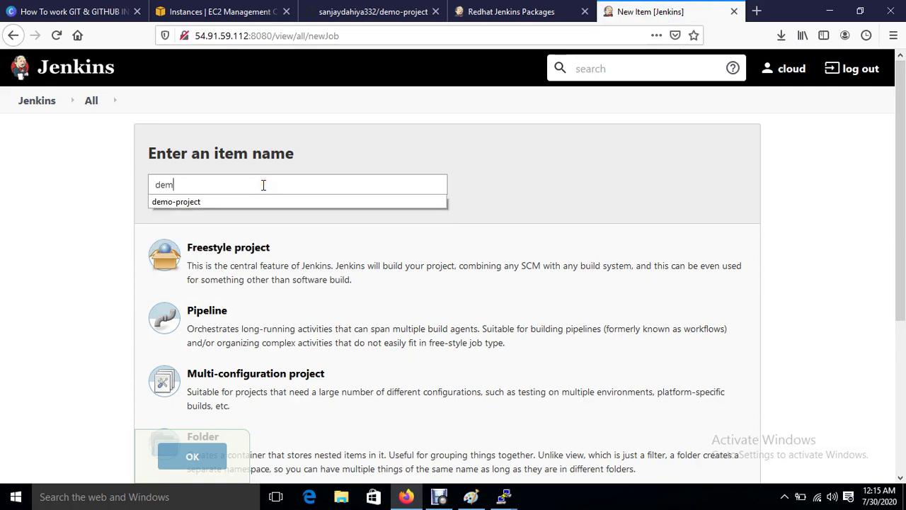
pyautogui.write('o-project')
pyautogui.click(552, 193)
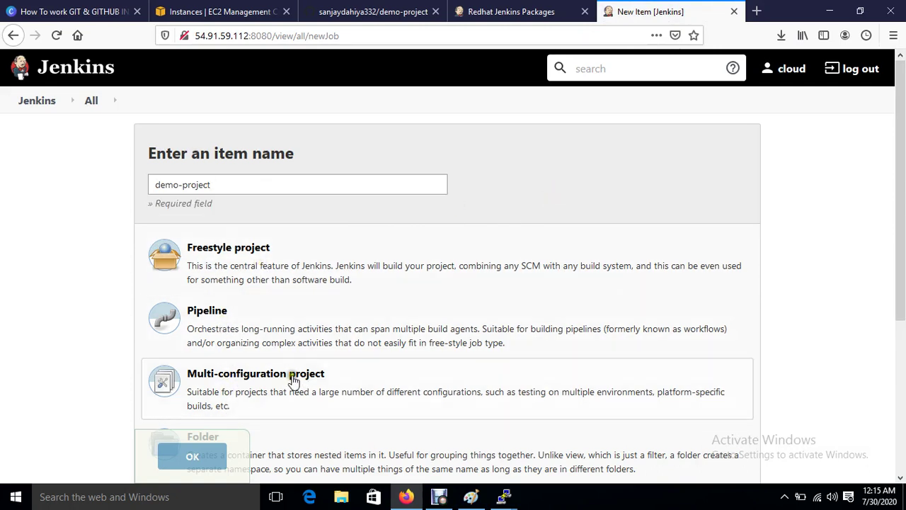
pyautogui.click(237, 258)
pyautogui.click(194, 457)
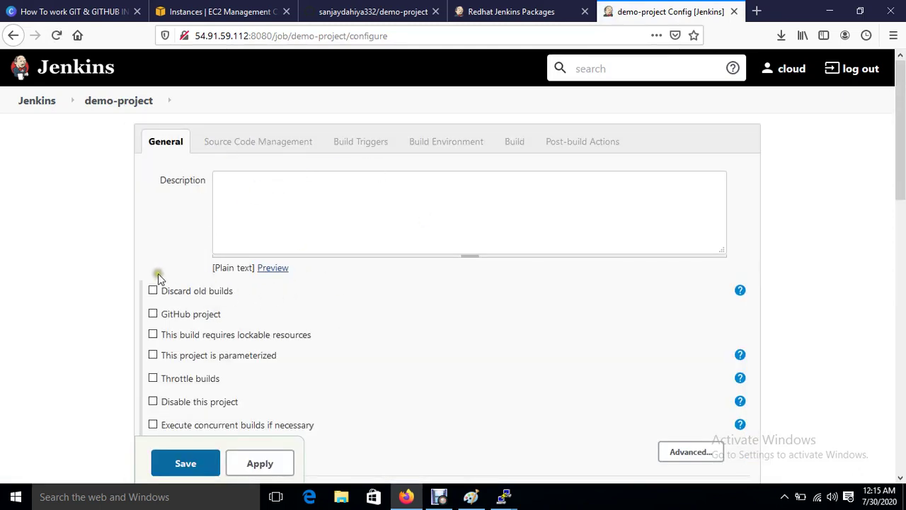
# Step: Choose Git for the job's source code management
pyautogui.scroll(-2, 320, 359)
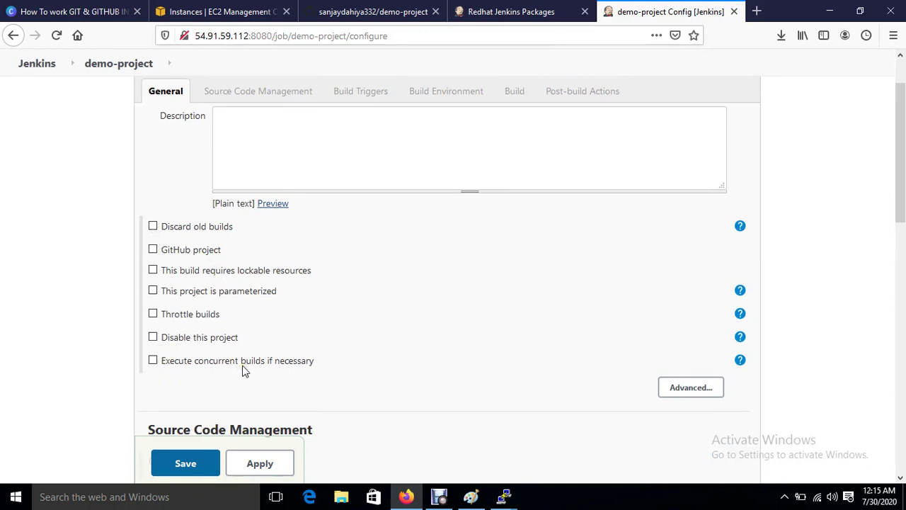
pyautogui.scroll(-5, 382, 339)
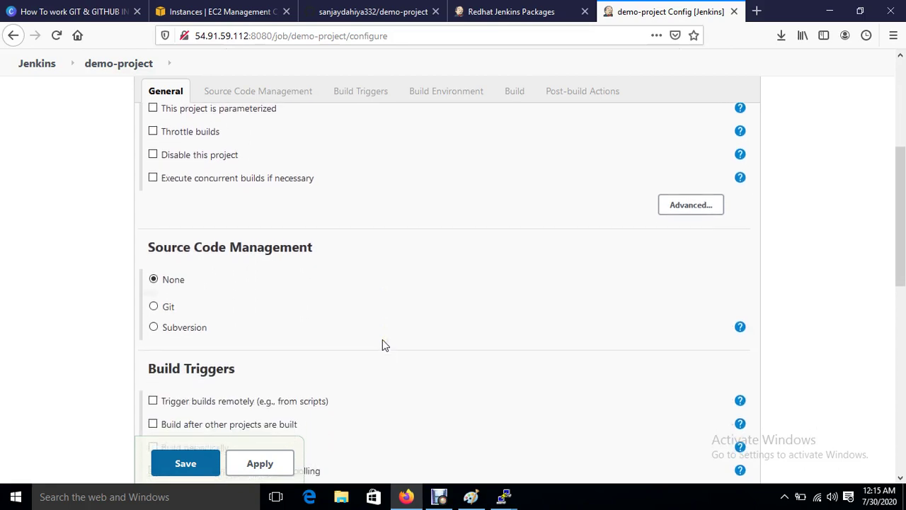
pyautogui.click(154, 307)
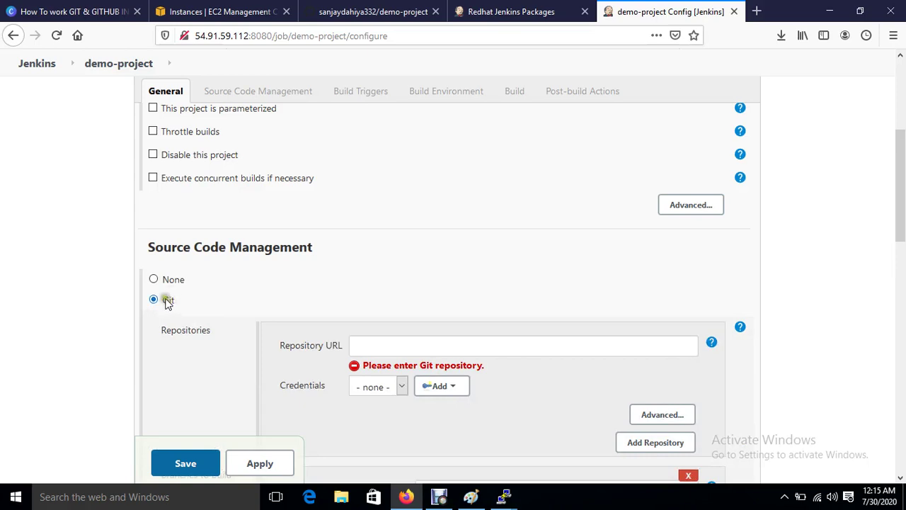
pyautogui.click(377, 347)
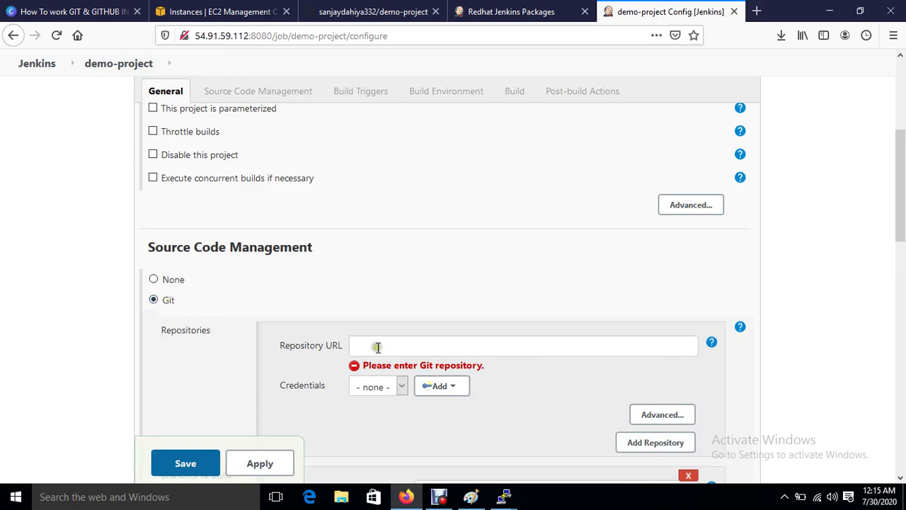
pyautogui.click(370, 10)
# Step: Copy demo-project's HTTPS clone URL from GitHub's Code menu
pyautogui.scroll(-3, 378, 326)
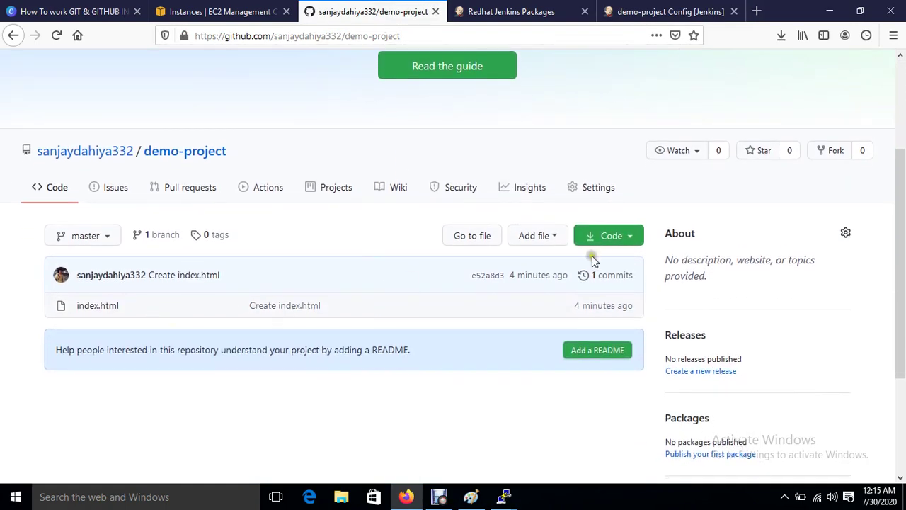
pyautogui.click(629, 235)
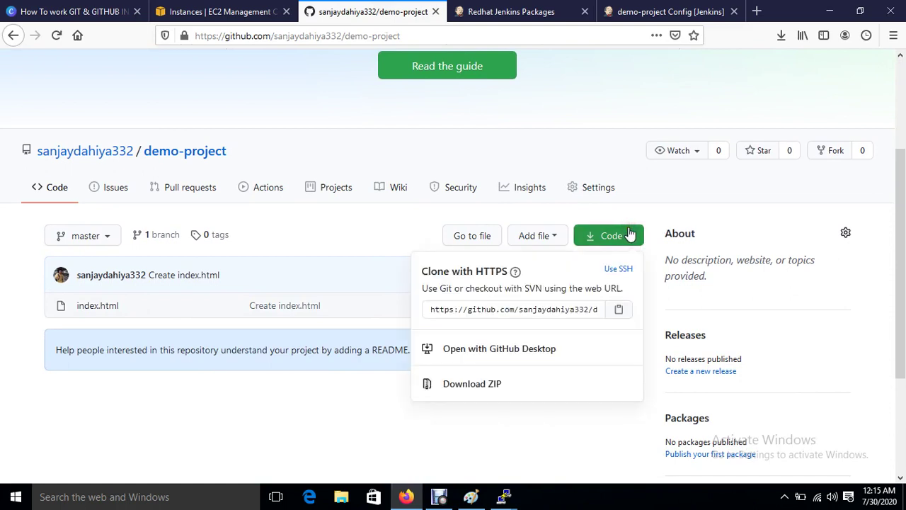
pyautogui.click(620, 317)
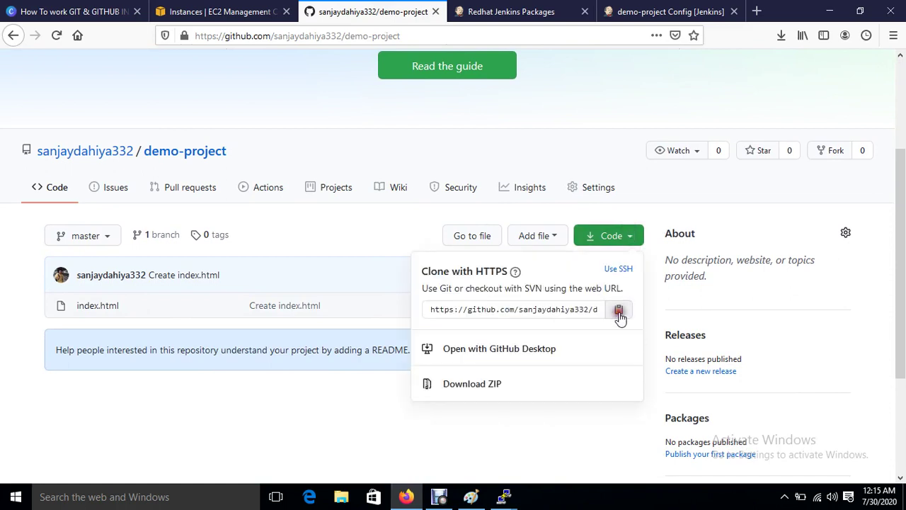
pyautogui.click(692, 11)
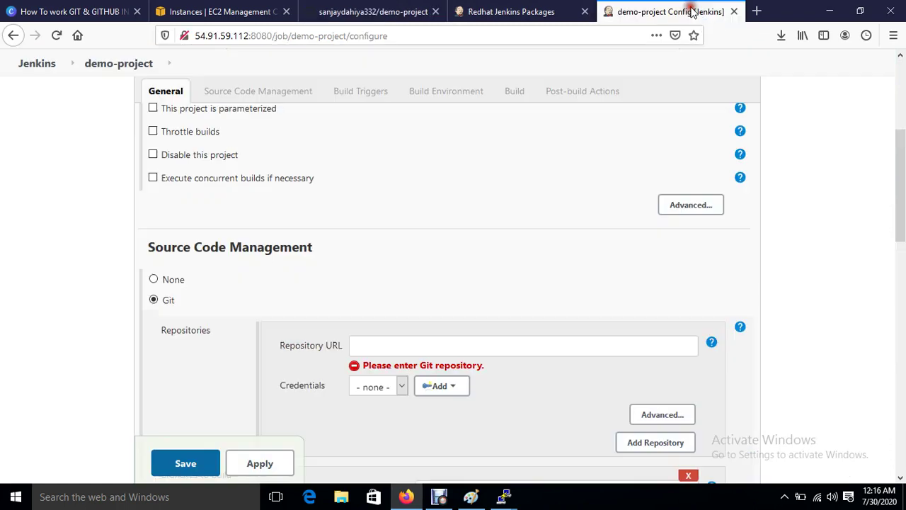
# Step: Paste the GitHub demo-project.git clone URL into Repository URL; validation reports a connection failure
pyautogui.click(473, 345)
pyautogui.write('https://github.com/sanjaydahiya332/demo-project.git')
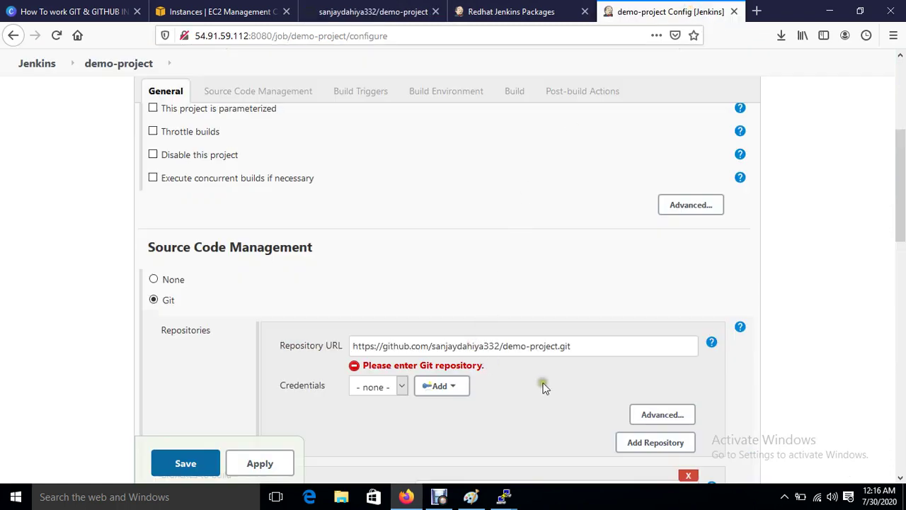
pyautogui.click(542, 385)
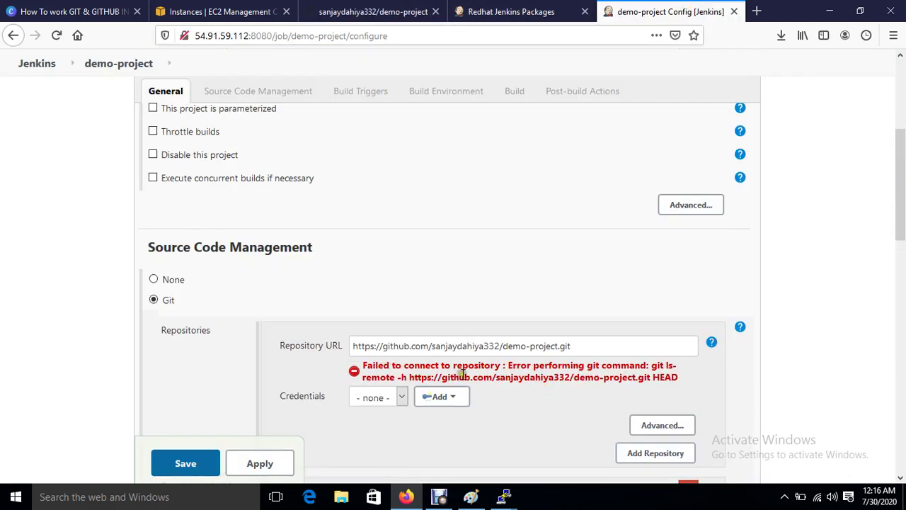
pyautogui.click(522, 414)
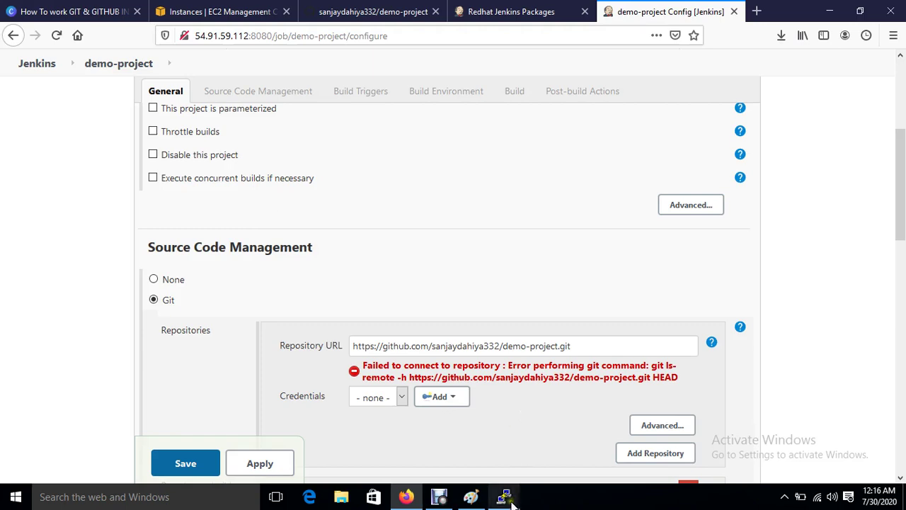
# Step: Clear the PuTTY terminal and run yum install git* -y on the Jenkins server
pyautogui.moveTo(506, 495)
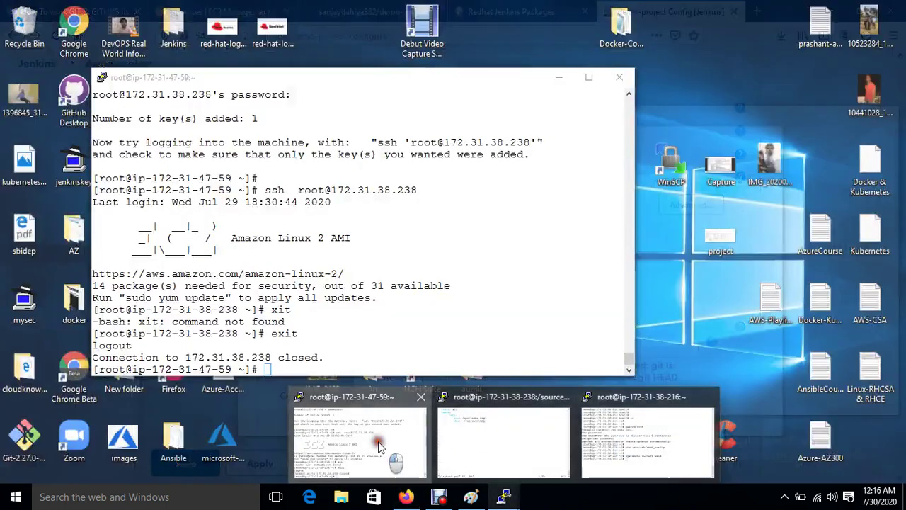
pyautogui.click(378, 445)
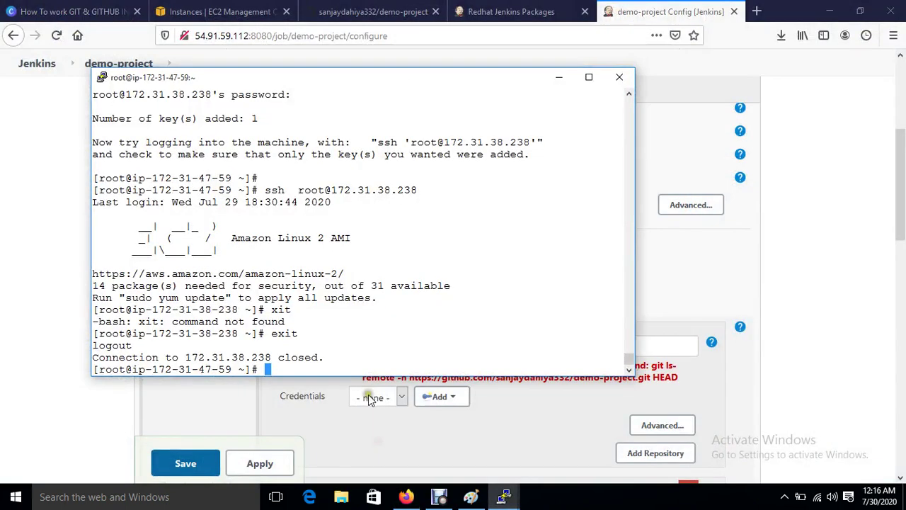
pyautogui.hotkey('ctrl', 'l')
pyautogui.press('Return')
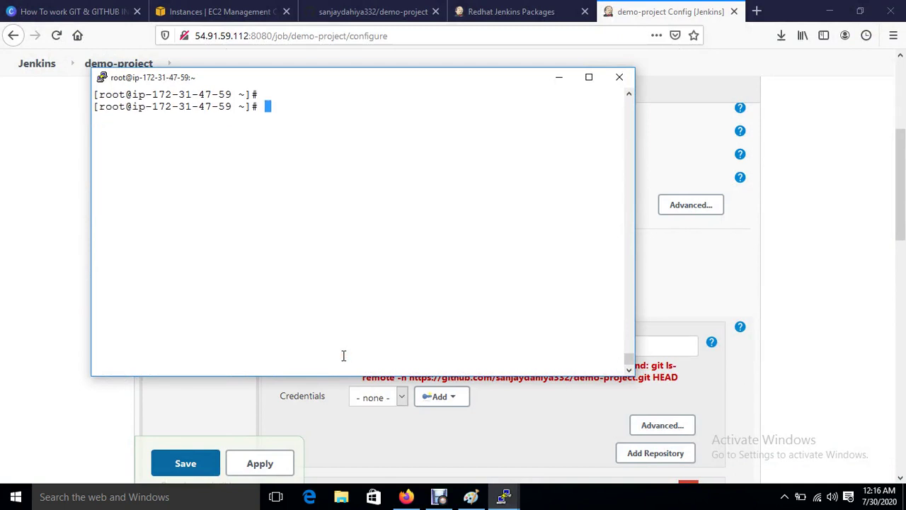
pyautogui.write('yum install ')
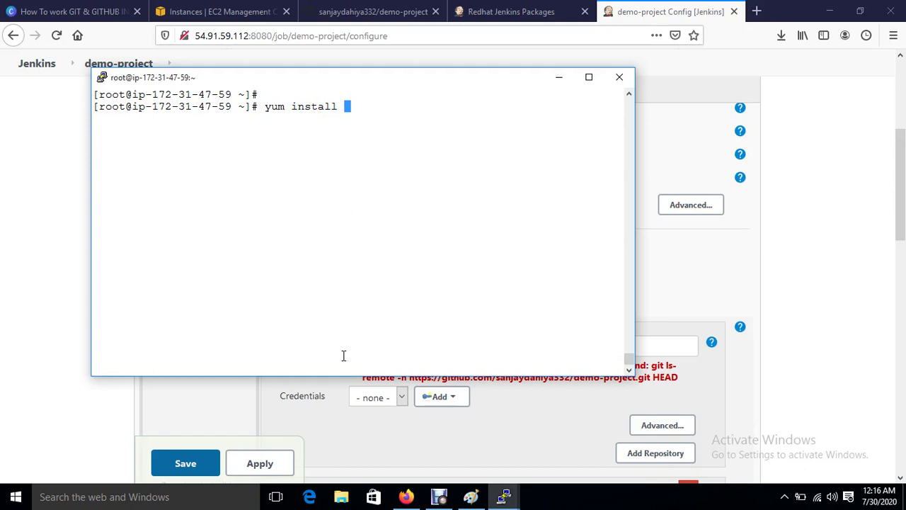
pyautogui.write('gi')
pyautogui.press('BackSpace')
pyautogui.press('BackSpace')
pyautogui.write('git* -y')
pyautogui.press('Return')
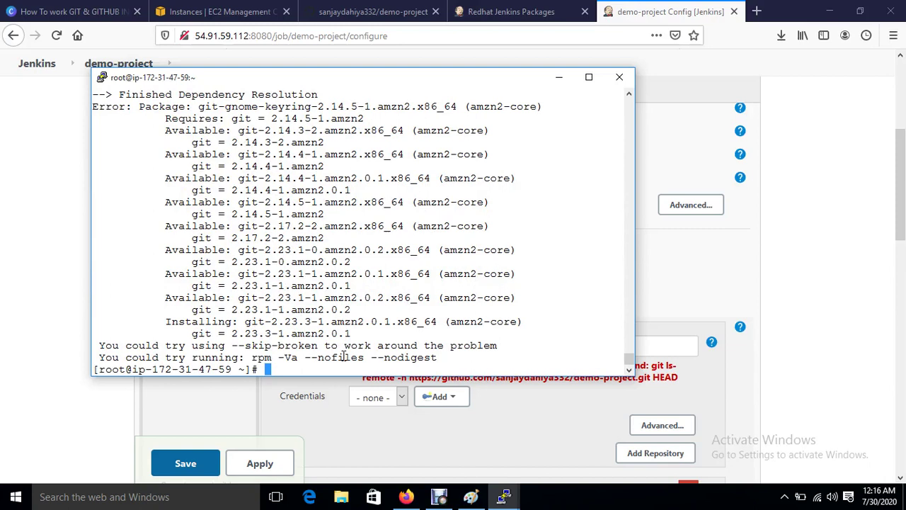
# Step: Rerun the git install command and confirm with y to install git 2.23.3 and dependencies
pyautogui.hotkey('ctrl', 'l')
pyautogui.press('Up')
pyautogui.press('BackSpace')
pyautogui.press('BackSpace')
pyautogui.press('BackSpace')
pyautogui.press('BackSpace')
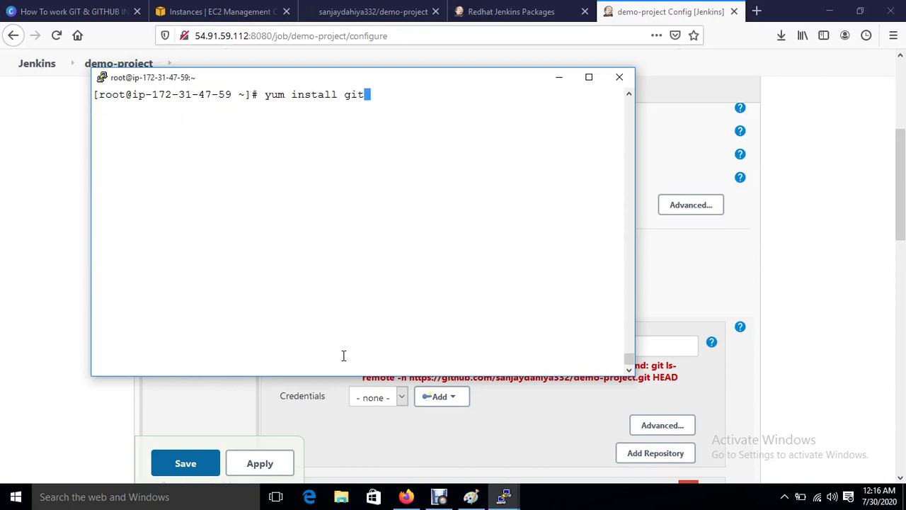
pyautogui.press('Return')
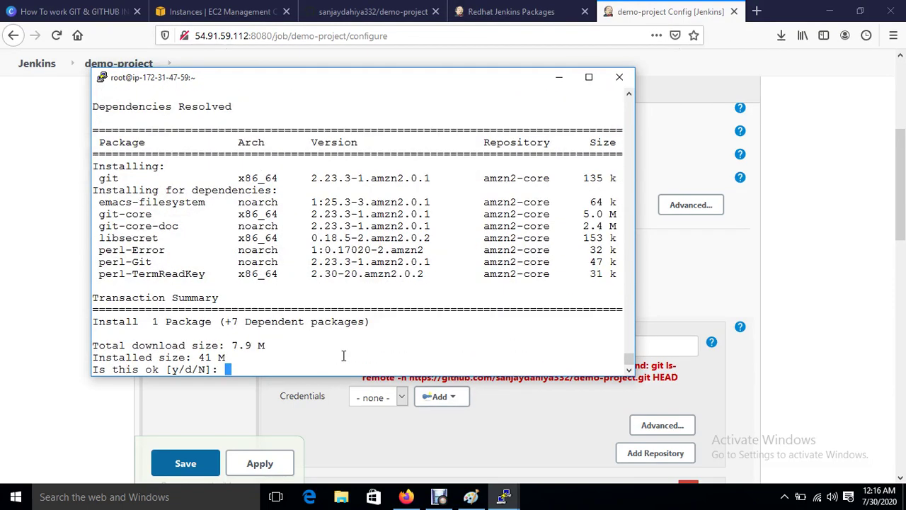
pyautogui.write('y')
pyautogui.press('Return')
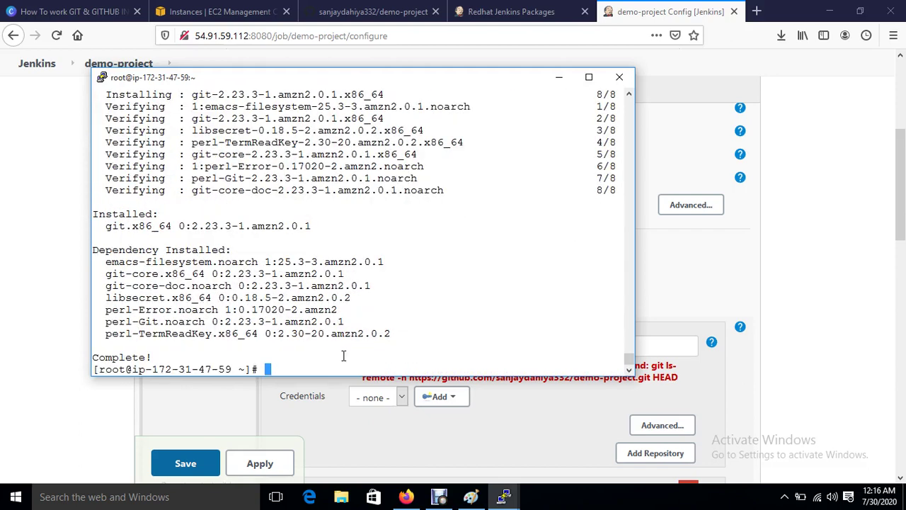
pyautogui.click(792, 342)
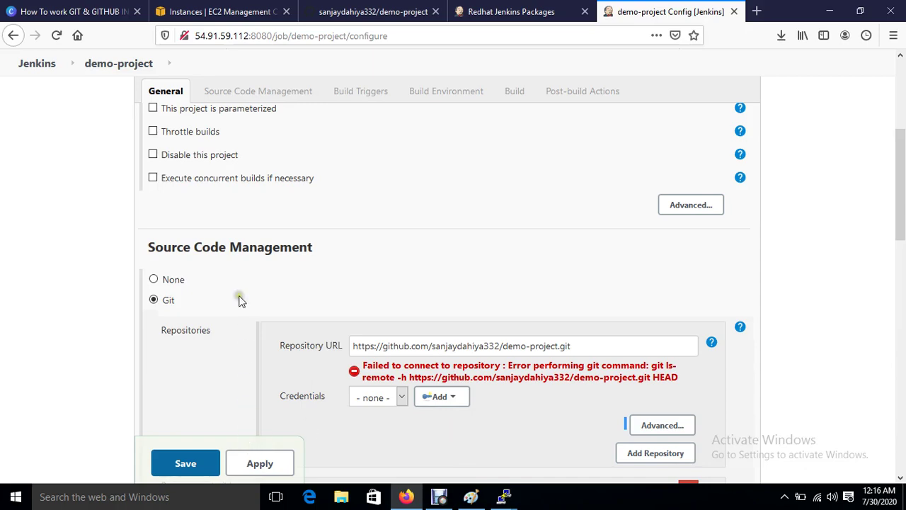
pyautogui.click(241, 89)
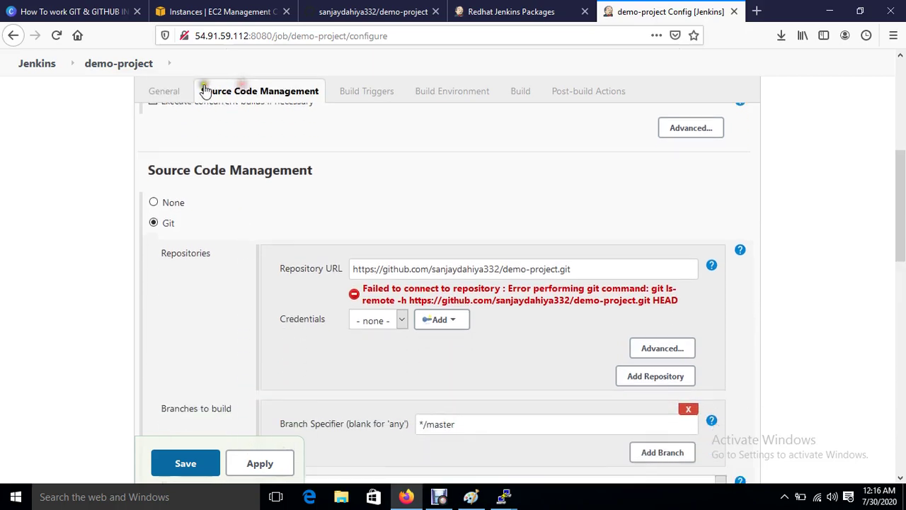
pyautogui.click(173, 88)
pyautogui.scroll(-5, 447, 281)
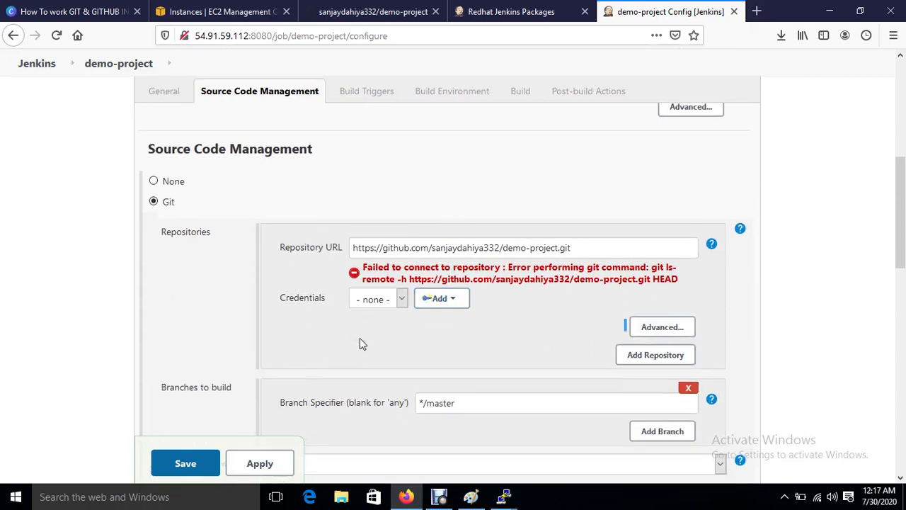
# Step: Leave the configure page without saving and reopen demo-project from the Jenkins dashboard
pyautogui.moveTo(576, 249); pyautogui.dragTo(229, 281)
pyautogui.hotkey('ctrl', 'c')
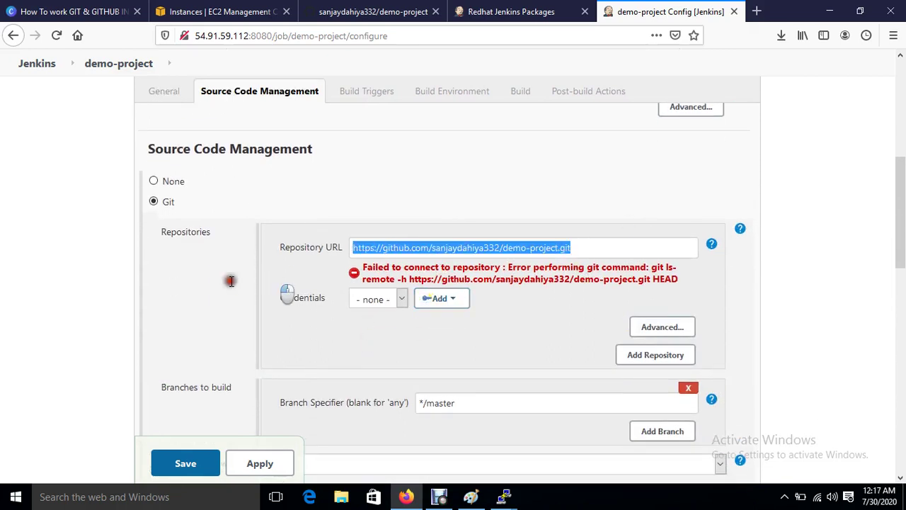
pyautogui.click(228, 276)
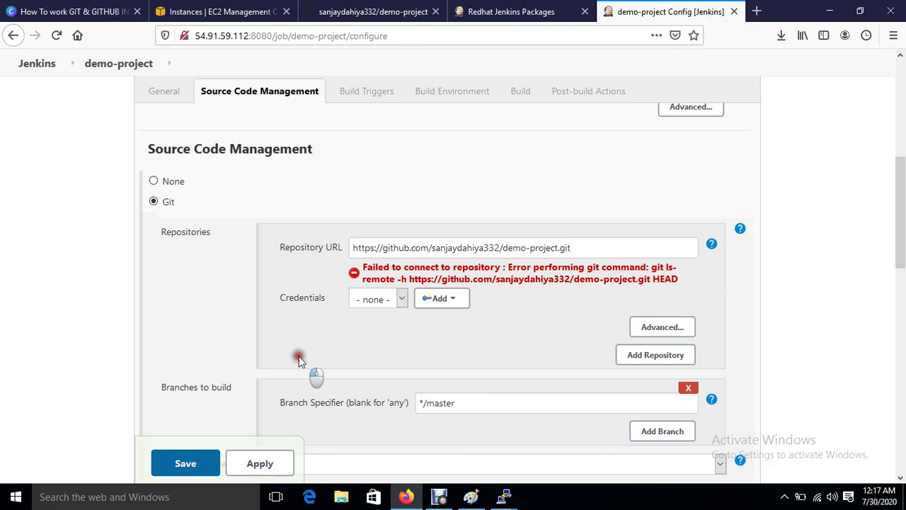
pyautogui.click(109, 64)
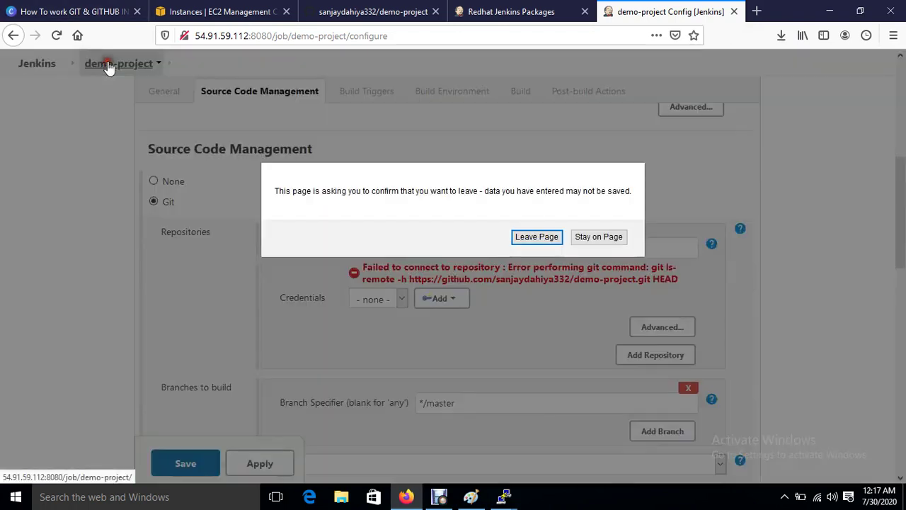
pyautogui.click(538, 241)
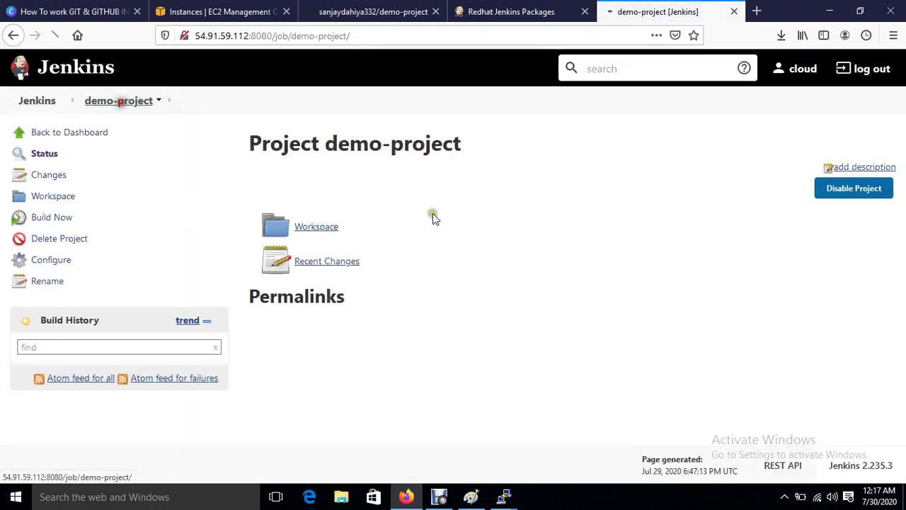
pyautogui.click(32, 100)
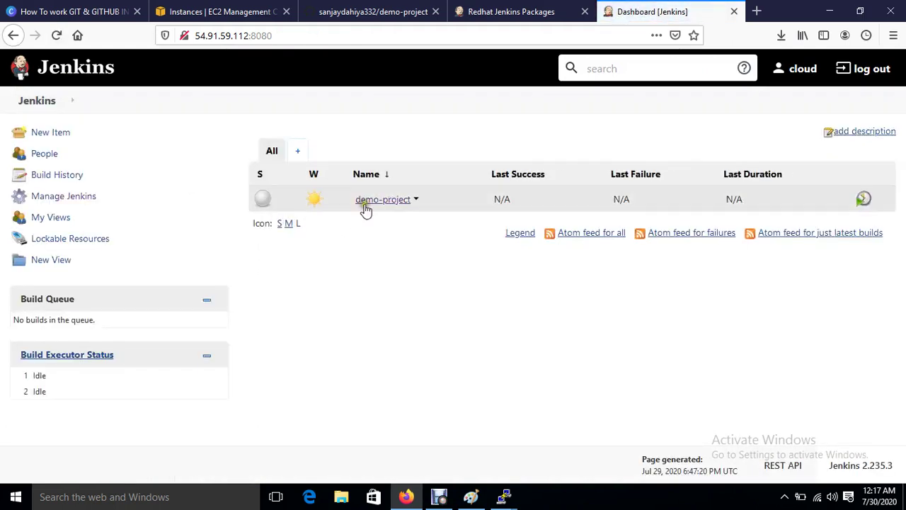
pyautogui.click(389, 201)
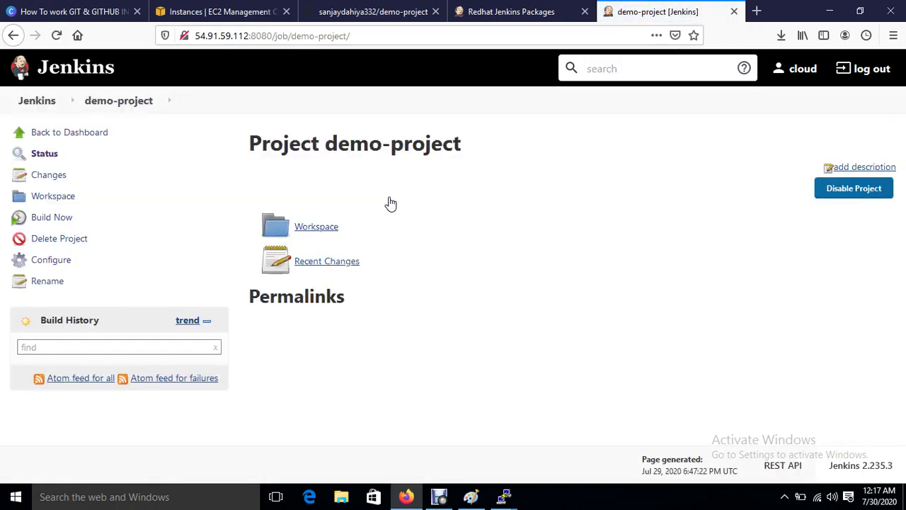
# Step: Set source code management to Git with the pasted GitHub repository URL
pyautogui.click(51, 259)
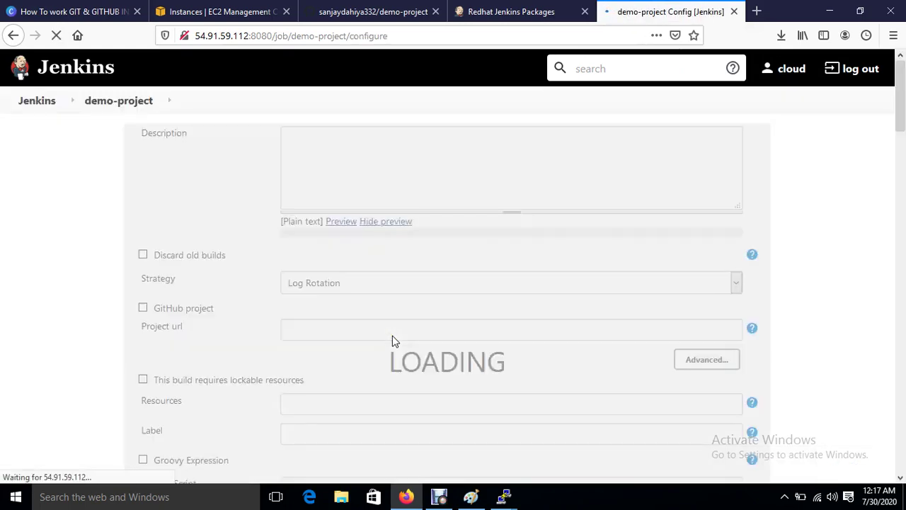
pyautogui.scroll(-7, 395, 342)
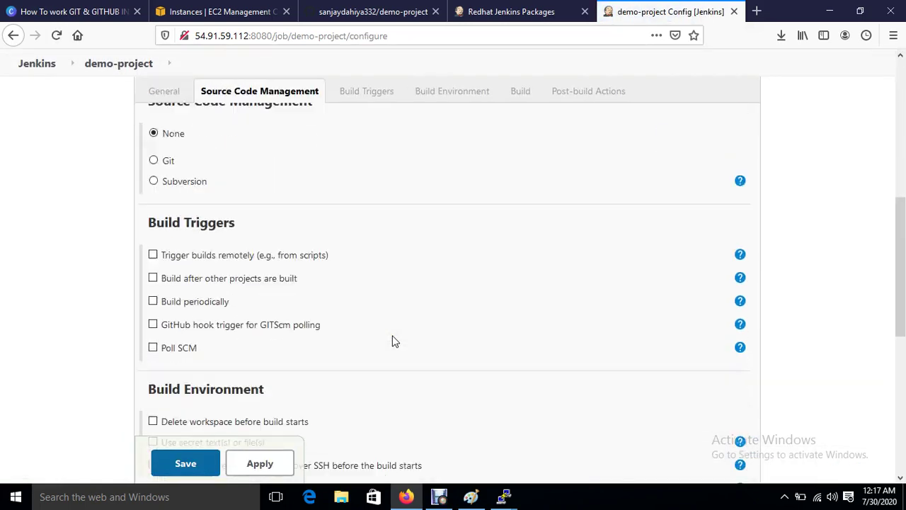
pyautogui.scroll(3, 395, 342)
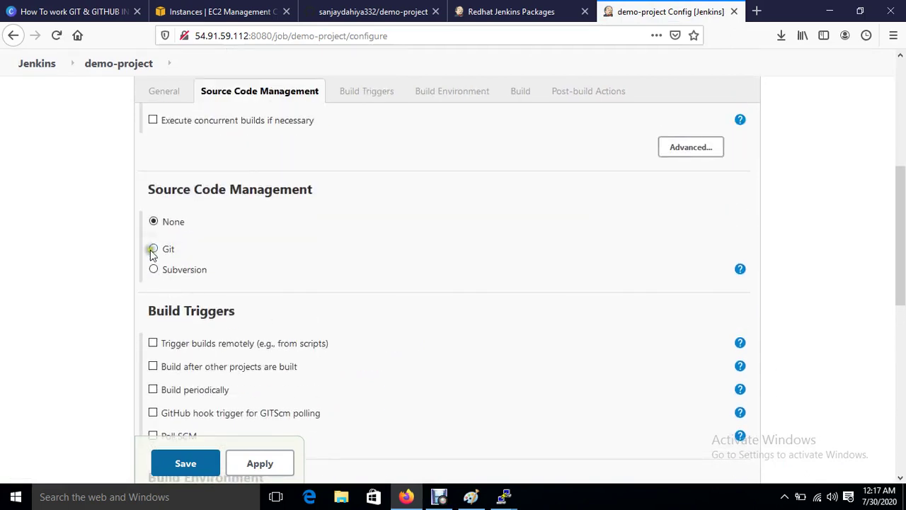
pyautogui.click(153, 248)
pyautogui.click(405, 285)
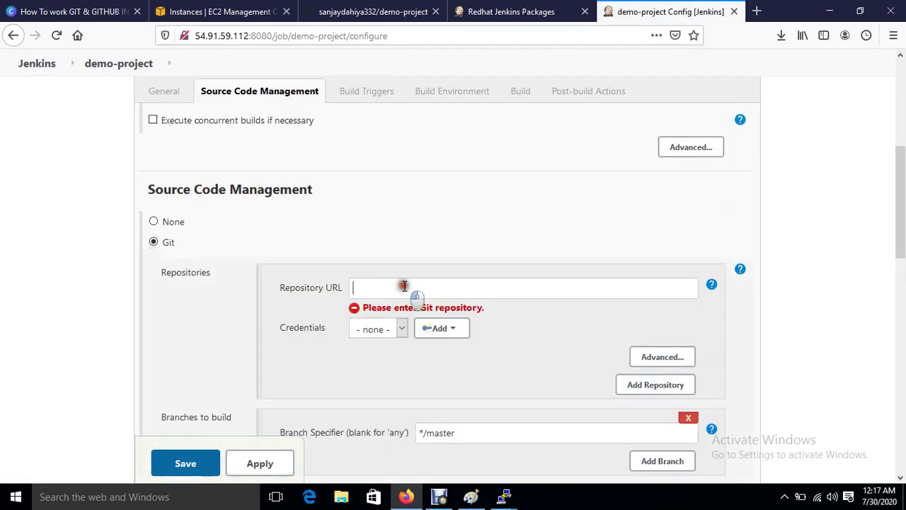
pyautogui.hotkey('ctrl', 'v')
pyautogui.click(471, 382)
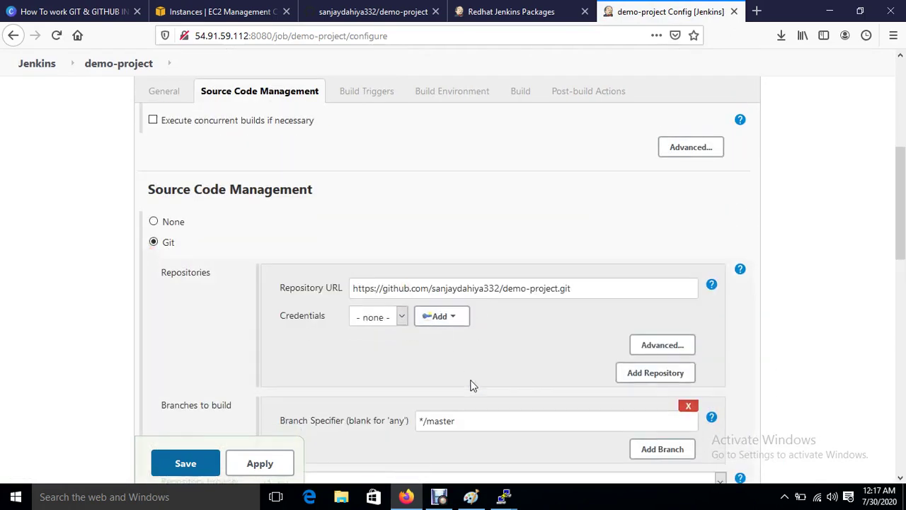
# Step: Enable the GitHub hook trigger for GITScm polling build trigger
pyautogui.scroll(-5, 473, 386)
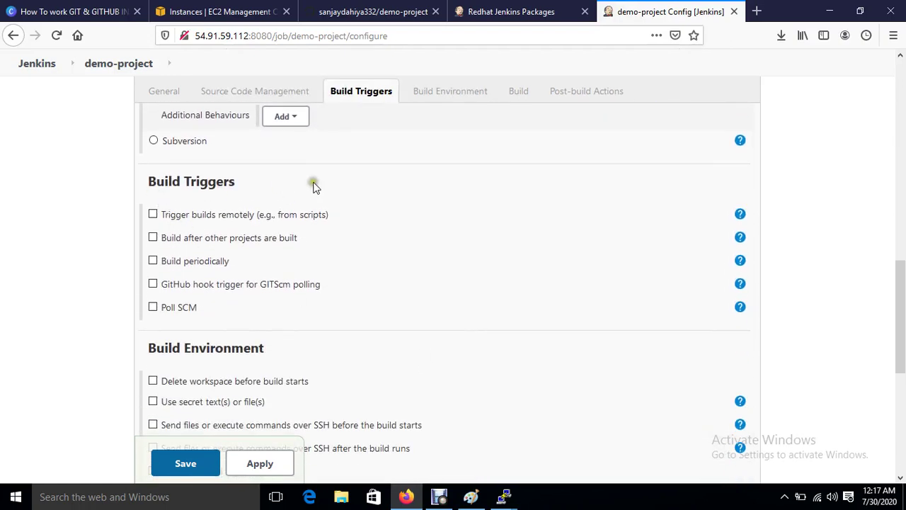
pyautogui.click(154, 285)
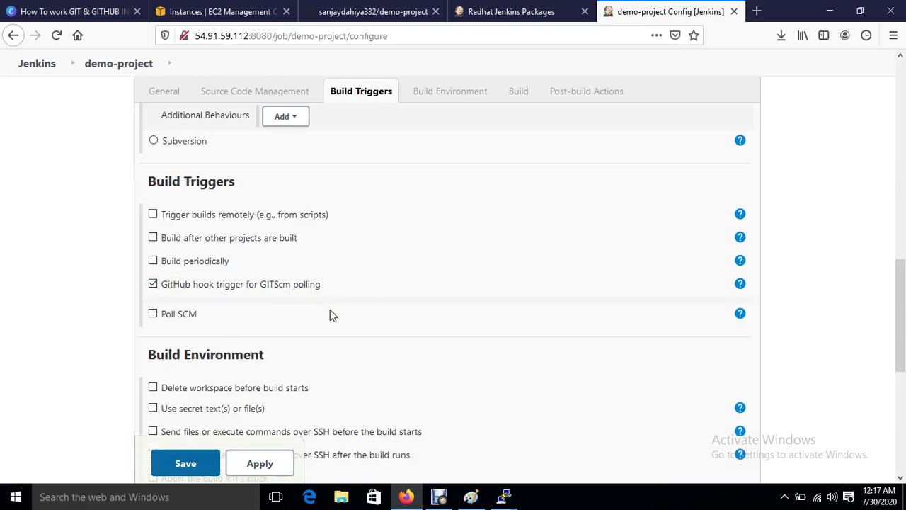
pyautogui.scroll(-5, 330, 309)
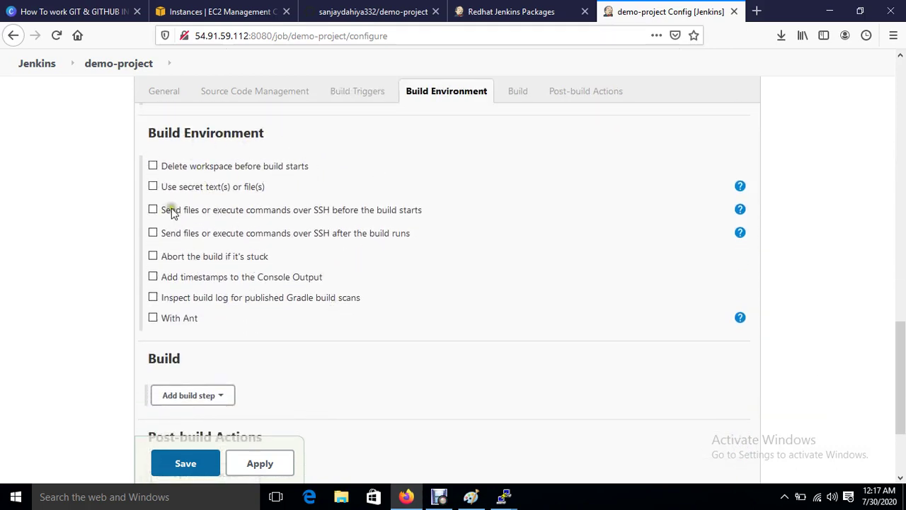
pyautogui.scroll(-3, 248, 331)
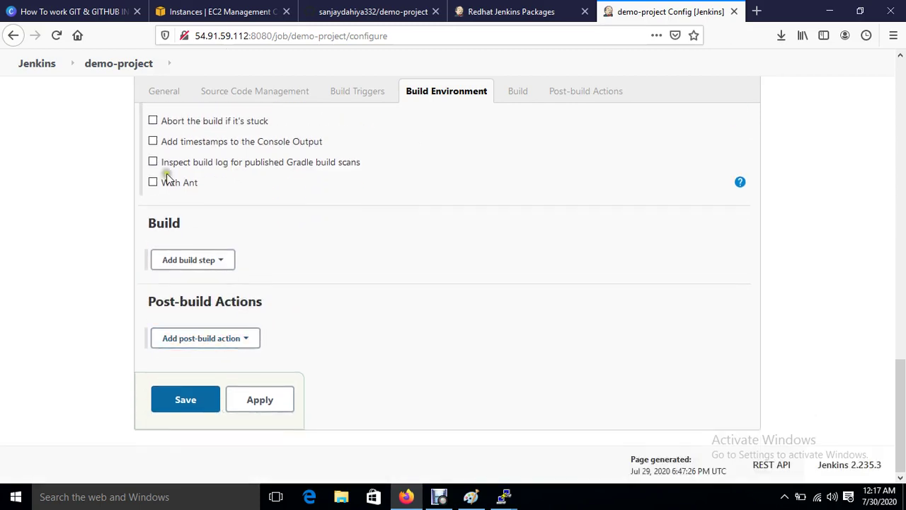
# Step: Add a Send files or execute commands over SSH build step and check its SSH server choices
pyautogui.click(211, 262)
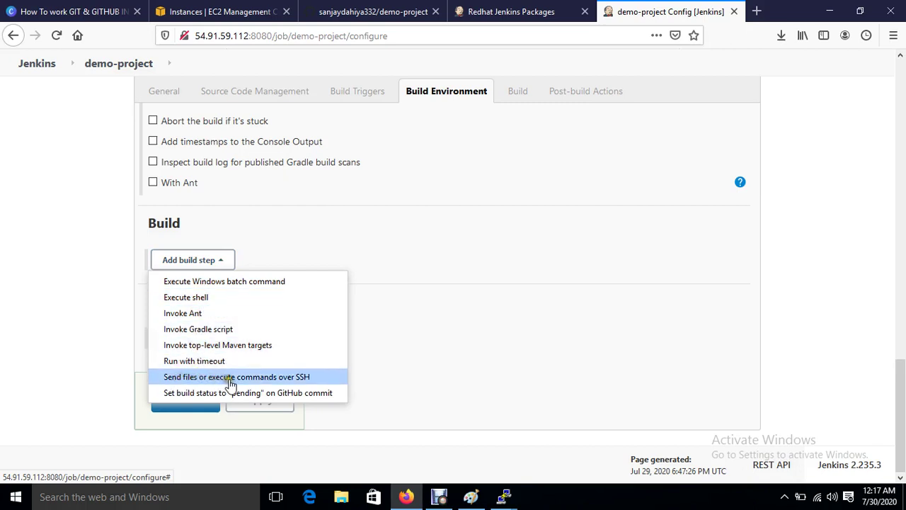
pyautogui.click(277, 379)
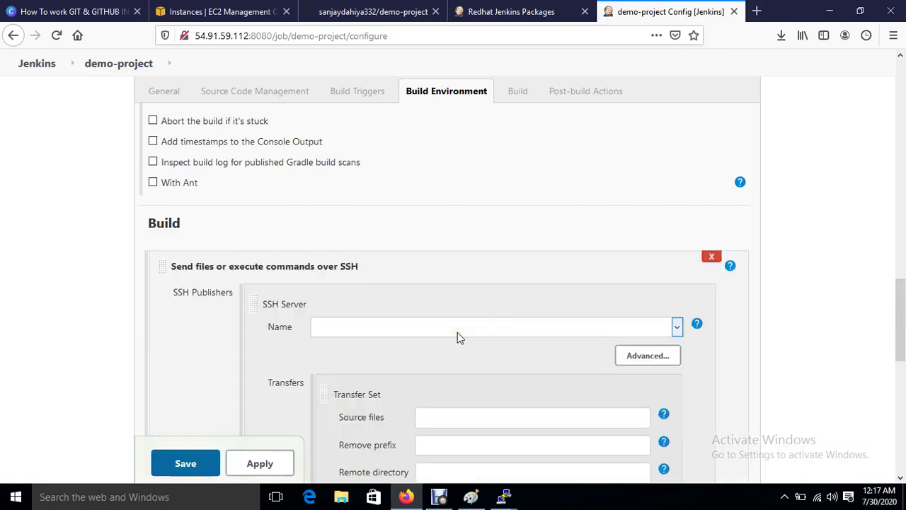
pyautogui.scroll(-2, 457, 332)
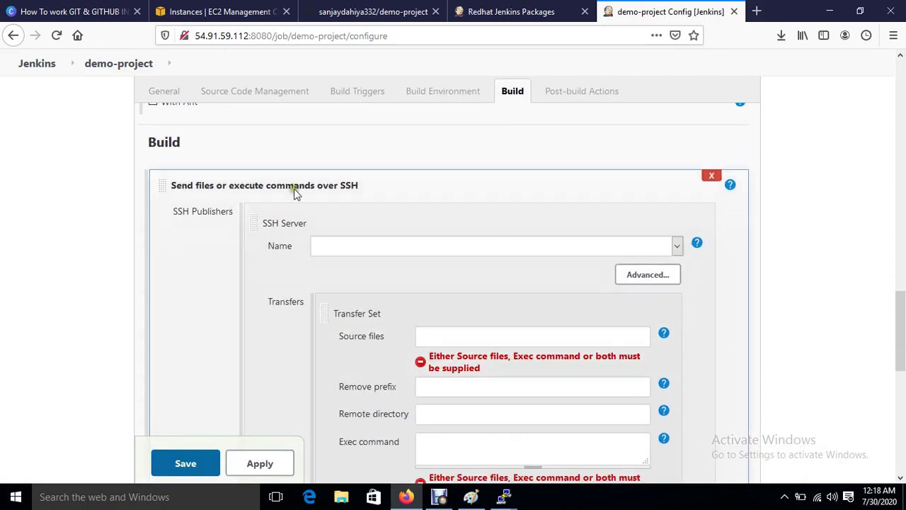
pyautogui.click(453, 451)
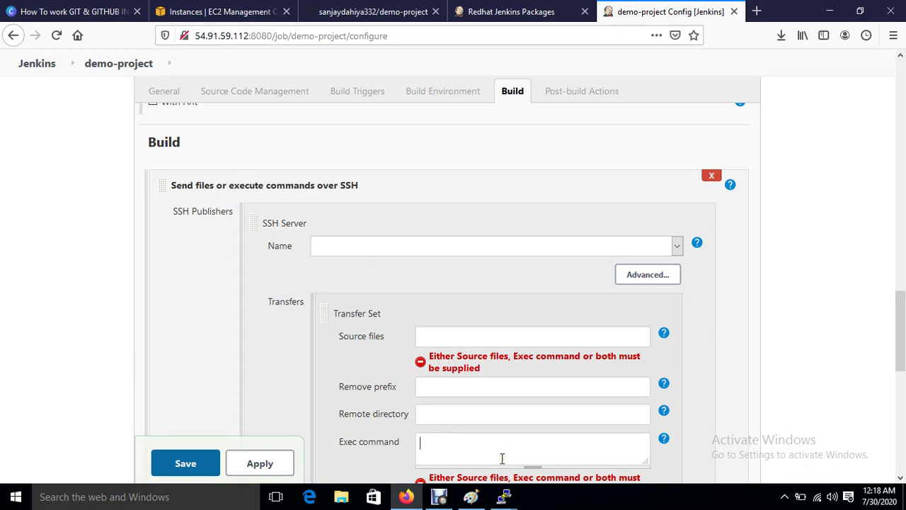
pyautogui.click(324, 247)
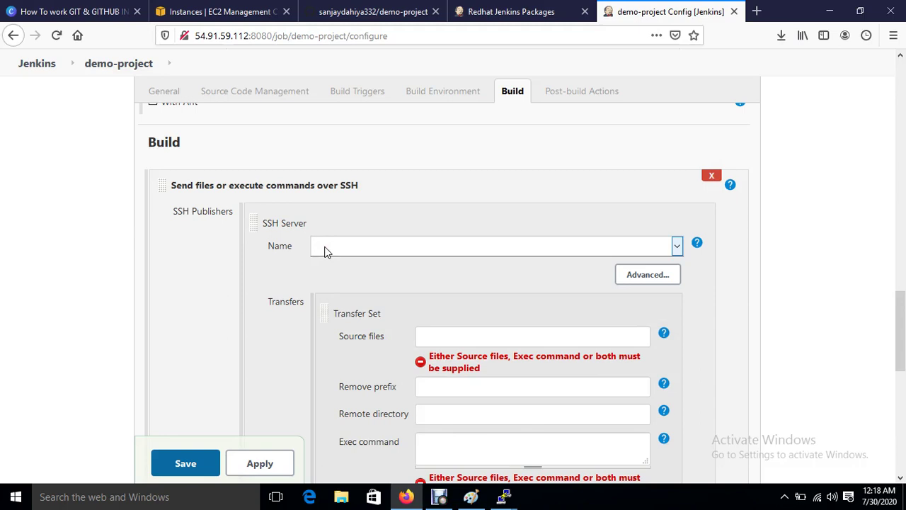
pyautogui.click(325, 249)
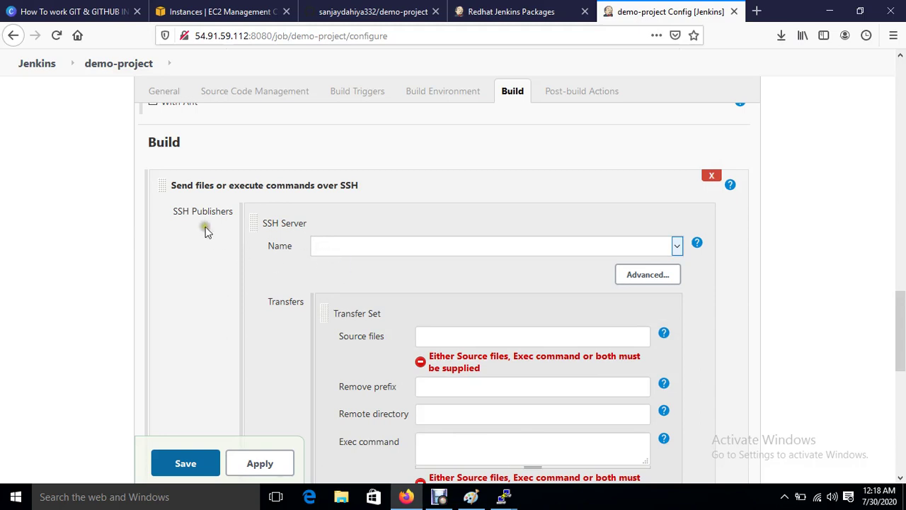
pyautogui.click(177, 185)
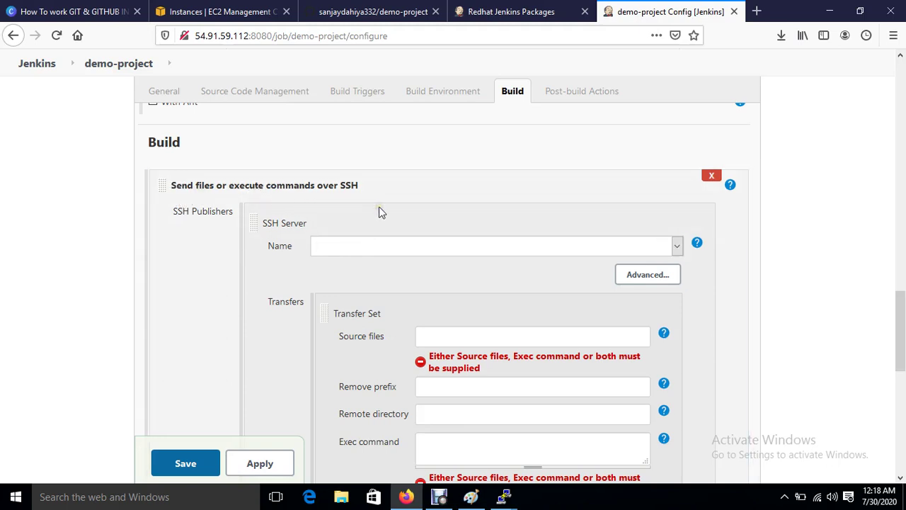
pyautogui.scroll(-1, 380, 212)
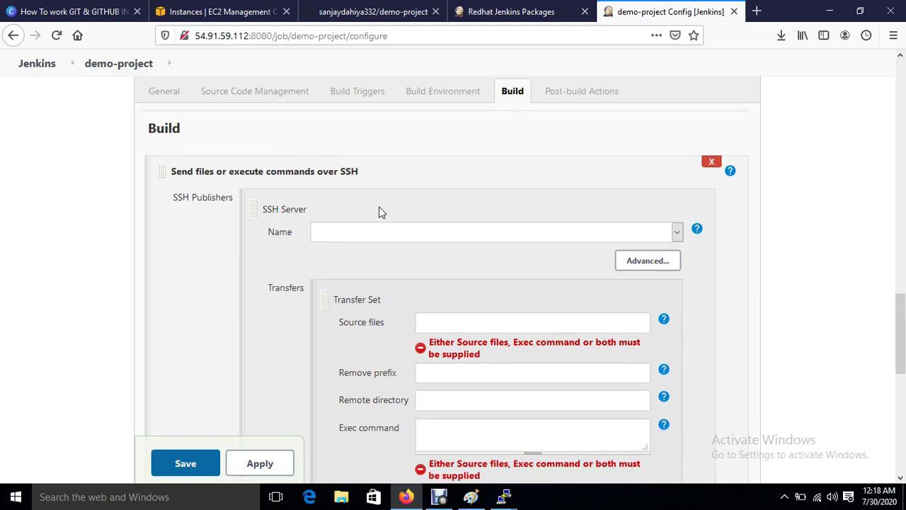
pyautogui.click(428, 412)
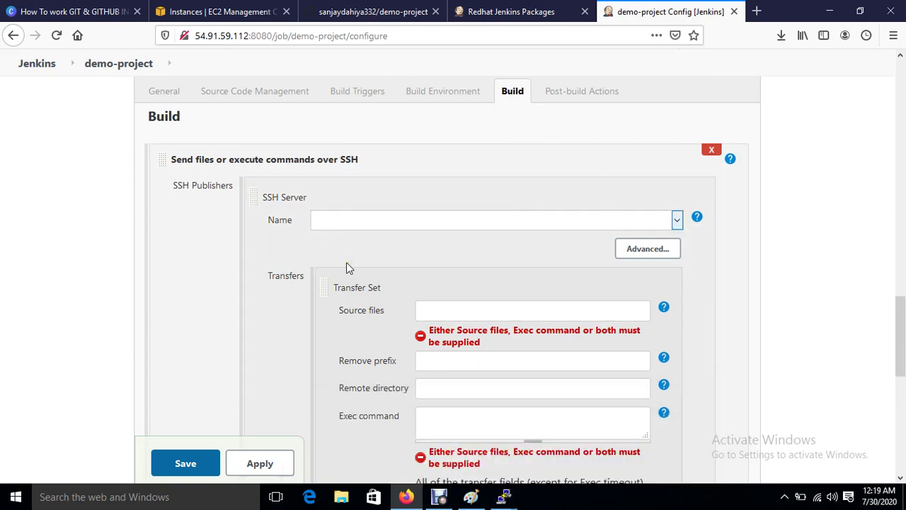
pyautogui.click(368, 225)
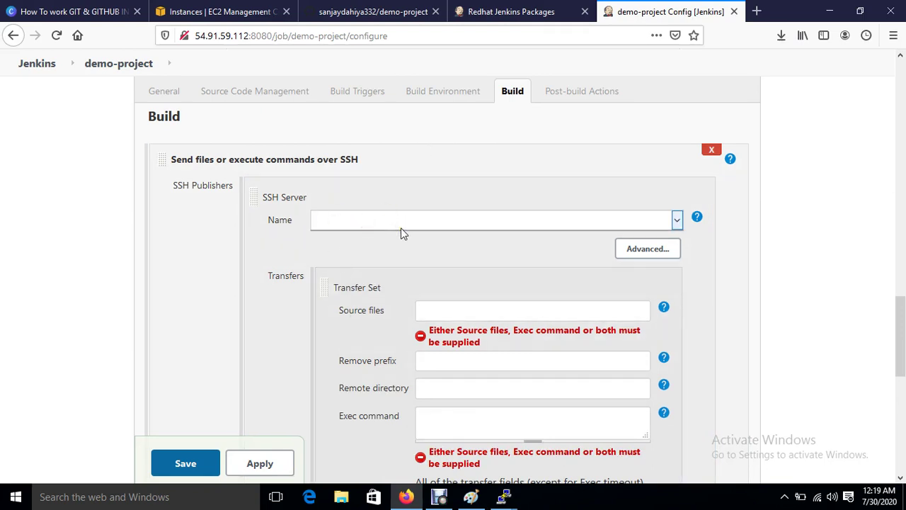
# Step: Delete the SSH build step, leave without saving, and go to Manage Jenkins > Configure System
pyautogui.click(712, 151)
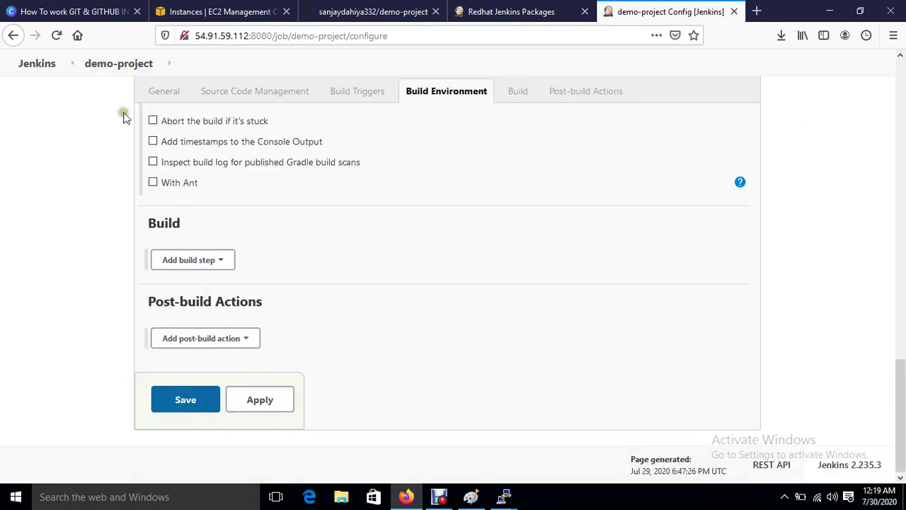
pyautogui.click(36, 67)
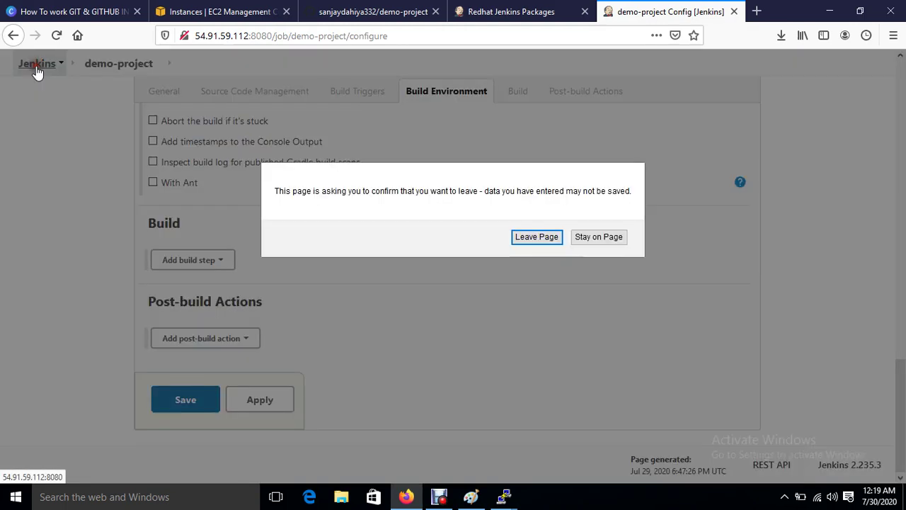
pyautogui.click(523, 238)
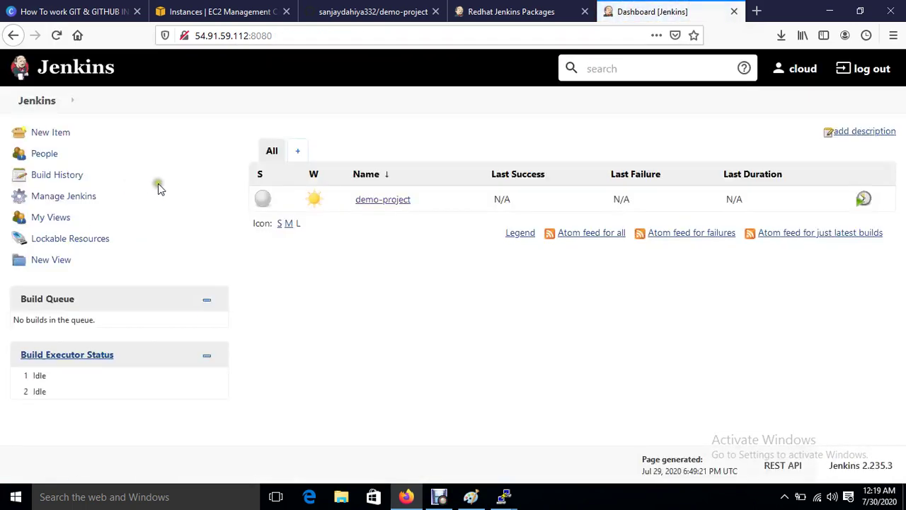
pyautogui.click(63, 196)
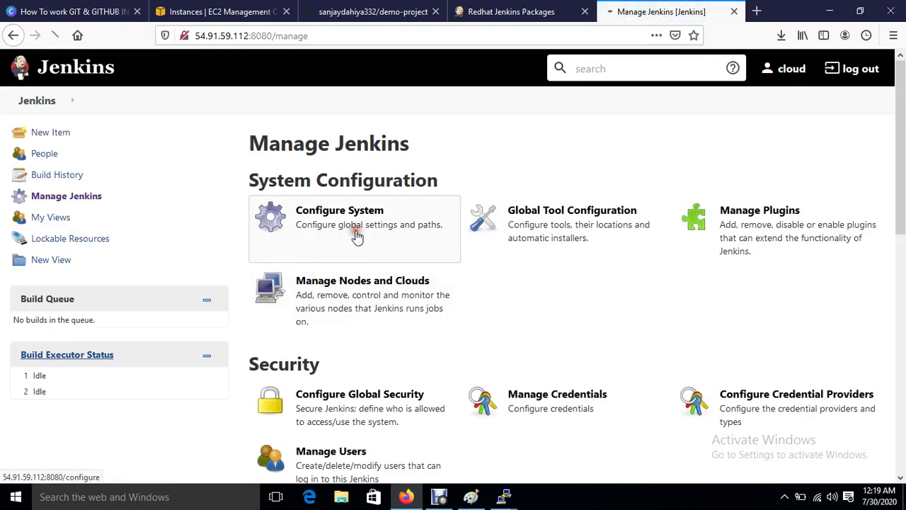
pyautogui.click(357, 237)
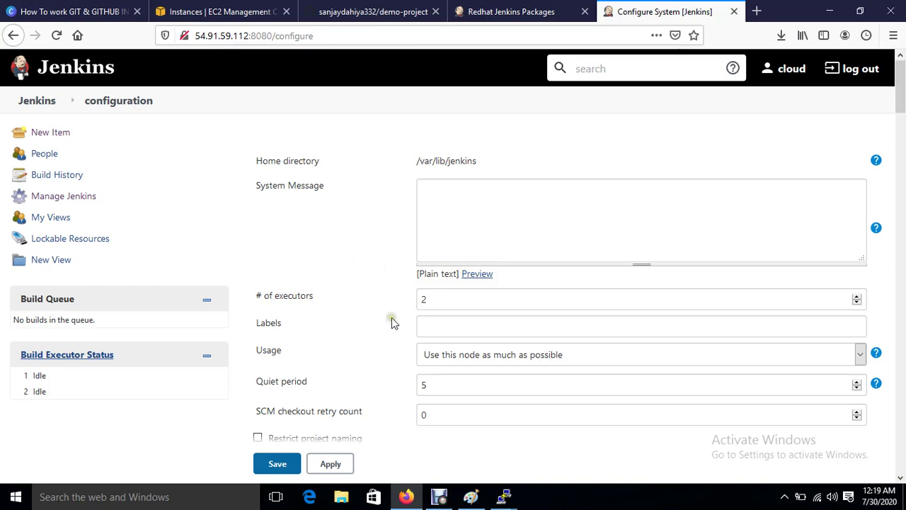
# Step: Add an SSH server entry under Publish over SSH and name it jenkins
pyautogui.scroll(-20, 391, 318)
pyautogui.scroll(-15, 393, 322)
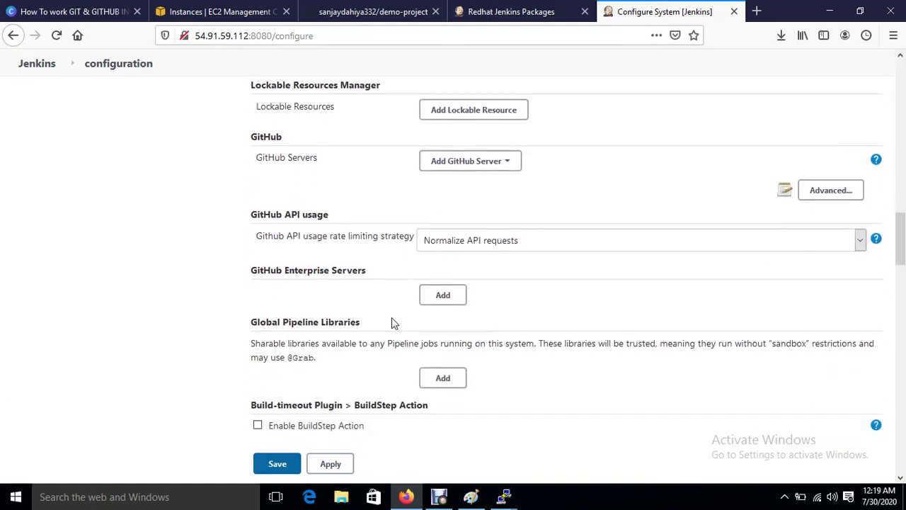
pyautogui.scroll(-10, 393, 323)
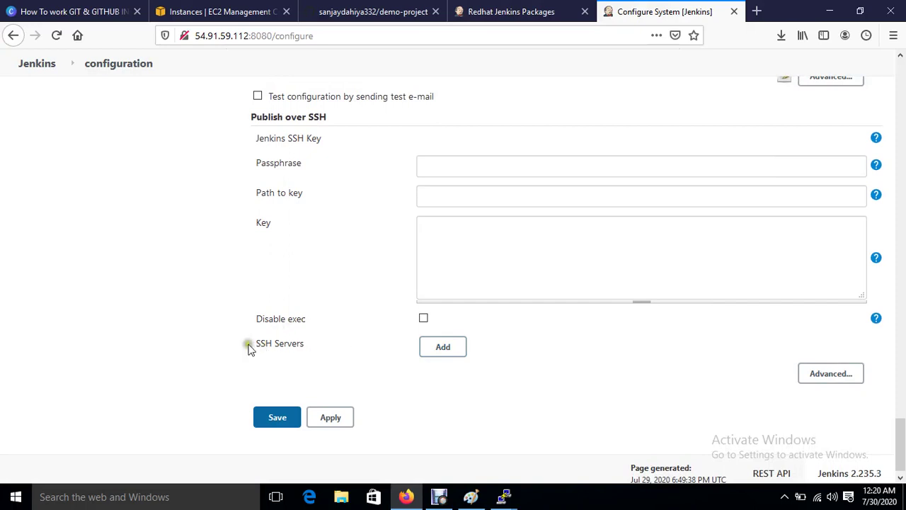
pyautogui.moveTo(247, 341); pyautogui.dragTo(319, 346)
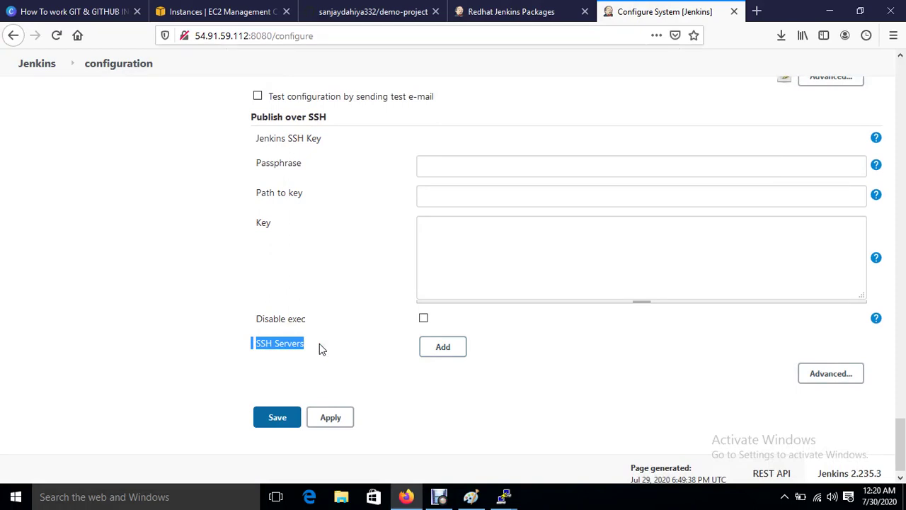
pyautogui.click(438, 405)
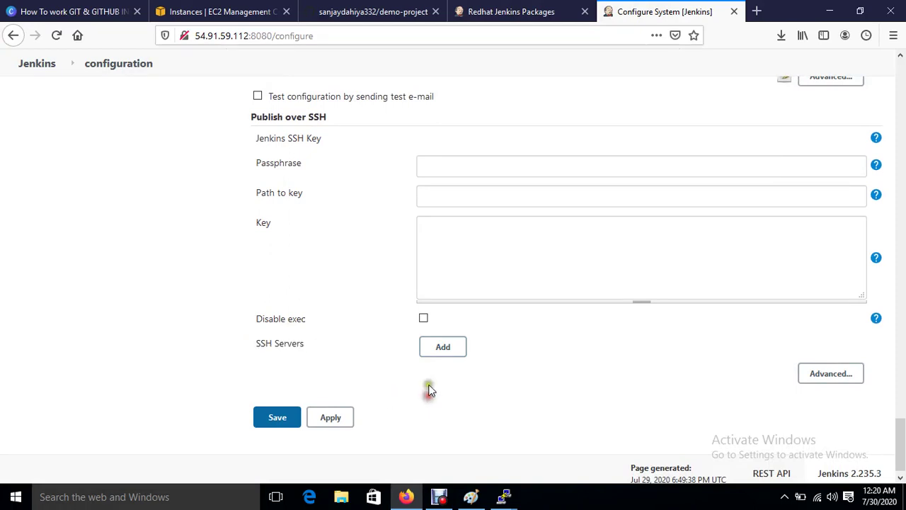
pyautogui.click(443, 348)
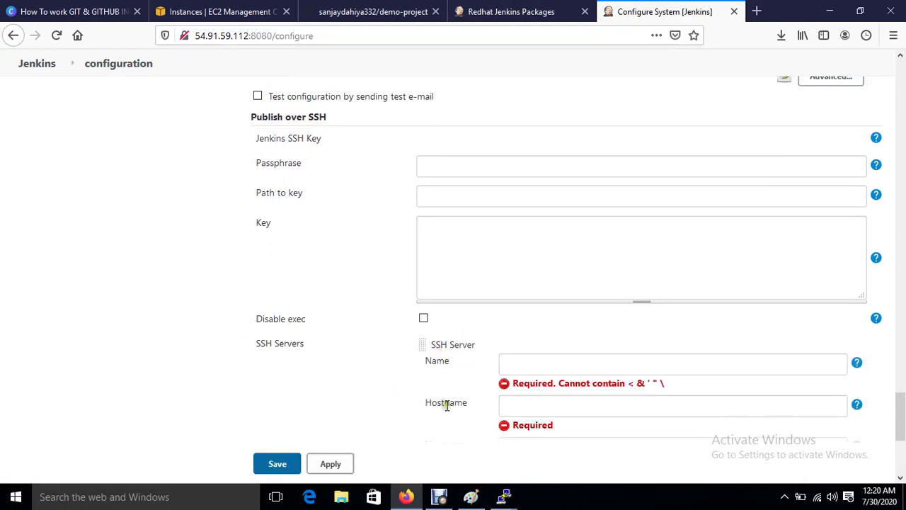
pyautogui.scroll(-3, 447, 404)
pyautogui.click(529, 224)
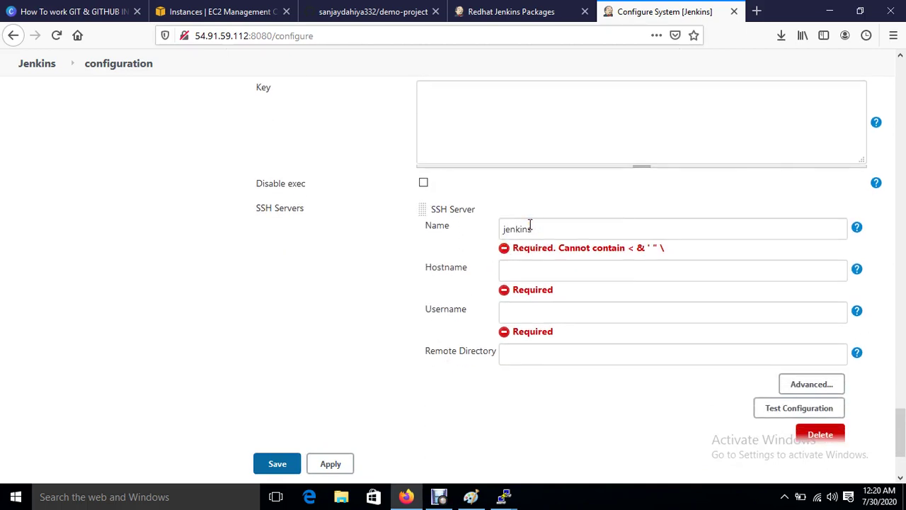
pyautogui.click(530, 269)
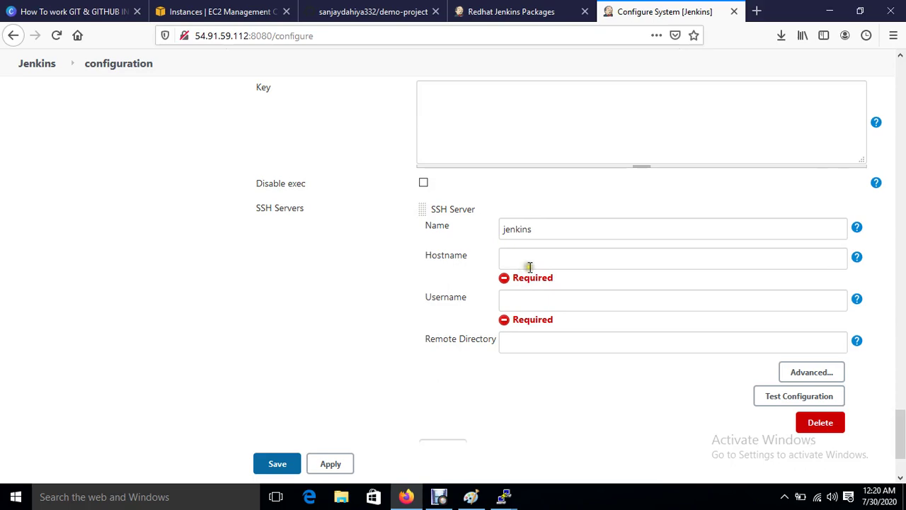
# Step: Select only Jenkins-Server in the EC2 console and copy its private IP 172.31.47.59
pyautogui.click(164, 12)
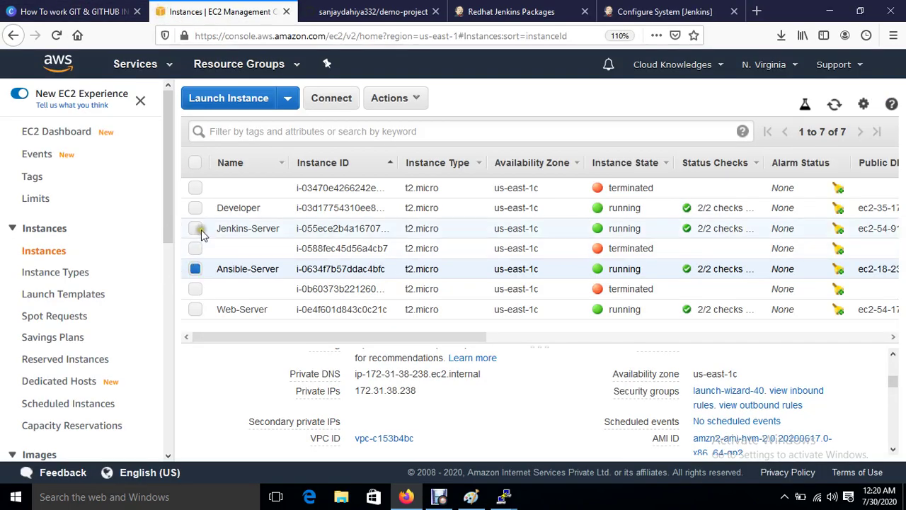
pyautogui.click(200, 232)
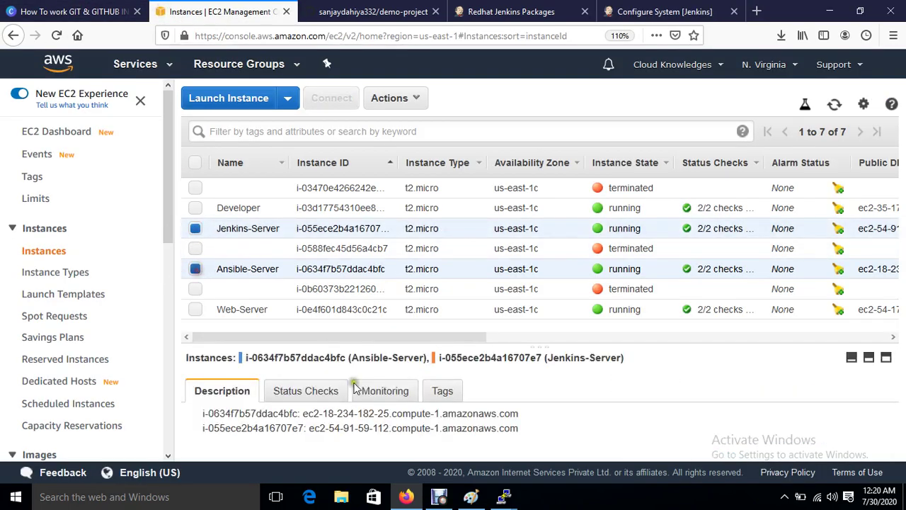
pyautogui.scroll(-5, 418, 403)
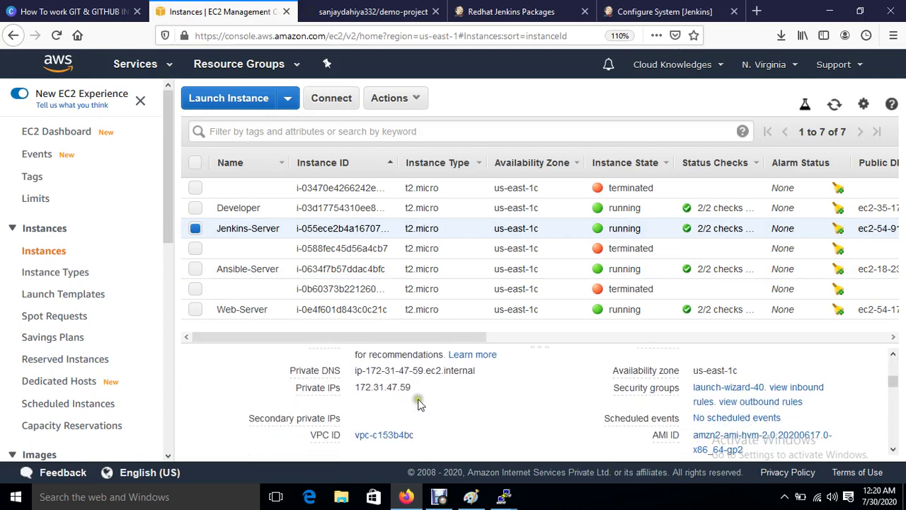
pyautogui.click(423, 389)
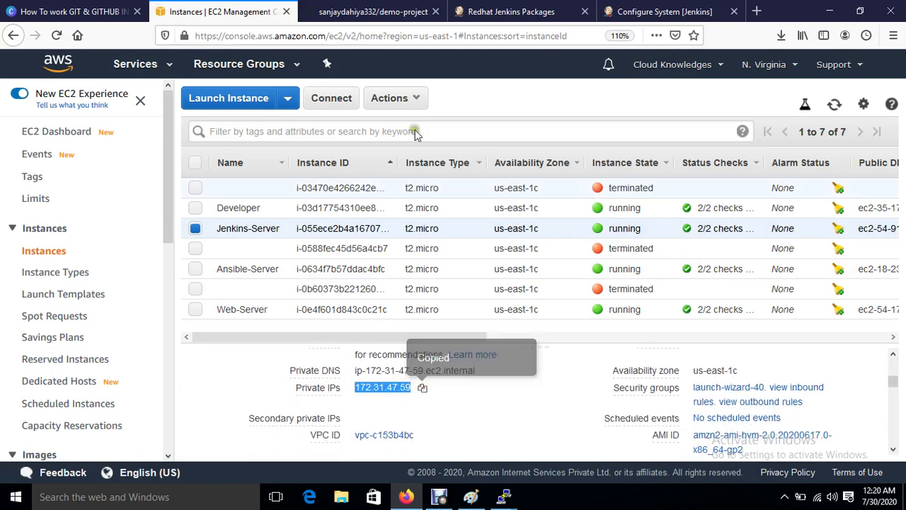
pyautogui.click(658, 10)
# Step: Set the jenkins SSH server's hostname to 172.31.47.59 and username to root
pyautogui.click(550, 260)
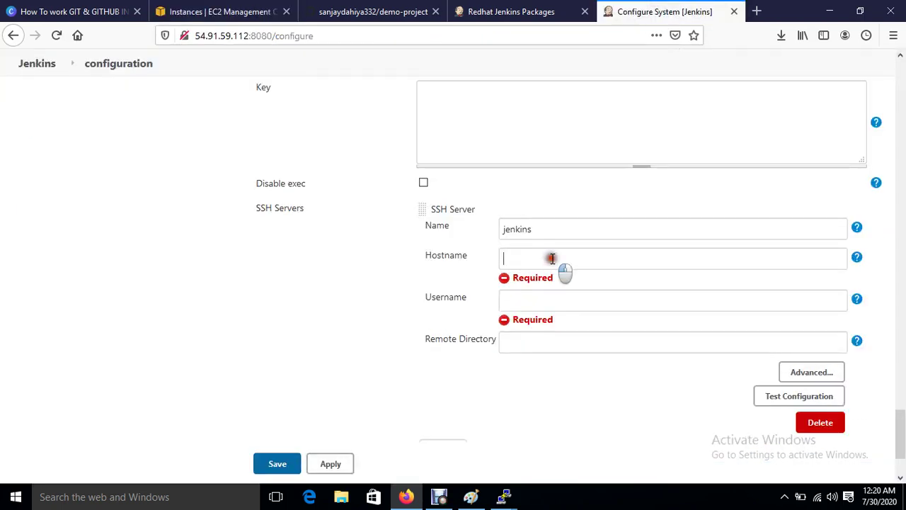
pyautogui.hotkey('ctrl', 'v')
pyautogui.click(525, 299)
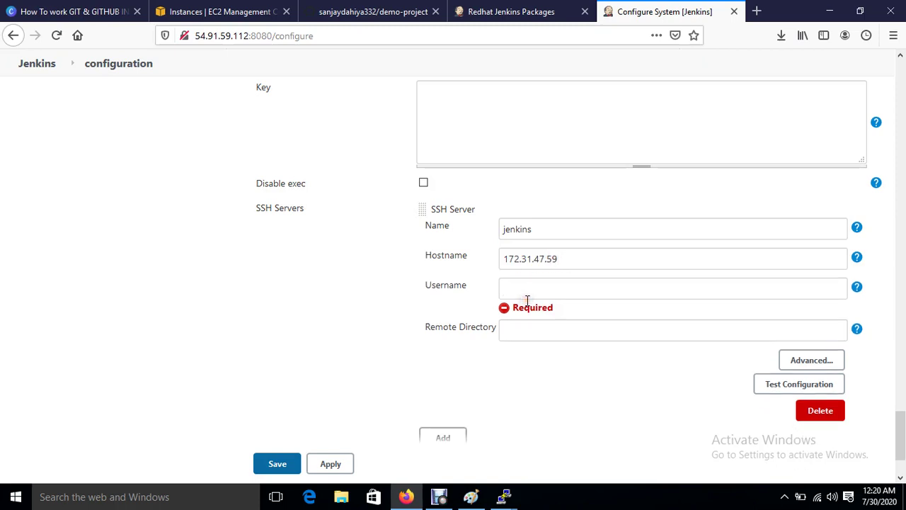
pyautogui.write('root')
# Step: Enable password authentication in the advanced options and enter the root password
pyautogui.click(804, 361)
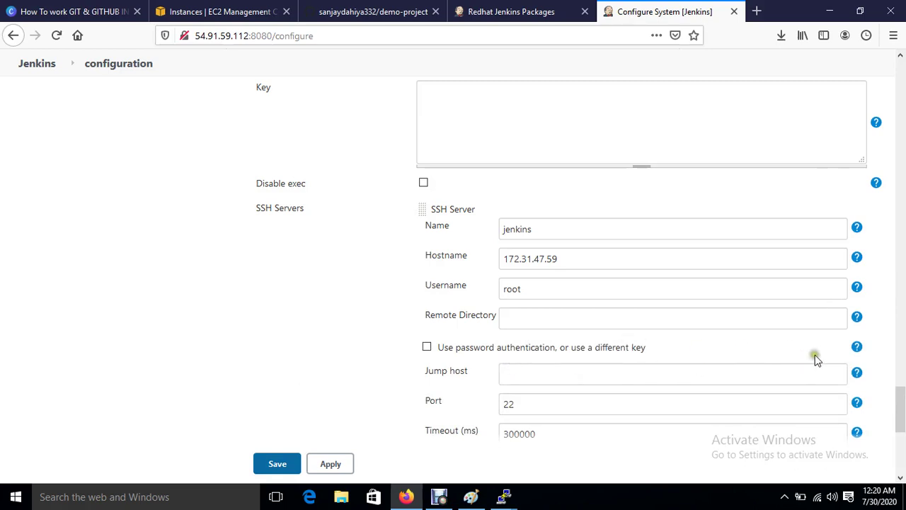
pyautogui.scroll(-3, 814, 360)
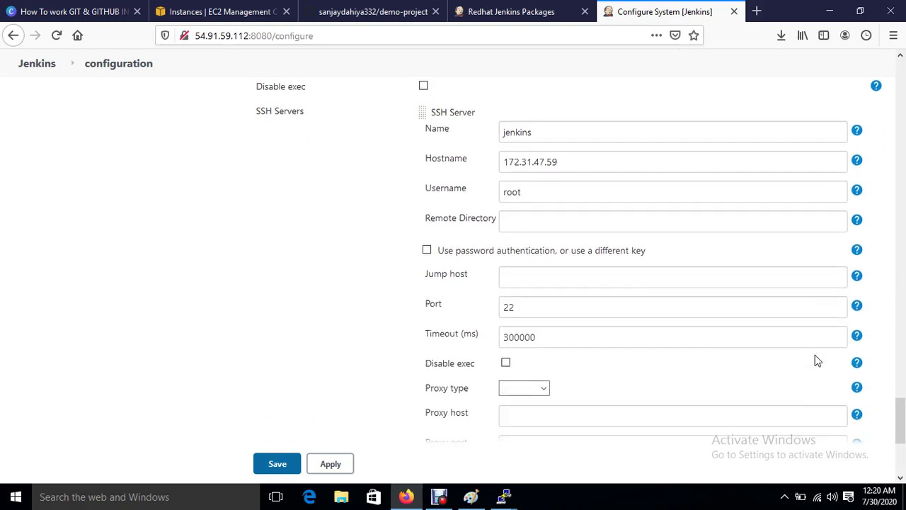
pyautogui.click(428, 239)
pyautogui.scroll(-5, 426, 237)
pyautogui.scroll(4, 427, 241)
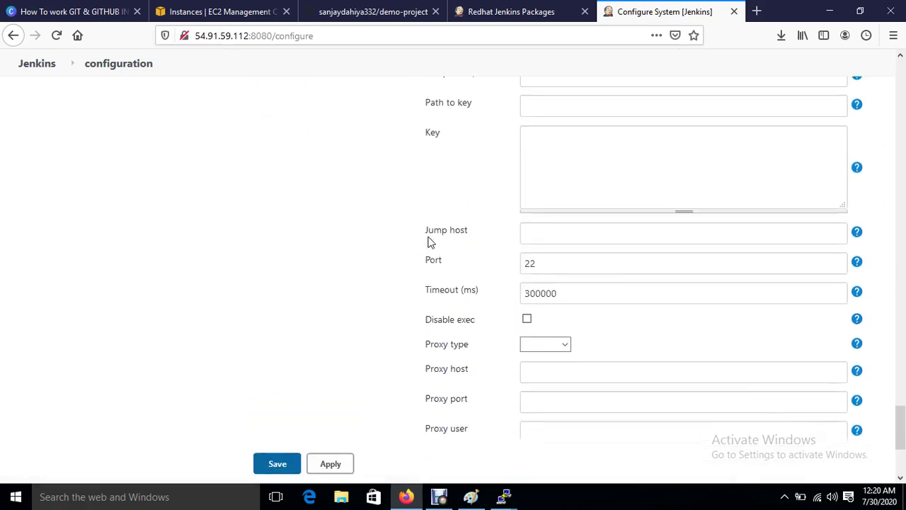
pyautogui.scroll(4, 429, 240)
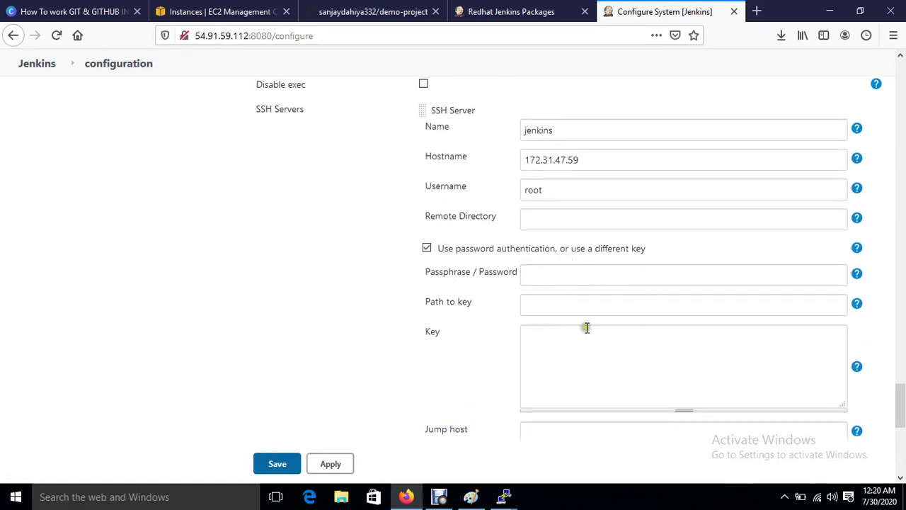
pyautogui.click(536, 333)
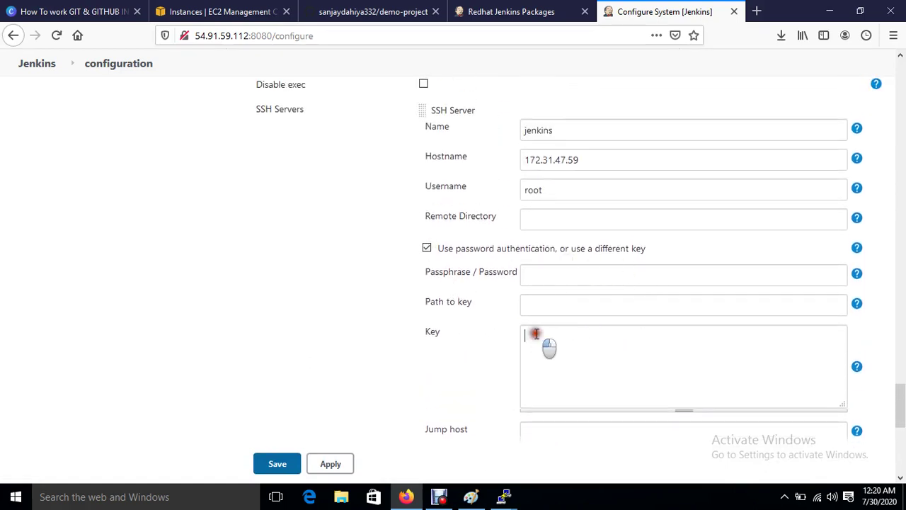
pyautogui.click(550, 272)
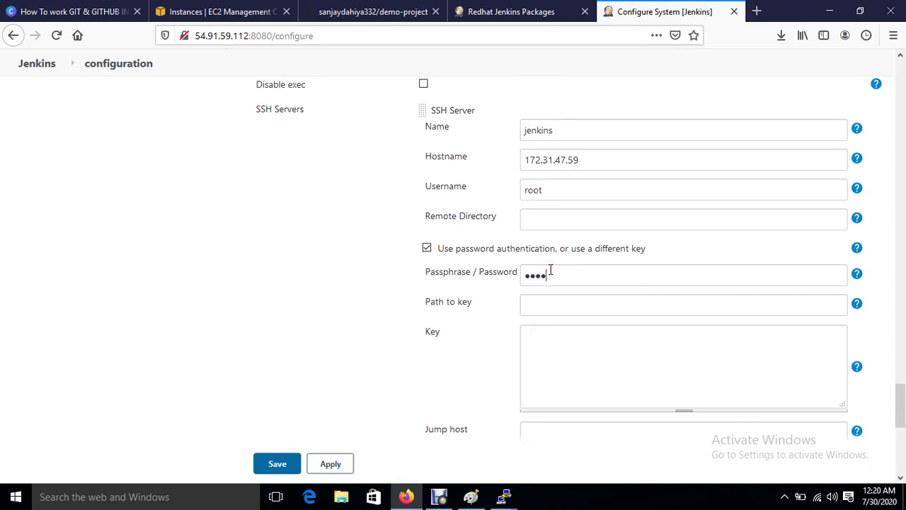
# Step: Test the SSH server configuration, which fails with Auth fail
pyautogui.scroll(-1, 550, 269)
pyautogui.scroll(-5, 550, 269)
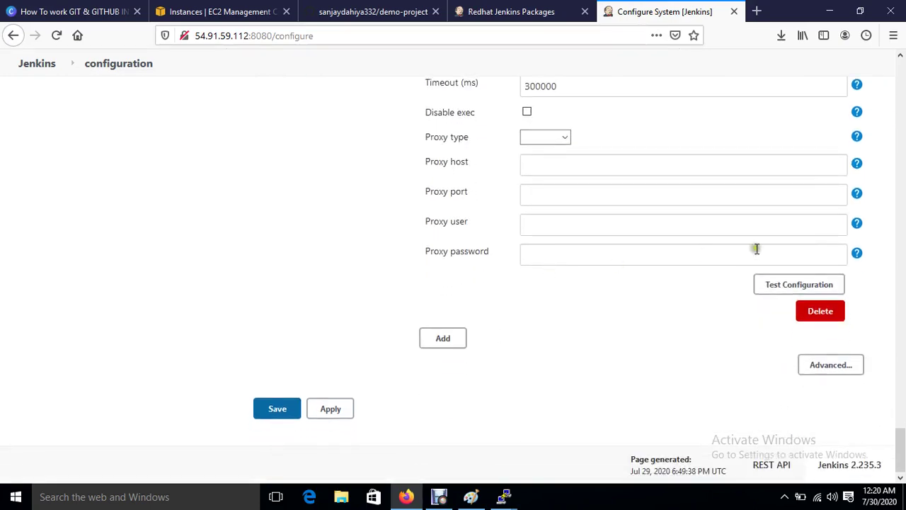
pyautogui.click(787, 283)
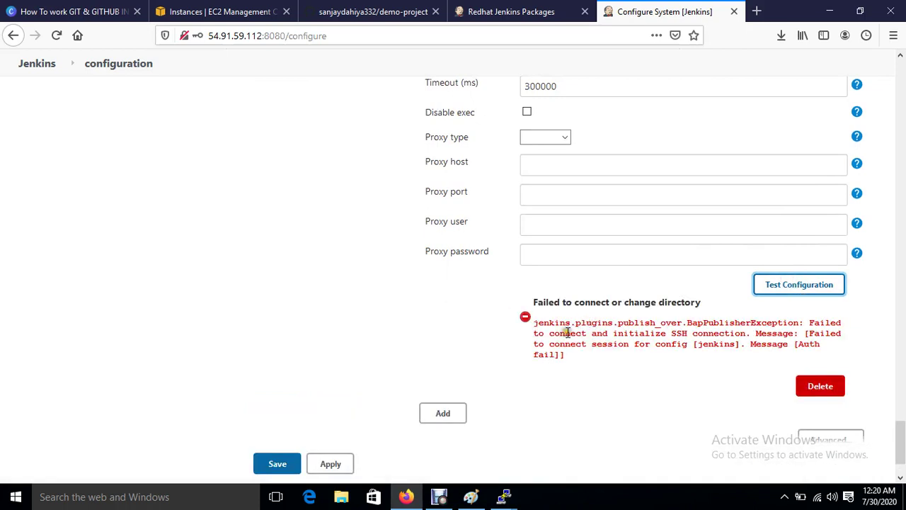
pyautogui.scroll(4, 568, 332)
pyautogui.scroll(8, 568, 331)
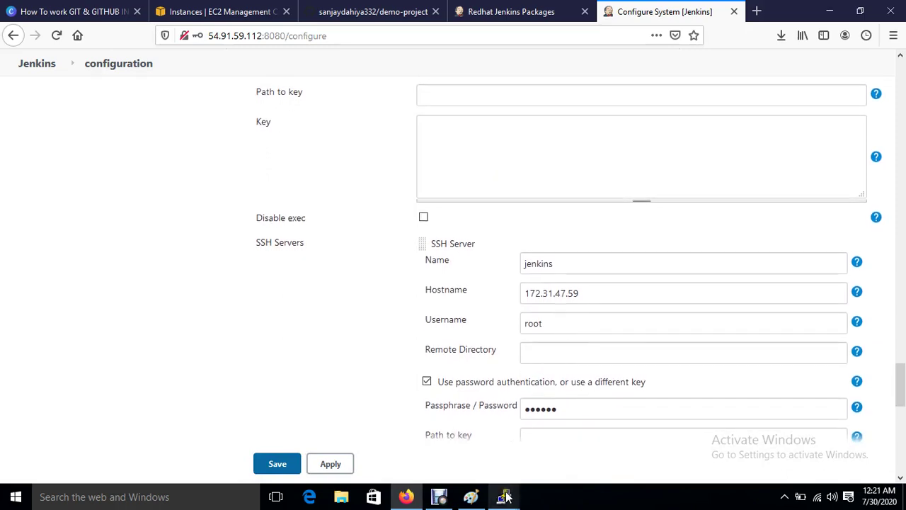
# Step: Change root's password on the server with passwd root
pyautogui.moveTo(504, 496)
pyautogui.click(368, 439)
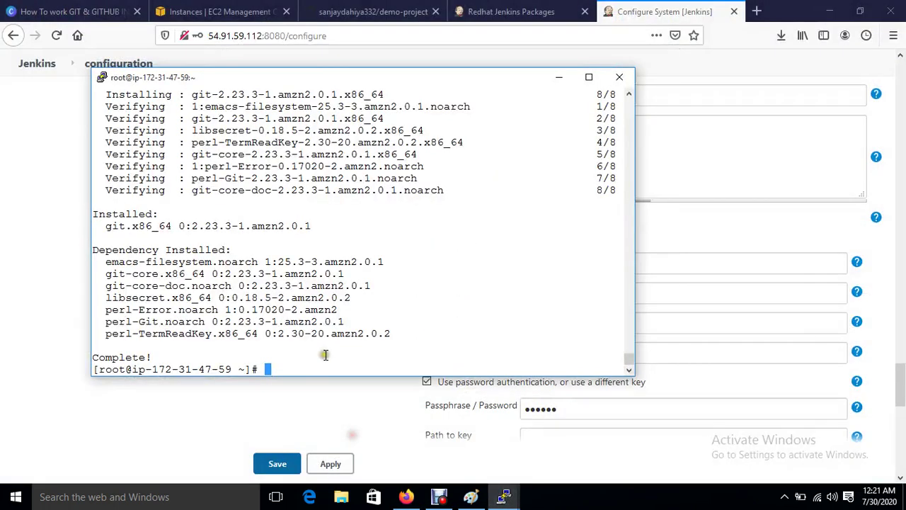
pyautogui.write('passwd')
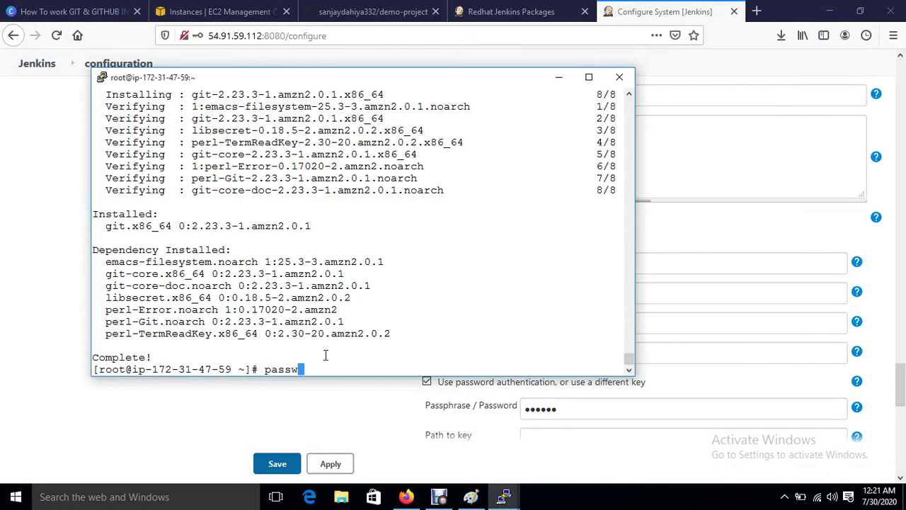
pyautogui.press('Tab')
pyautogui.write('root')
pyautogui.press('Return')
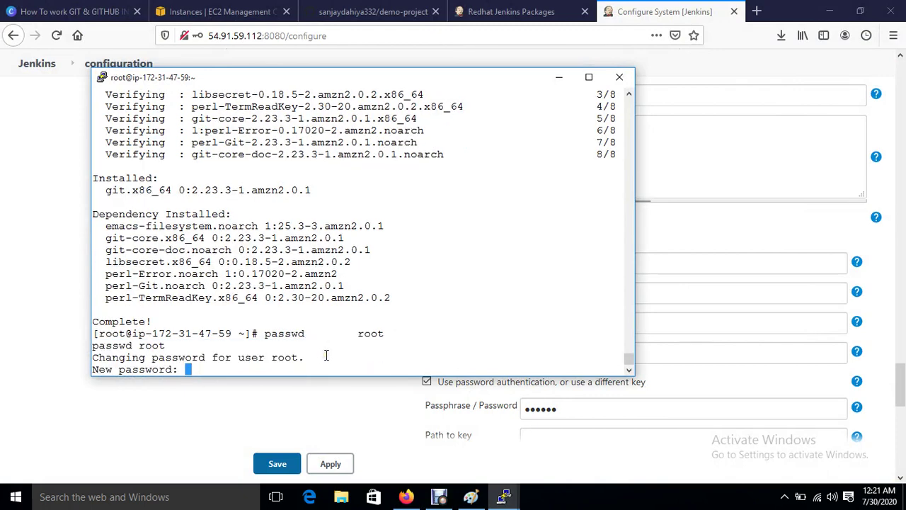
pyautogui.press('Return')
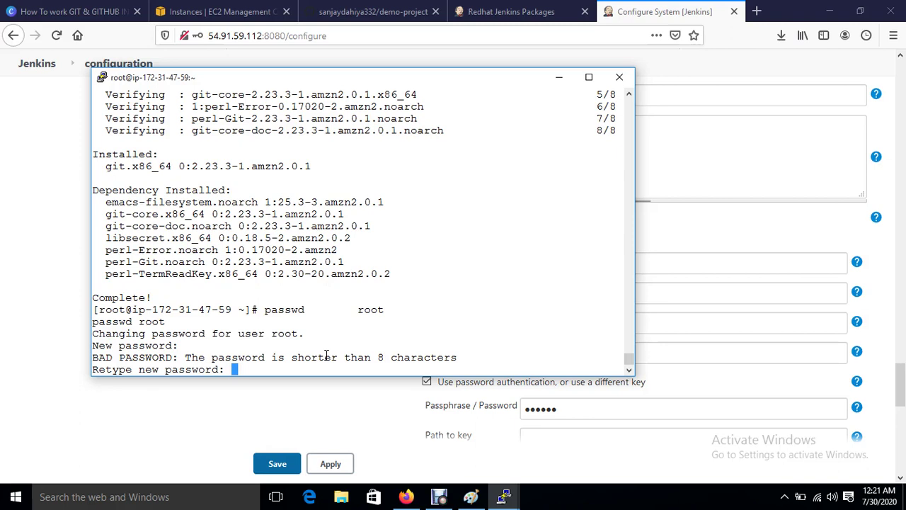
pyautogui.press('Return')
# Step: Open /etc/ssh/sshd_config in vim and uncomment the PermitRootLogin line
pyautogui.press('Return')
pyautogui.write('vim /e')
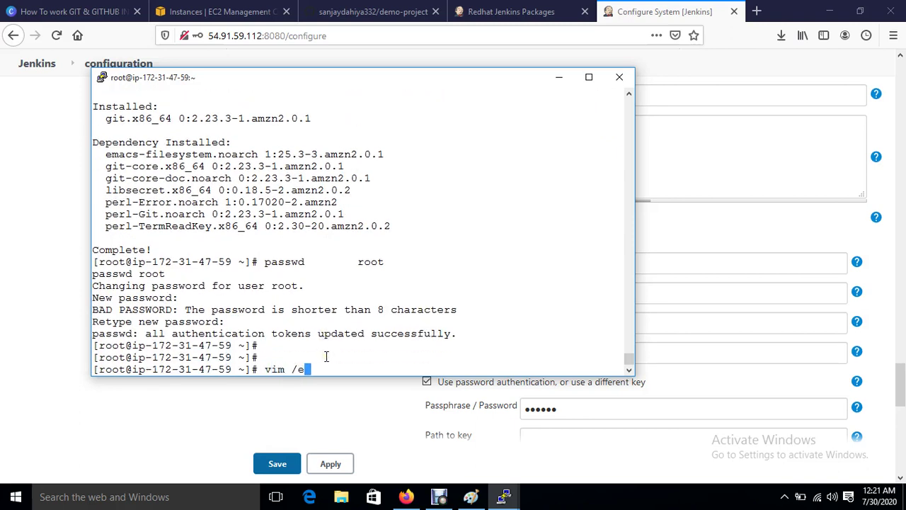
pyautogui.write('tc/ssh/s')
pyautogui.write('hd_config')
pyautogui.press('Return')
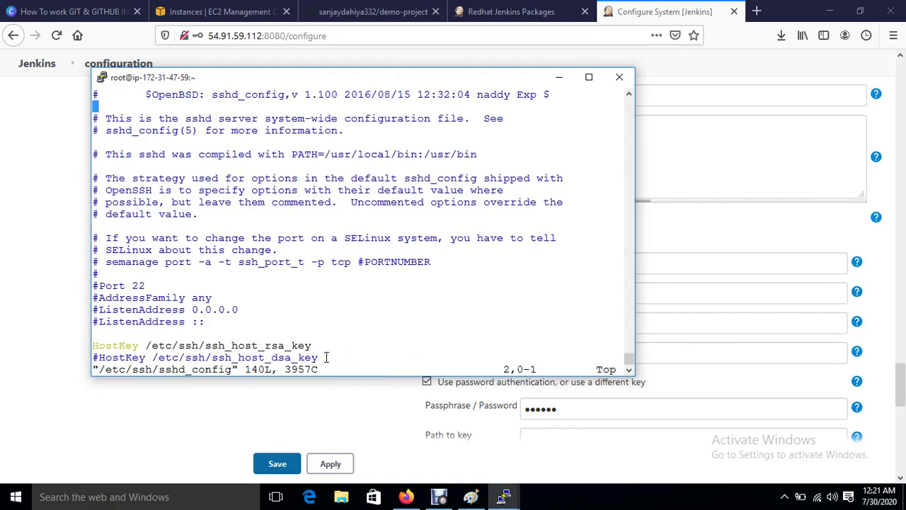
pyautogui.press('Down')
pyautogui.press('Down')
pyautogui.press('Down')
pyautogui.press('Down')
pyautogui.press('Down')
pyautogui.press('Down')
pyautogui.press('Down')
pyautogui.press('Down')
pyautogui.press('Down')
pyautogui.press('Down')
pyautogui.press('Down')
pyautogui.press('Down')
pyautogui.press('Down')
pyautogui.press('Down')
pyautogui.press('Down')
pyautogui.press('Down')
pyautogui.press('Down')
pyautogui.press('Down')
pyautogui.press('Down')
pyautogui.press('Down')
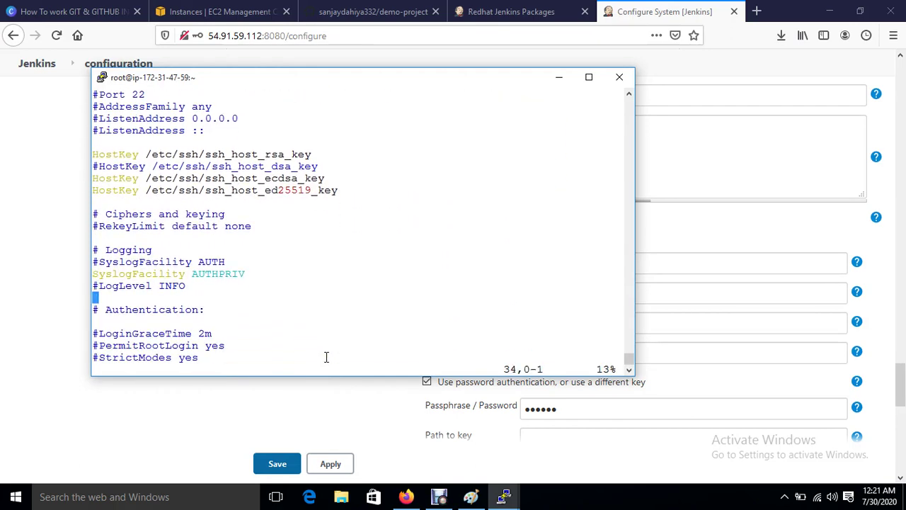
pyautogui.press('Down')
pyautogui.press('Down')
pyautogui.press('Down')
pyautogui.press('Down')
pyautogui.press('Right')
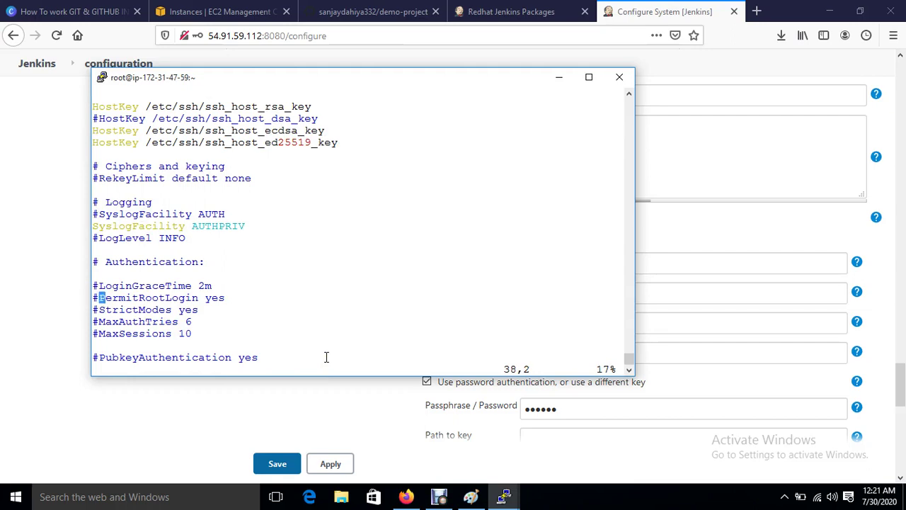
pyautogui.press('i')
pyautogui.press('BackSpace')
# Step: Change PasswordAuthentication from no to yes and save the file with :wq
pyautogui.press('Down')
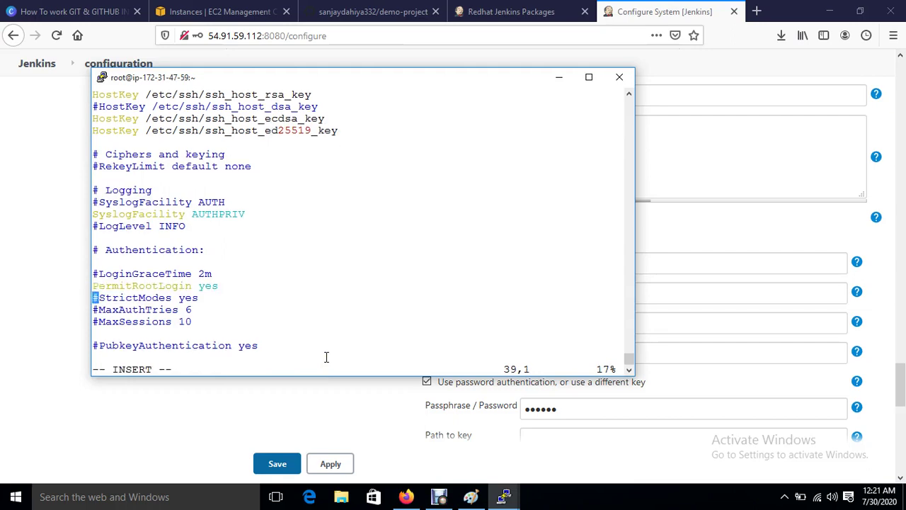
pyautogui.press('Down')
pyautogui.press('Down')
pyautogui.press('Down')
pyautogui.press('Down')
pyautogui.press('Down')
pyautogui.press('Down')
pyautogui.press('Down')
pyautogui.press('Down')
pyautogui.press('Down')
pyautogui.press('Down')
pyautogui.press('Down')
pyautogui.press('Down')
pyautogui.press('Down')
pyautogui.press('Down')
pyautogui.press('Down')
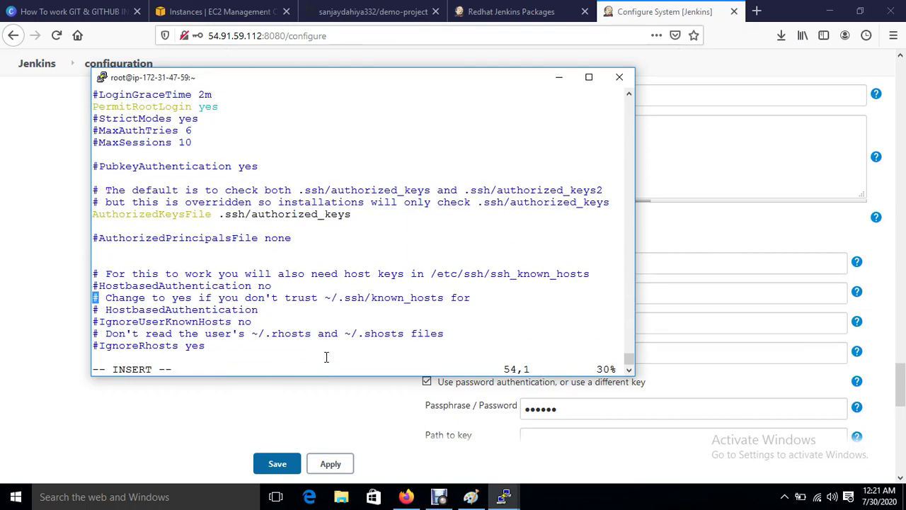
pyautogui.press('Down')
pyautogui.press('Down')
pyautogui.press('Down')
pyautogui.press('Down')
pyautogui.press('Down')
pyautogui.press('Down')
pyautogui.press('Down')
pyautogui.press('Down')
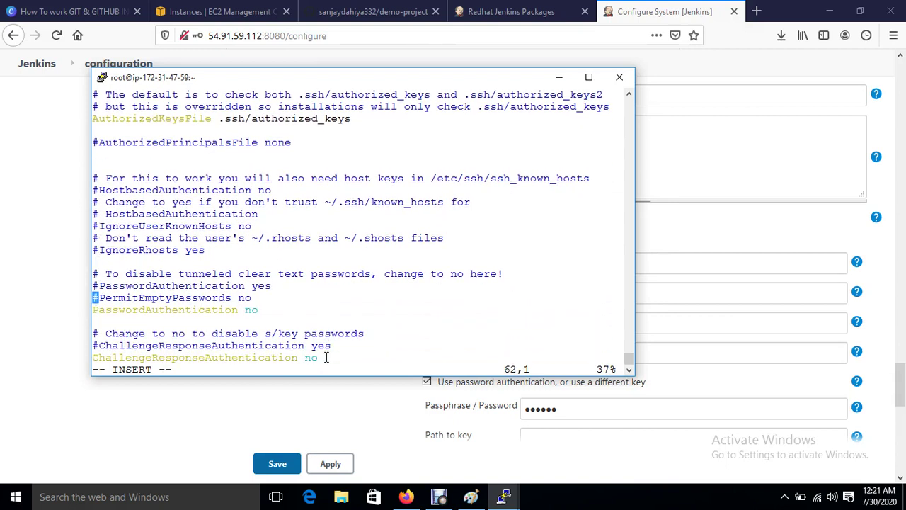
pyautogui.press('Down')
pyautogui.press('Right')
pyautogui.press('Right')
pyautogui.press('Right')
pyautogui.press('Right')
pyautogui.press('Right')
pyautogui.press('Right')
pyautogui.press('Right')
pyautogui.press('Right')
pyautogui.press('Right')
pyautogui.press('Right')
pyautogui.press('Right')
pyautogui.press('Right')
pyautogui.press('Right')
pyautogui.press('Right')
pyautogui.press('Right')
pyautogui.press('Right')
pyautogui.press('Right')
pyautogui.press('Right')
pyautogui.press('Right')
pyautogui.press('Right')
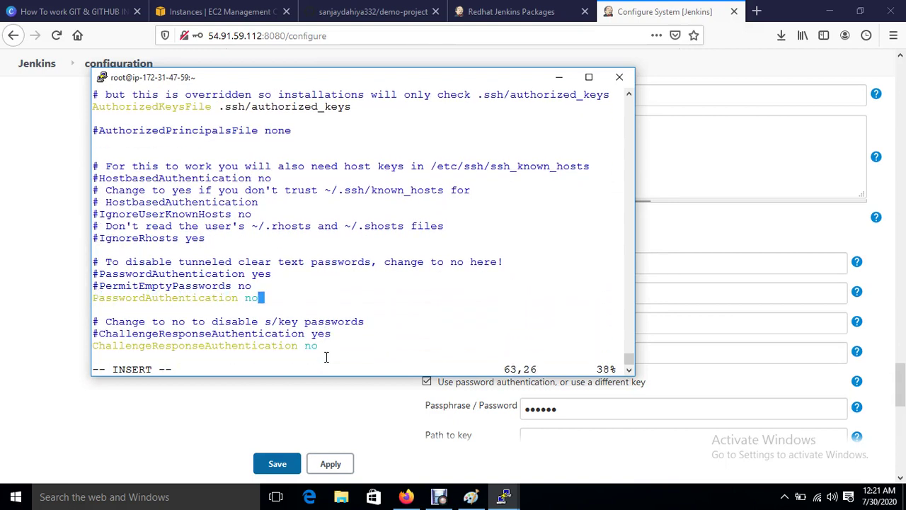
pyautogui.press('BackSpace')
pyautogui.press('BackSpace')
pyautogui.write('yes')
pyautogui.press('Escape')
pyautogui.write(':wq')
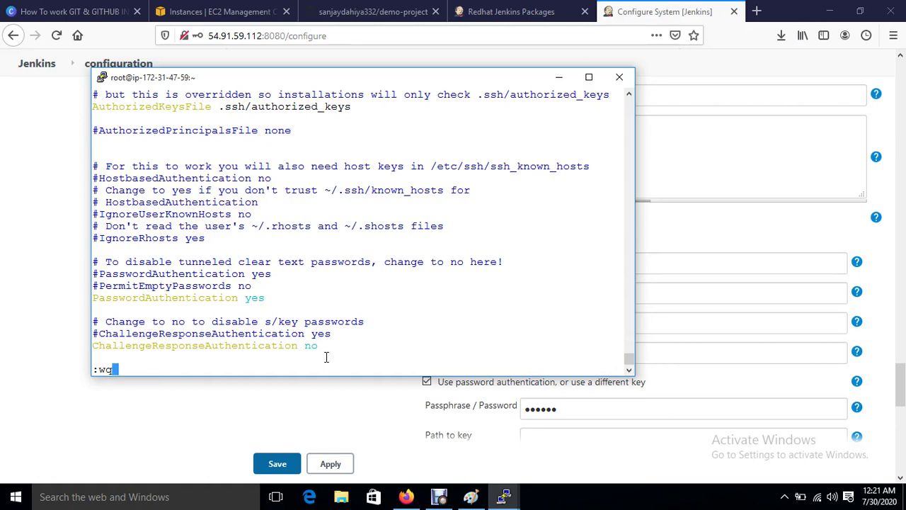
pyautogui.press('Return')
pyautogui.press('Return')
pyautogui.press('Return')
# Step: Restart the SSH daemon with systemctl restart sshd
pyautogui.write('s')
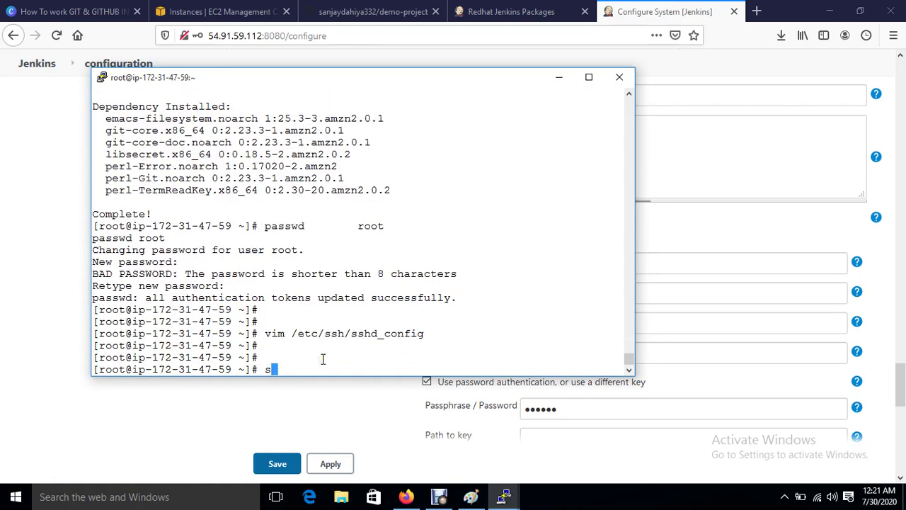
pyautogui.write('ystemctl restart s')
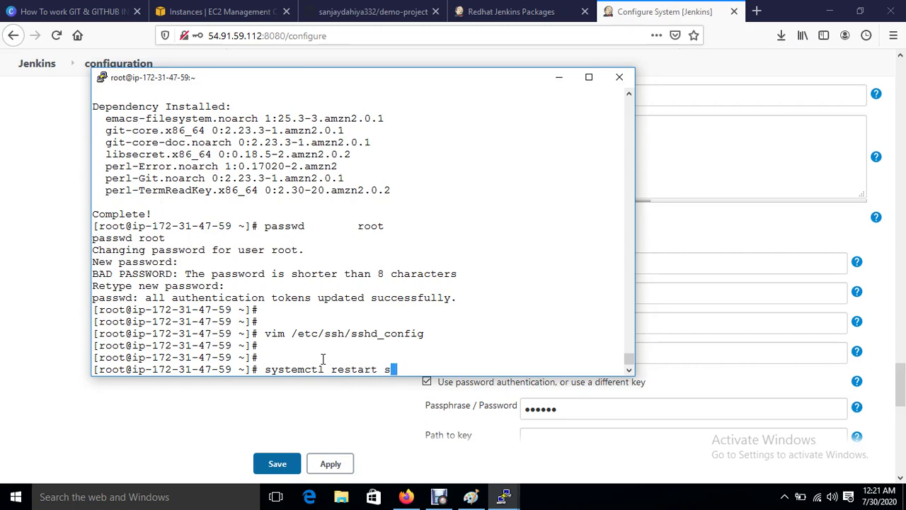
pyautogui.write('shd')
pyautogui.press('Return')
pyautogui.press('Return')
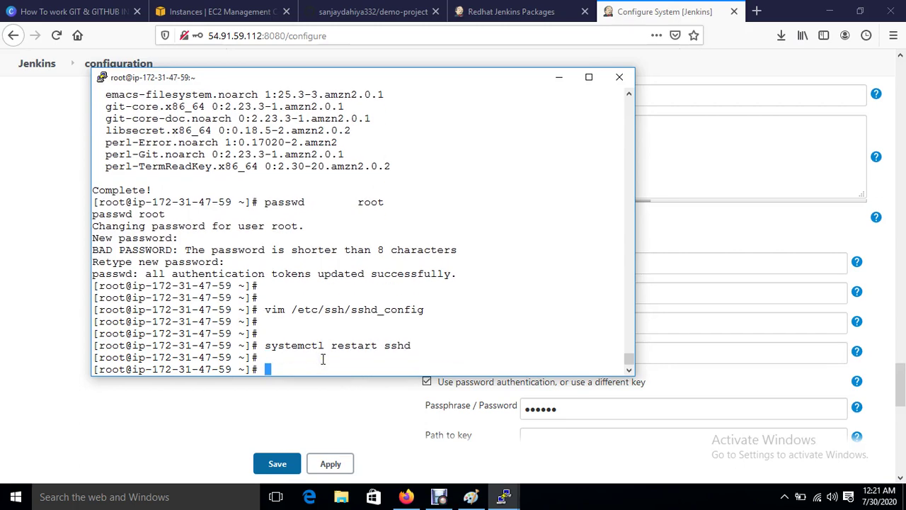
pyautogui.click(404, 393)
pyautogui.scroll(-10, 403, 394)
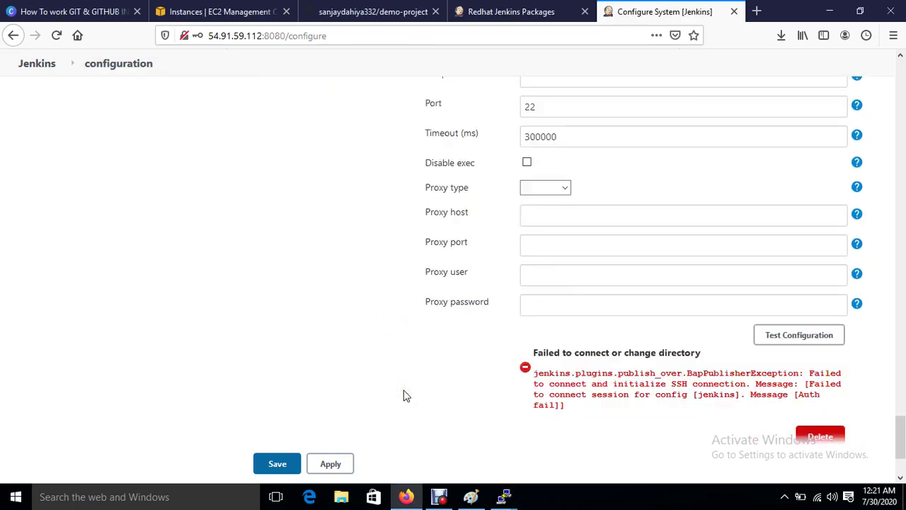
# Step: Test the 'jenkins' SSH server connection, apply and save the system configuration, then go to demo-project
pyautogui.click(766, 217)
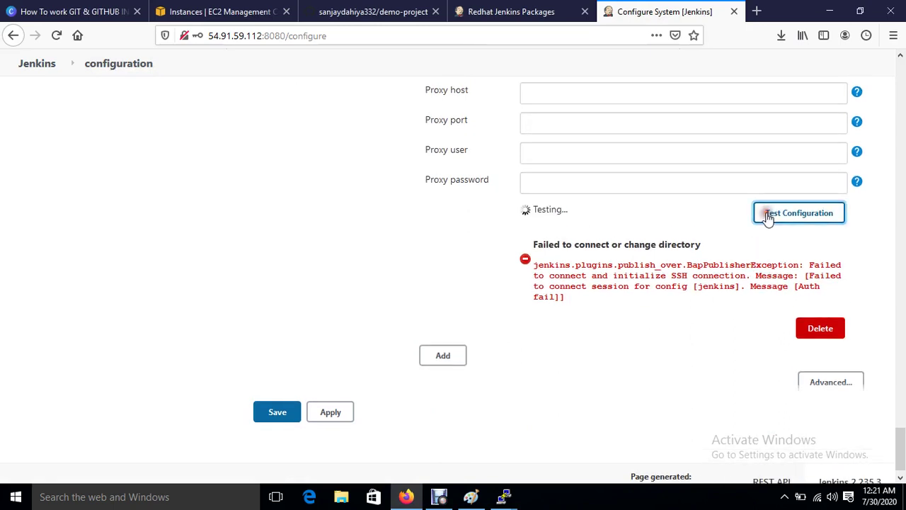
pyautogui.click(333, 412)
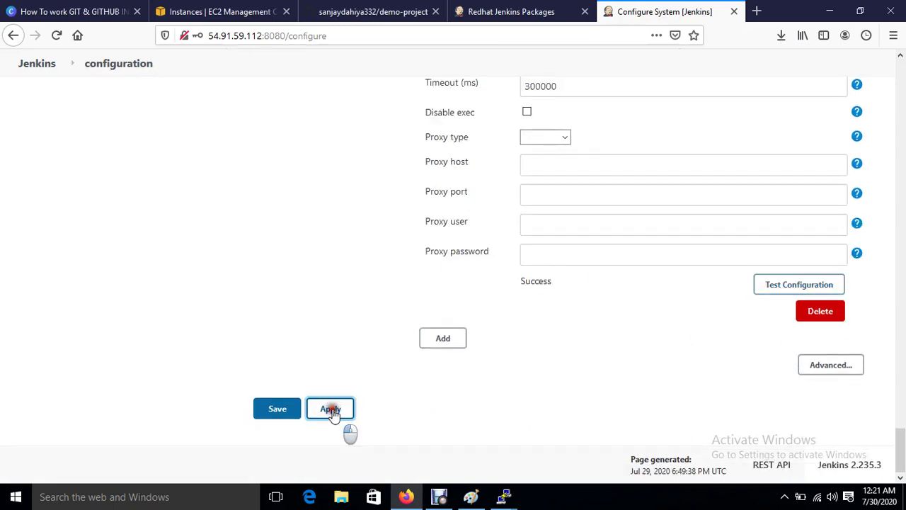
pyautogui.click(286, 411)
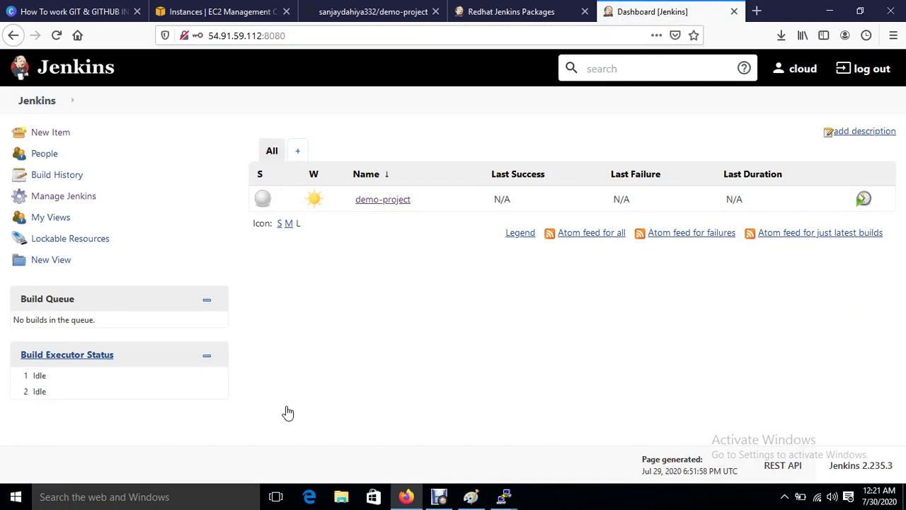
pyautogui.click(372, 200)
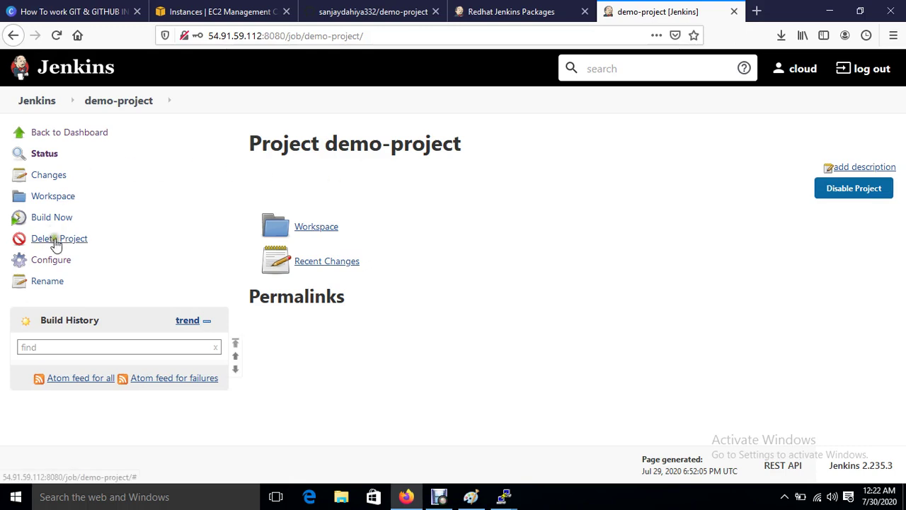
# Step: Add a 'Send files or execute commands over SSH' build step to demo-project, using SSH server 'jenkins'
pyautogui.click(57, 261)
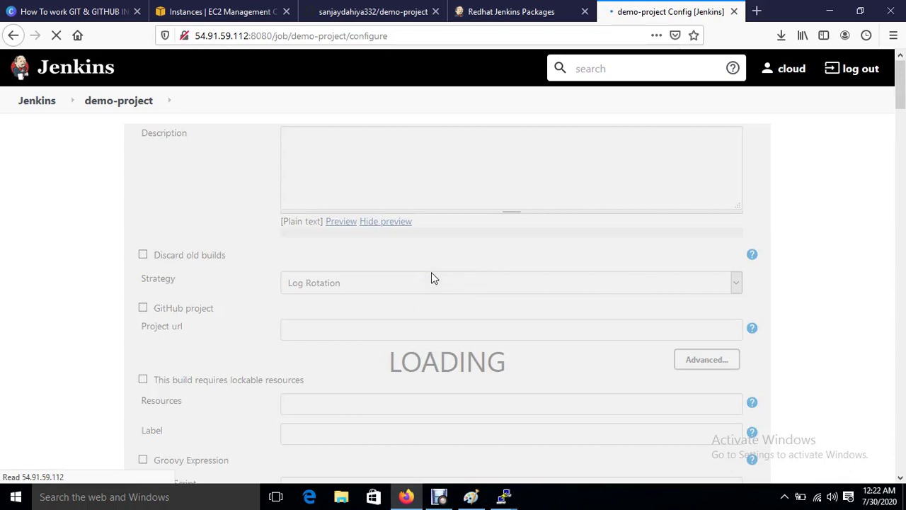
pyautogui.scroll(-3, 431, 274)
pyautogui.scroll(-10, 431, 274)
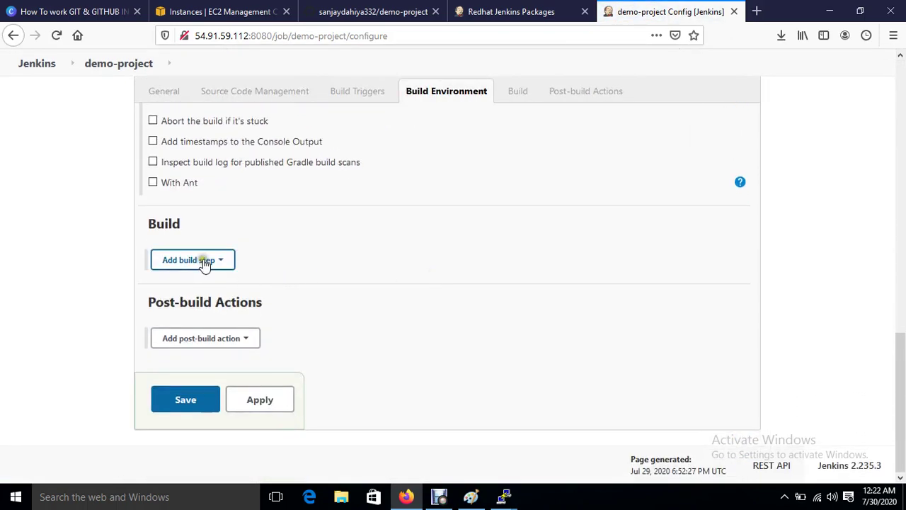
pyautogui.click(203, 260)
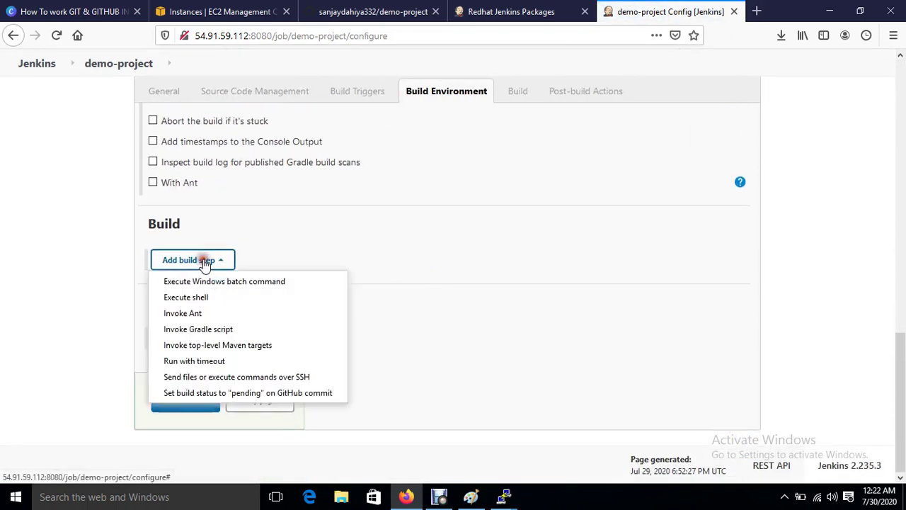
pyautogui.click(219, 381)
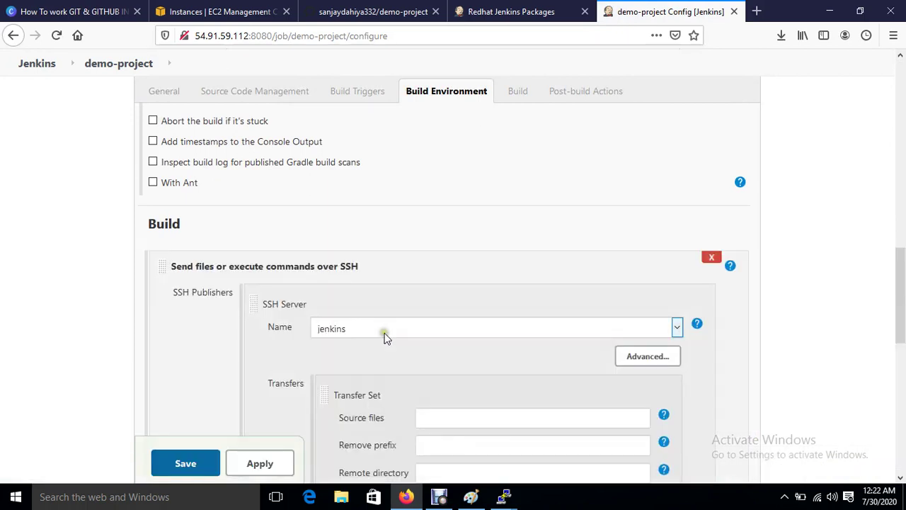
pyautogui.scroll(-3, 384, 334)
pyautogui.scroll(2, 293, 196)
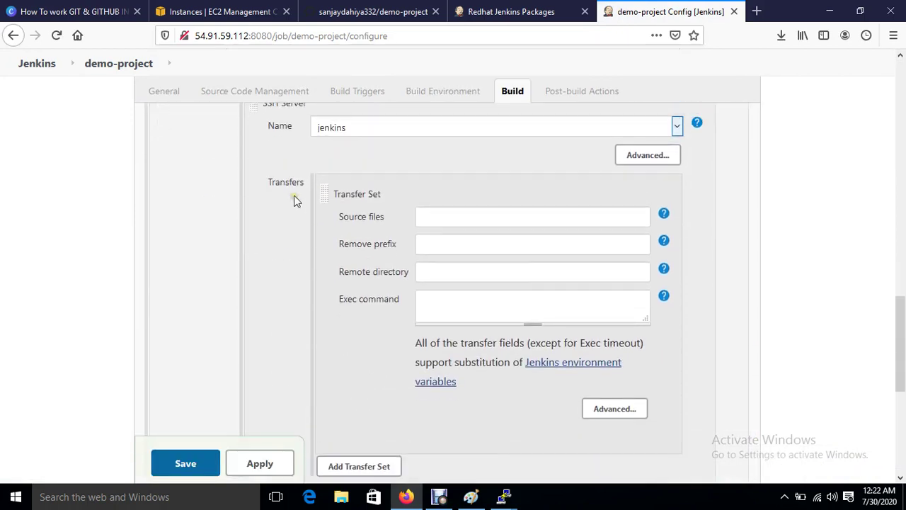
pyautogui.click(445, 167)
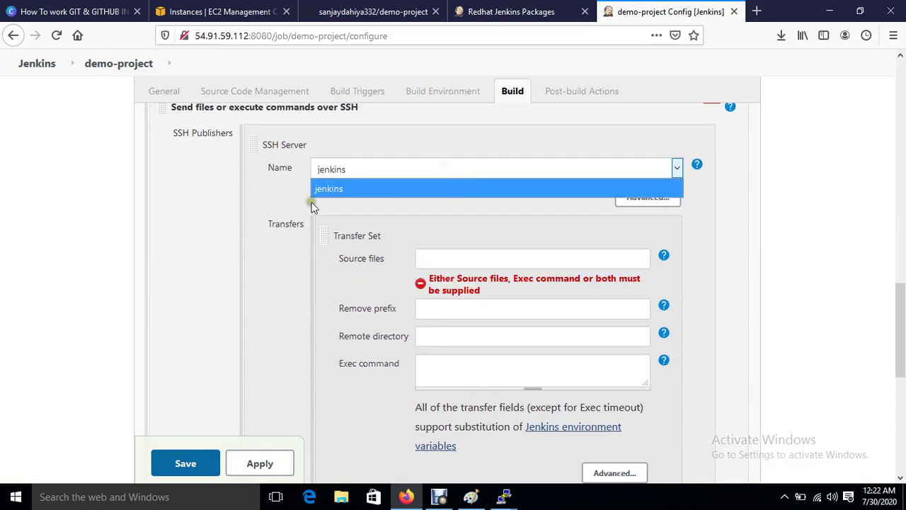
pyautogui.click(339, 188)
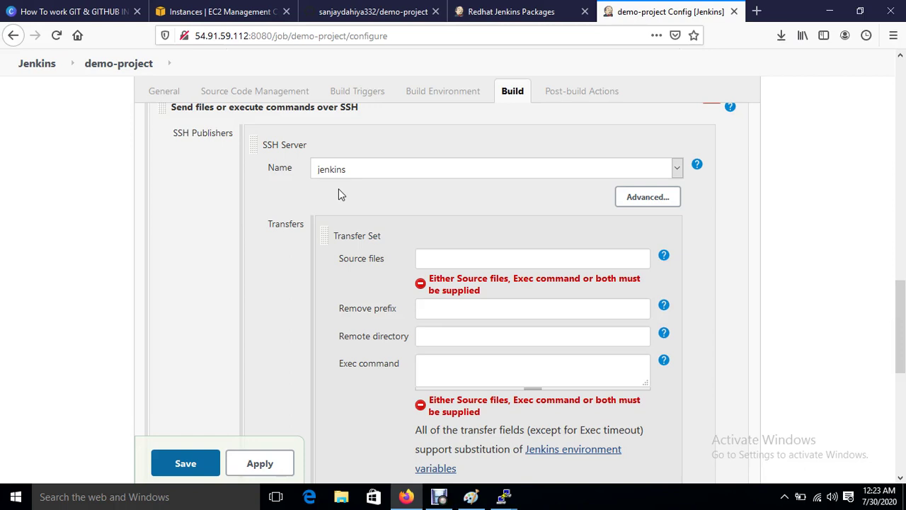
# Step: Enter 'rsync -avh' as the Exec command of demo-project's SSH build step
pyautogui.moveTo(312, 177); pyautogui.dragTo(349, 170)
pyautogui.click(429, 364)
pyautogui.write('rsync')
pyautogui.press('BackSpace')
pyautogui.press('BackSpace')
pyautogui.press('BackSpace')
pyautogui.press('BackSpace')
pyautogui.write('sync -avh')
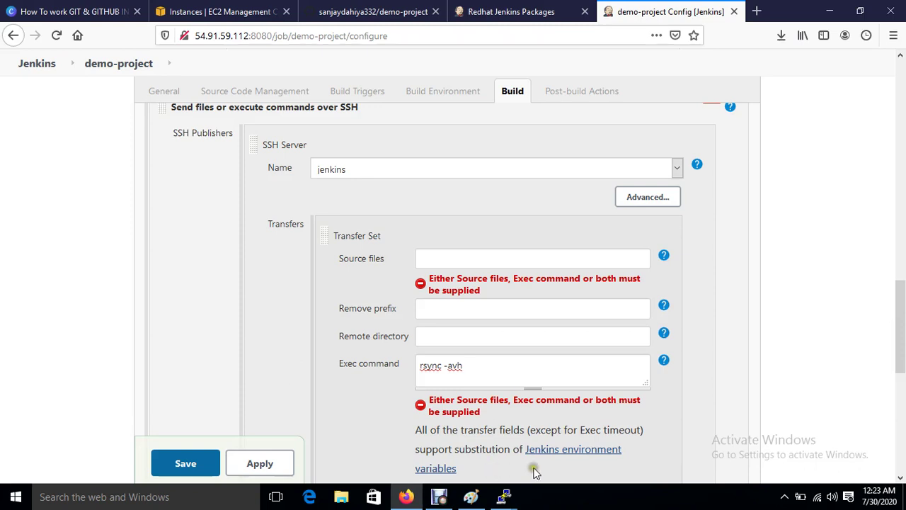
pyautogui.moveTo(505, 498)
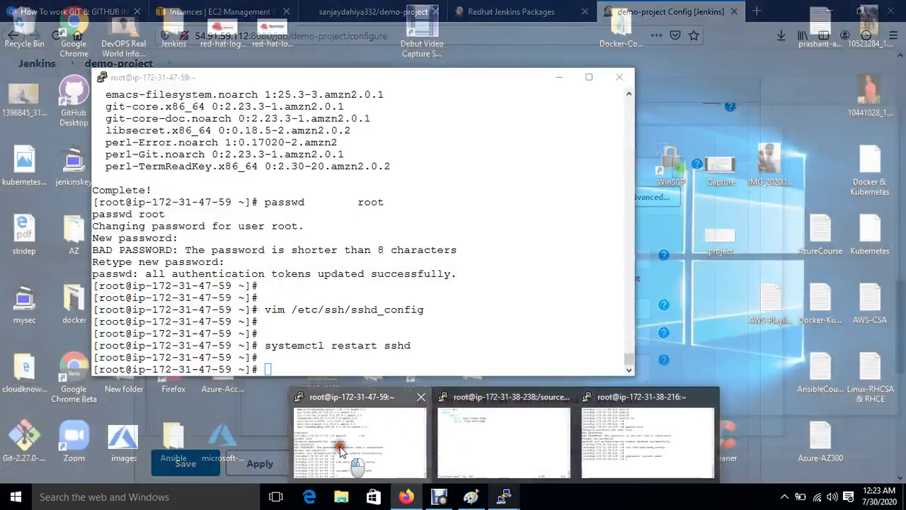
# Step: In the server terminal, change into /var/lib/jenkins/ and list its contents
pyautogui.click(406, 427)
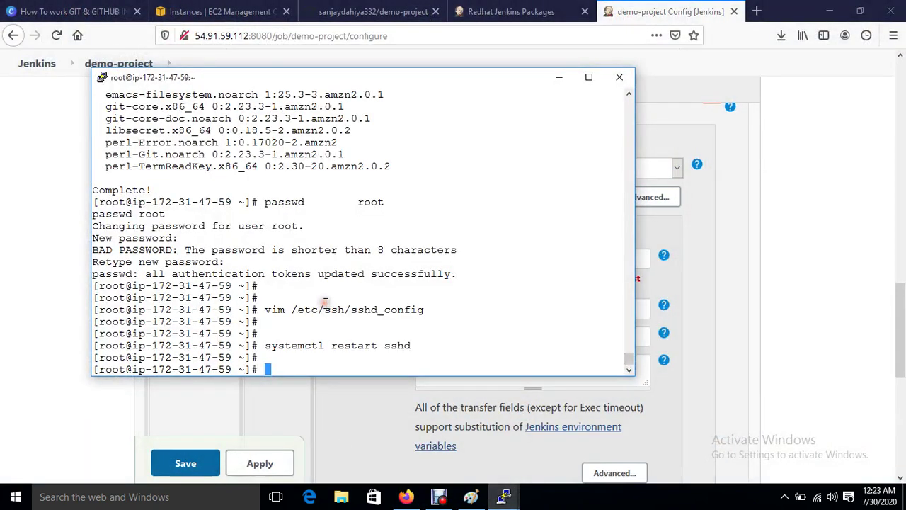
pyautogui.hotkey('ctrl', 'l')
pyautogui.press('Return')
pyautogui.press('Return')
pyautogui.press('Return')
pyautogui.write('cd /')
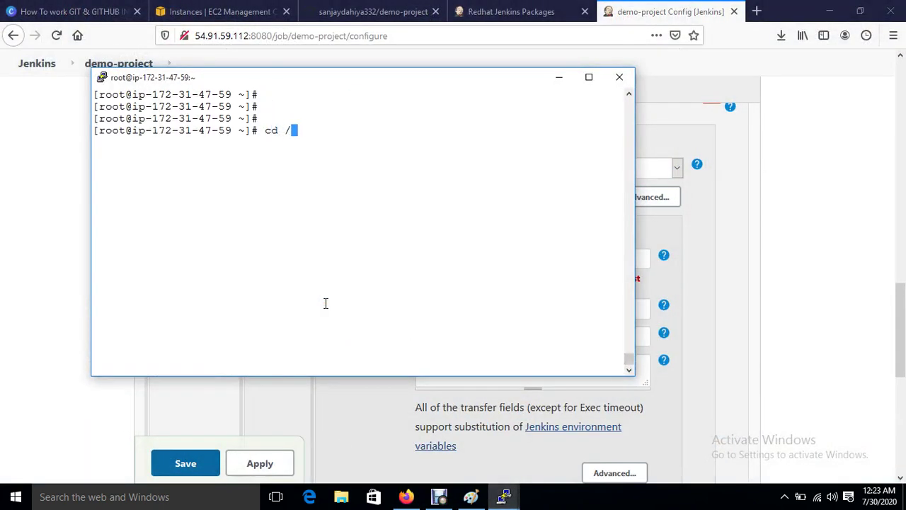
pyautogui.write('var/lib/jenkins/')
pyautogui.press('Return')
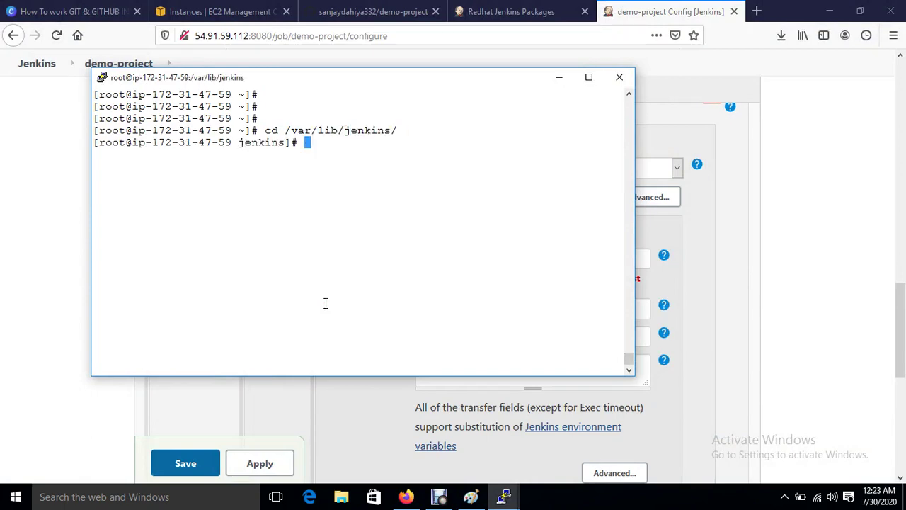
pyautogui.write('ls')
pyautogui.press('Return')
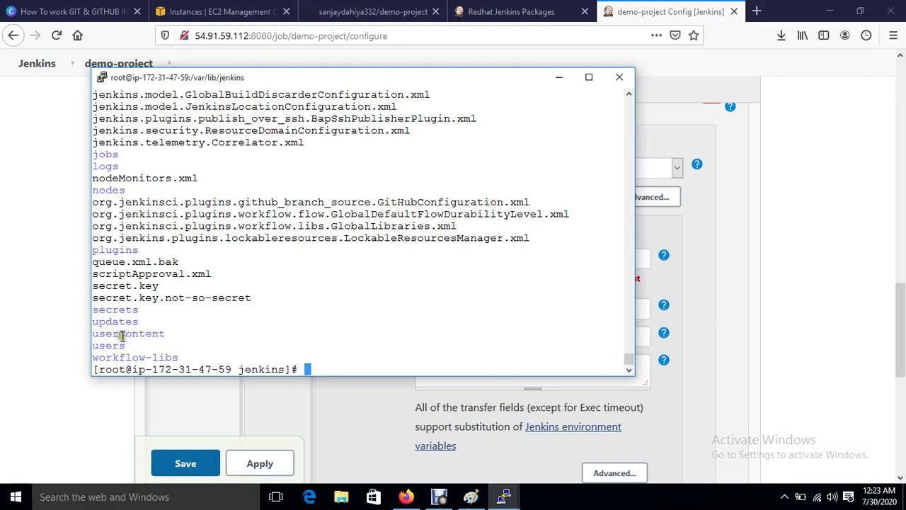
# Step: Review the listing, set the terminal window aside, then bring it back up
pyautogui.moveTo(97, 309); pyautogui.dragTo(163, 347)
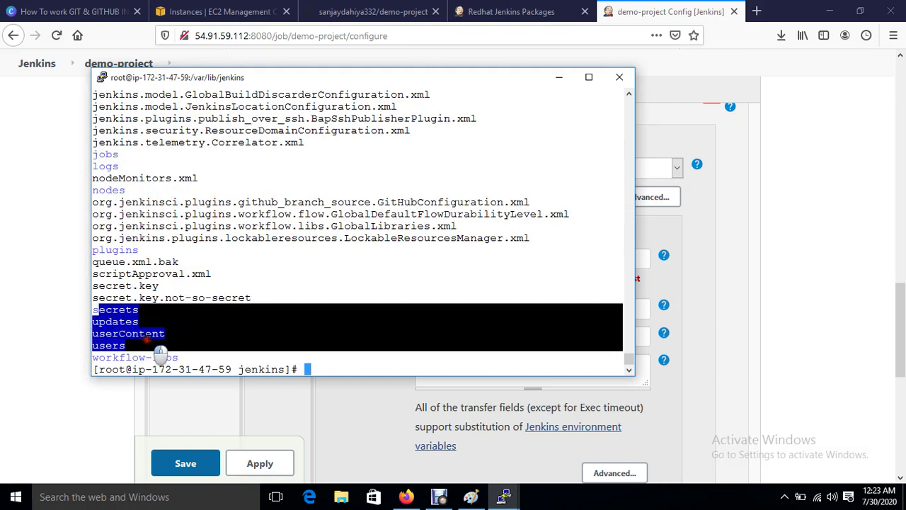
pyautogui.click(197, 351)
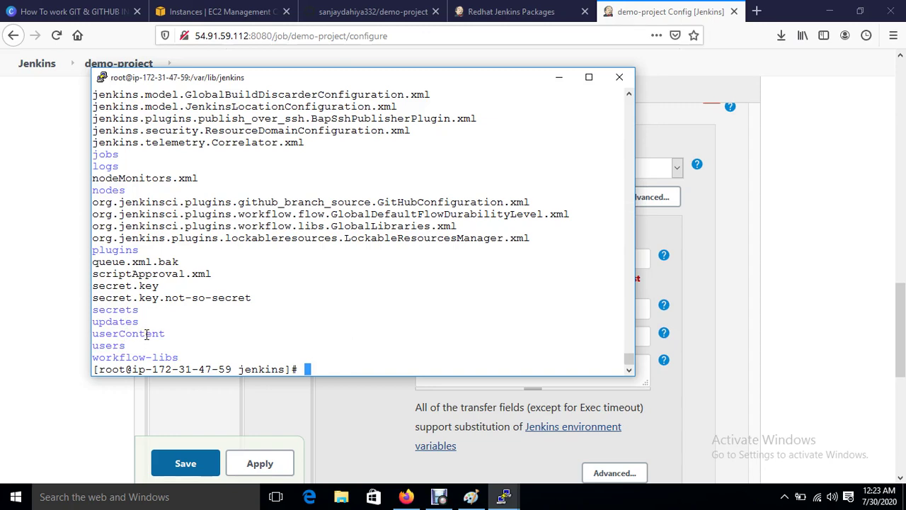
pyautogui.moveTo(222, 77); pyautogui.dragTo(428, 88)
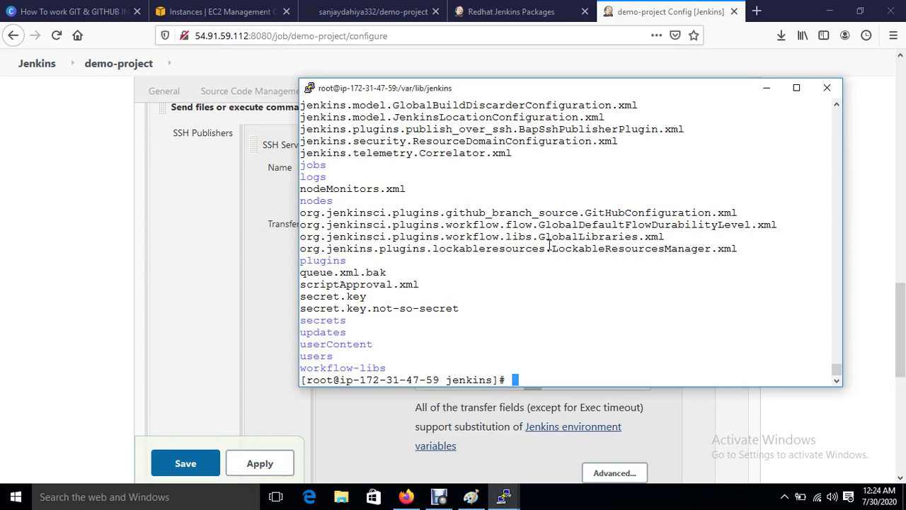
pyautogui.click(769, 90)
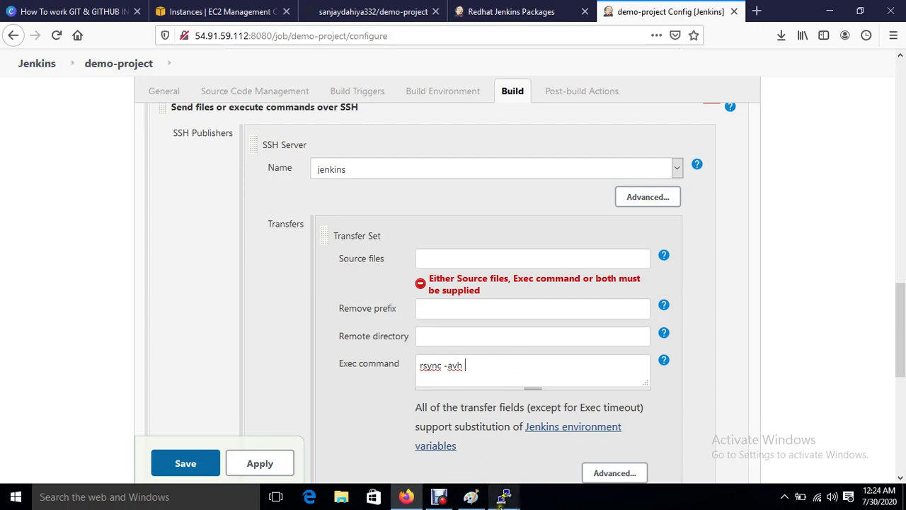
pyautogui.moveTo(503, 496)
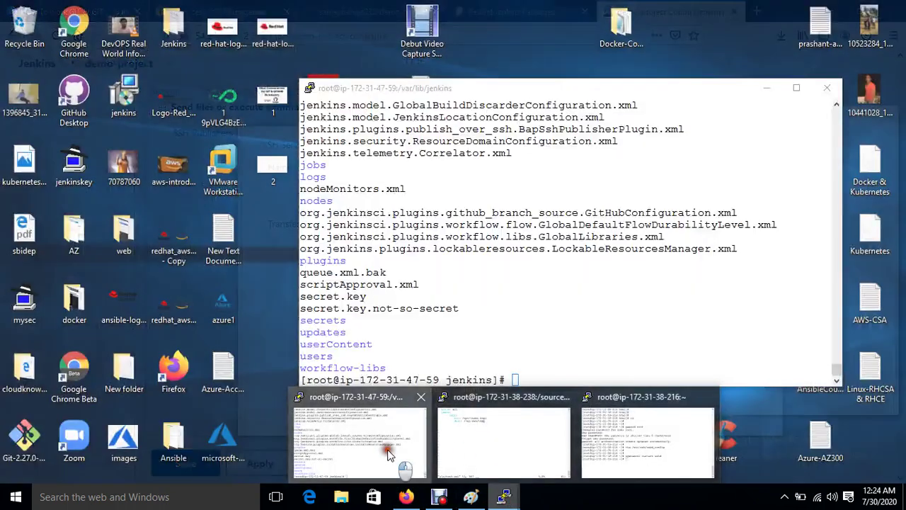
pyautogui.click(382, 446)
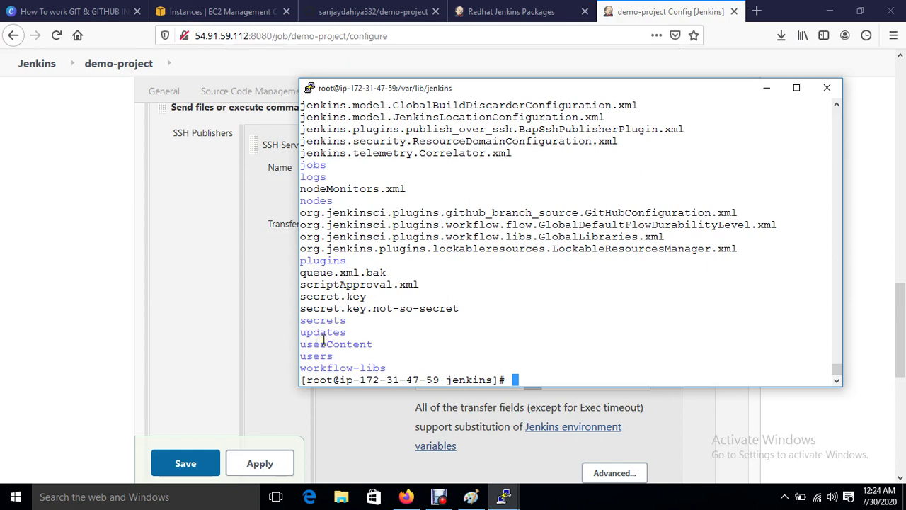
# Step: Delete the SSH build step from demo-project's configuration
pyautogui.click(196, 337)
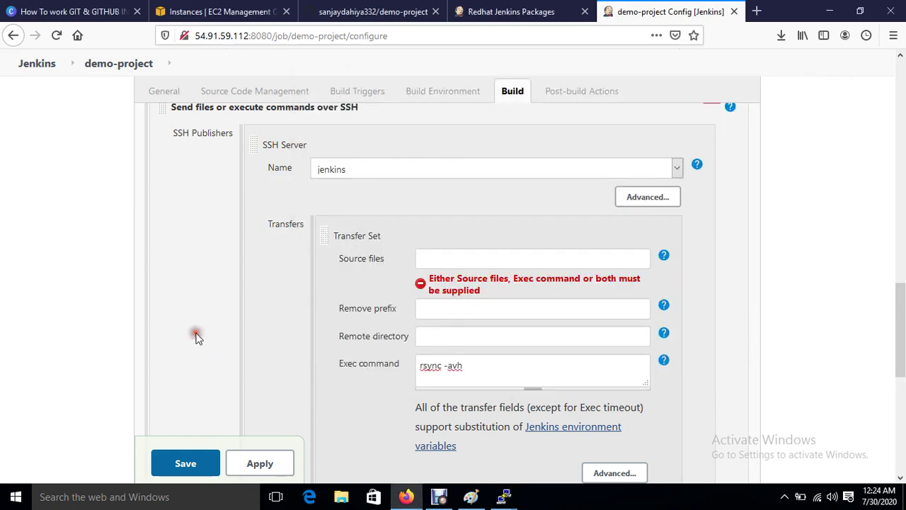
pyautogui.scroll(2, 574, 217)
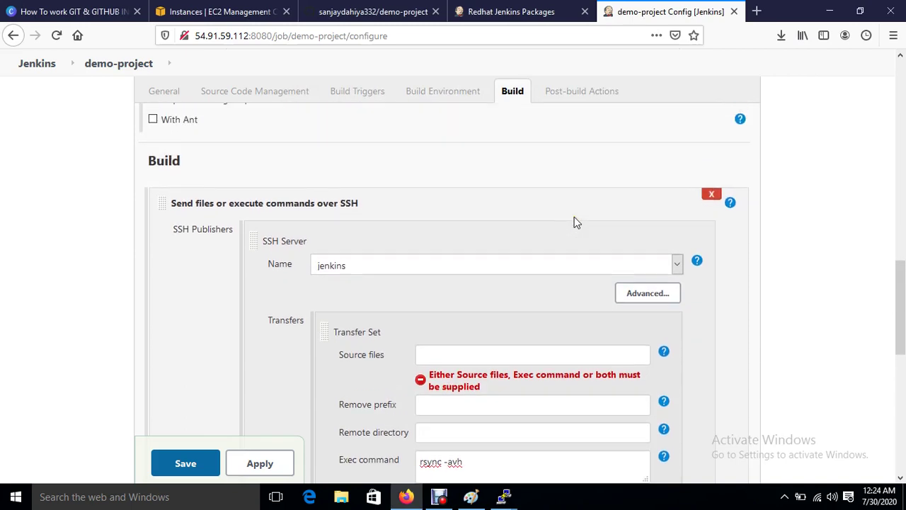
pyautogui.click(713, 195)
pyautogui.scroll(5, 304, 294)
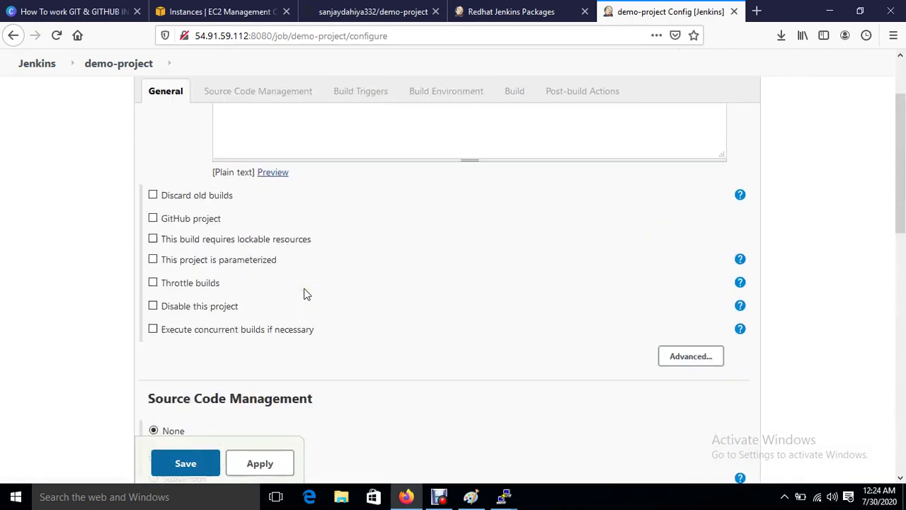
pyautogui.scroll(-8, 305, 294)
pyautogui.scroll(3, 304, 293)
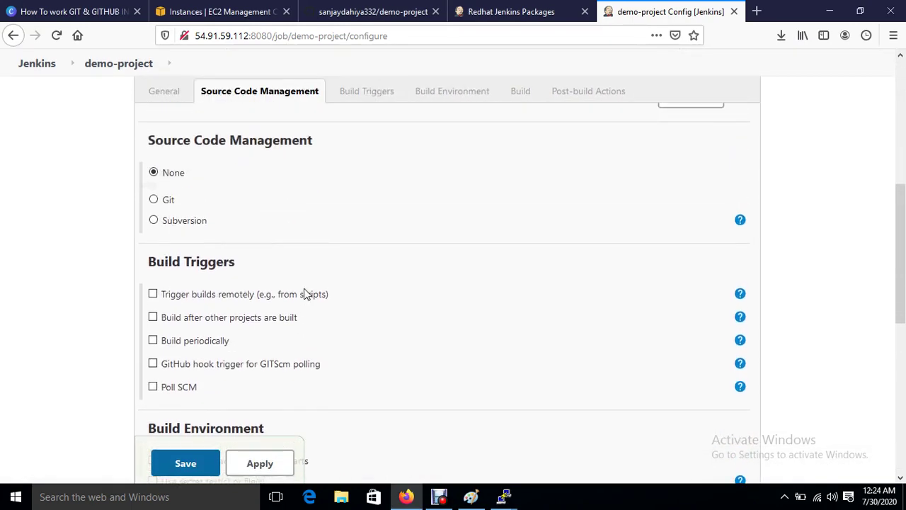
# Step: Use Git with the GitHub demo-project.git clone URL as repository, then apply and save
pyautogui.click(153, 199)
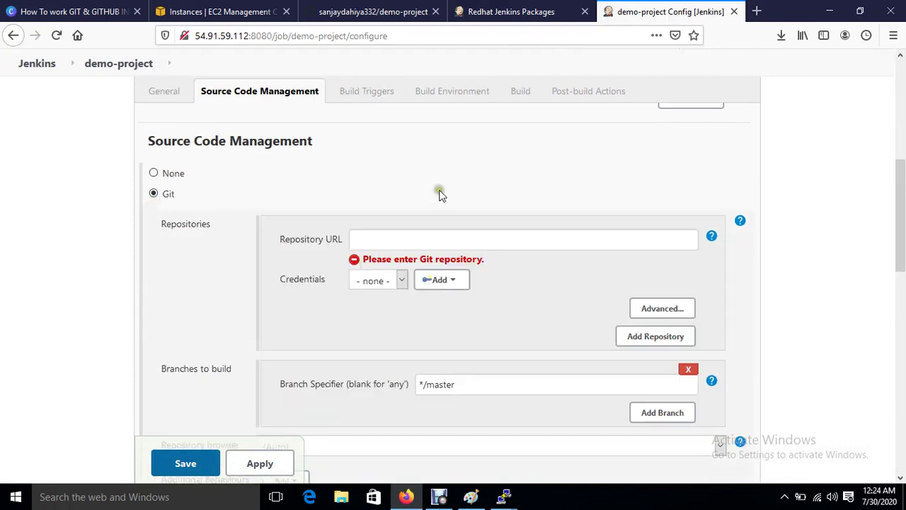
pyautogui.click(398, 12)
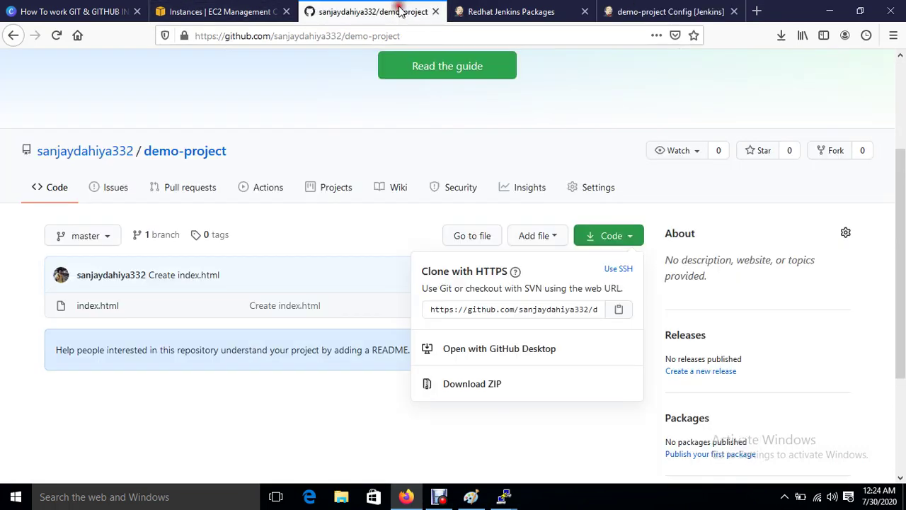
pyautogui.click(612, 311)
pyautogui.click(667, 11)
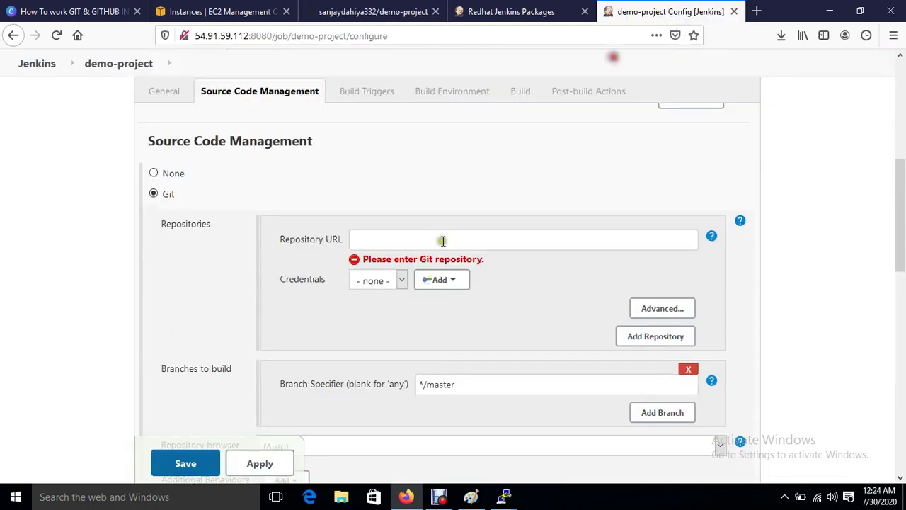
pyautogui.click(442, 240)
pyautogui.hotkey('ctrl', 'v')
pyautogui.click(470, 322)
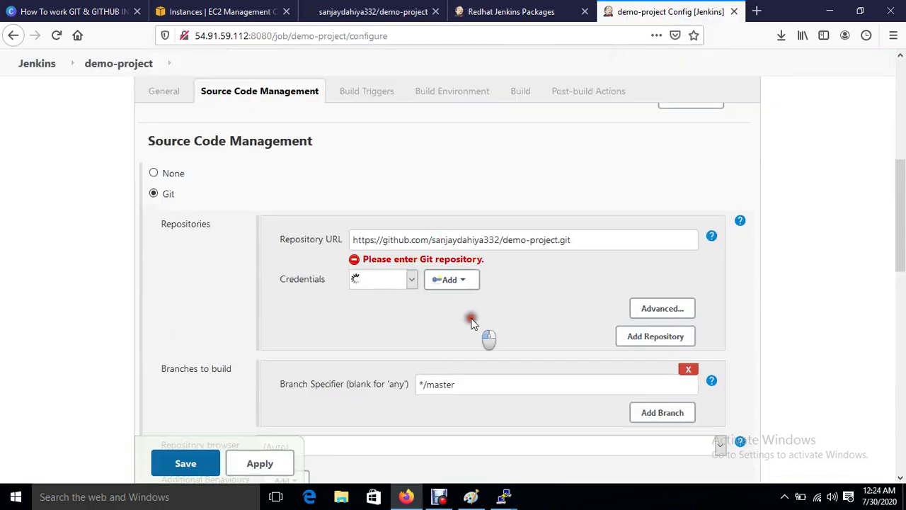
pyautogui.scroll(-10, 472, 322)
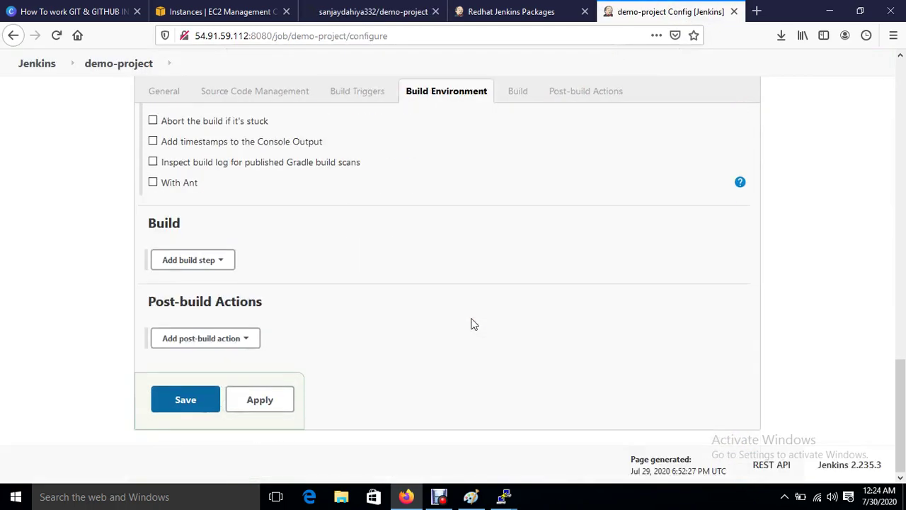
pyautogui.click(266, 403)
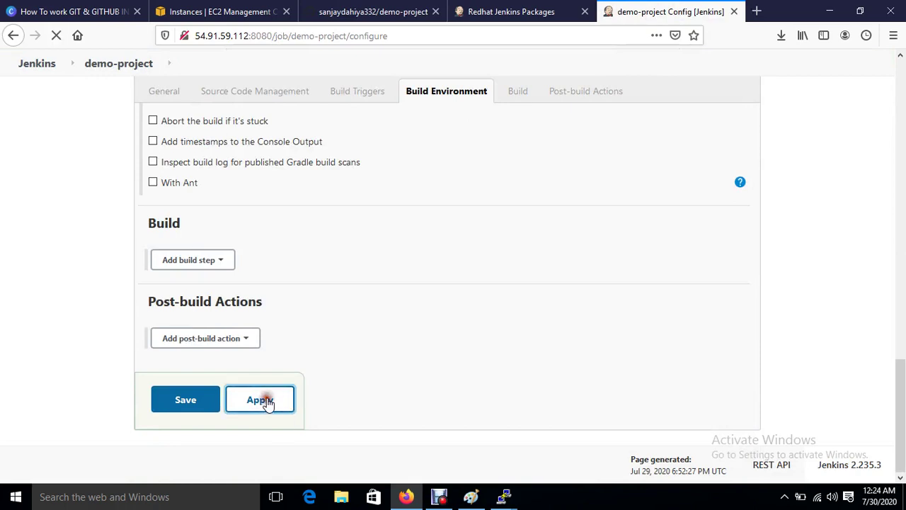
pyautogui.click(174, 407)
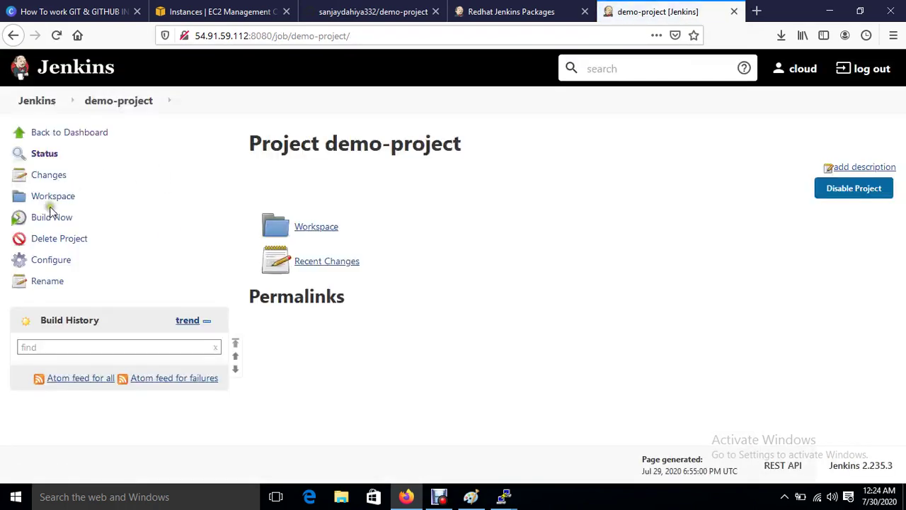
# Step: Run build #1 and find /var/lib/jenkins/workspace/demo-project in its console output
pyautogui.click(52, 219)
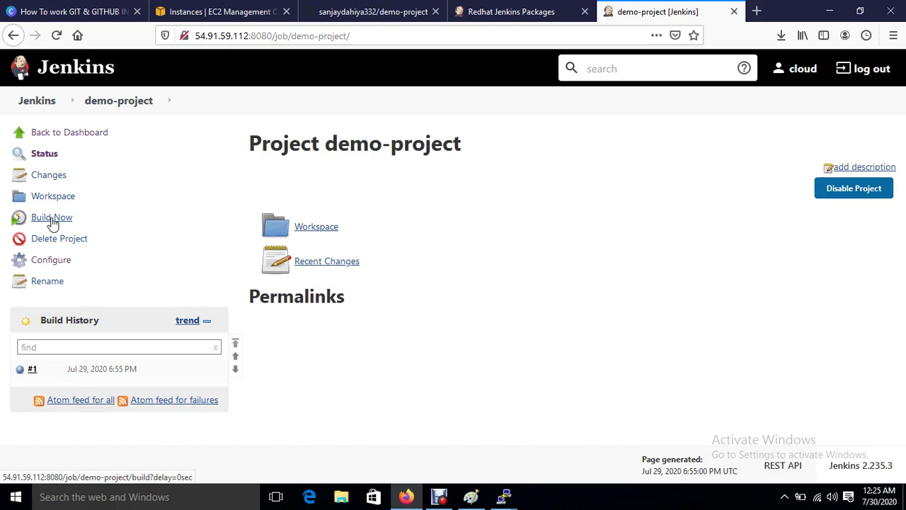
pyautogui.click(104, 371)
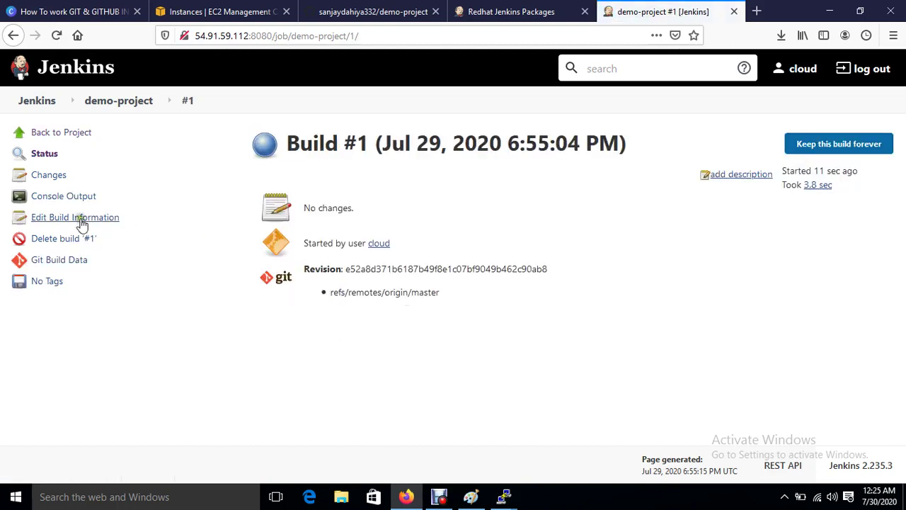
pyautogui.click(71, 198)
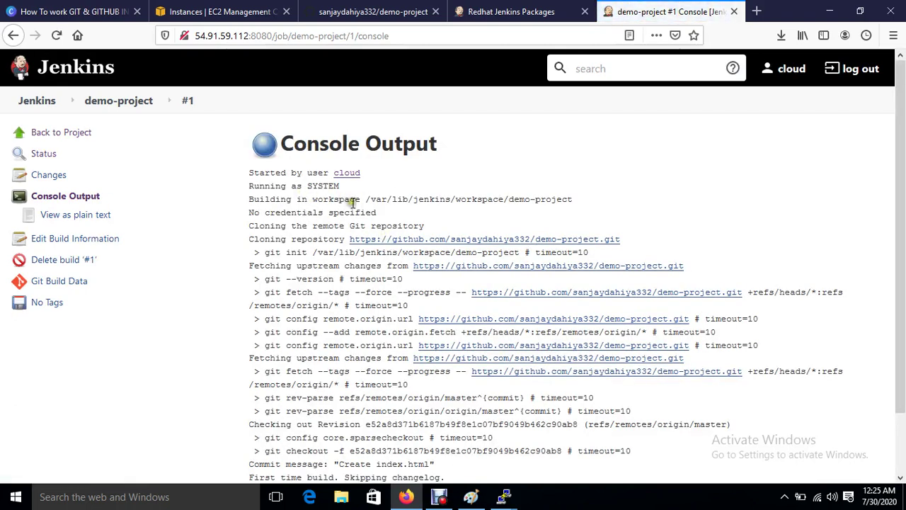
pyautogui.moveTo(370, 199); pyautogui.dragTo(443, 199)
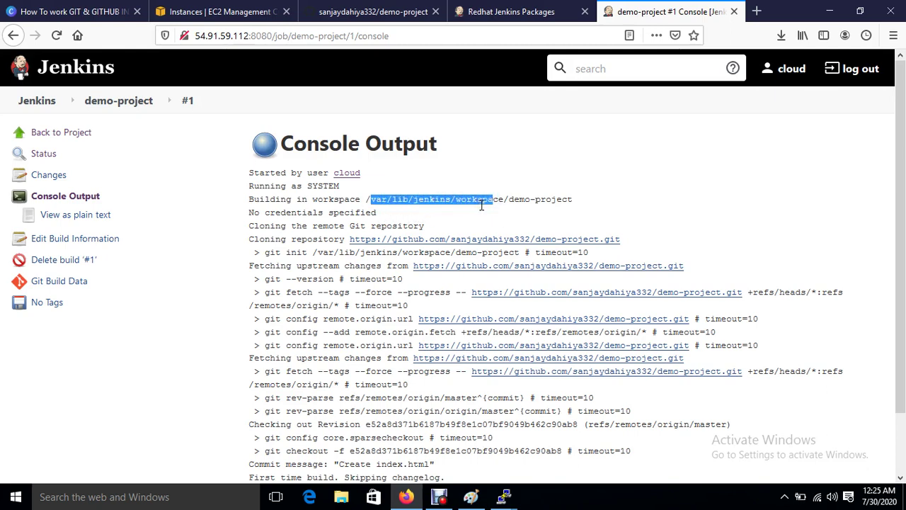
pyautogui.click(503, 202)
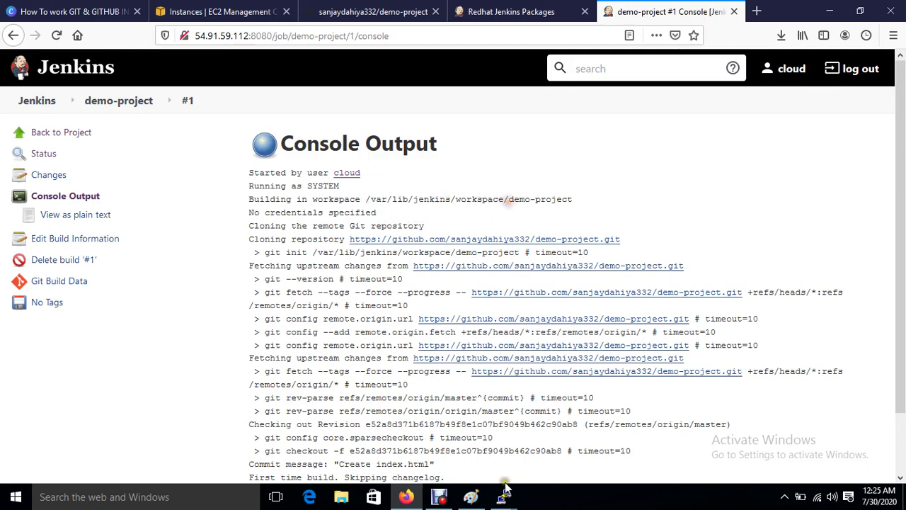
pyautogui.moveTo(509, 499)
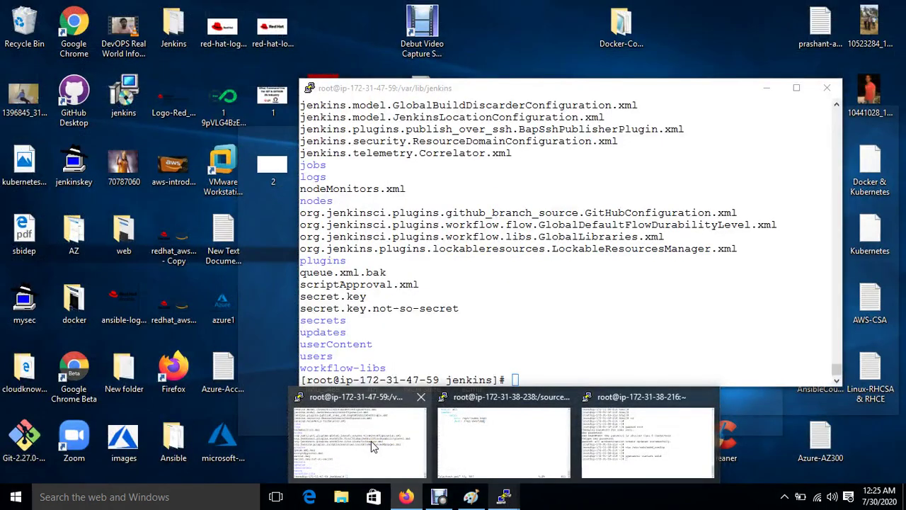
# Step: In the server terminal, list the Jenkins home folder with ll and ls
pyautogui.click(371, 444)
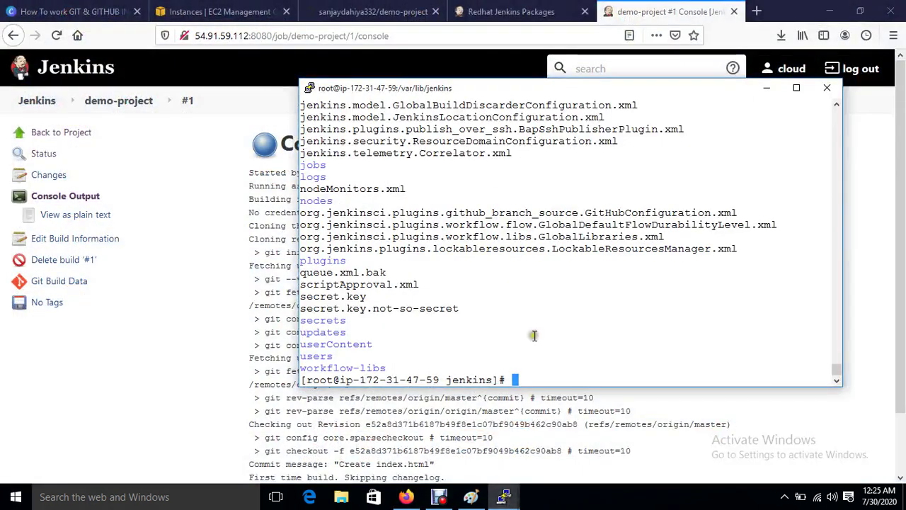
pyautogui.hotkey('ctrl', 'l')
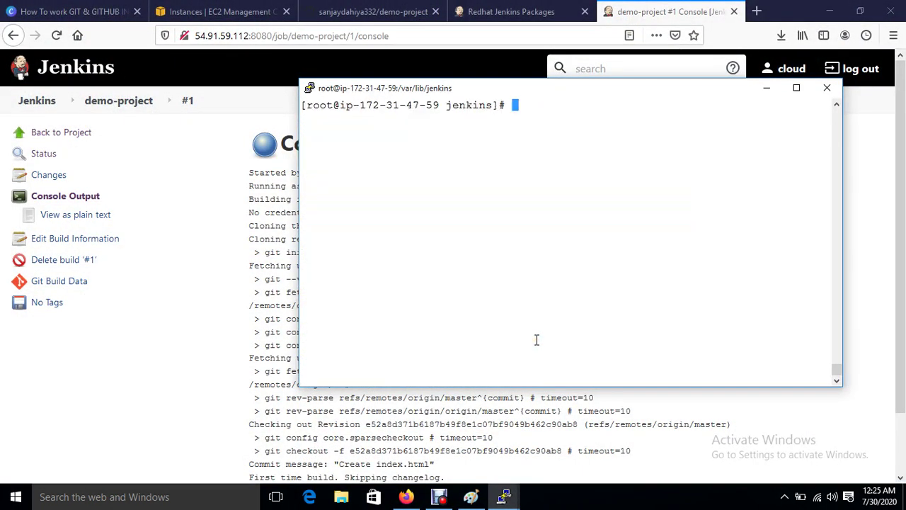
pyautogui.write('ll')
pyautogui.press('Return')
pyautogui.hotkey('ctrl', 'l')
pyautogui.write('ls')
pyautogui.press('Return')
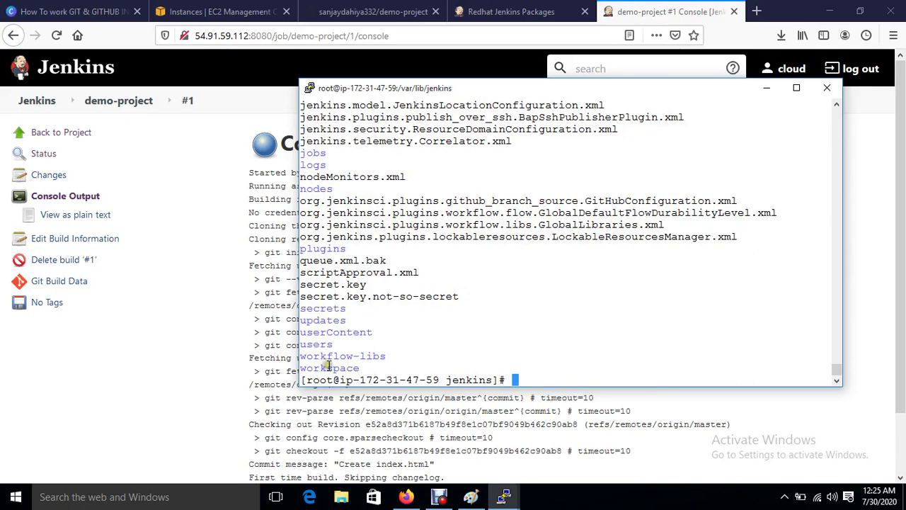
# Step: Navigate into workspace/demo-project and list its files, showing index.html
pyautogui.write('cd work')
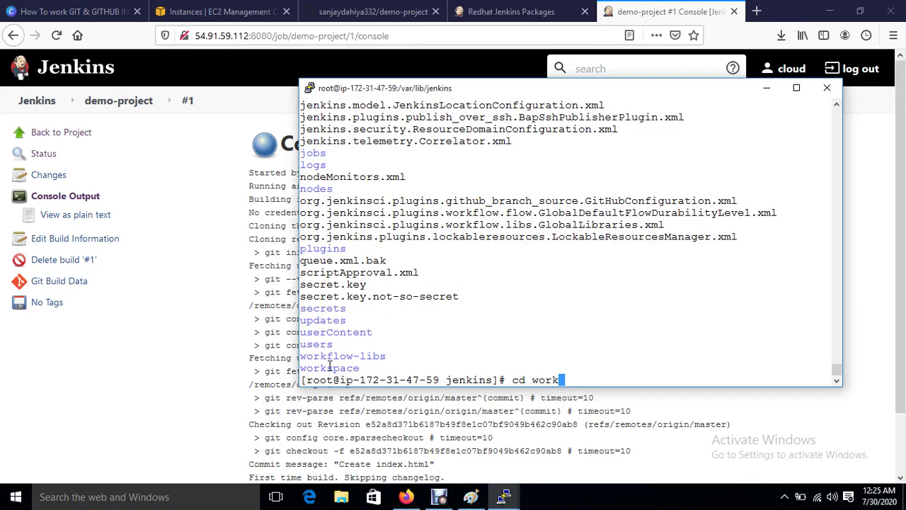
pyautogui.press('Return')
pyautogui.write('cd work')
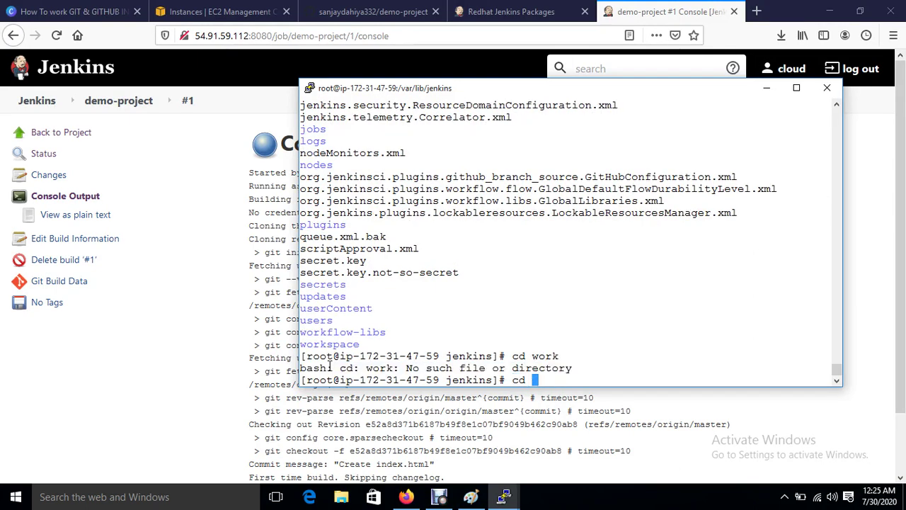
pyautogui.write('s')
pyautogui.press('Tab')
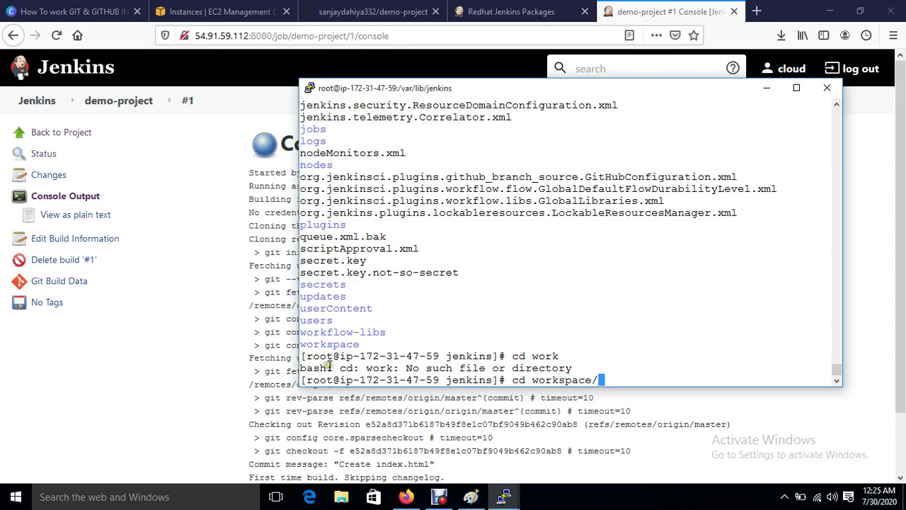
pyautogui.press('Return')
pyautogui.write('ls')
pyautogui.press('Return')
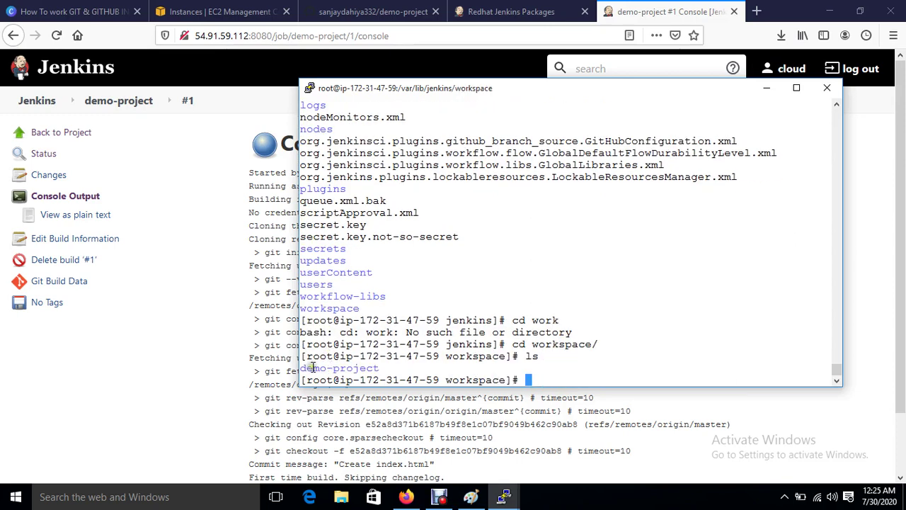
pyautogui.write('cd de')
pyautogui.press('Tab')
pyautogui.press('Return')
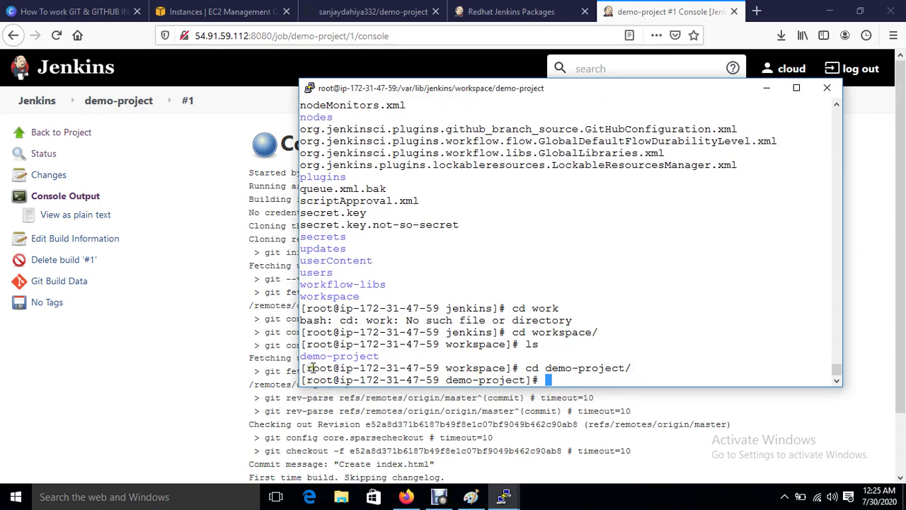
pyautogui.write('ls')
pyautogui.press('Return')
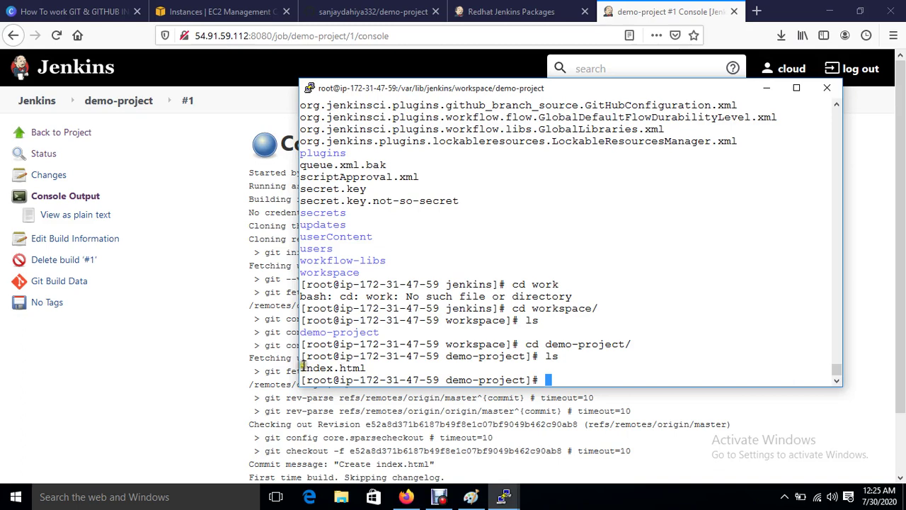
# Step: Print and copy the path /var/lib/jenkins/workspace/demo-project, then open Jenkins' demo-project page
pyautogui.moveTo(300, 368); pyautogui.dragTo(368, 368)
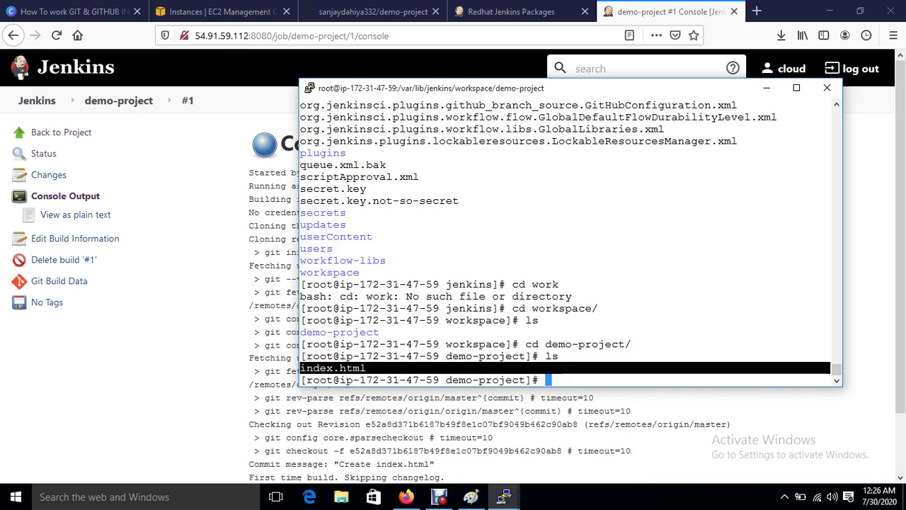
pyautogui.click(571, 368)
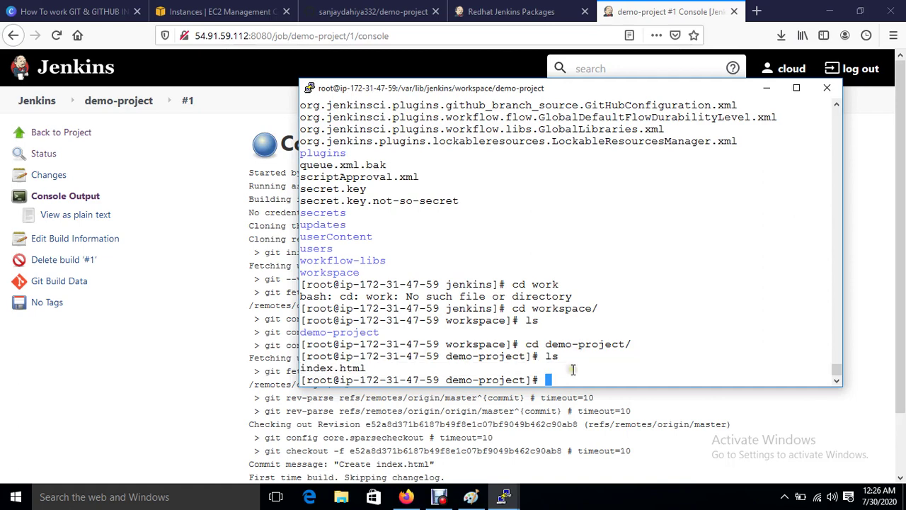
pyautogui.write('pwd')
pyautogui.press('Return')
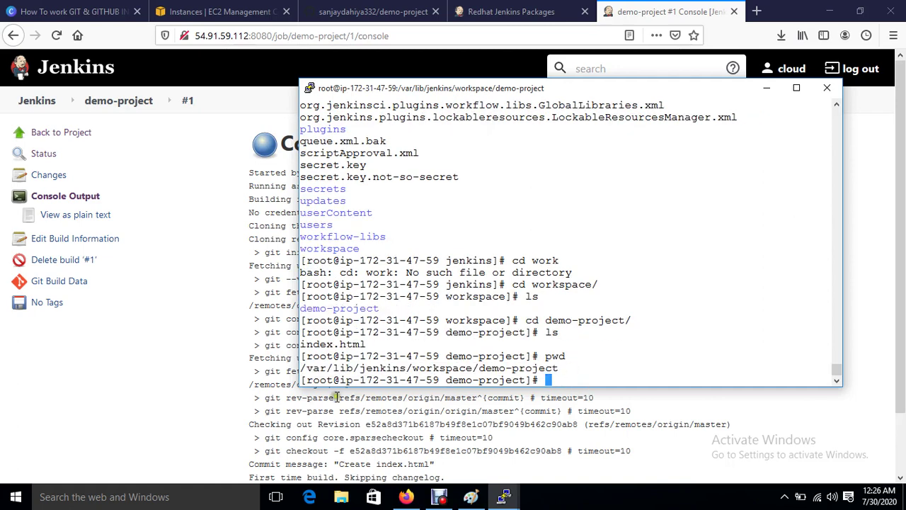
pyautogui.moveTo(301, 368); pyautogui.dragTo(554, 368)
pyautogui.rightClick(552, 368)
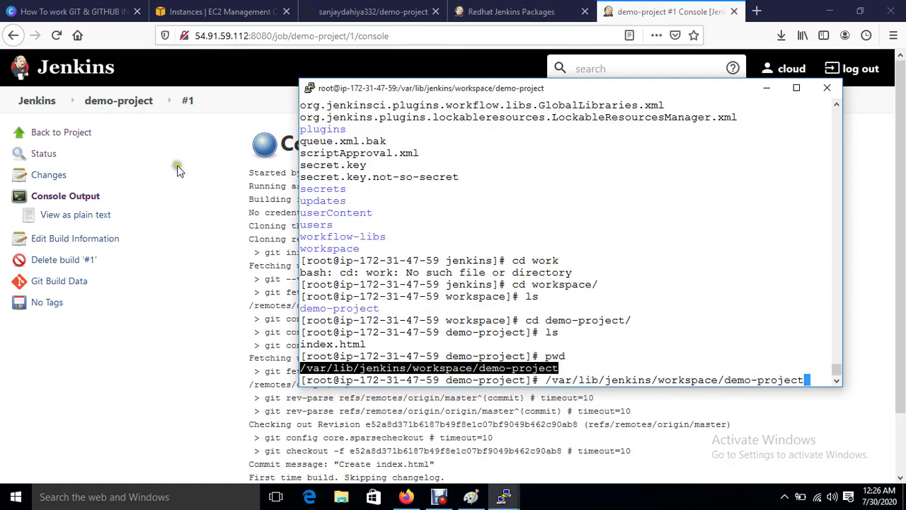
pyautogui.click(95, 104)
pyautogui.click(97, 103)
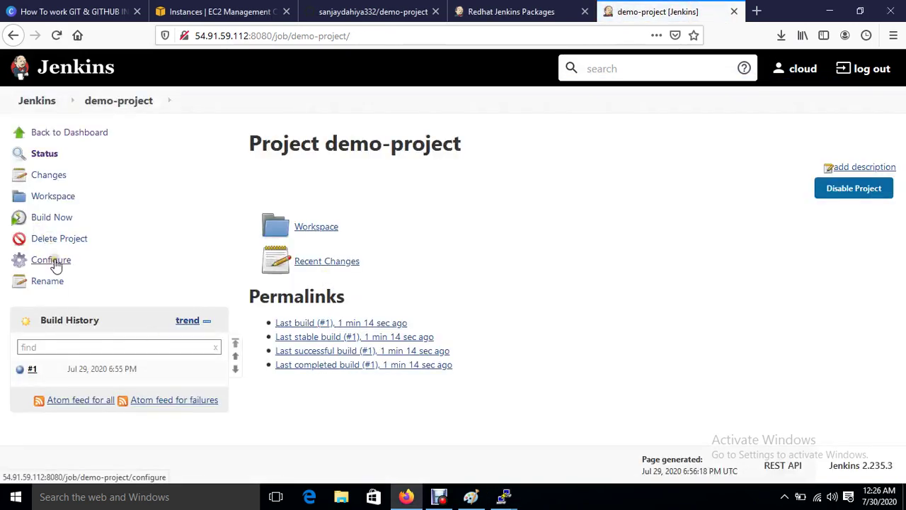
# Step: Add a 'Send files or execute commands over SSH' build step to demo-project
pyautogui.click(55, 261)
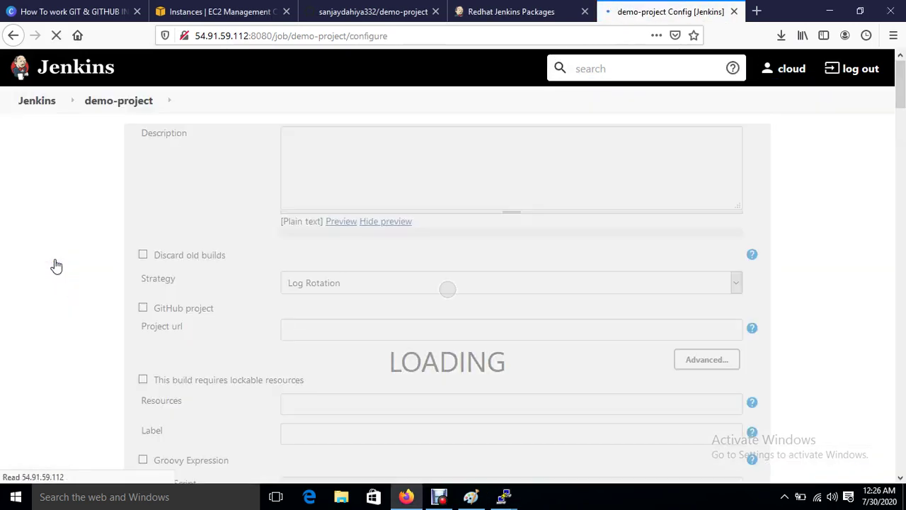
pyautogui.scroll(-10, 418, 385)
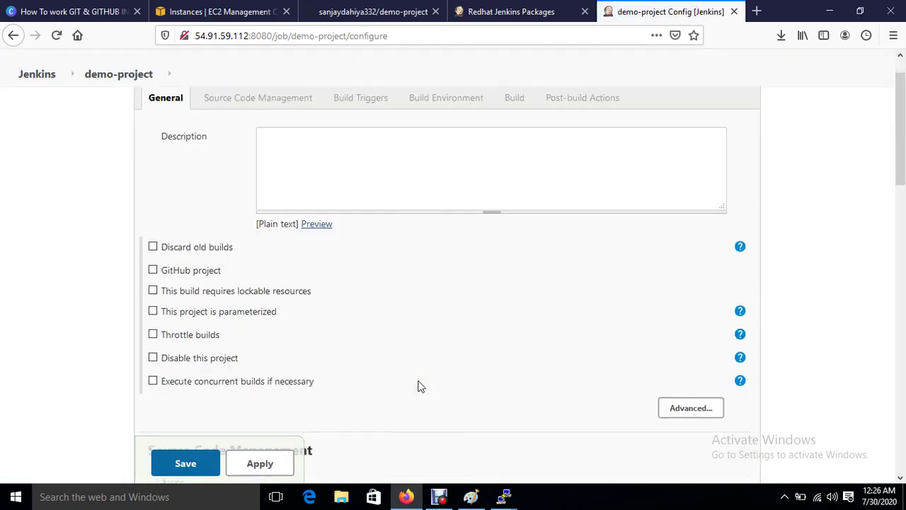
pyautogui.scroll(-5, 240, 276)
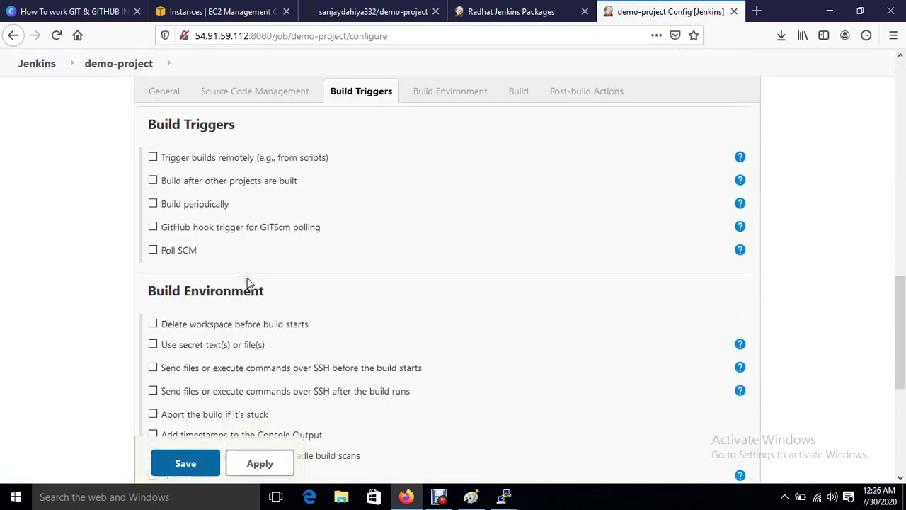
pyautogui.click(228, 262)
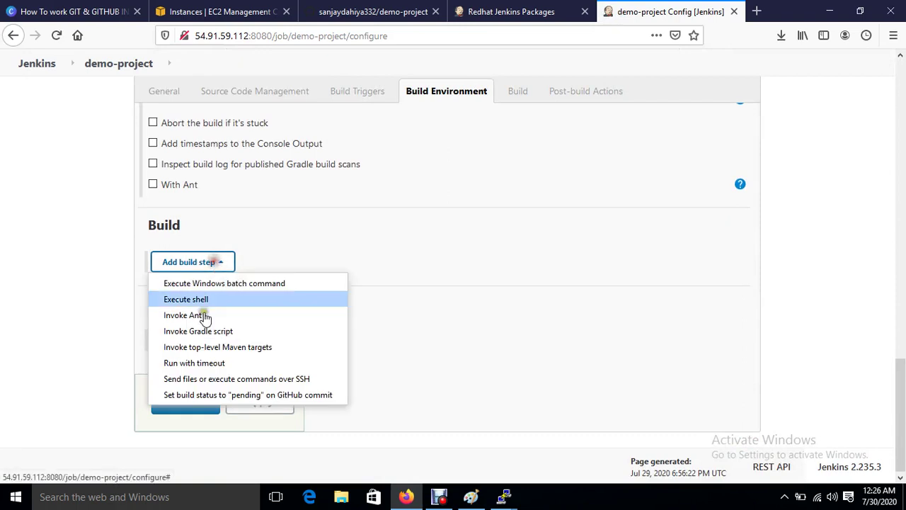
pyautogui.click(221, 380)
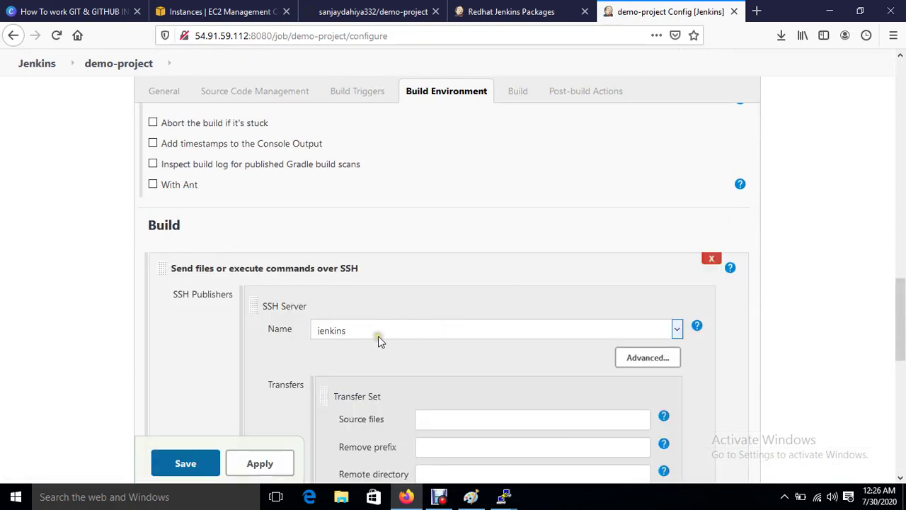
# Step: Write the Exec command 'rsync -avh /var/lib/jenkins/workspace/demo-project/*.html' using the pasted path
pyautogui.scroll(-3, 378, 335)
pyautogui.click(465, 275)
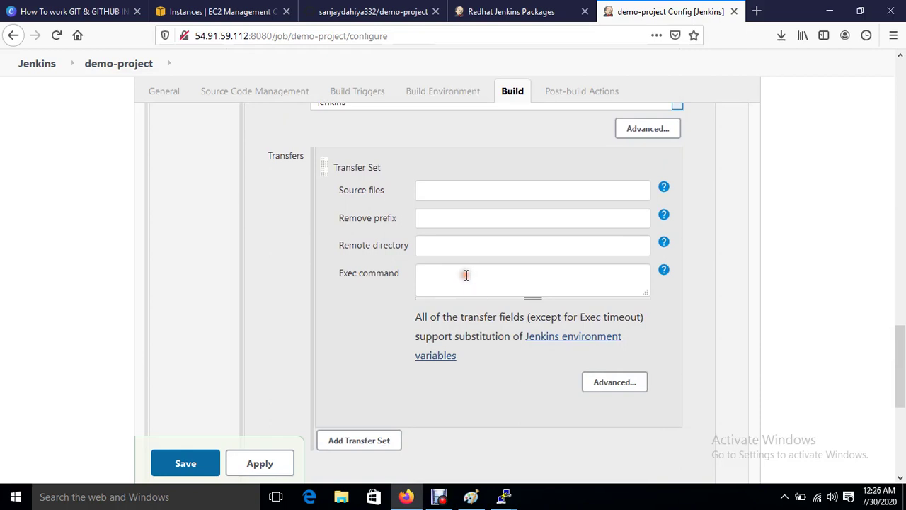
pyautogui.write('rsync')
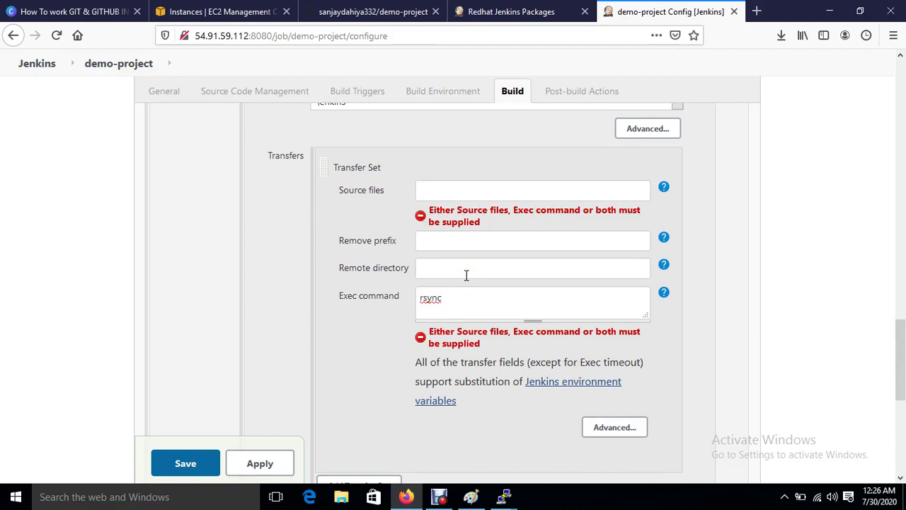
pyautogui.click(451, 303)
pyautogui.write('-avh')
pyautogui.rightClick(470, 296)
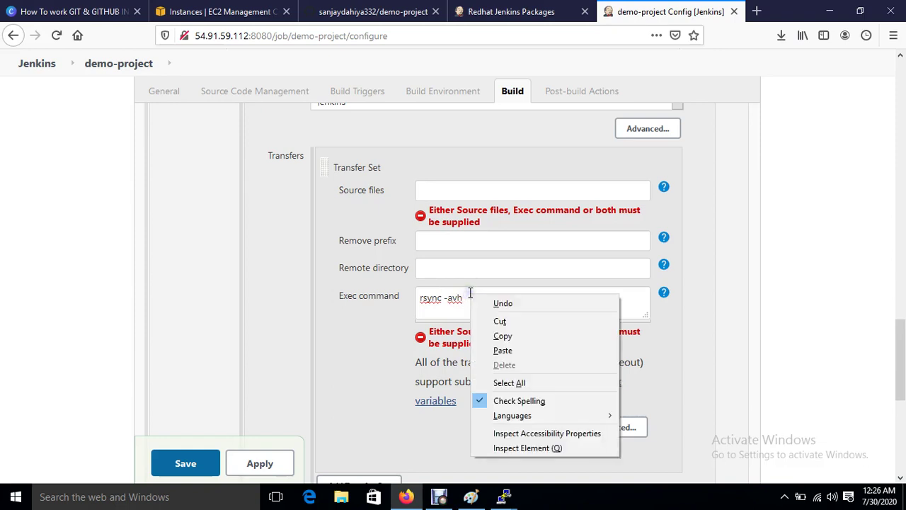
pyautogui.click(504, 348)
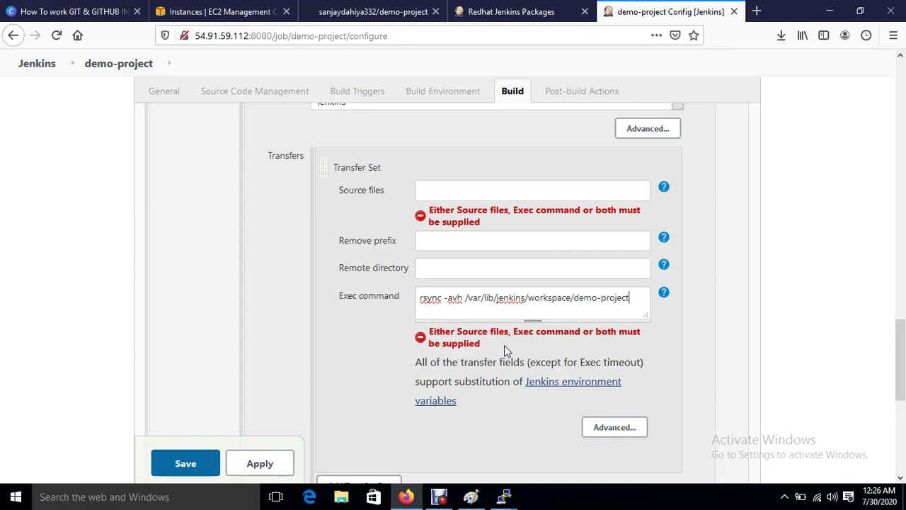
pyautogui.write('/*.html   root@')
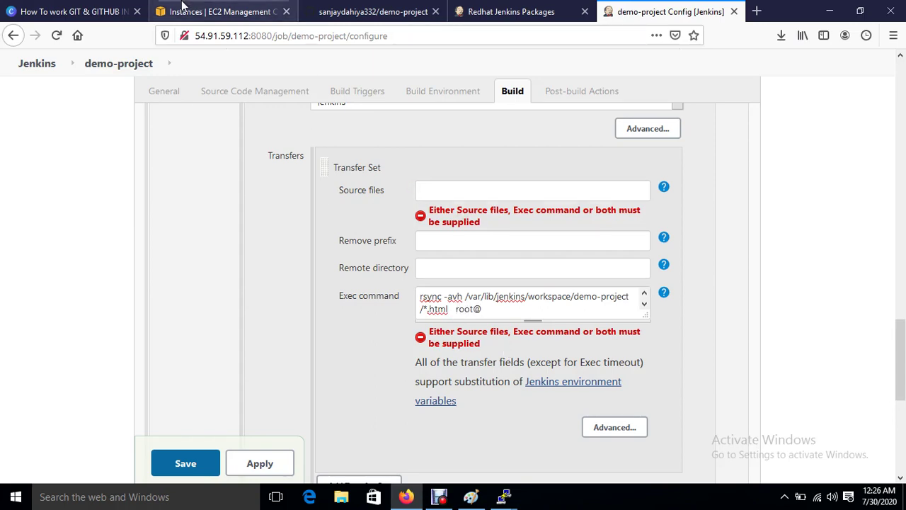
# Step: Copy Ansible-Server's private IP 172.31.38.238 from the EC2 Instances list and return to Jenkins
pyautogui.click(182, 7)
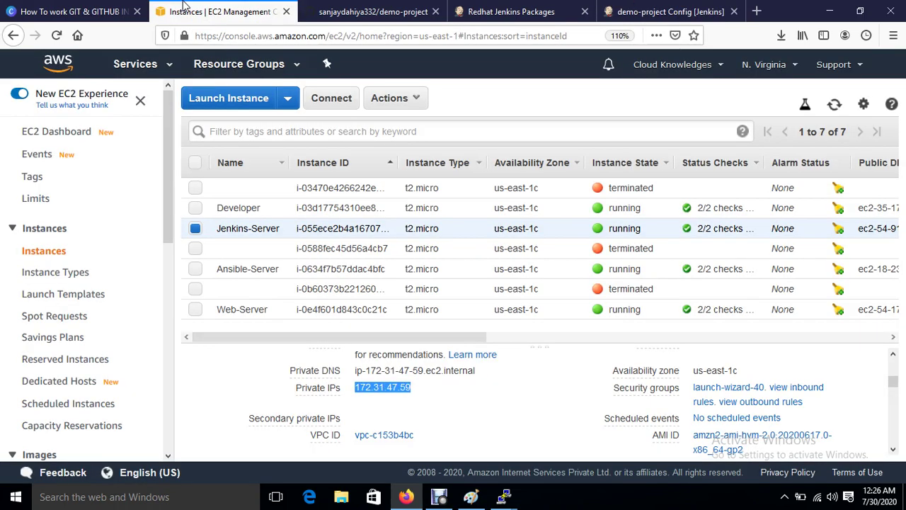
pyautogui.click(195, 268)
pyautogui.click(196, 228)
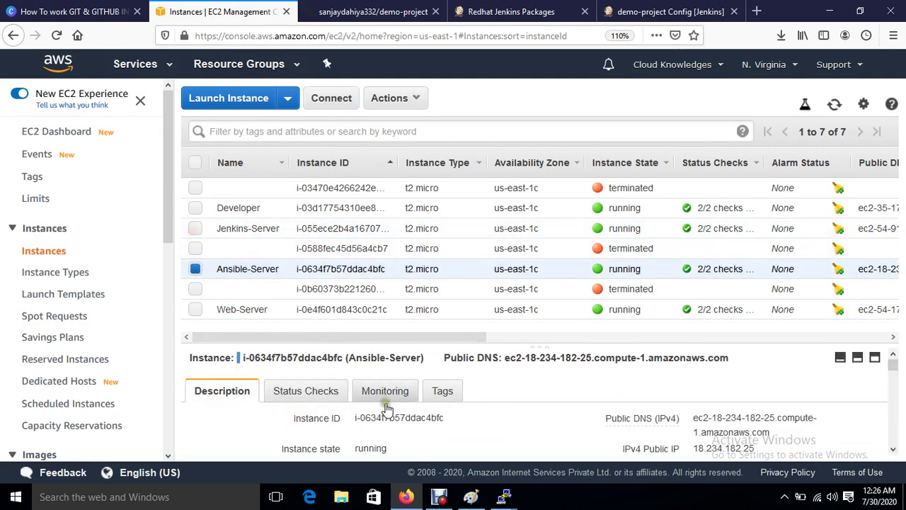
pyautogui.scroll(-5, 402, 444)
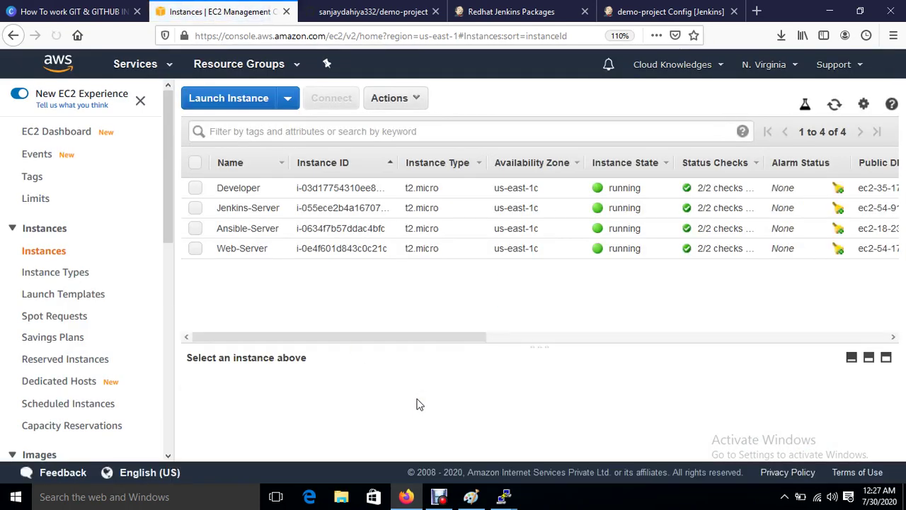
pyautogui.click(195, 228)
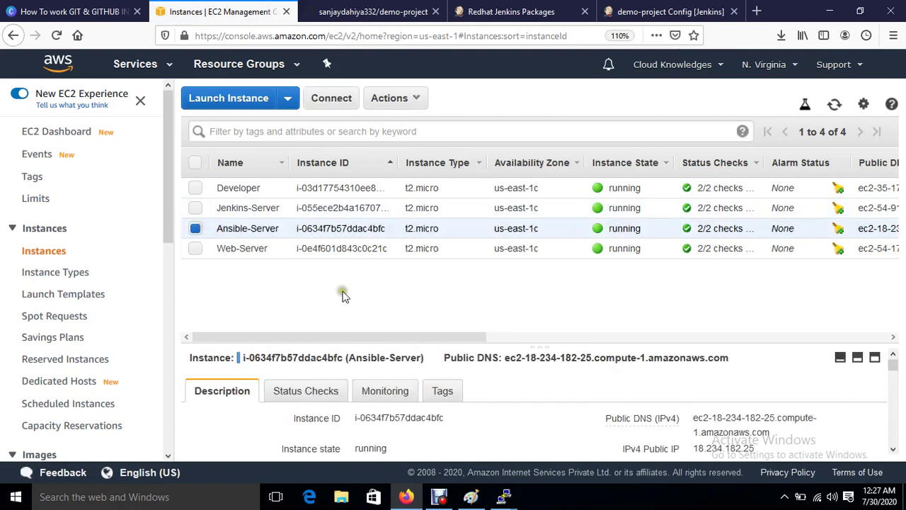
pyautogui.scroll(-3, 436, 437)
pyautogui.scroll(-1, 437, 437)
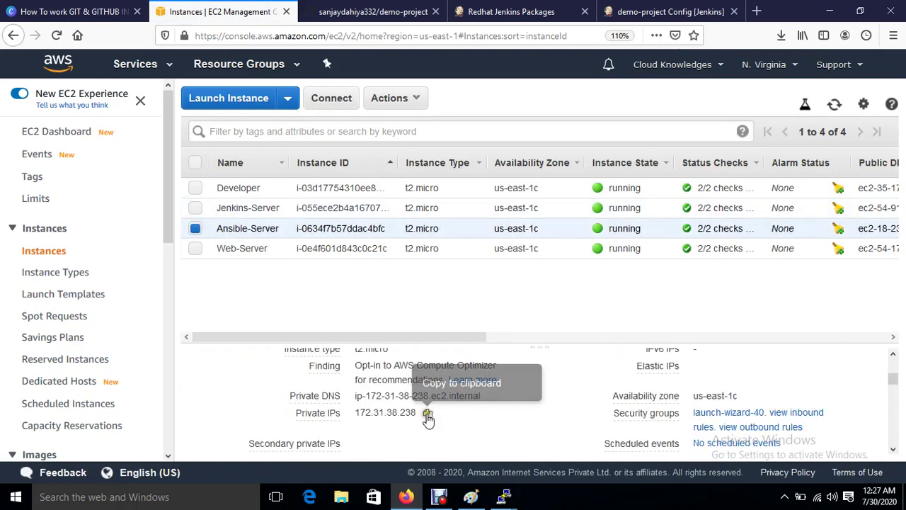
pyautogui.click(427, 413)
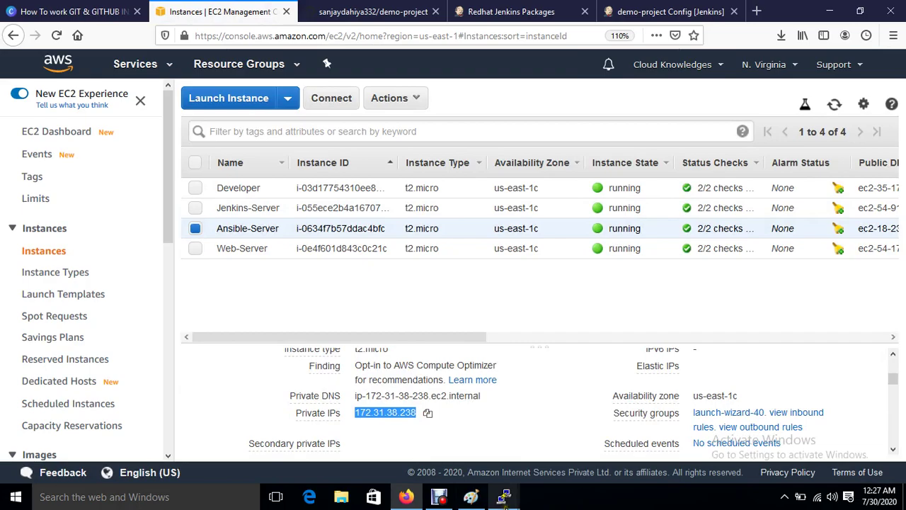
pyautogui.moveTo(505, 498)
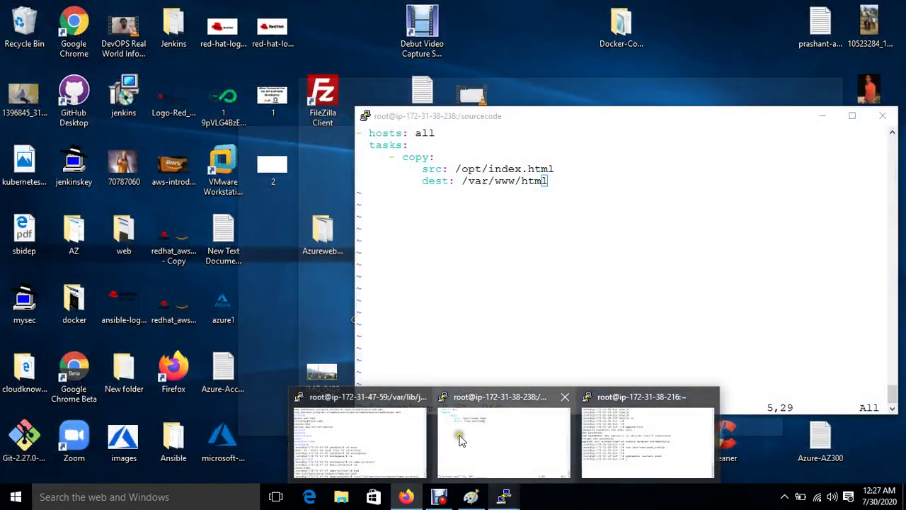
pyautogui.click(369, 431)
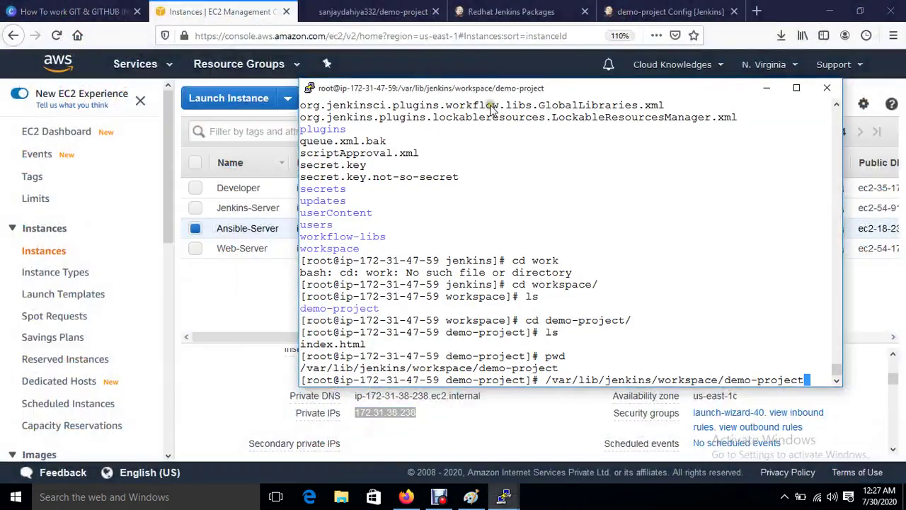
pyautogui.click(709, 12)
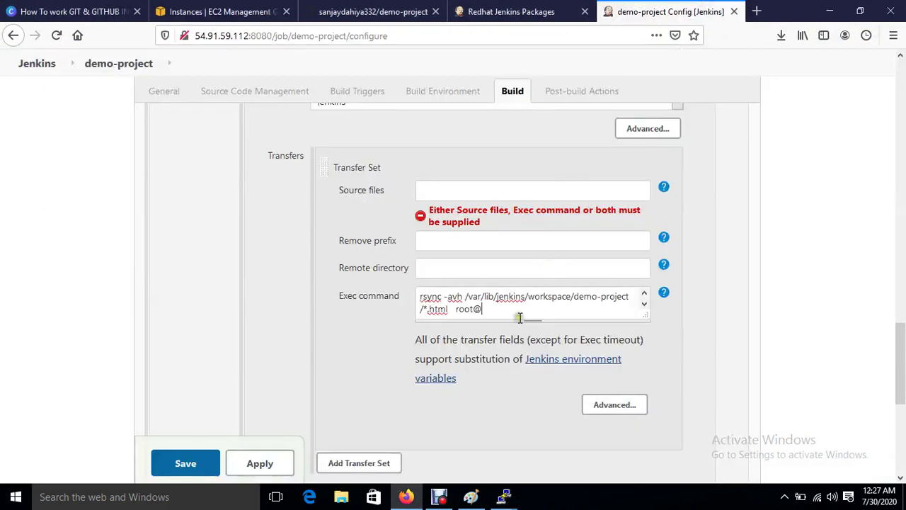
pyautogui.hotkey('ctrl', 'v')
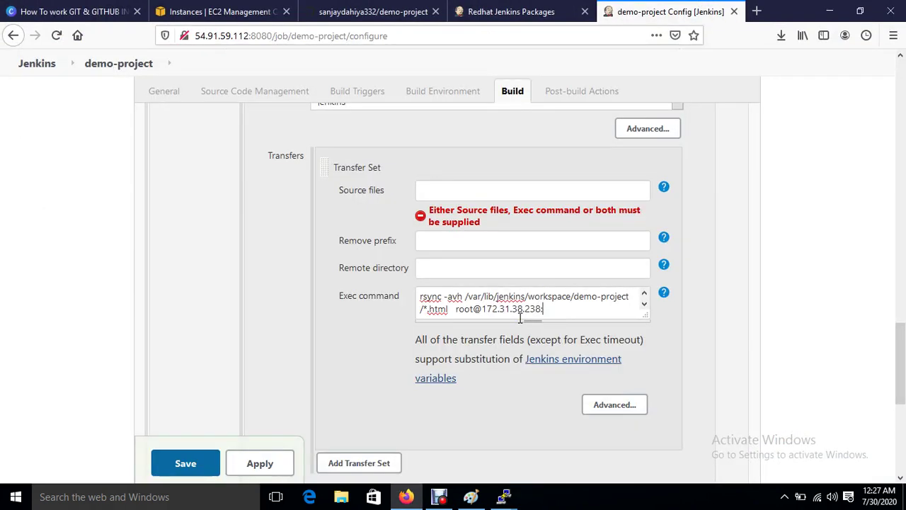
pyautogui.moveTo(504, 496)
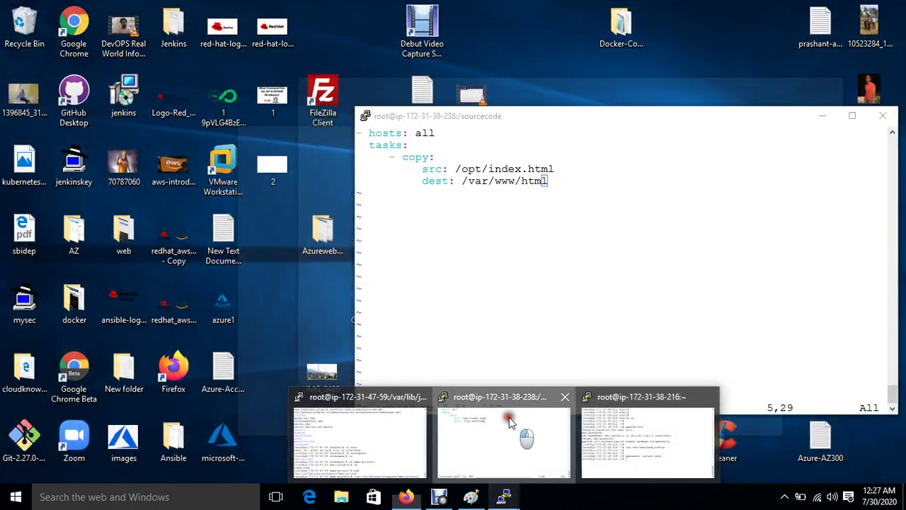
pyautogui.click(508, 417)
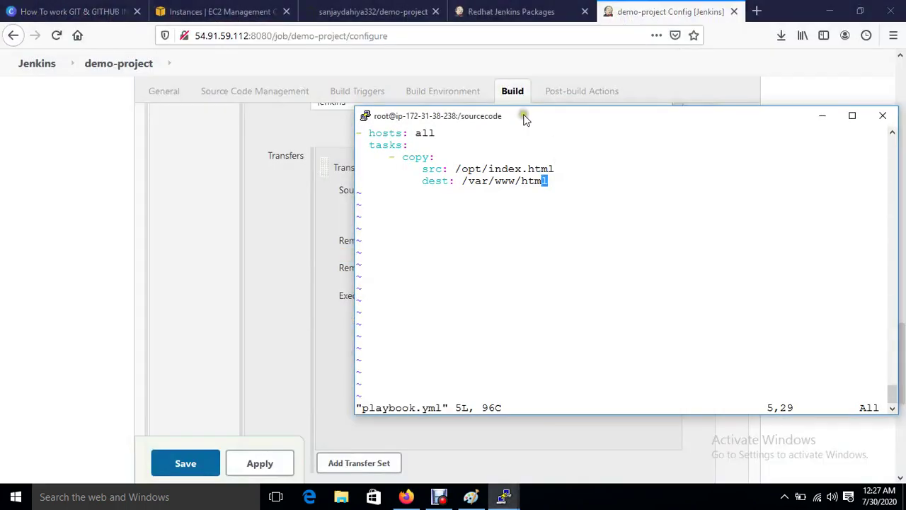
pyautogui.moveTo(522, 115); pyautogui.dragTo(774, 163)
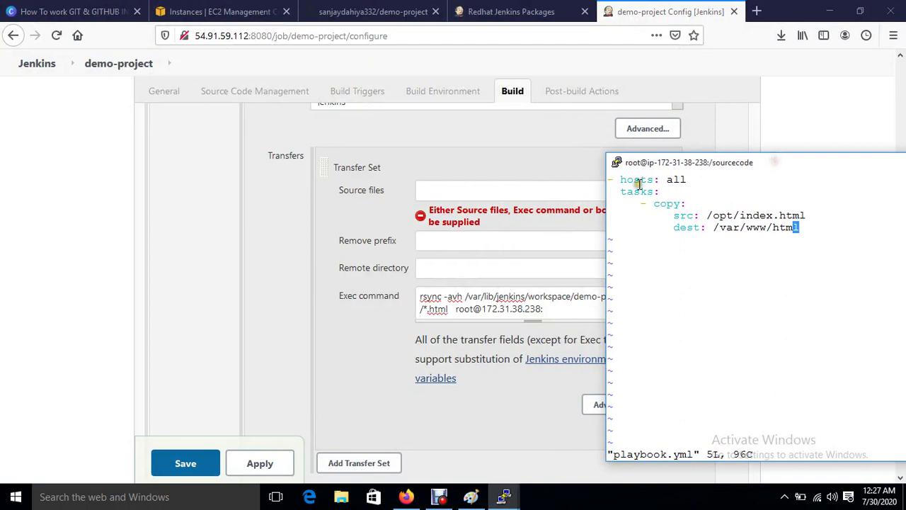
pyautogui.moveTo(707, 215); pyautogui.dragTo(726, 216)
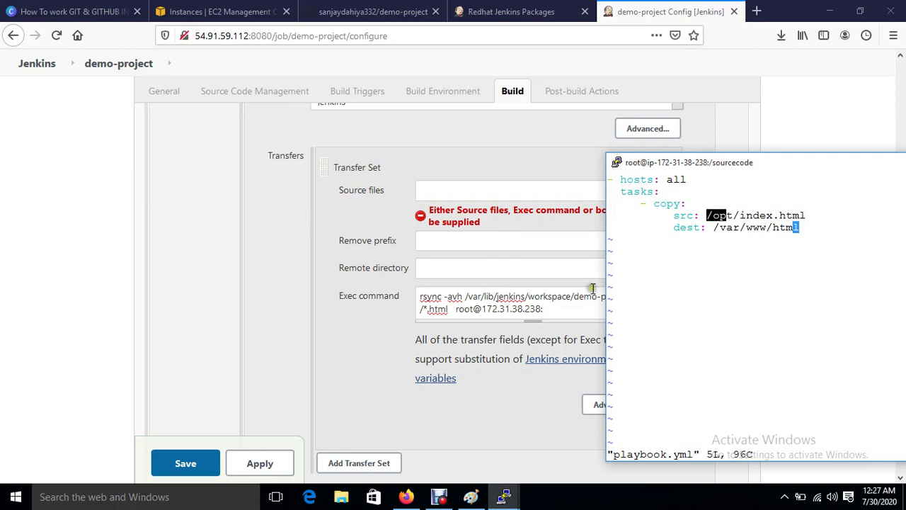
pyautogui.click(548, 311)
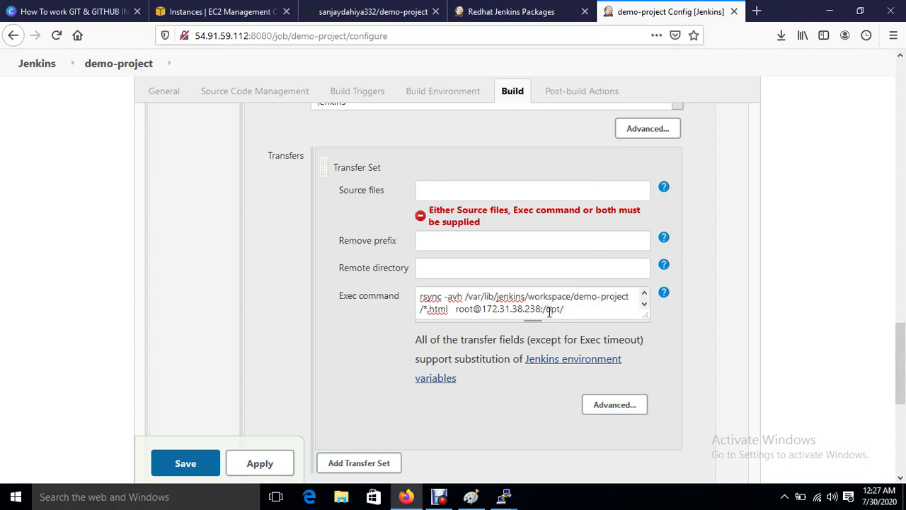
pyautogui.press('BackSpace')
pyautogui.press('BackSpace')
pyautogui.click(260, 464)
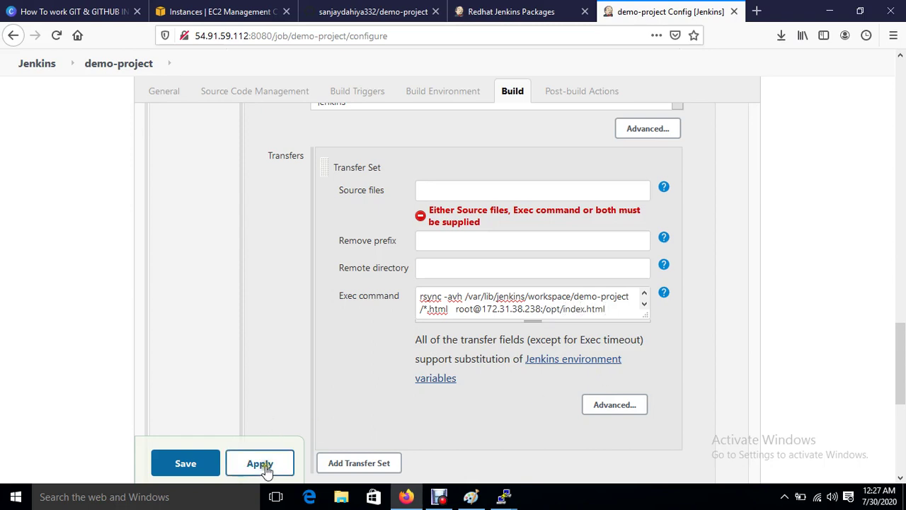
pyautogui.click(186, 463)
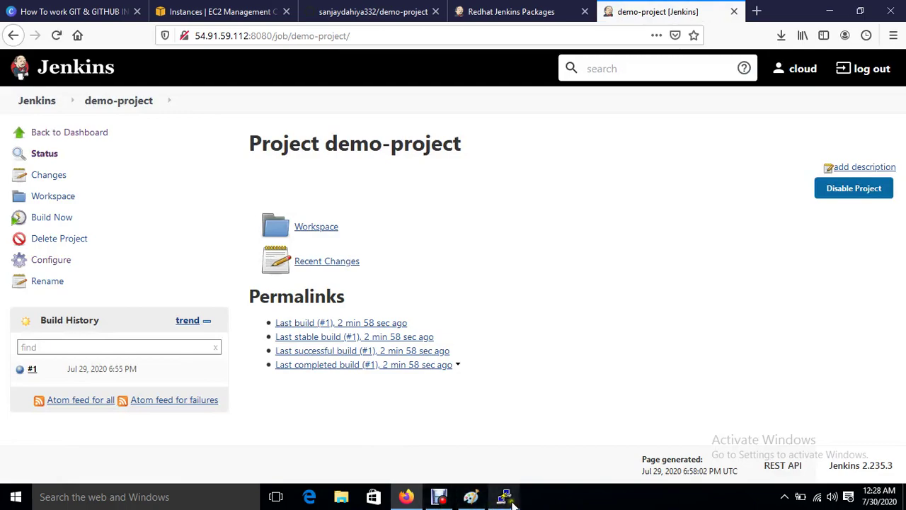
# Step: Save and close playbook.yml with :wq in the sourcecode terminal
pyautogui.moveTo(503, 495)
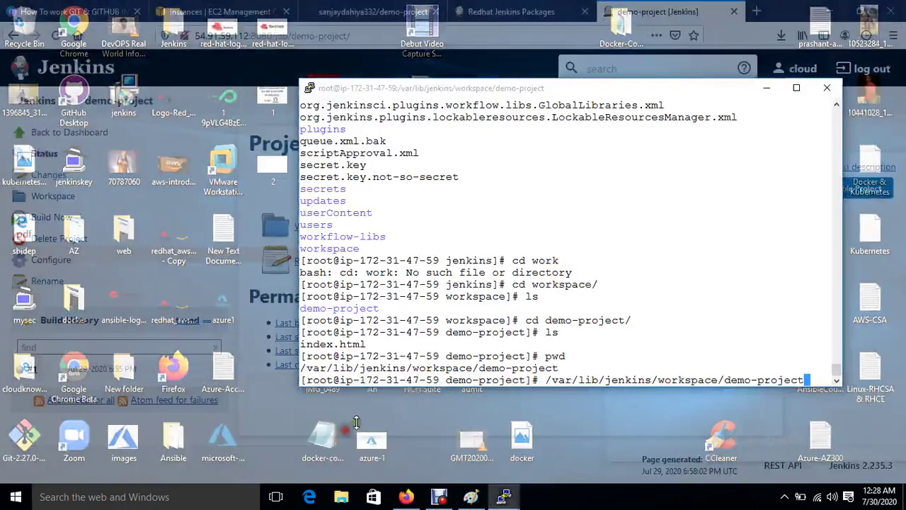
pyautogui.click(343, 428)
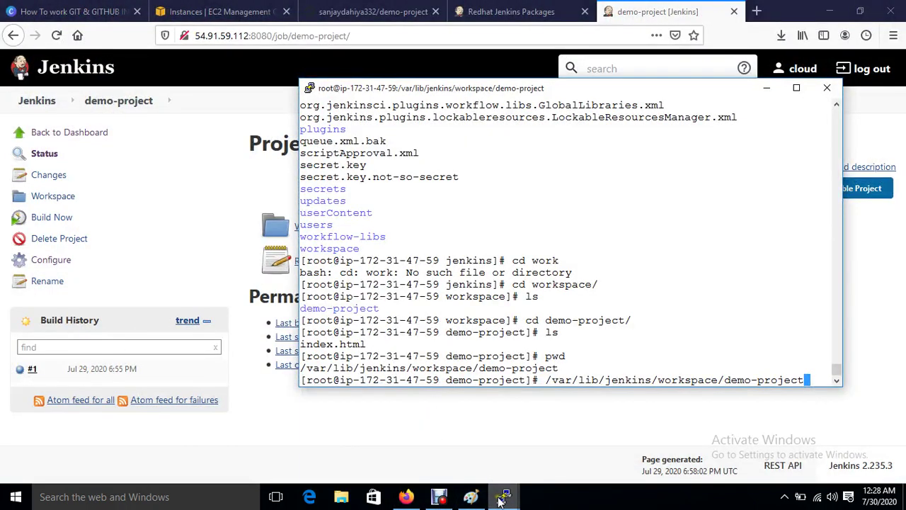
pyautogui.moveTo(502, 495)
pyautogui.click(505, 461)
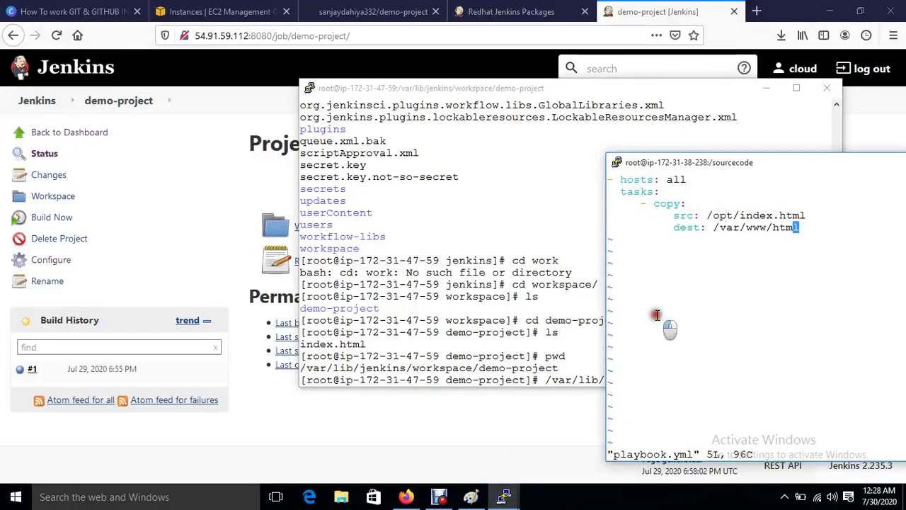
pyautogui.moveTo(792, 162); pyautogui.dragTo(507, 170)
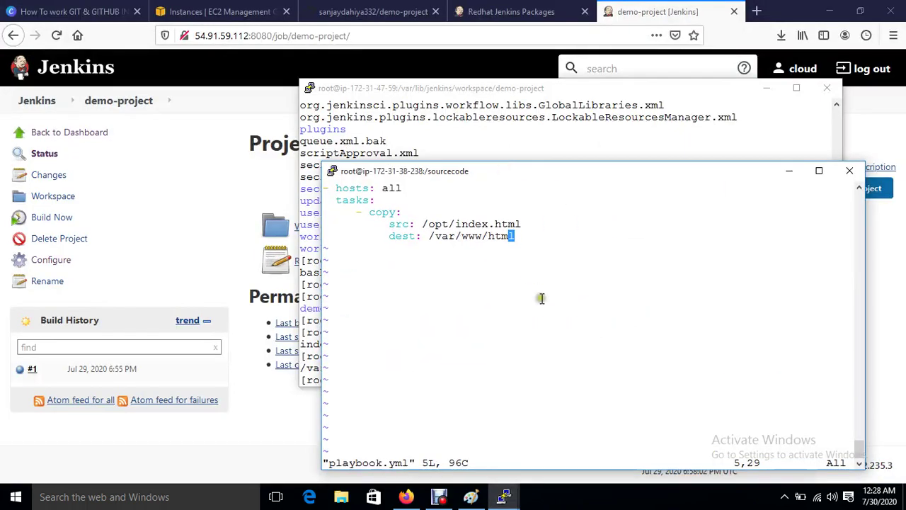
pyautogui.write(':wq')
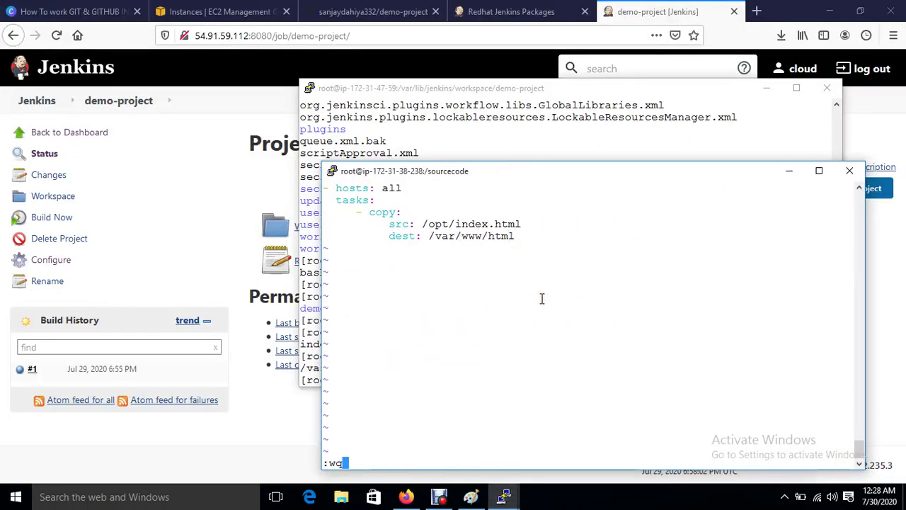
pyautogui.press('Return')
# Step: Change into /opt and list it, showing only aws and rh
pyautogui.write('cd op')
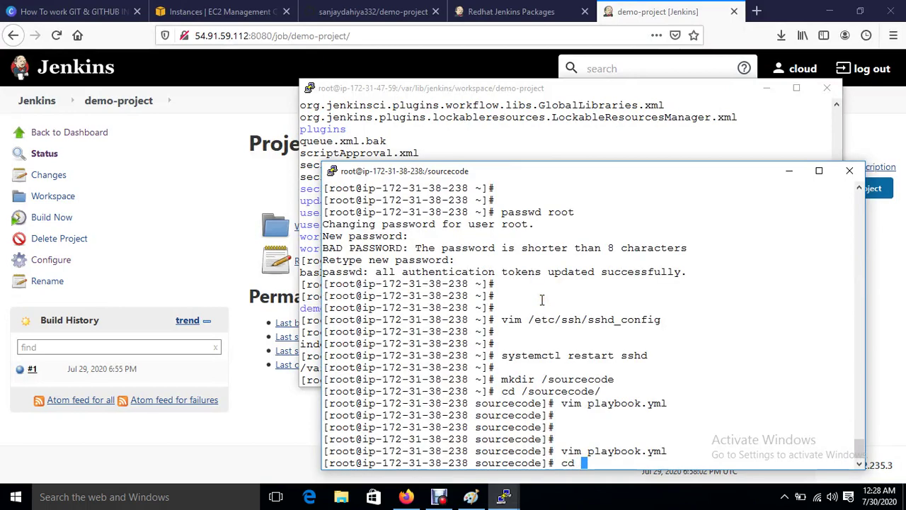
pyautogui.press('BackSpace')
pyautogui.press('BackSpace')
pyautogui.write('/opt/')
pyautogui.press('Return')
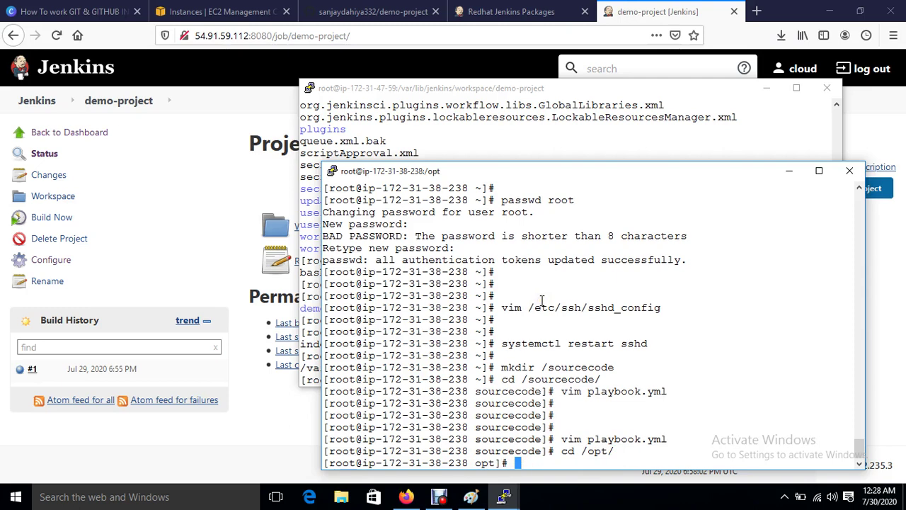
pyautogui.hotkey('ctrl', 'l')
pyautogui.write('ls')
pyautogui.press('Return')
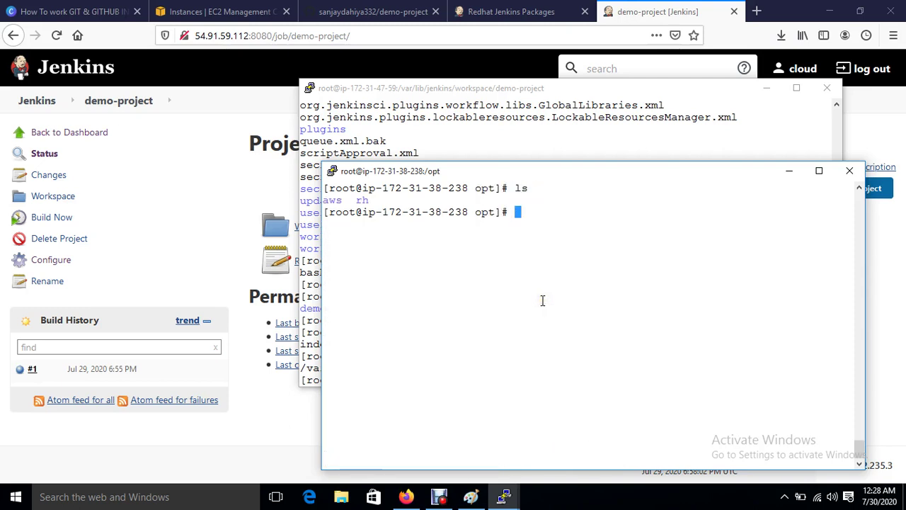
# Step: Trigger demo-project builds #2 and #3, then return to the /opt terminal
pyautogui.click(271, 455)
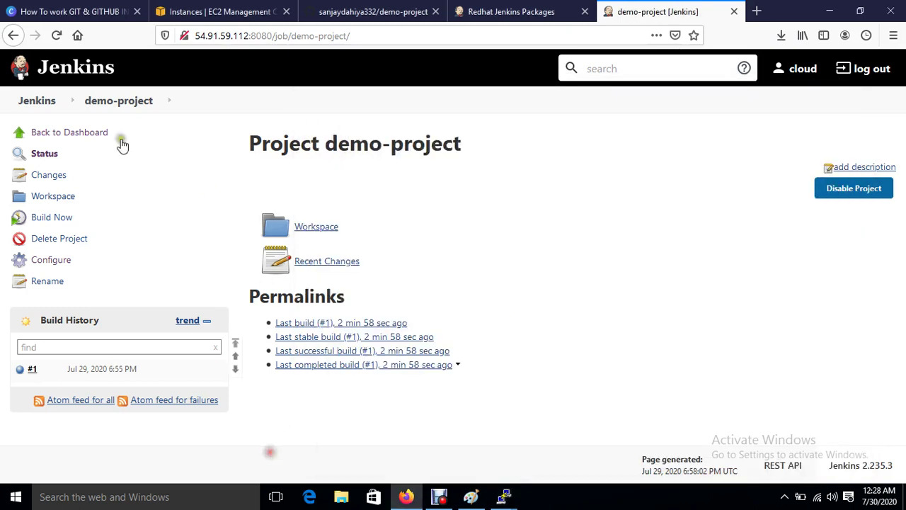
pyautogui.click(41, 219)
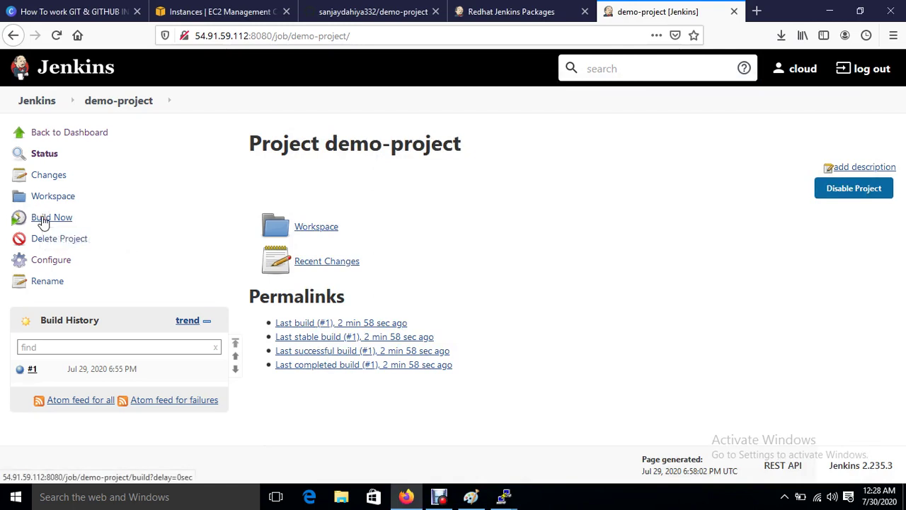
pyautogui.click(42, 220)
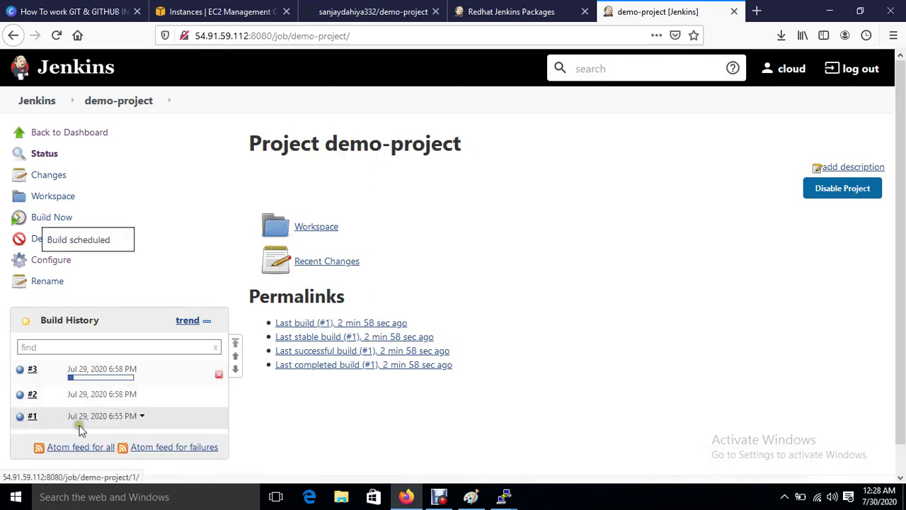
pyautogui.moveTo(102, 383)
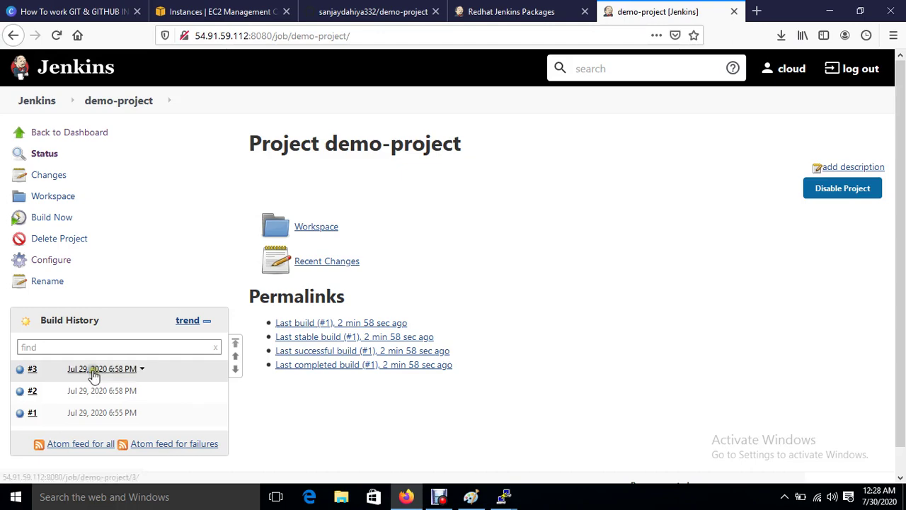
pyautogui.moveTo(499, 501)
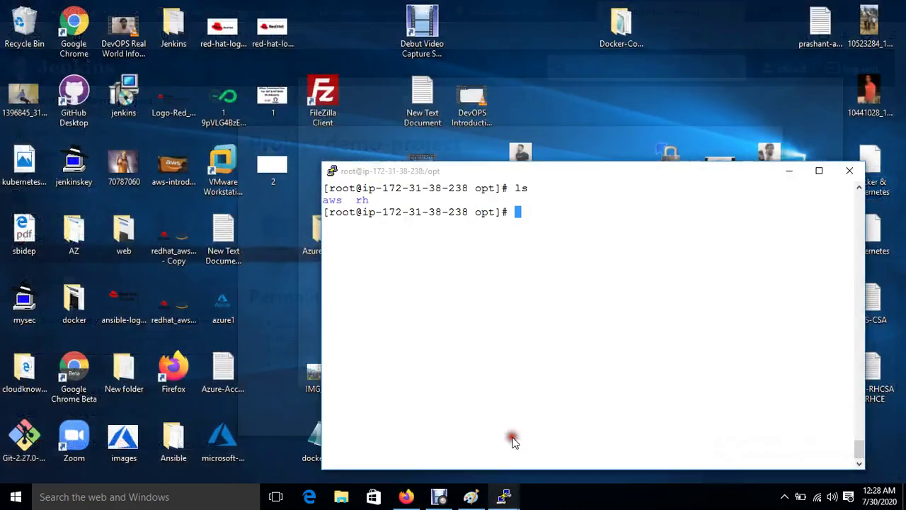
pyautogui.click(512, 436)
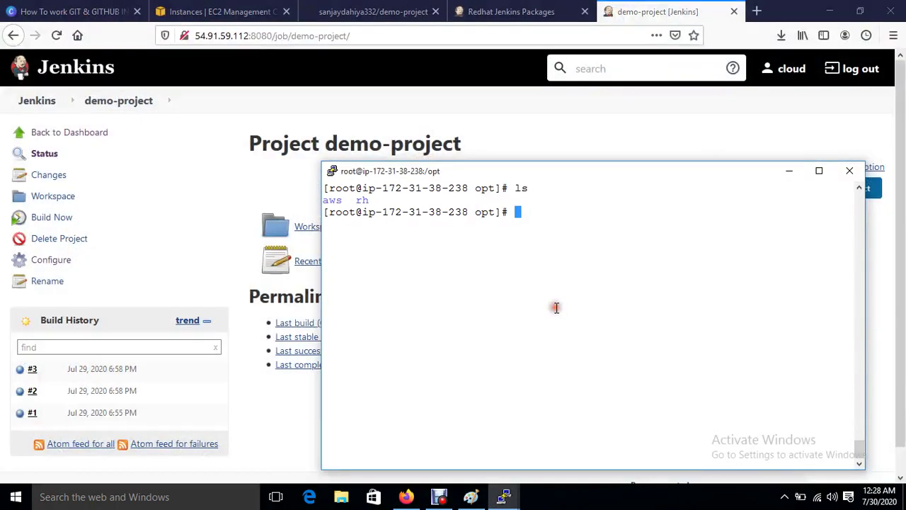
# Step: Re-list /opt on the Ansible server to confirm index.html is there, then bring up the web server terminal
pyautogui.write('ls')
pyautogui.press('Return')
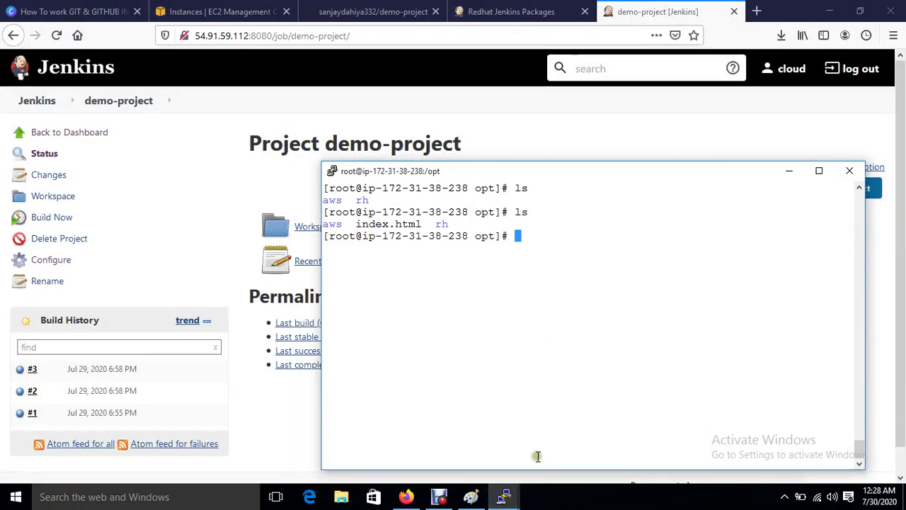
pyautogui.moveTo(503, 497)
pyautogui.click(659, 437)
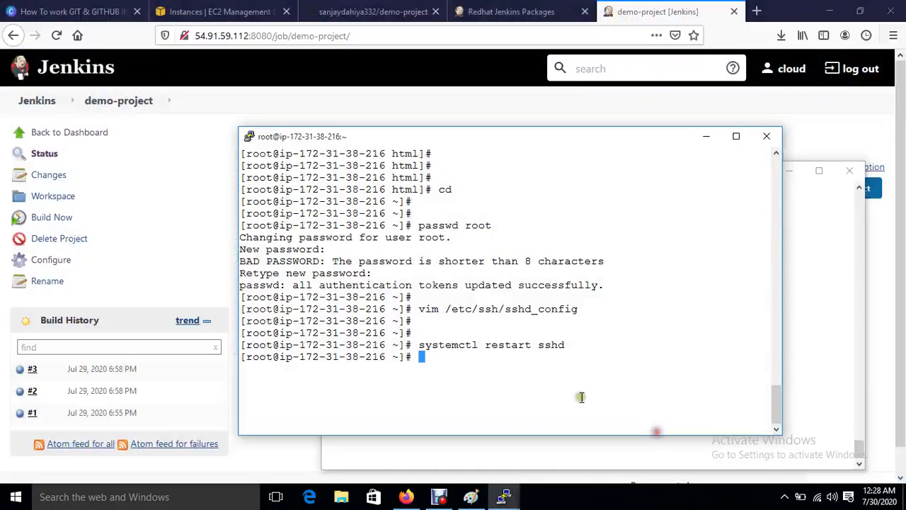
# Step: Confirm the web server's /var/www/html is empty and open demo-project's configuration page
pyautogui.write('cd /va')
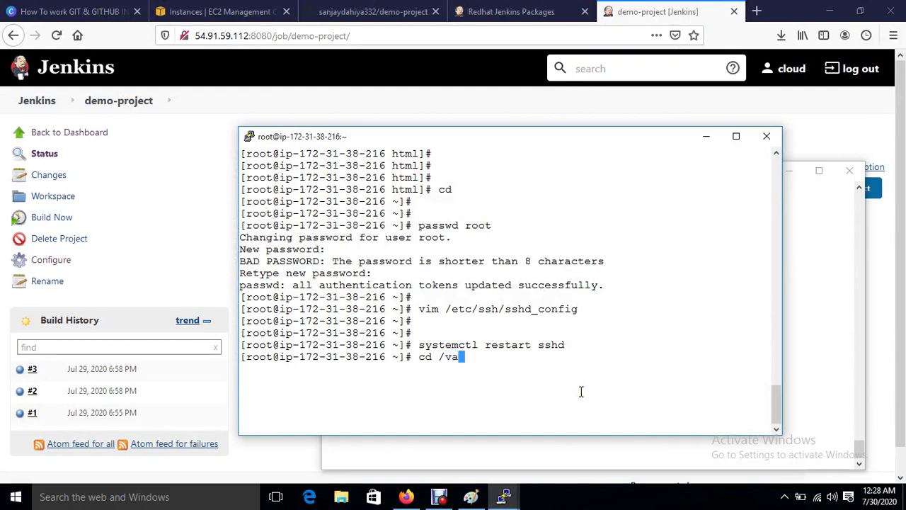
pyautogui.write('r/www/html/')
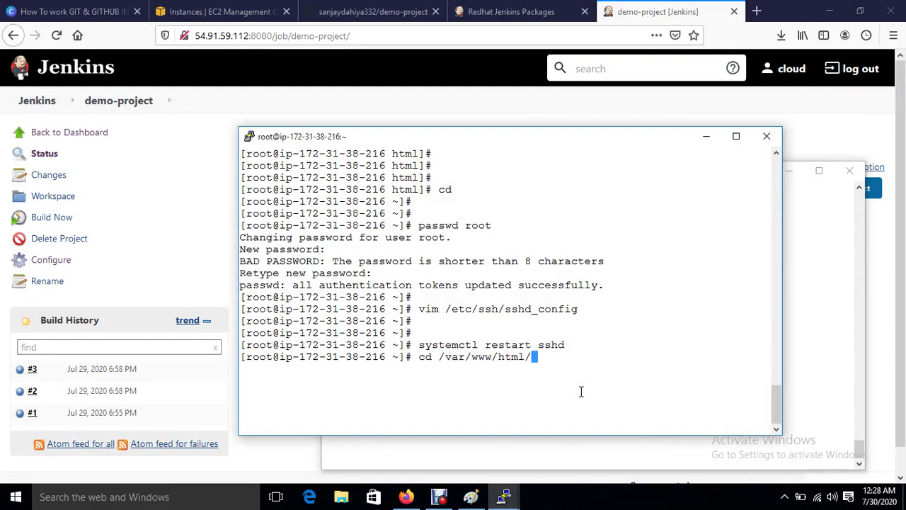
pyautogui.press('Return')
pyautogui.write('ls')
pyautogui.press('Return')
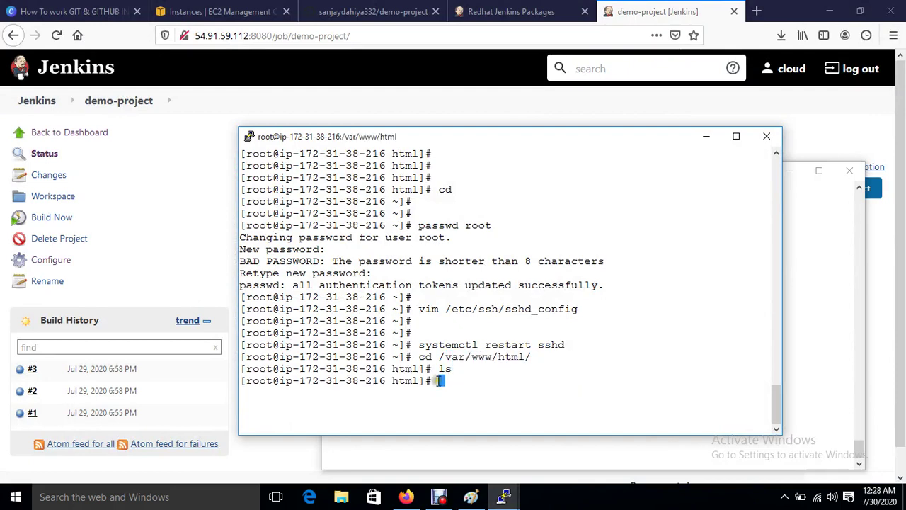
pyautogui.click(49, 263)
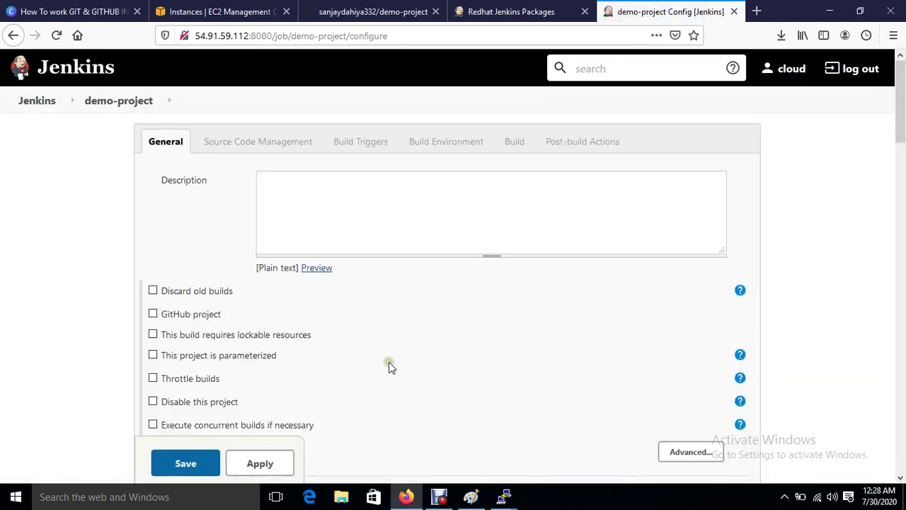
pyautogui.scroll(-10, 389, 367)
pyautogui.scroll(-8, 388, 363)
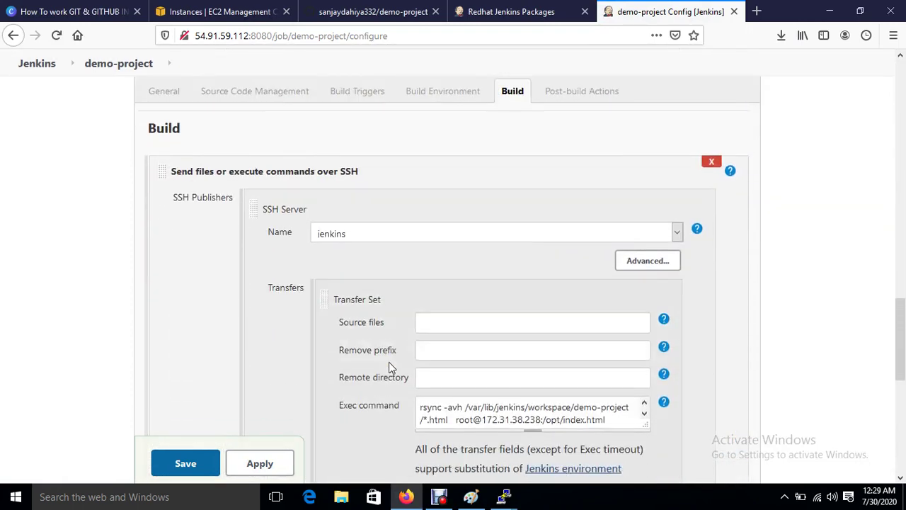
pyautogui.scroll(-5, 388, 366)
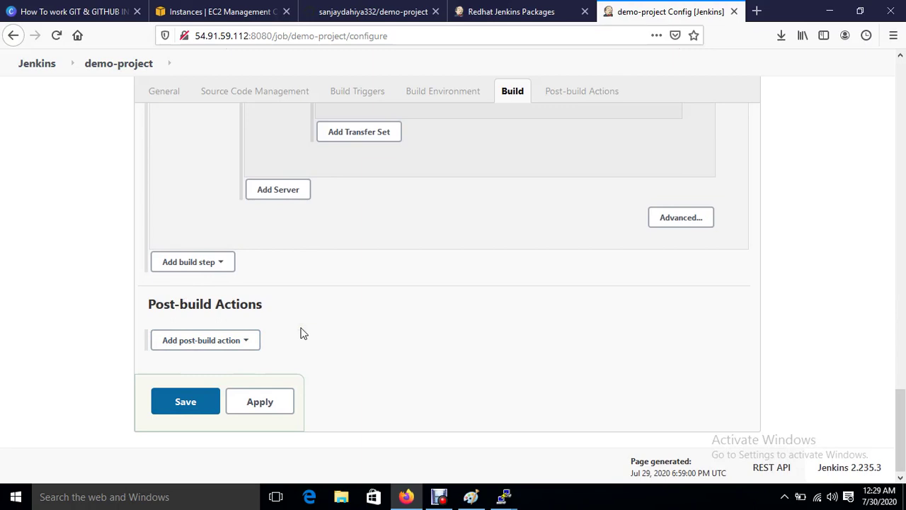
pyautogui.scroll(3, 300, 333)
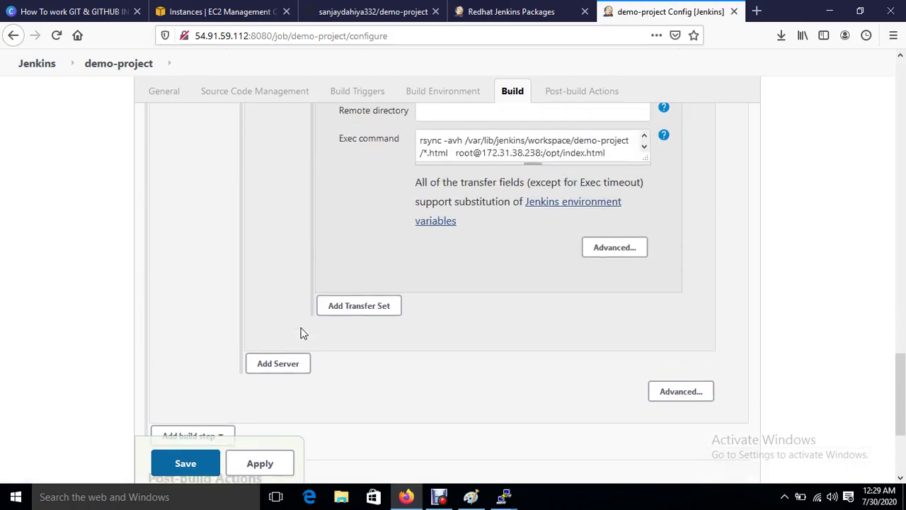
pyautogui.scroll(3, 300, 333)
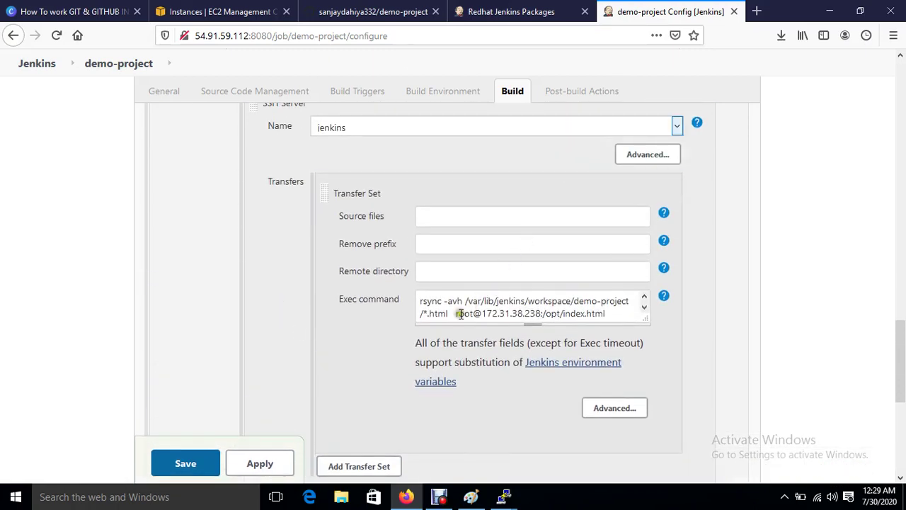
pyautogui.scroll(-6, 358, 346)
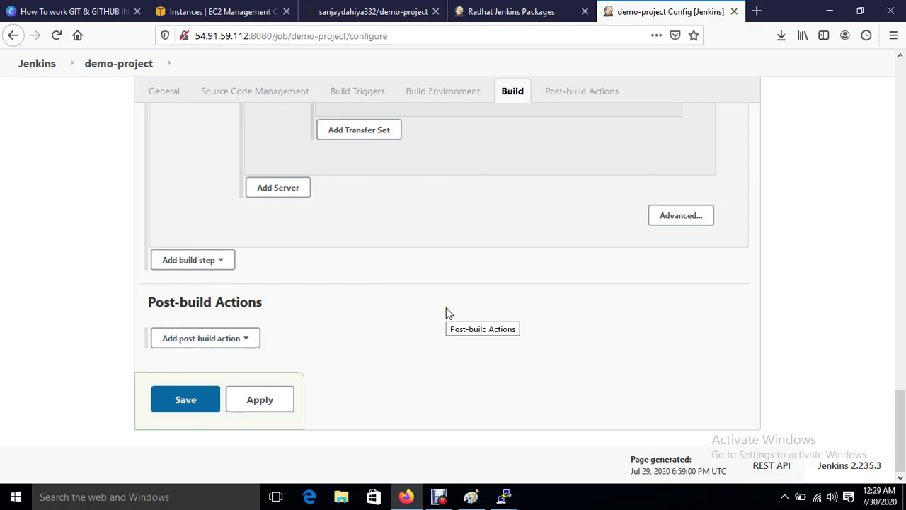
pyautogui.moveTo(503, 498)
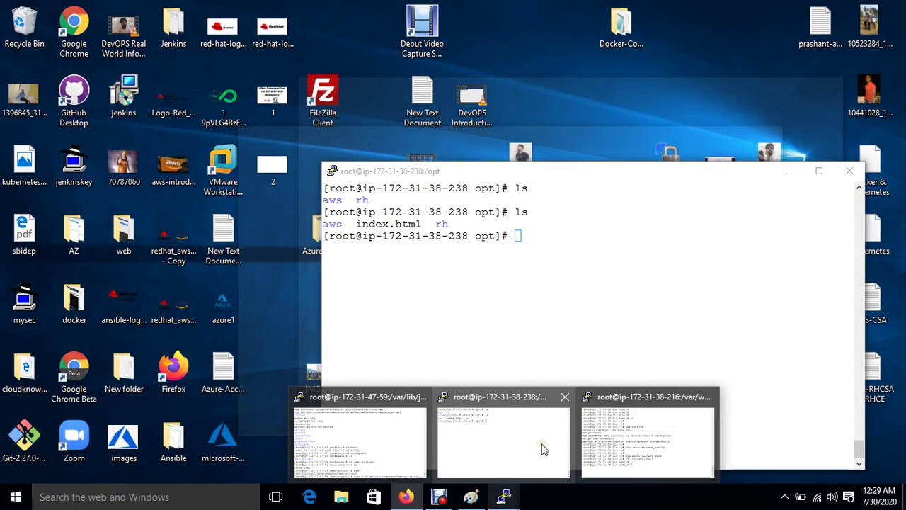
# Step: On the Ansible server, open /sourcecode/playbook.yml in vim
pyautogui.click(542, 449)
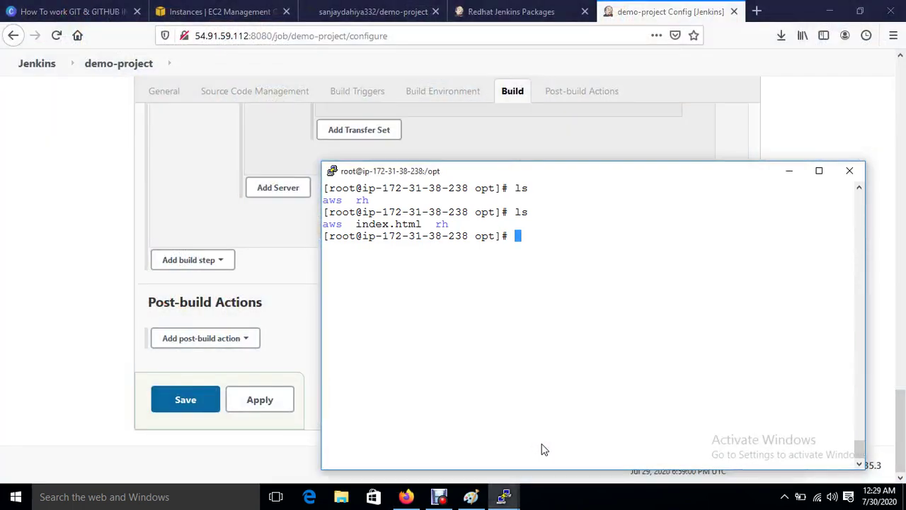
pyautogui.write('cd /sourcecode/')
pyautogui.press('Return')
pyautogui.write('vim ppl')
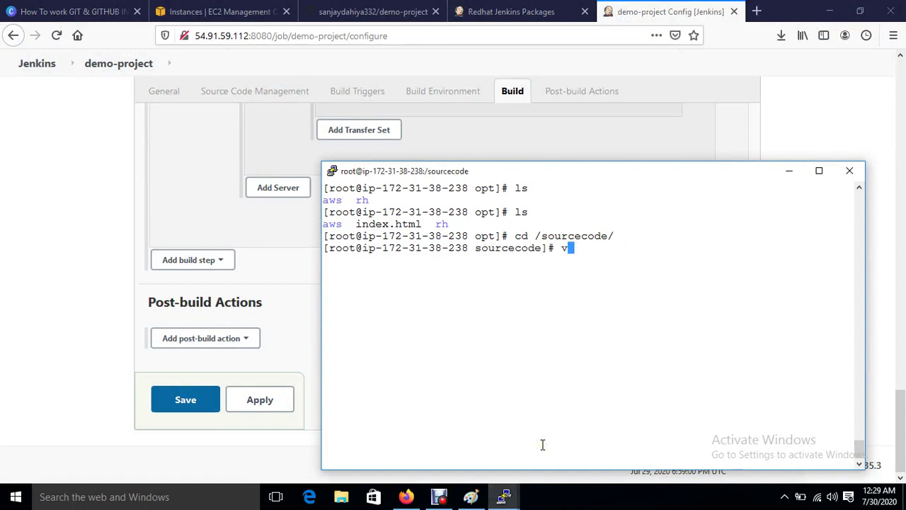
pyautogui.press('BackSpace')
pyautogui.press('BackSpace')
pyautogui.write('pl')
pyautogui.press('BackSpace')
pyautogui.press('BackSpace')
pyautogui.write('l')
pyautogui.press('Tab')
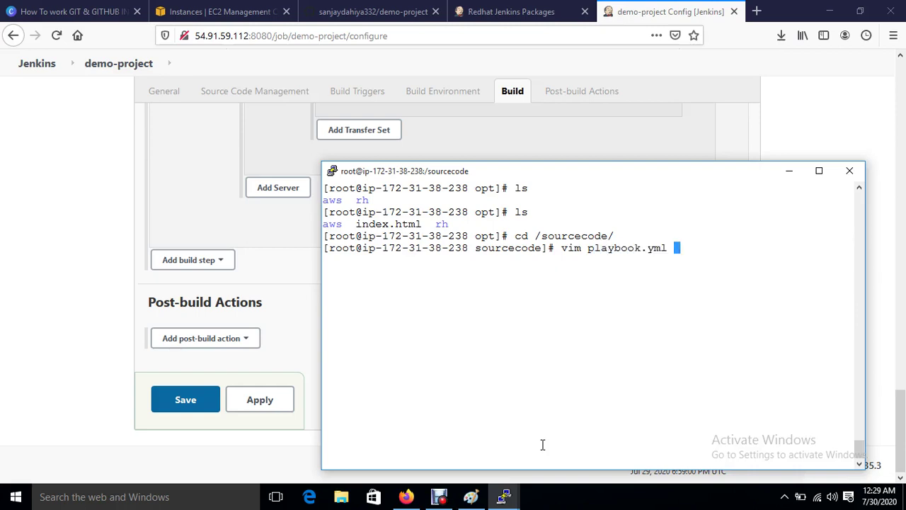
pyautogui.press('Return')
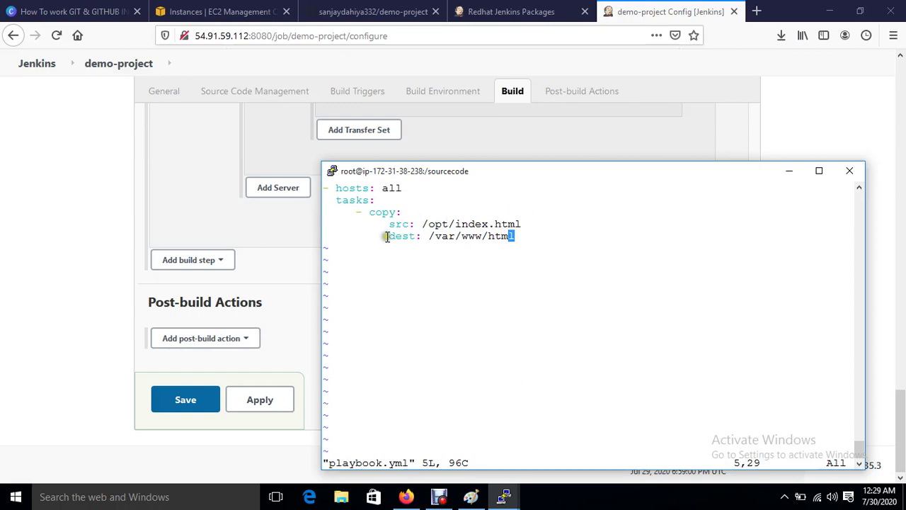
# Step: Check the playbook's /var/www/html destination, save and quit with :wq, and return to Jenkins
pyautogui.moveTo(429, 236); pyautogui.dragTo(526, 242)
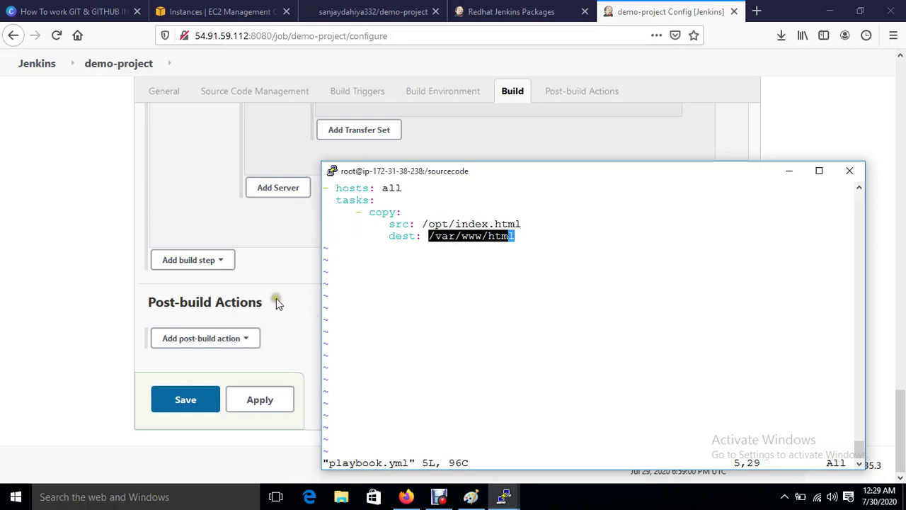
pyautogui.click(474, 277)
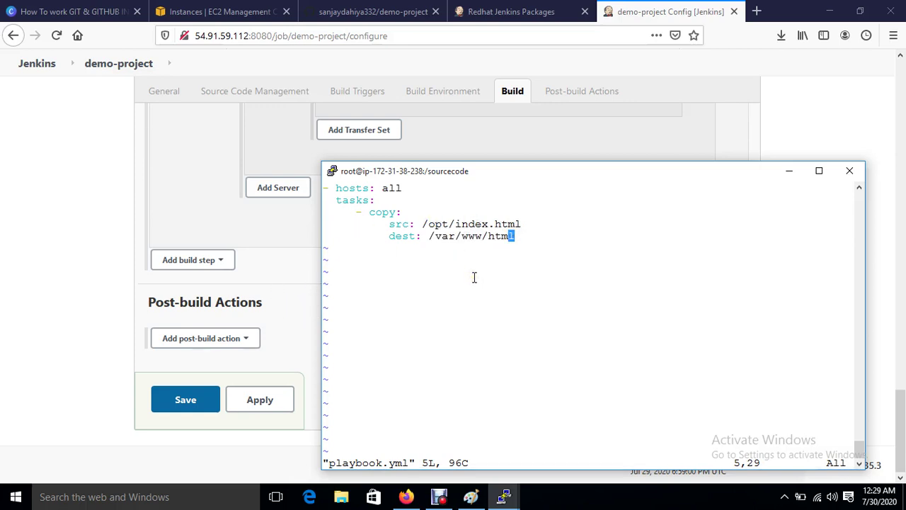
pyautogui.write(':wq')
pyautogui.press('Return')
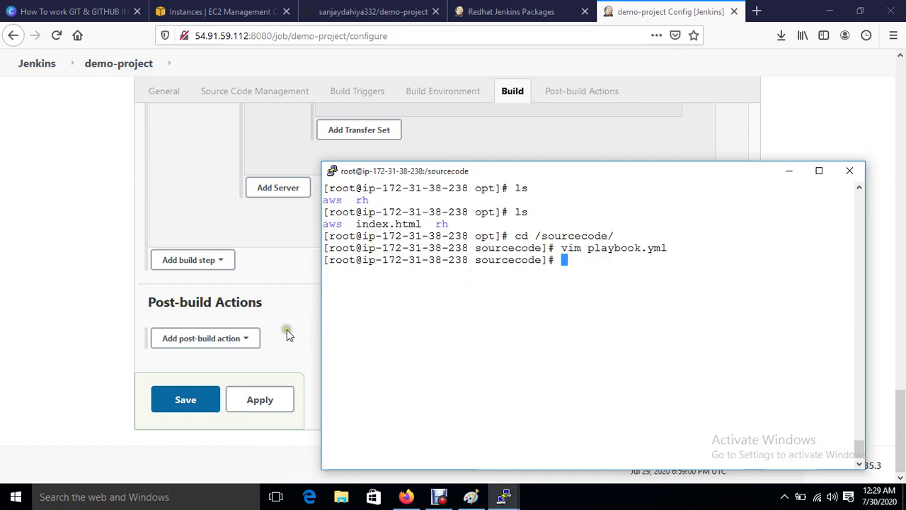
pyautogui.click(287, 329)
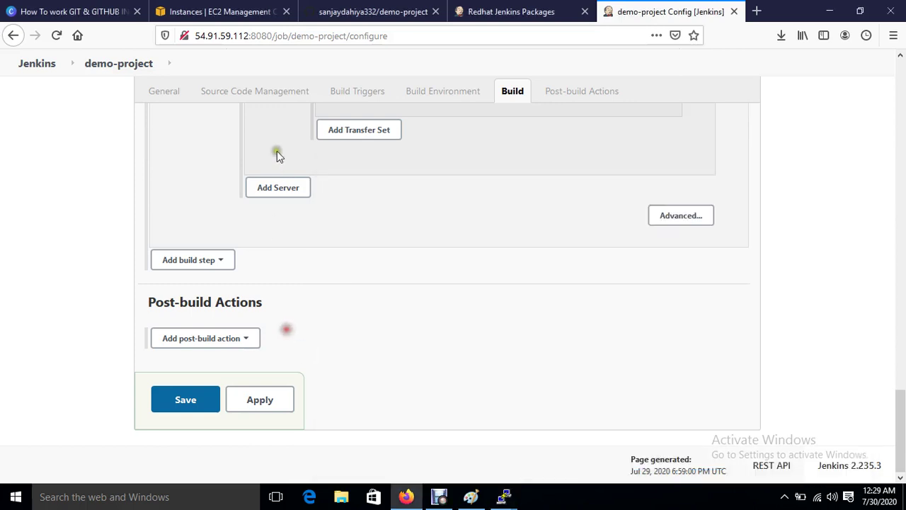
# Step: Add a Send build artifacts over SSH post-build action and check its SSH server list, showing jenkins
pyautogui.click(236, 340)
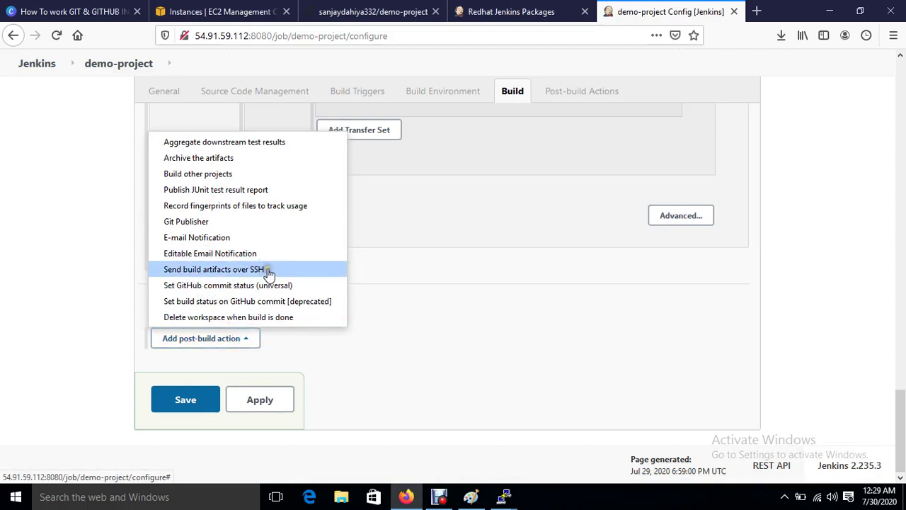
pyautogui.click(267, 272)
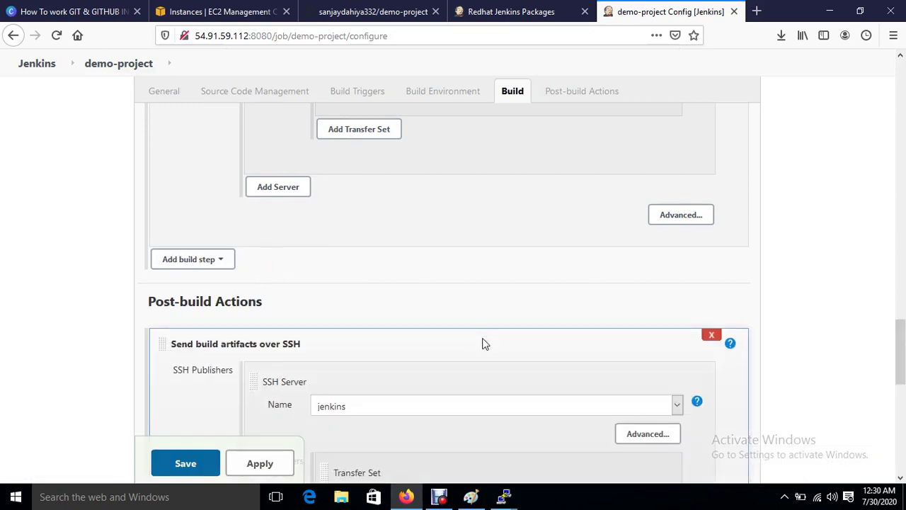
pyautogui.scroll(-3, 384, 335)
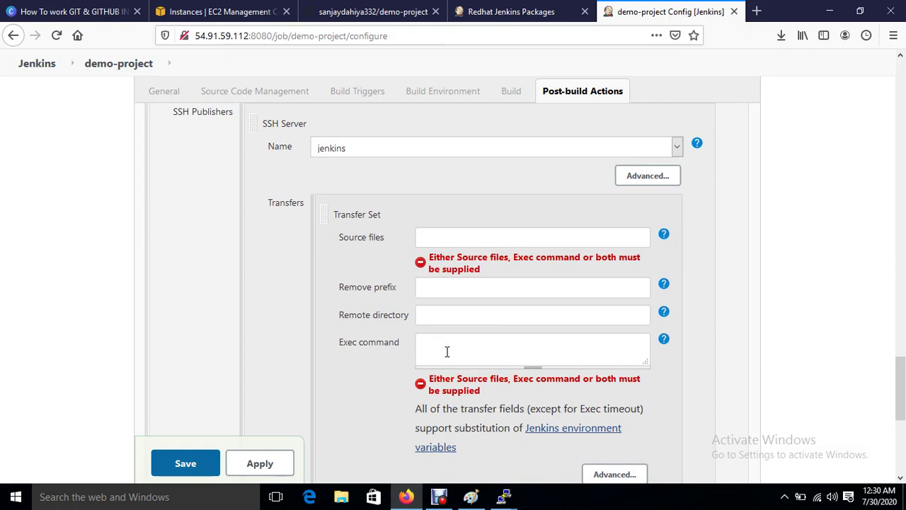
pyautogui.click(373, 150)
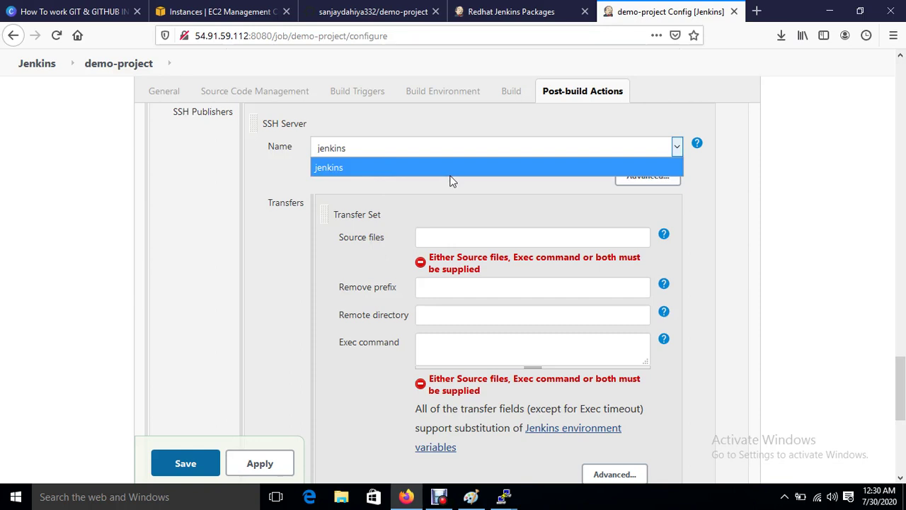
# Step: Leave demo-project's configuration without saving and go to Manage Jenkins > Configure System
pyautogui.click(35, 67)
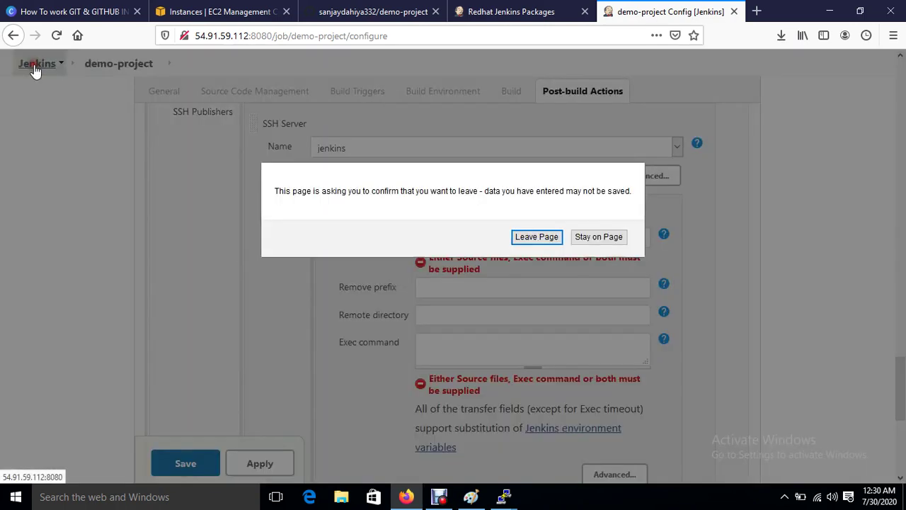
pyautogui.click(524, 236)
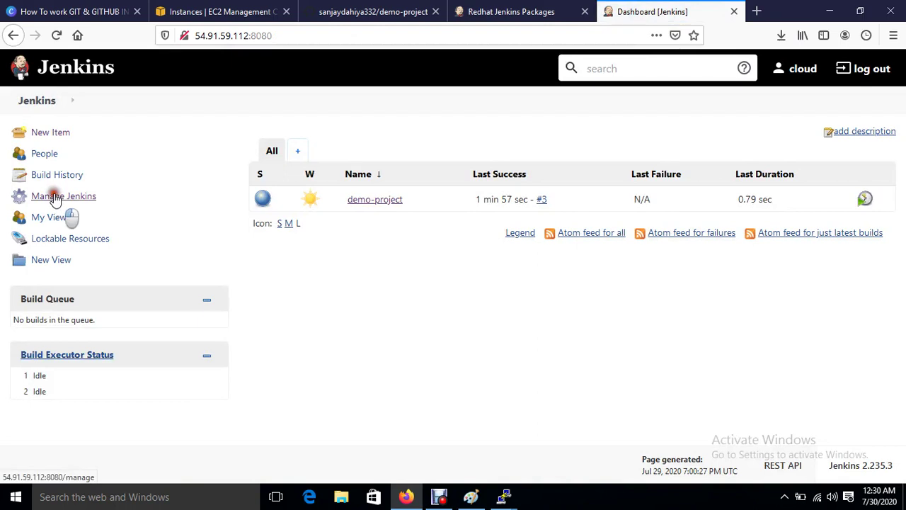
pyautogui.click(57, 198)
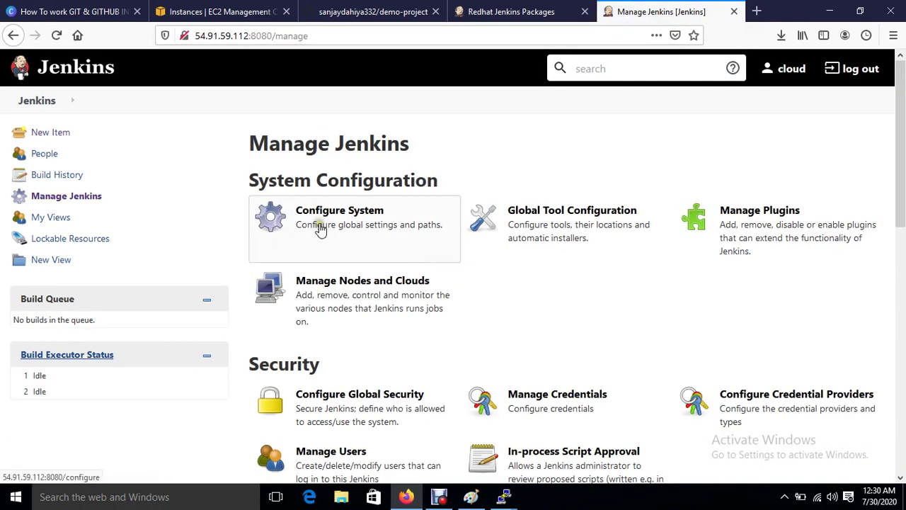
pyautogui.click(320, 226)
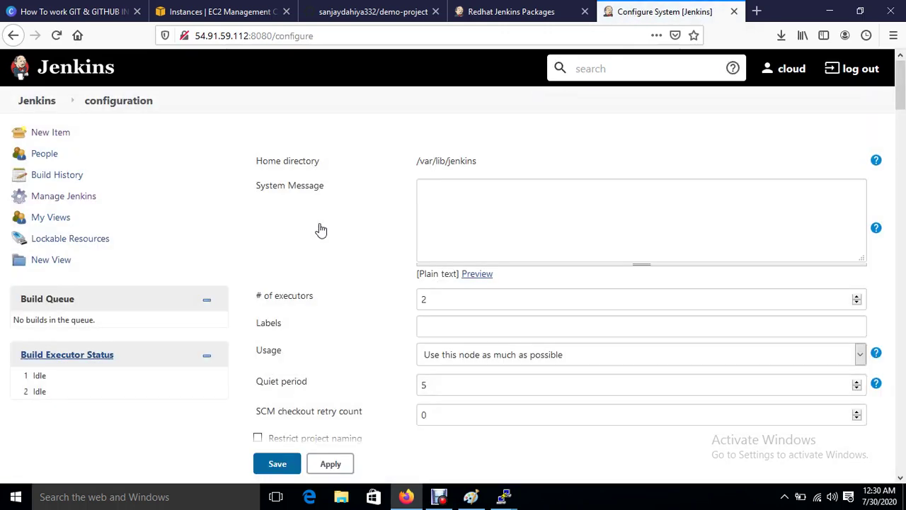
pyautogui.click(487, 253)
pyautogui.scroll(-20, 583, 332)
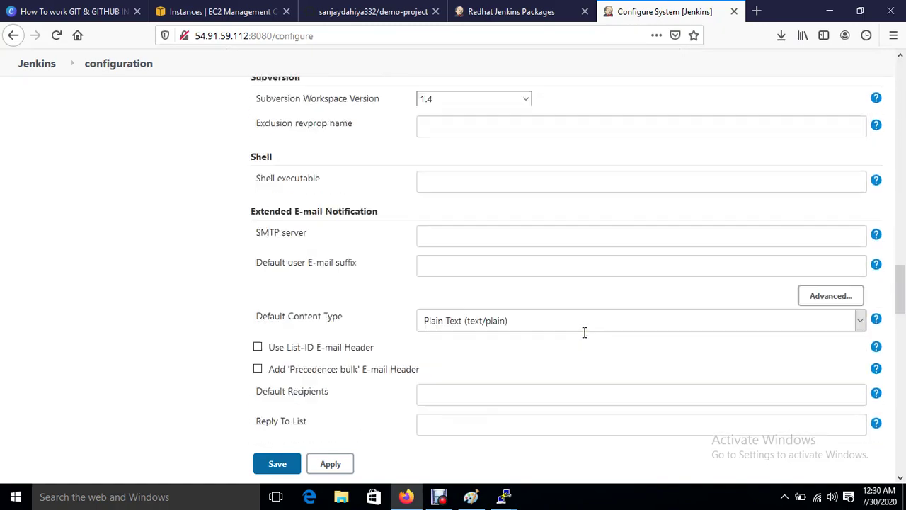
pyautogui.scroll(-15, 584, 332)
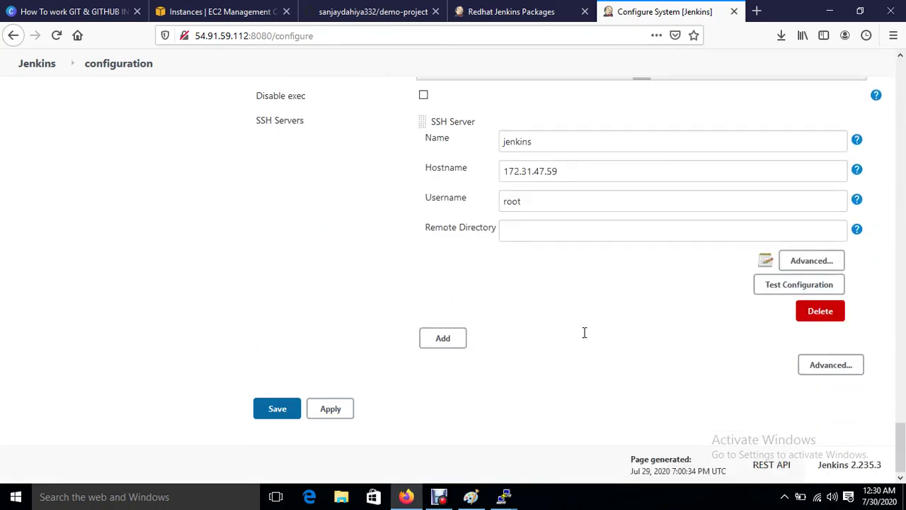
# Step: Add a second SSH server named Ansible and copy the Ansible-Server's private IP from EC2
pyautogui.click(428, 340)
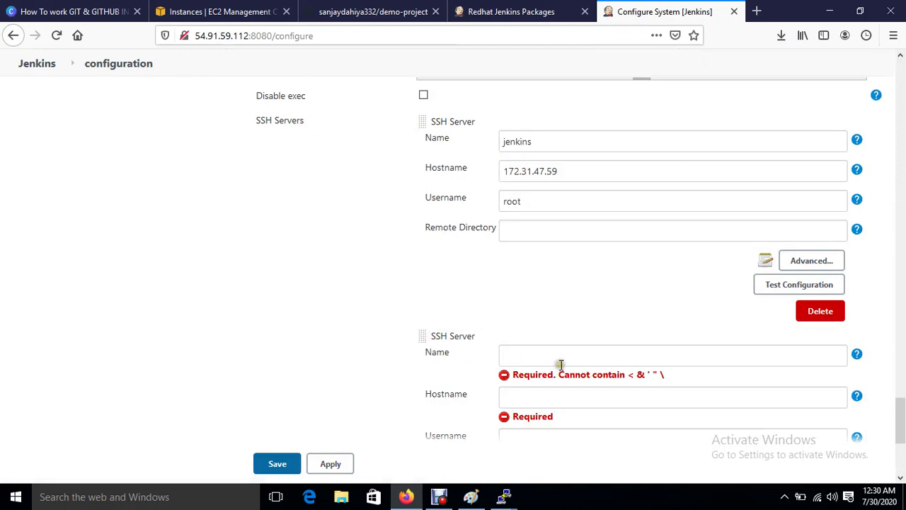
pyautogui.write('Ansible')
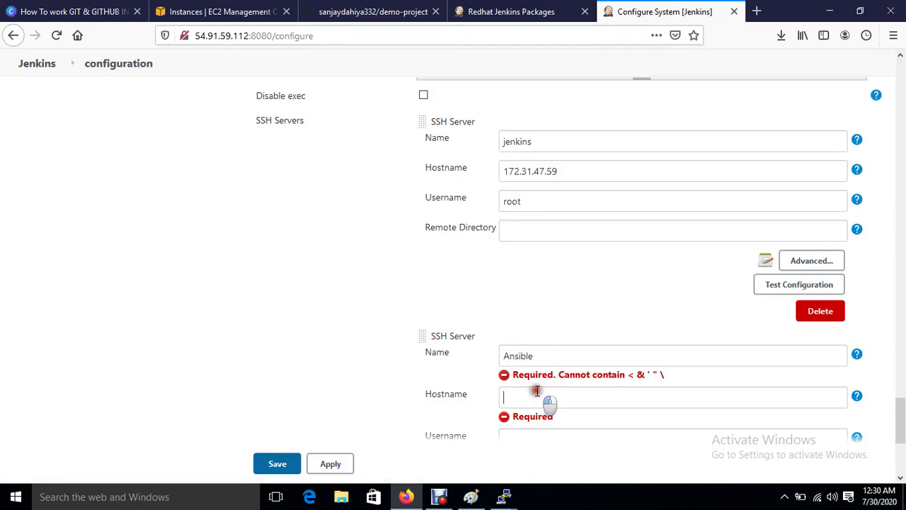
pyautogui.click(541, 396)
pyautogui.click(181, 9)
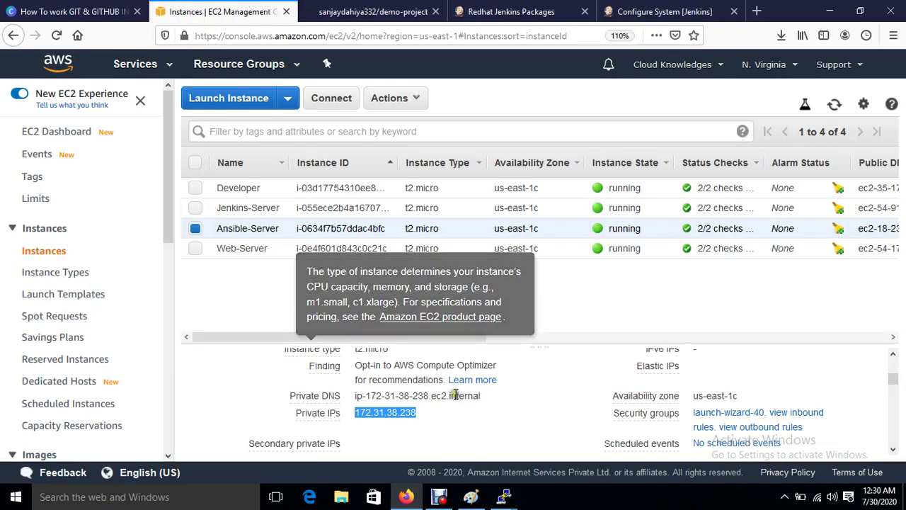
pyautogui.click(427, 414)
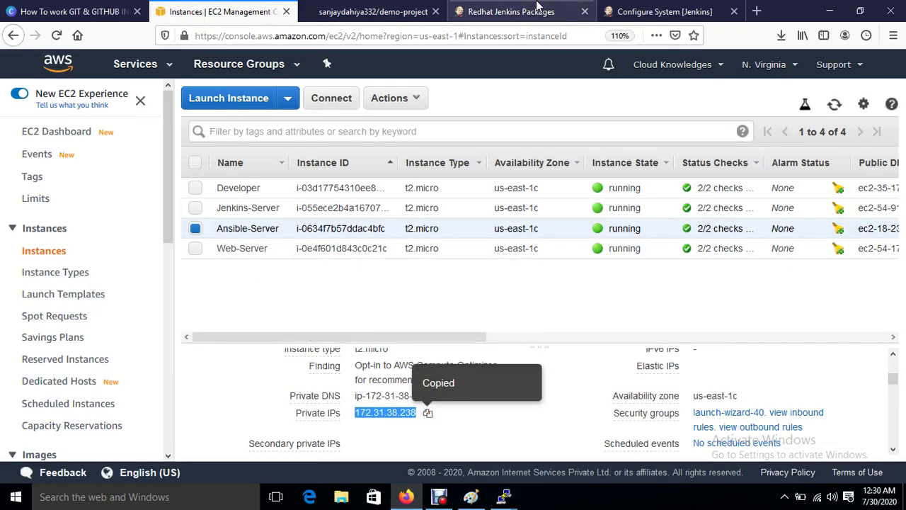
pyautogui.click(664, 11)
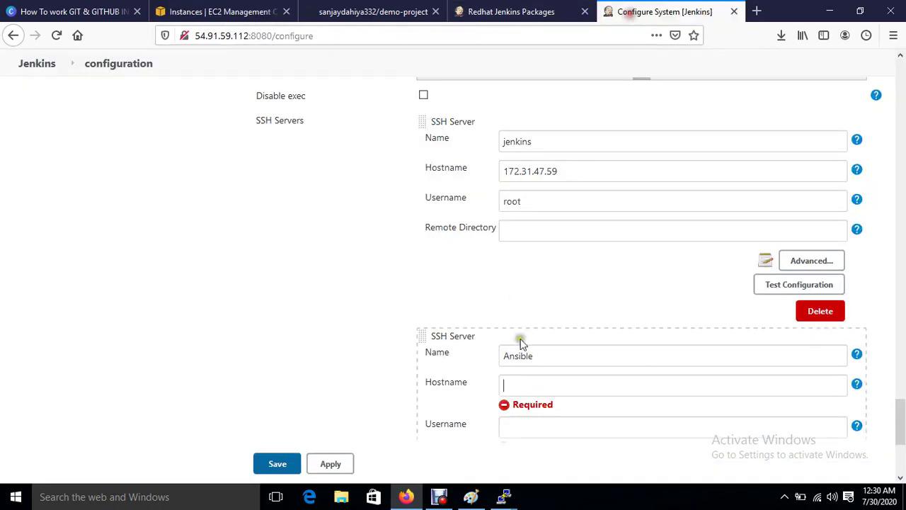
# Step: Give the Ansible SSH server hostname 172.31.38.238, username root, and password authentication
pyautogui.click(537, 379)
pyautogui.hotkey('ctrl', 'v')
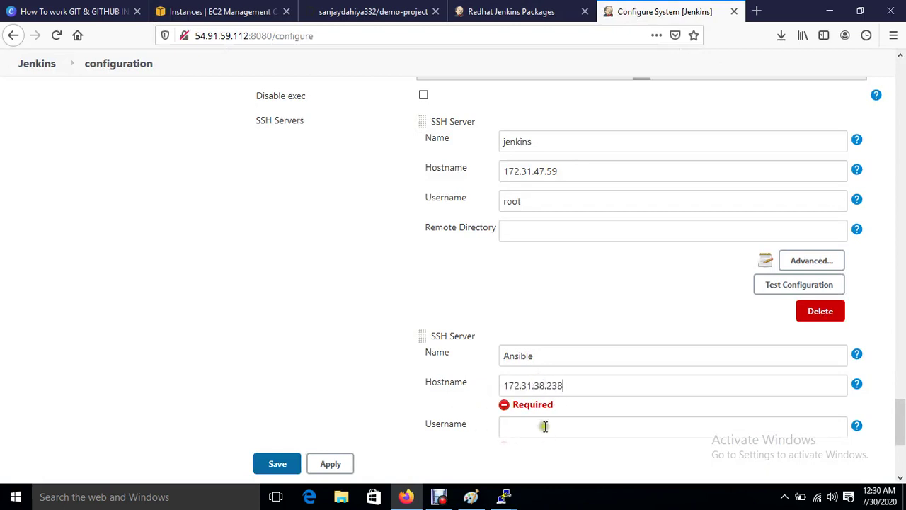
pyautogui.click(542, 422)
pyautogui.write('root')
pyautogui.scroll(-5, 543, 423)
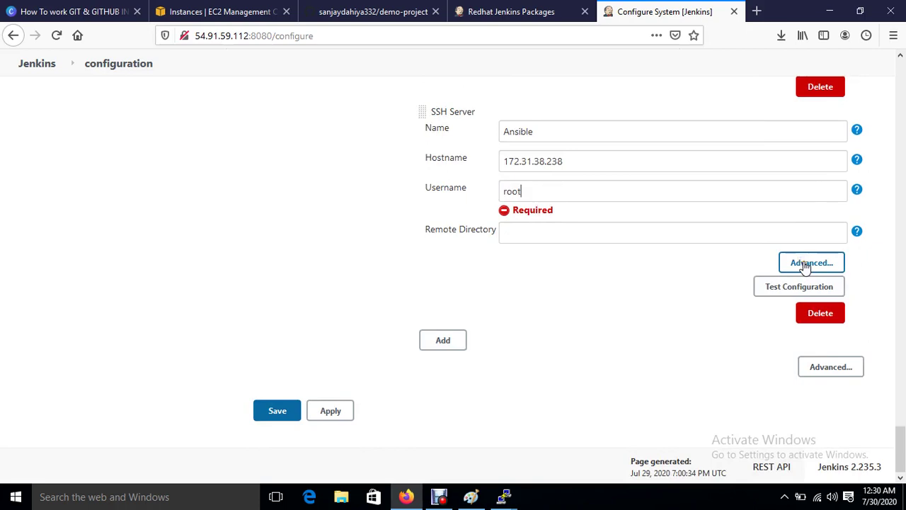
pyautogui.click(805, 266)
pyautogui.click(424, 251)
pyautogui.scroll(-5, 496, 268)
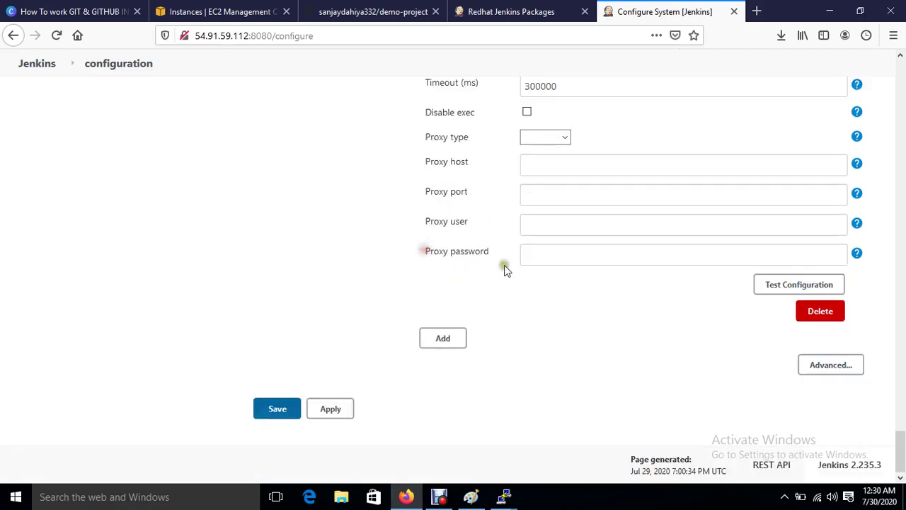
pyautogui.scroll(5, 521, 324)
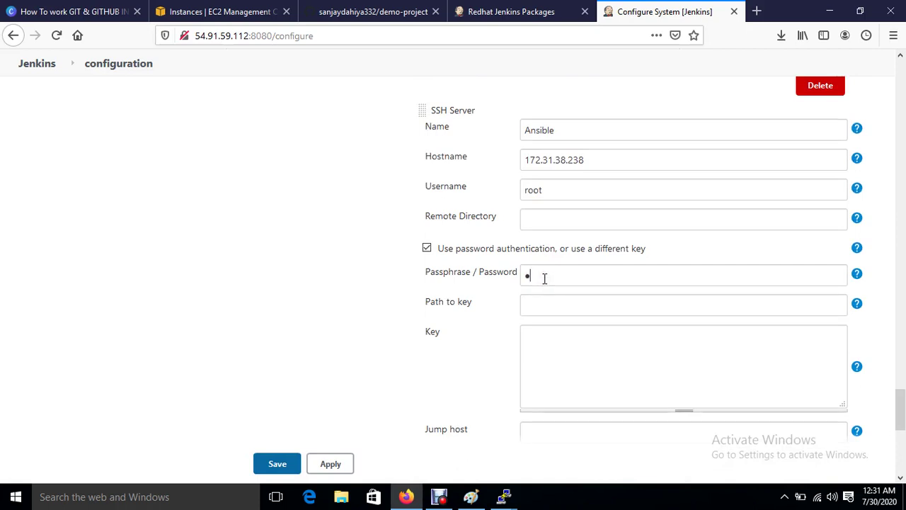
pyautogui.scroll(-6, 543, 278)
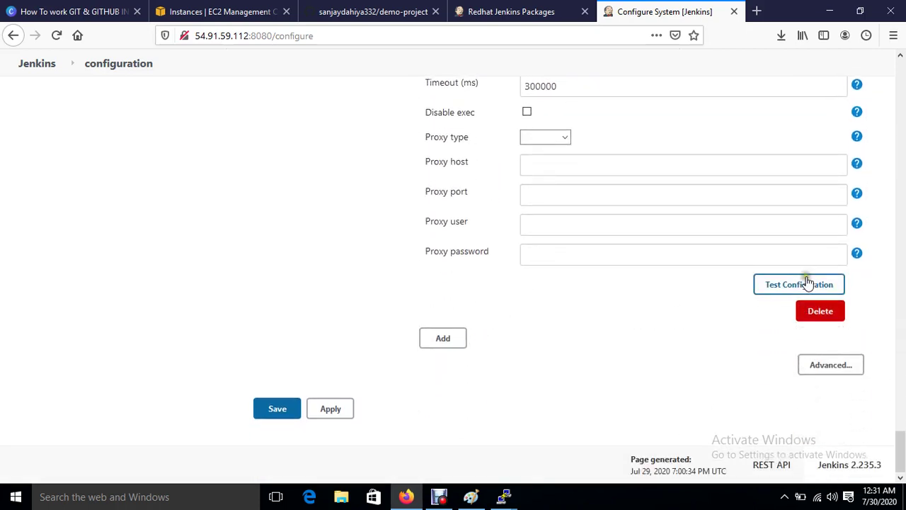
# Step: Test the SSH connection, then apply and save the system configuration without storing the password
pyautogui.click(803, 284)
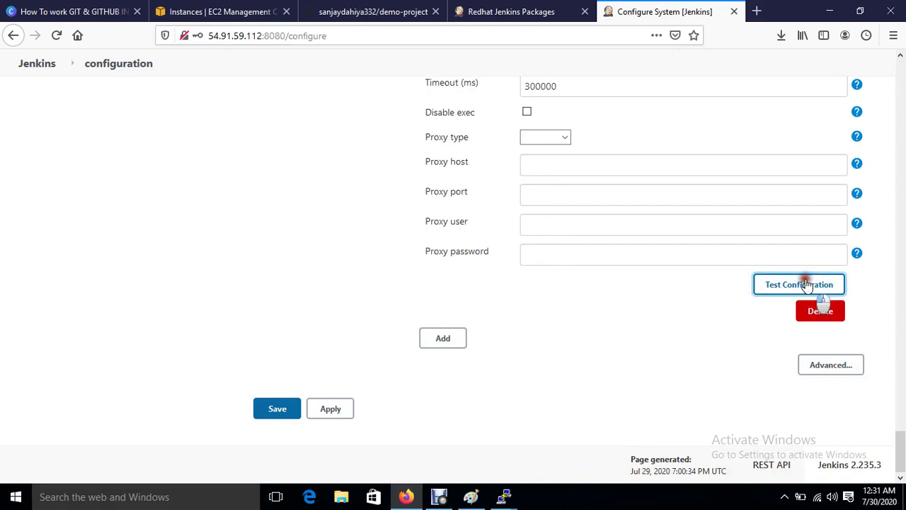
pyautogui.click(345, 409)
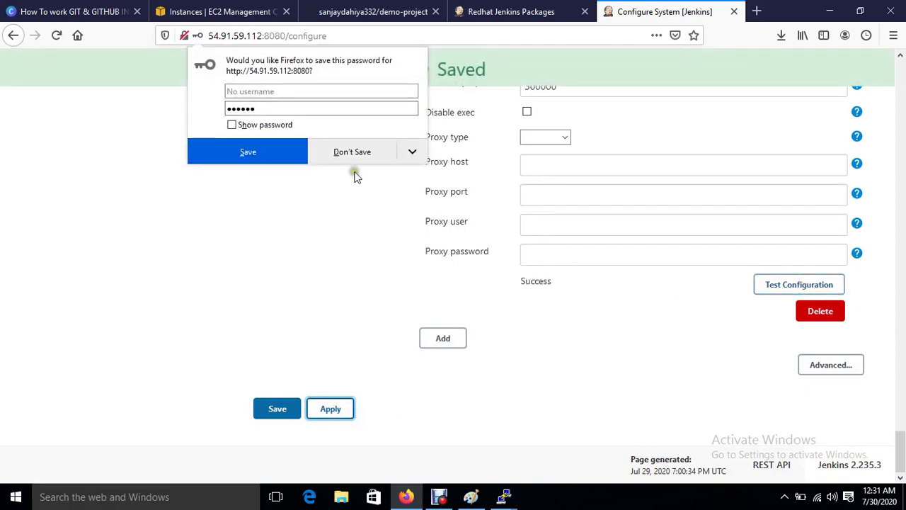
pyautogui.click(350, 159)
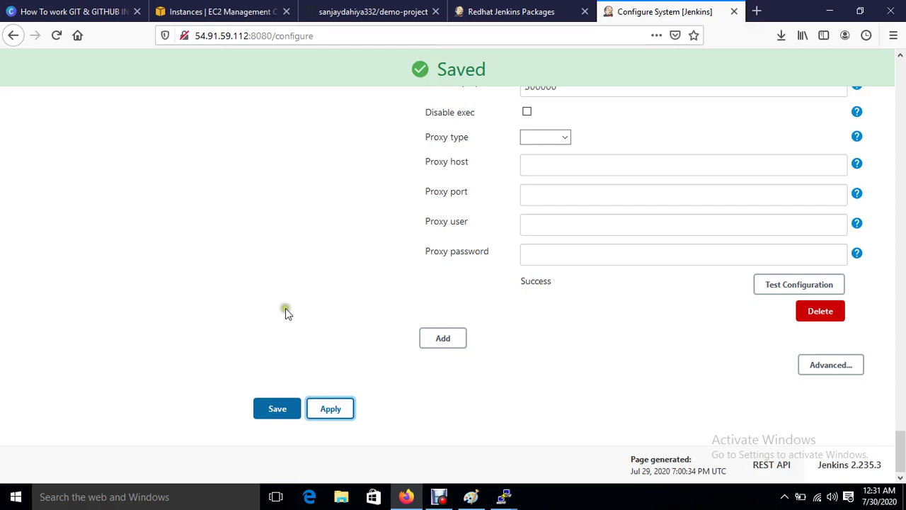
pyautogui.click(277, 409)
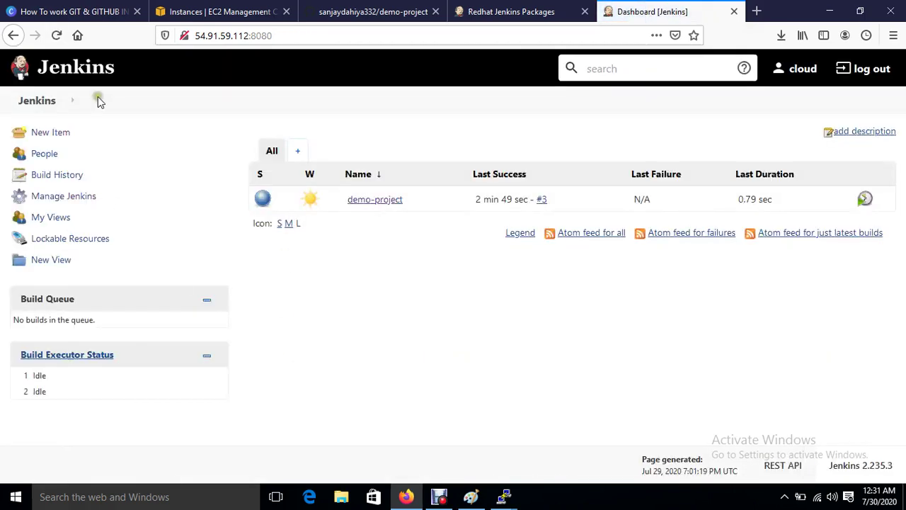
# Step: Open demo-project's configuration and add a Send build artifacts over SSH post-build action
pyautogui.click(374, 200)
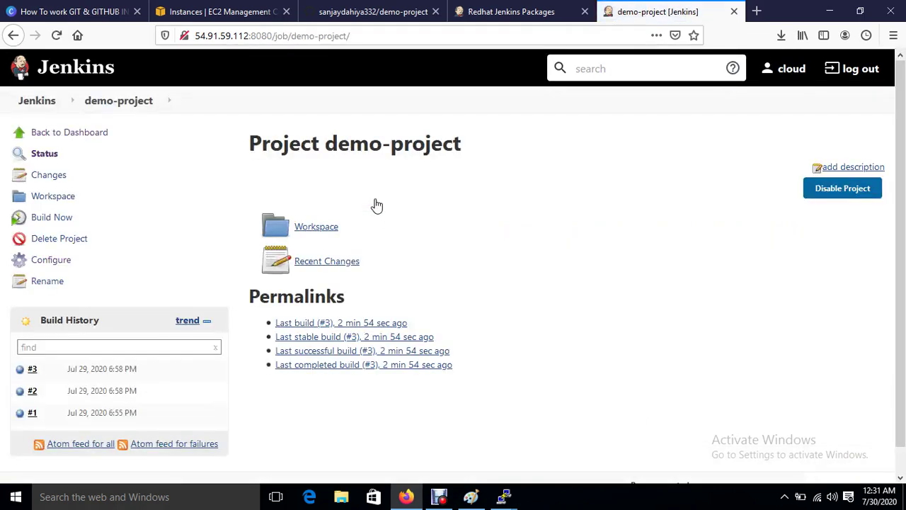
pyautogui.click(51, 259)
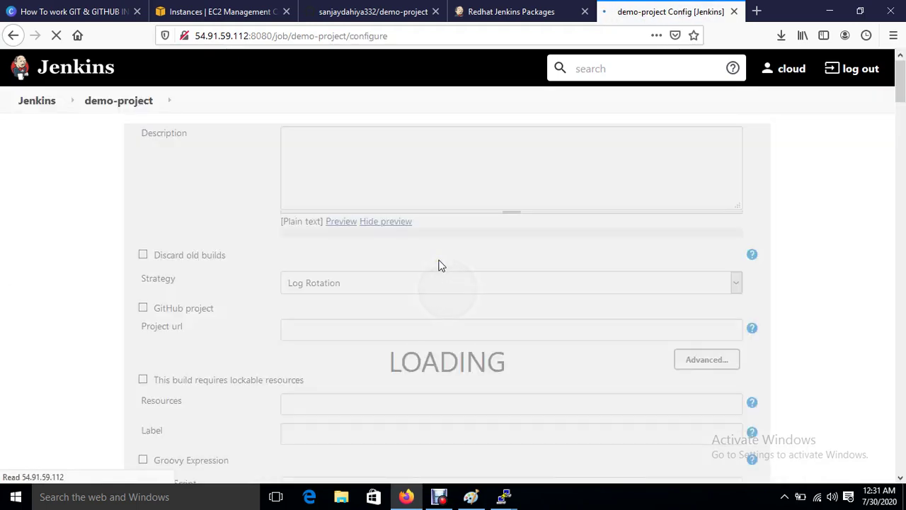
pyautogui.scroll(-20, 406, 354)
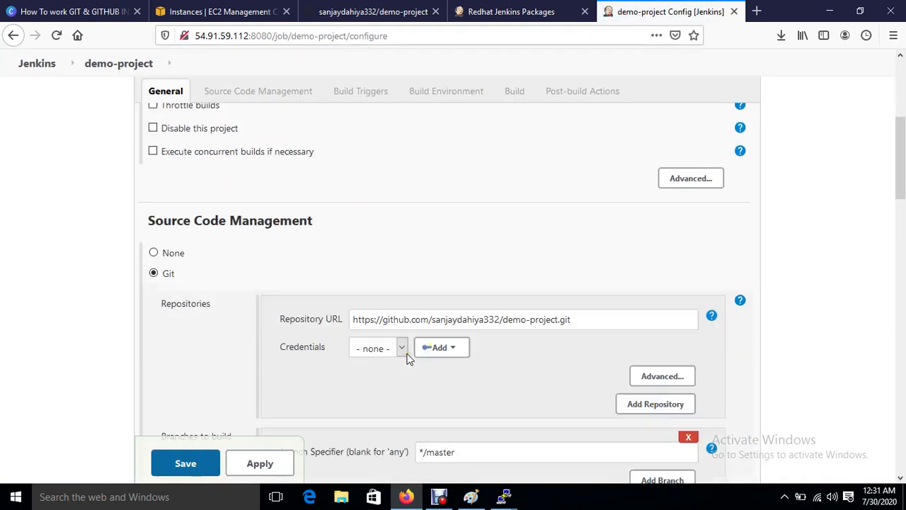
pyautogui.scroll(-5, 406, 359)
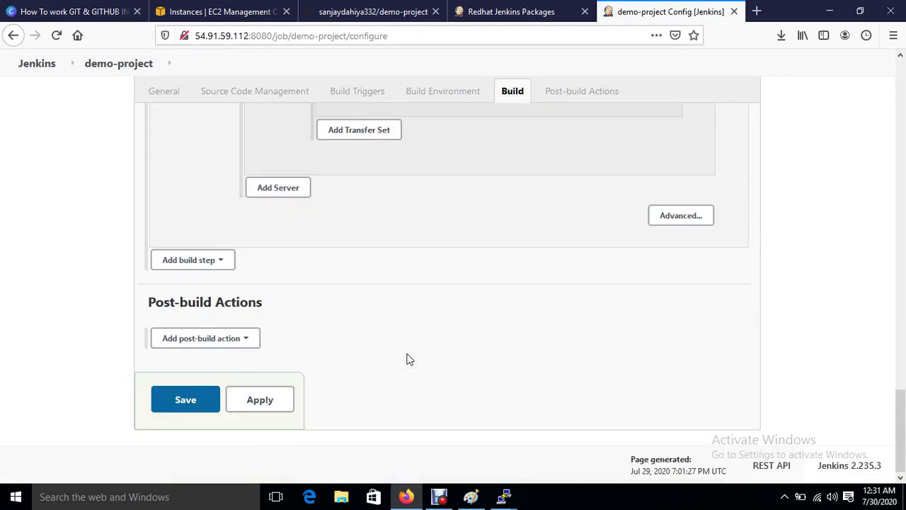
pyautogui.click(222, 344)
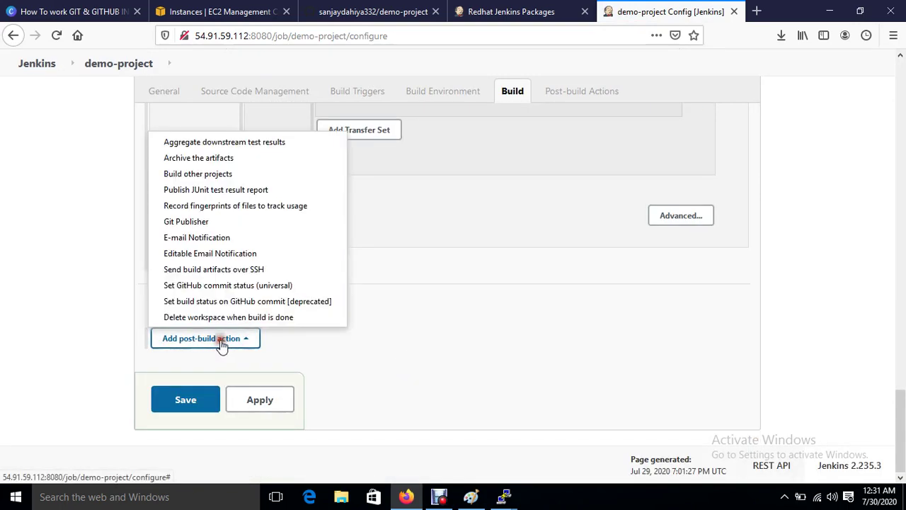
pyautogui.click(209, 269)
pyautogui.scroll(-5, 487, 340)
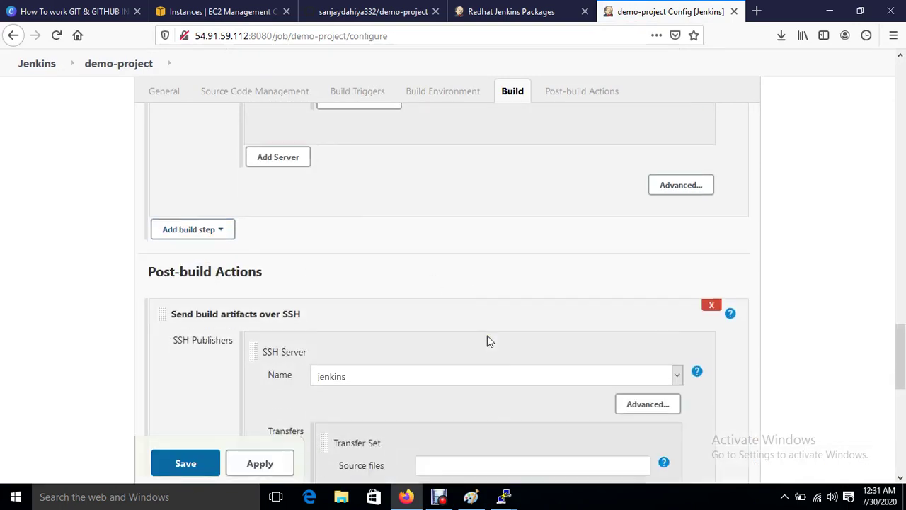
pyautogui.scroll(2, 422, 157)
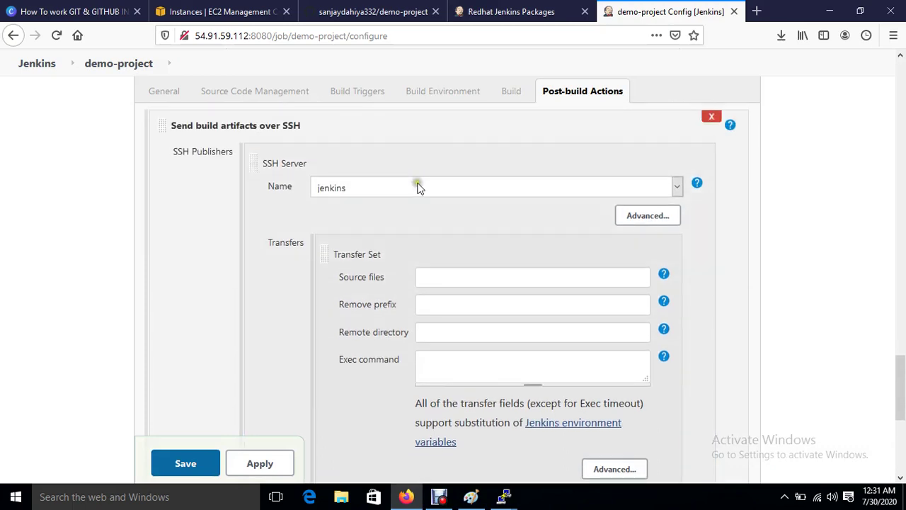
# Step: Target the Ansible server with exec command ansible-playbook /sourcecode/playbook.yml, then apply and save
pyautogui.click(416, 186)
pyautogui.click(374, 223)
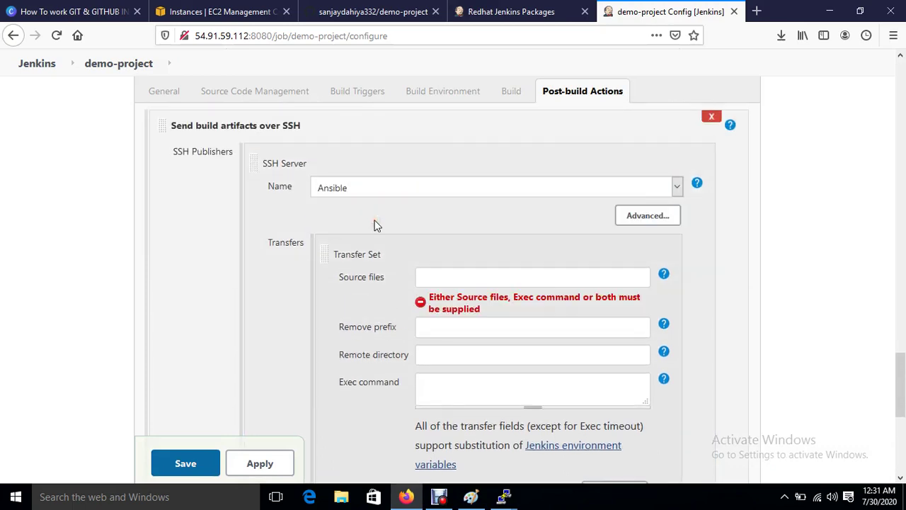
pyautogui.click(466, 395)
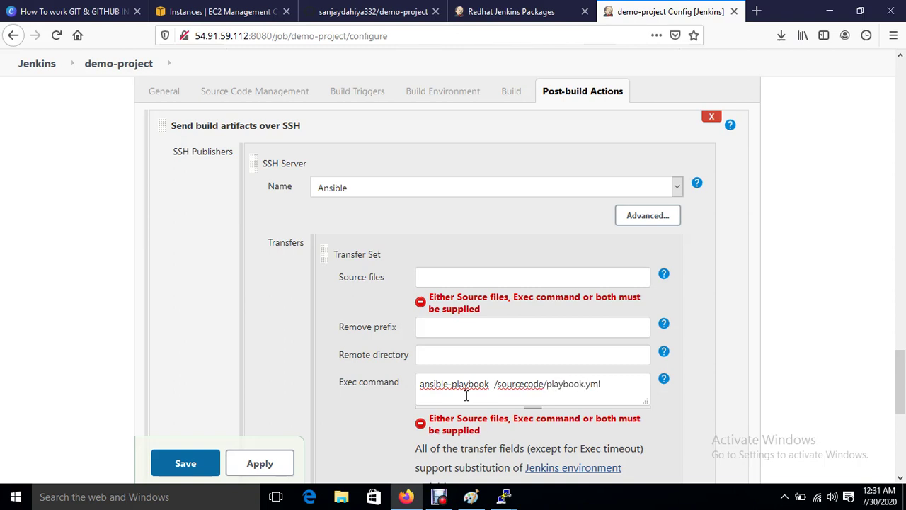
pyautogui.click(262, 463)
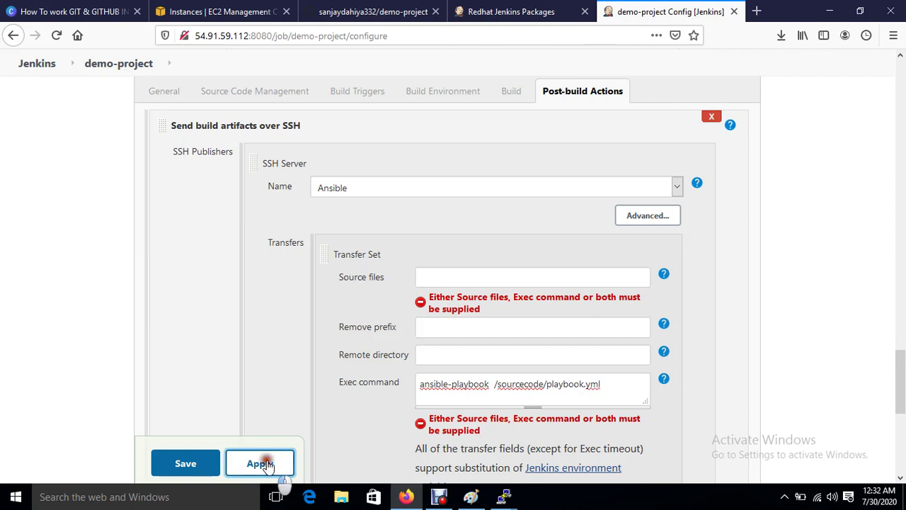
pyautogui.click(187, 463)
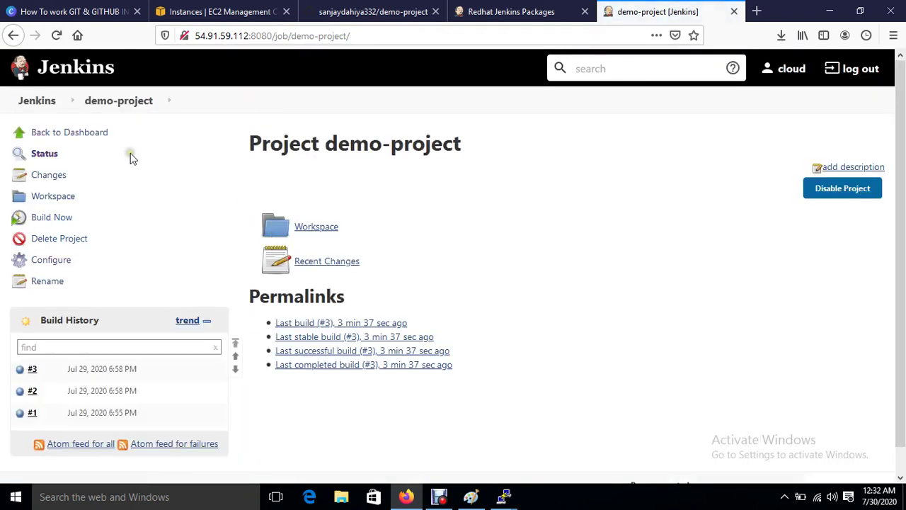
# Step: Run build #4 of demo-project and confirm index.html now appears in the web server's /var/www/html
pyautogui.click(49, 221)
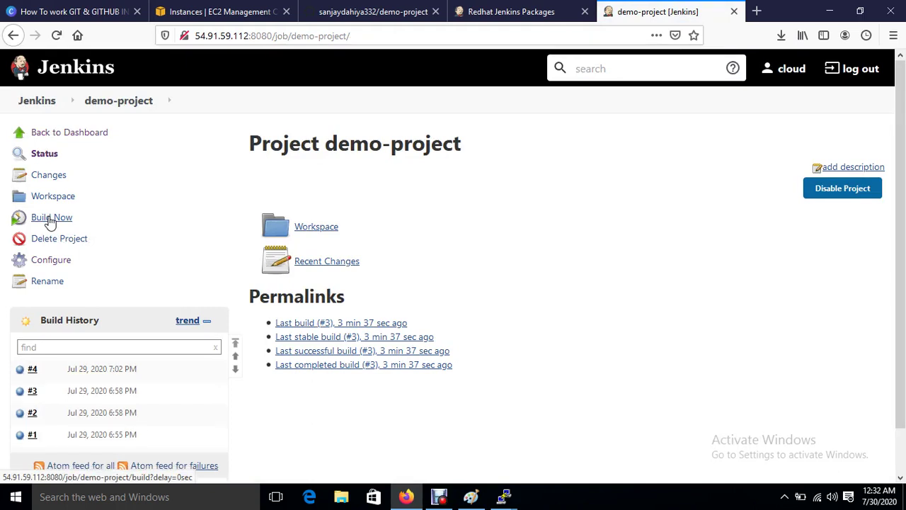
pyautogui.moveTo(503, 497)
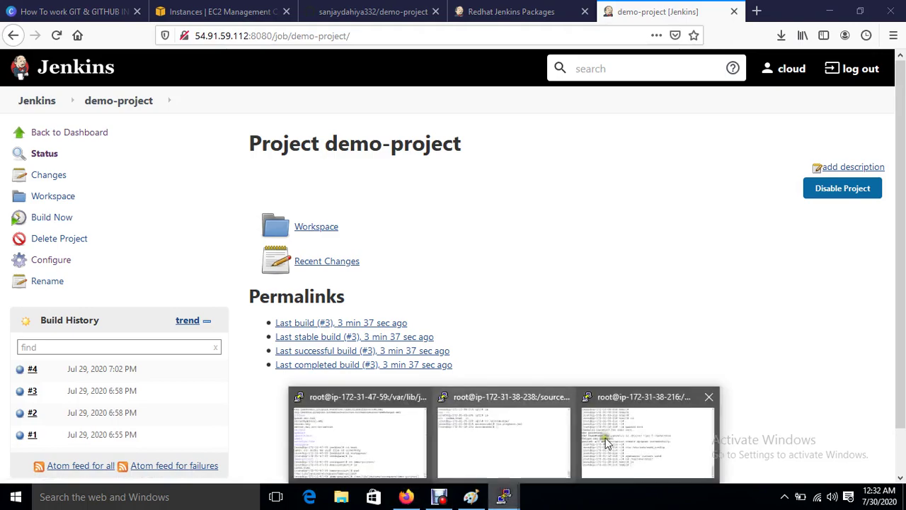
pyautogui.click(605, 443)
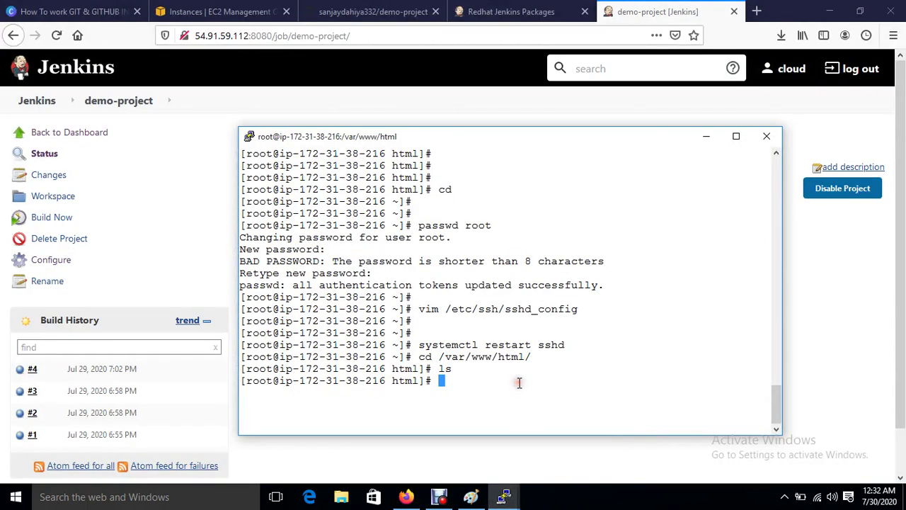
pyautogui.write('ls')
pyautogui.press('Return')
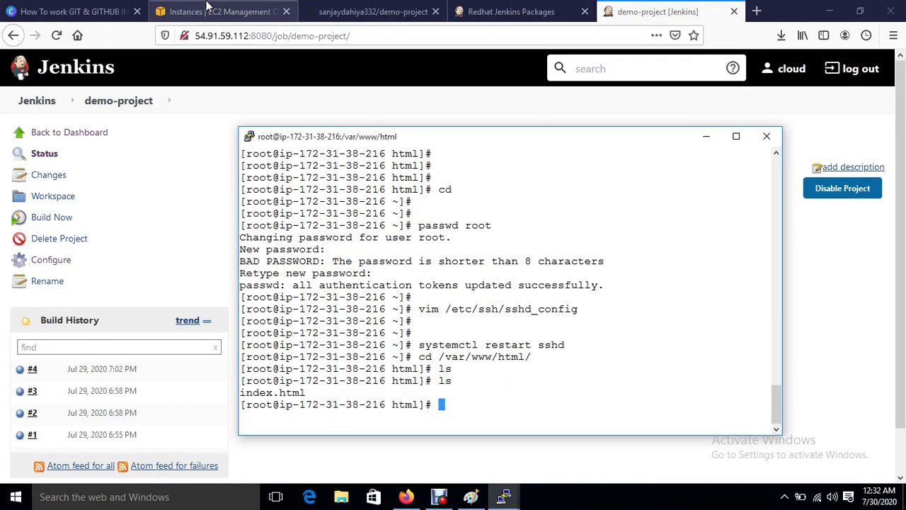
pyautogui.click(219, 11)
# Step: Load Web-Server's public IP 54.175.134.254 in a new tab, showing "welcome to india"
pyautogui.click(196, 247)
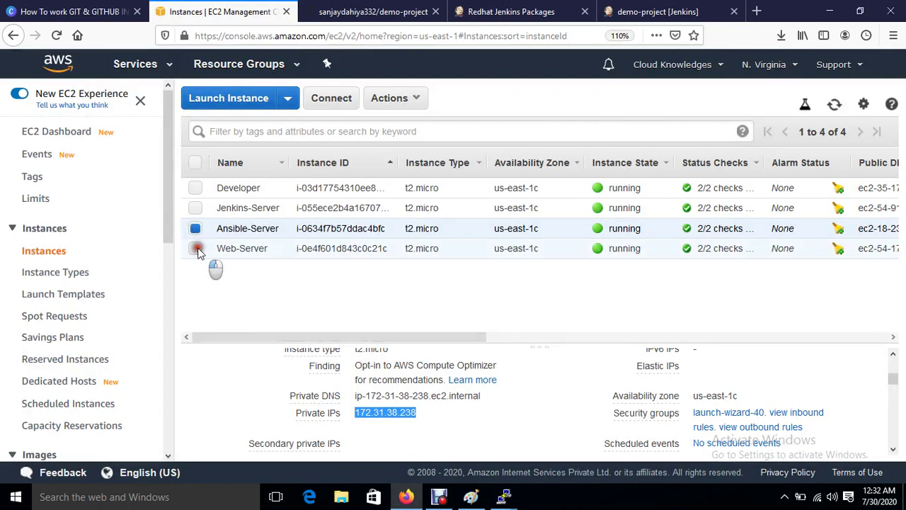
pyautogui.click(196, 229)
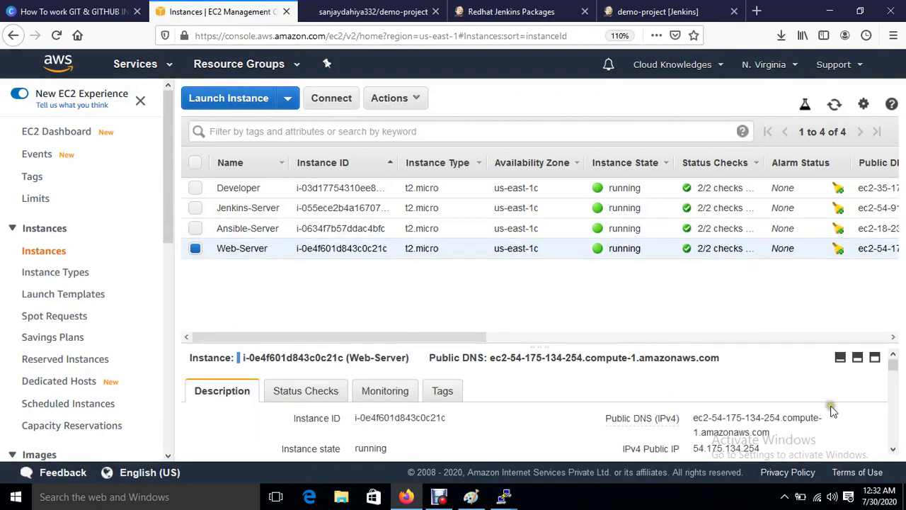
pyautogui.click(772, 450)
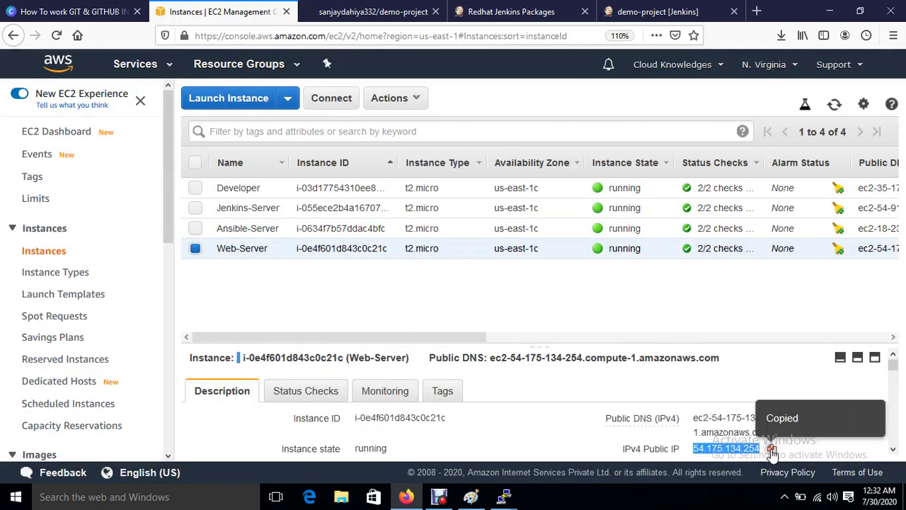
pyautogui.click(757, 12)
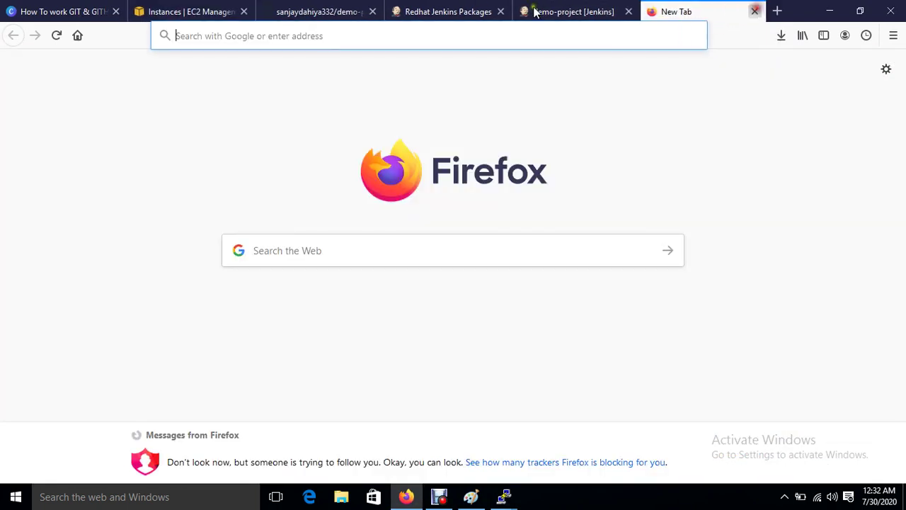
pyautogui.click(313, 35)
pyautogui.hotkey('ctrl', 'v')
pyautogui.press('Return')
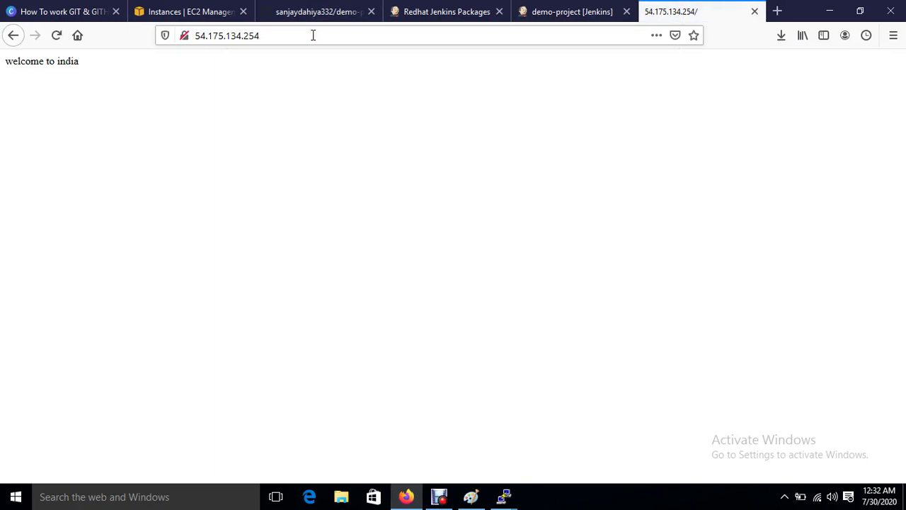
# Step: Copy the Developer instance's public IP 35.173.132.121 from the EC2 instances list
pyautogui.click(153, 12)
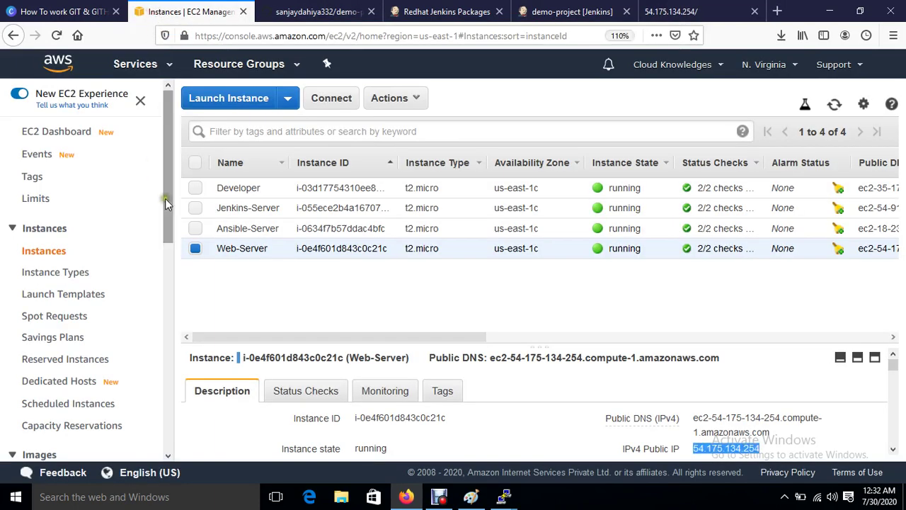
pyautogui.click(195, 249)
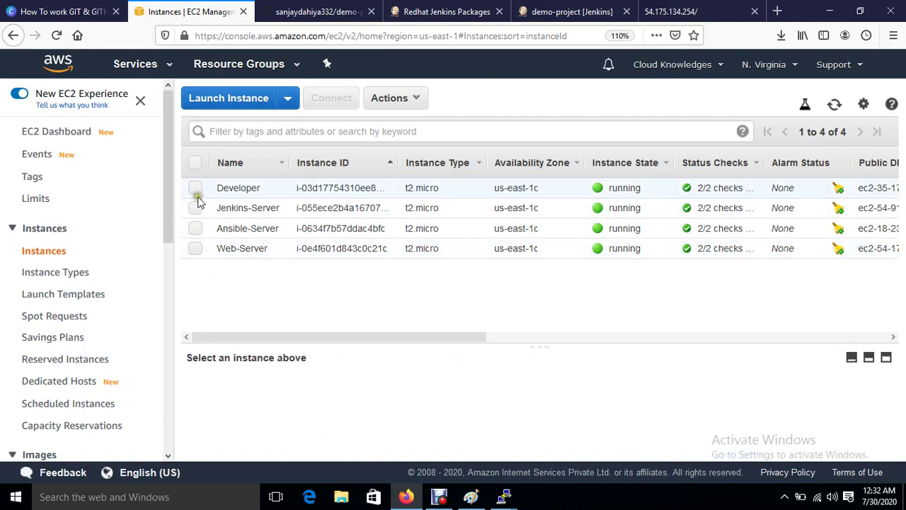
pyautogui.click(195, 187)
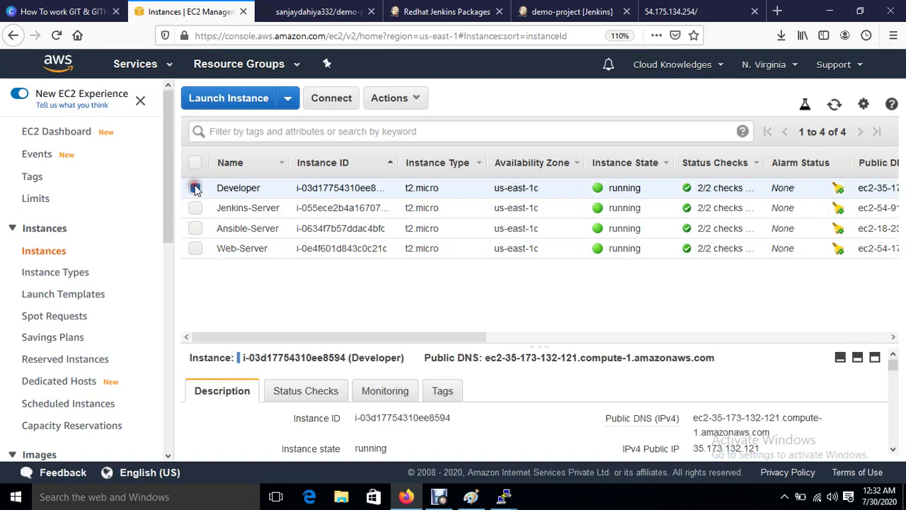
pyautogui.click(771, 450)
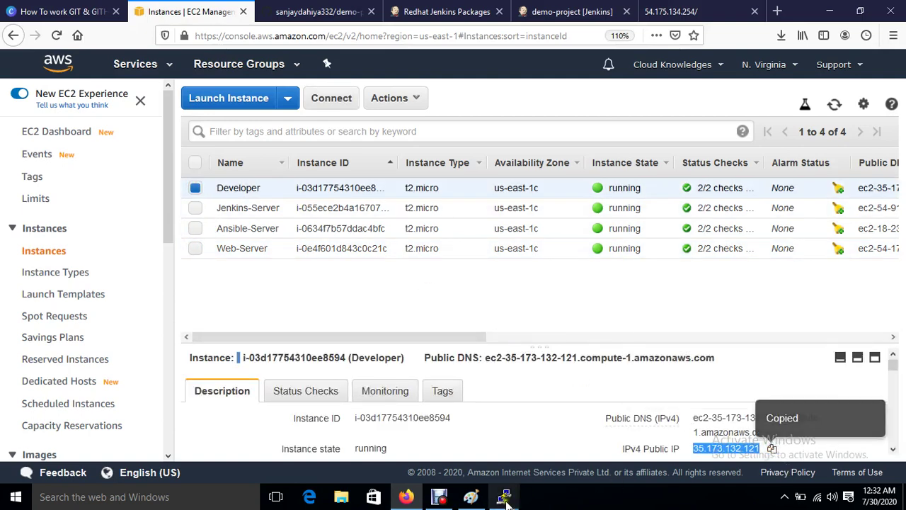
# Step: Start a new PuTTY session with host 35.173.132.121
pyautogui.moveTo(504, 496)
pyautogui.click(636, 428)
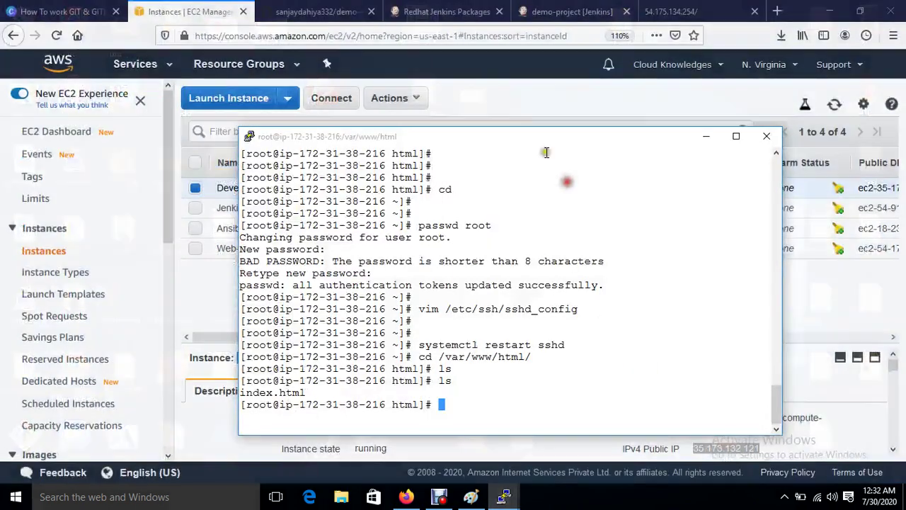
pyautogui.rightClick(518, 138)
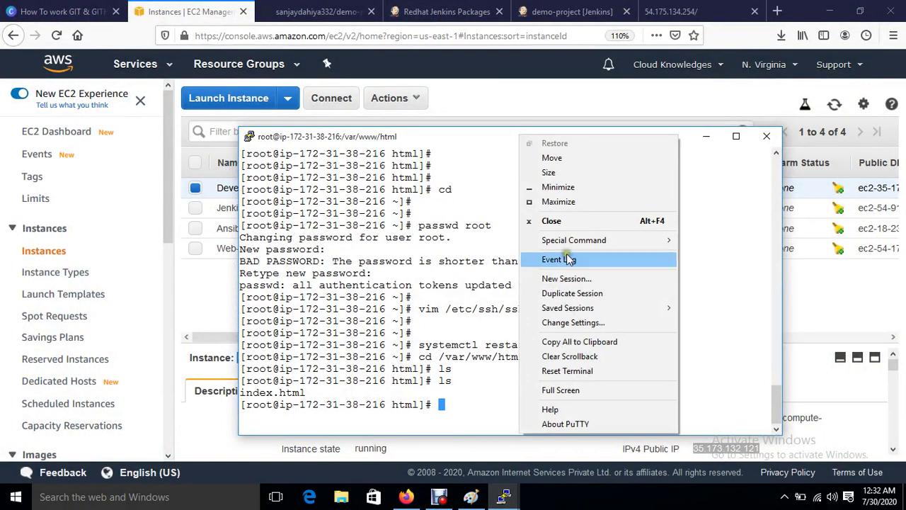
pyautogui.click(585, 280)
pyautogui.write('r')
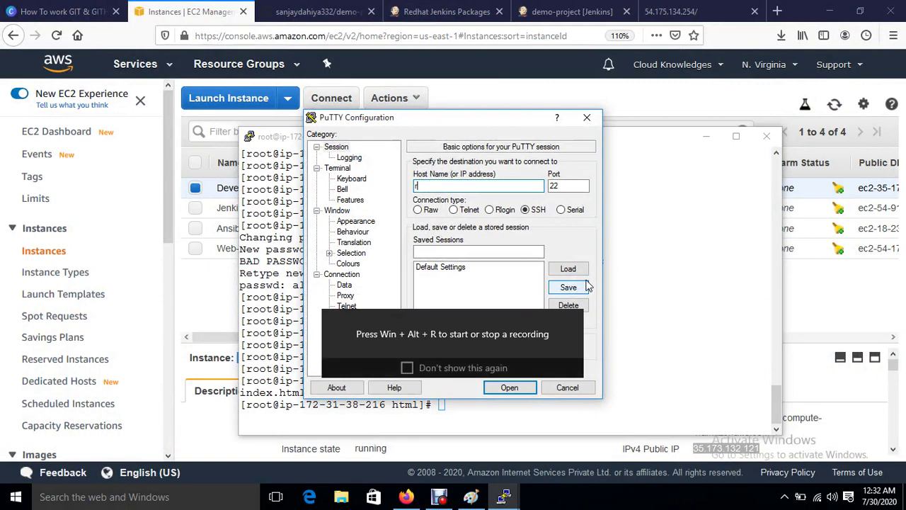
pyautogui.hotkey('ctrl', 'v')
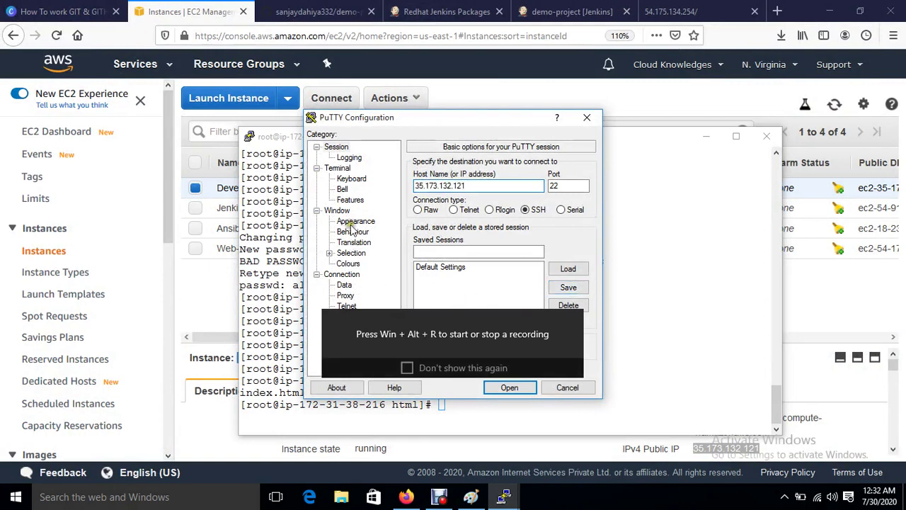
# Step: Set the session's terminal font to 12-point and make it use system colours
pyautogui.click(354, 222)
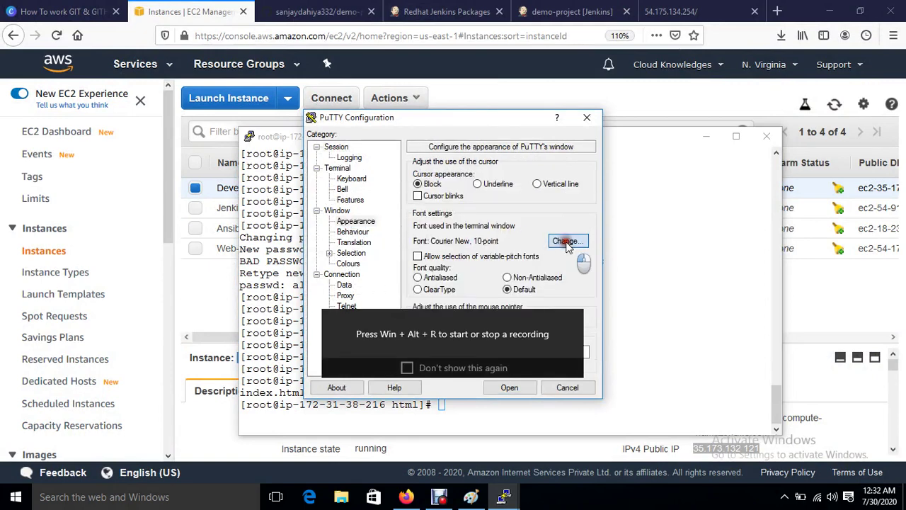
pyautogui.click(567, 241)
pyautogui.click(566, 248)
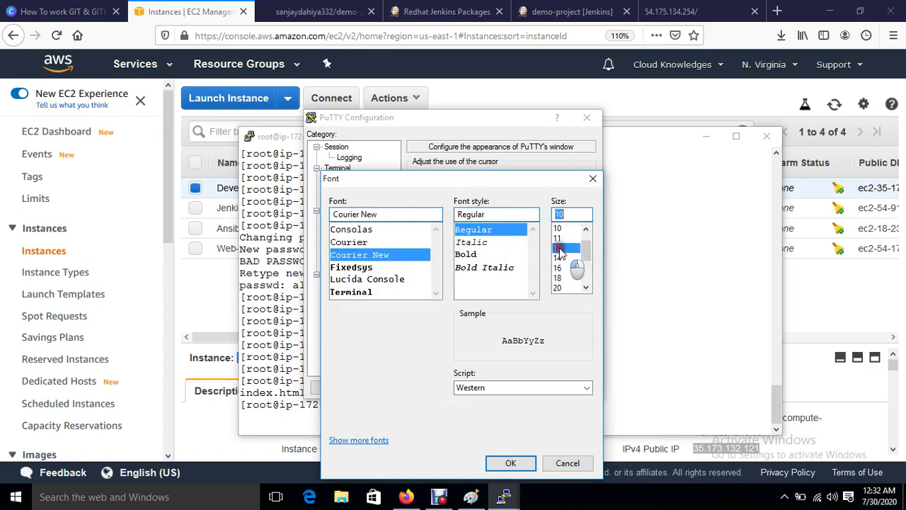
pyautogui.click(524, 463)
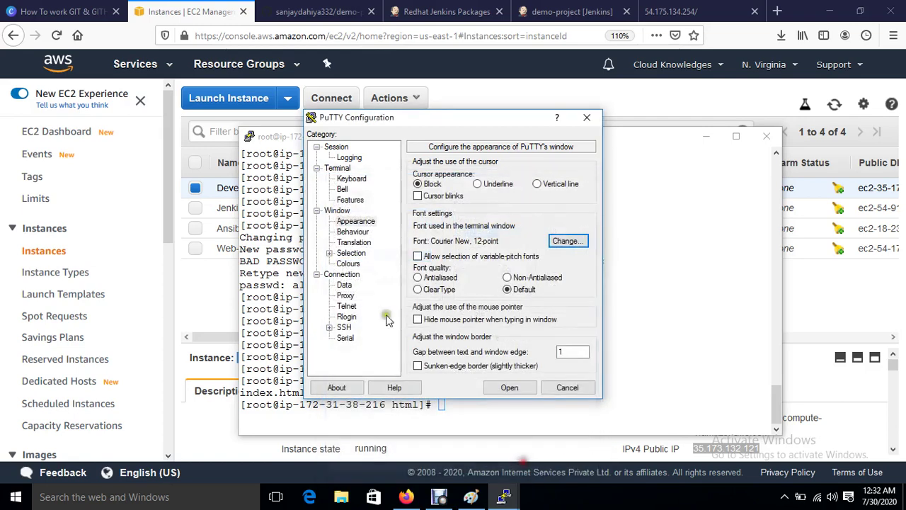
pyautogui.click(351, 264)
pyautogui.click(470, 305)
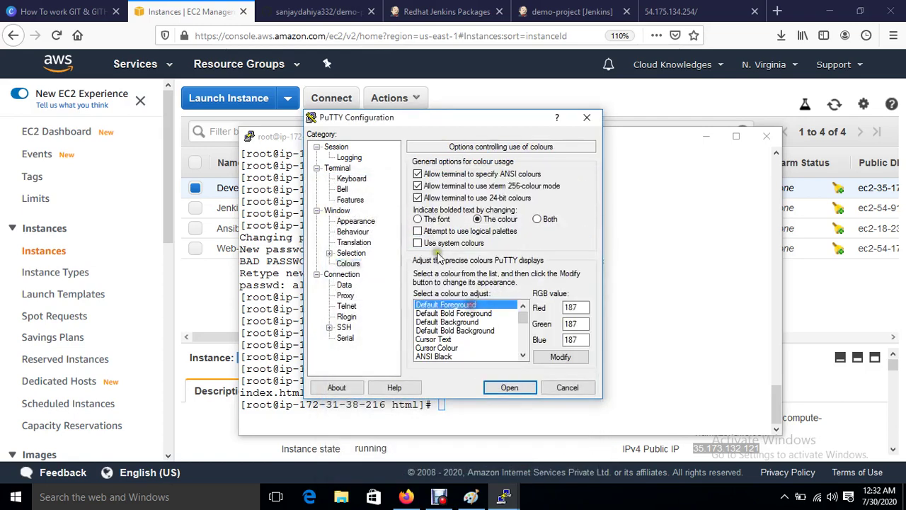
pyautogui.click(417, 243)
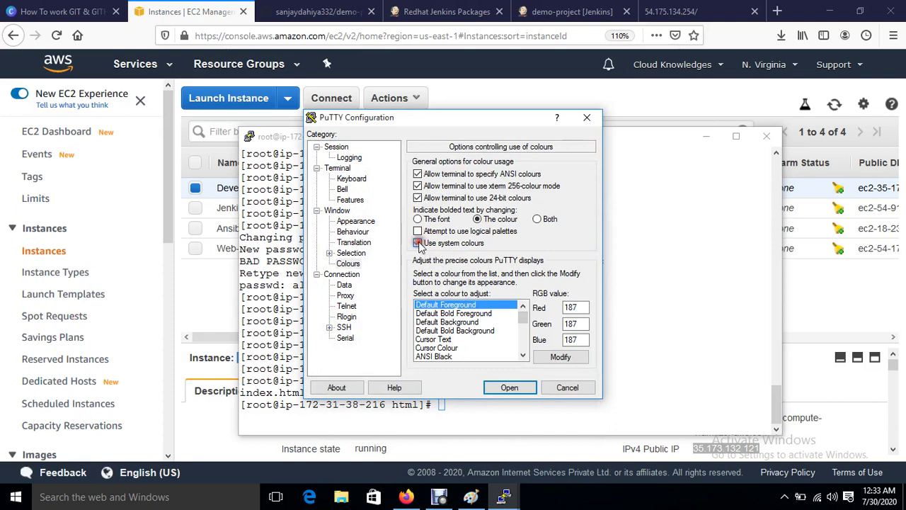
# Step: Choose the jenkinskey private key under SSH > Auth and open the connection
pyautogui.click(330, 328)
pyautogui.click(357, 316)
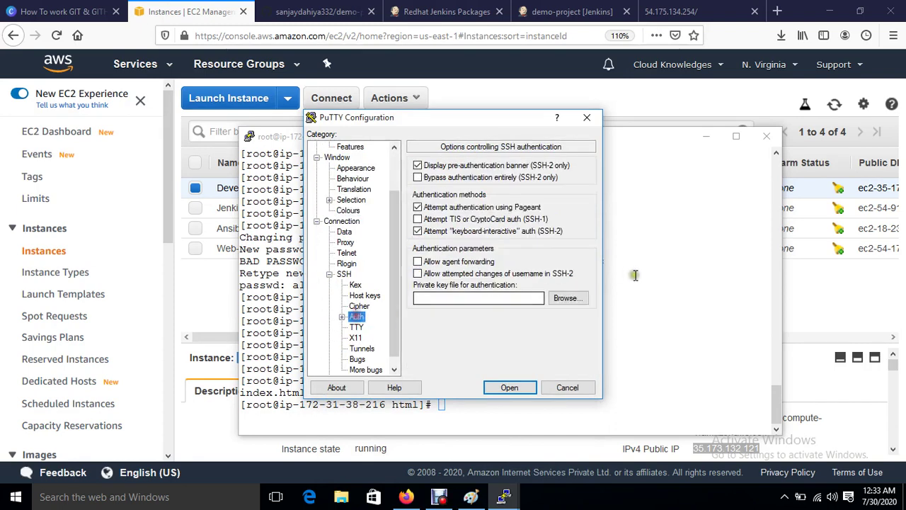
pyautogui.click(567, 299)
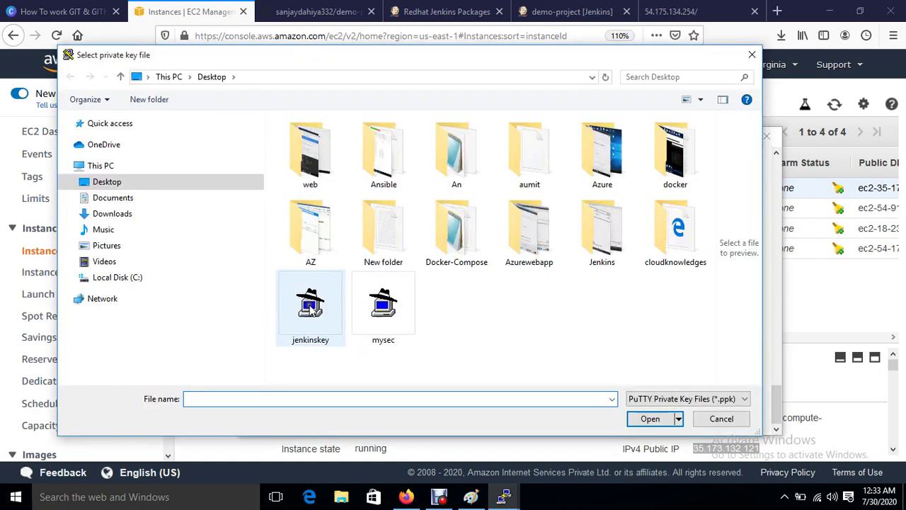
pyautogui.doubleClick(310, 305)
pyautogui.click(511, 386)
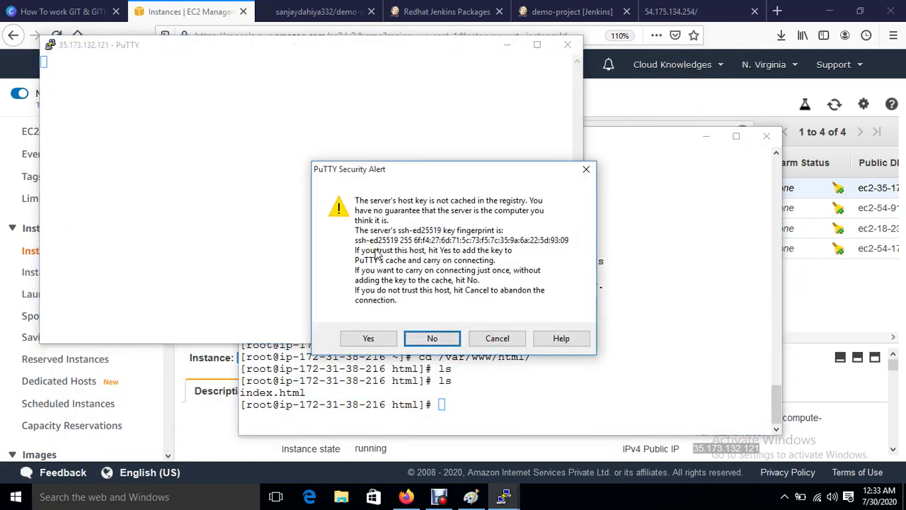
# Step: Accept the host key, switch to a root shell, and begin the yum install git command
pyautogui.press('Left')
pyautogui.press('Return')
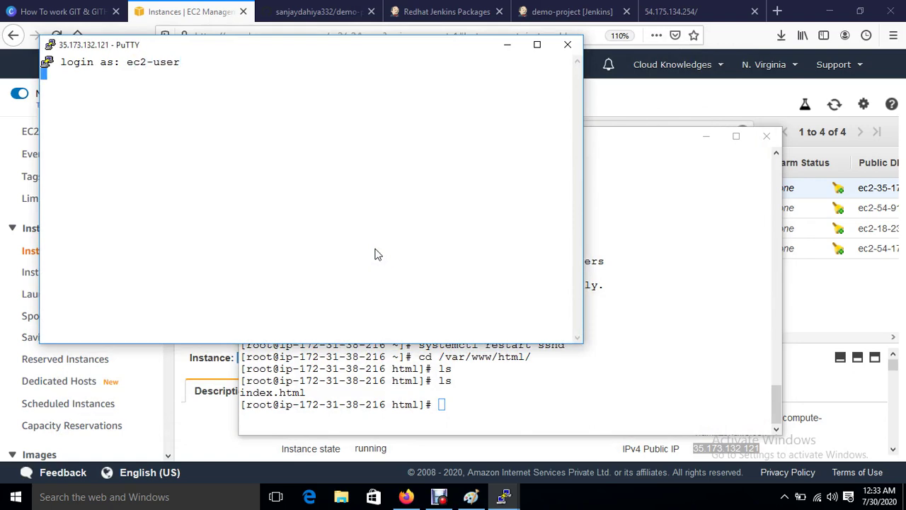
pyautogui.moveTo(290, 45); pyautogui.dragTo(507, 164)
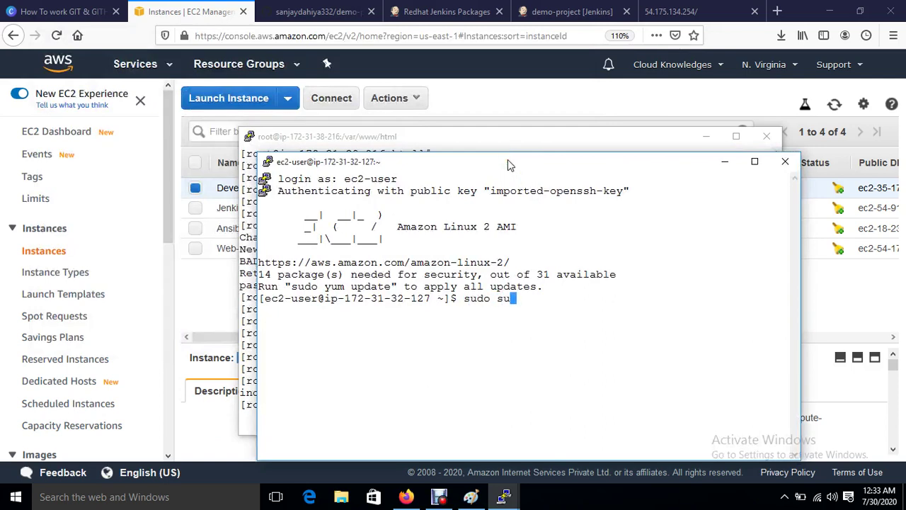
pyautogui.press('Return')
pyautogui.press('Return')
pyautogui.press('Return')
pyautogui.write('cd')
pyautogui.press('Return')
pyautogui.press('Return')
pyautogui.press('Return')
pyautogui.hotkey('ctrl', 'l')
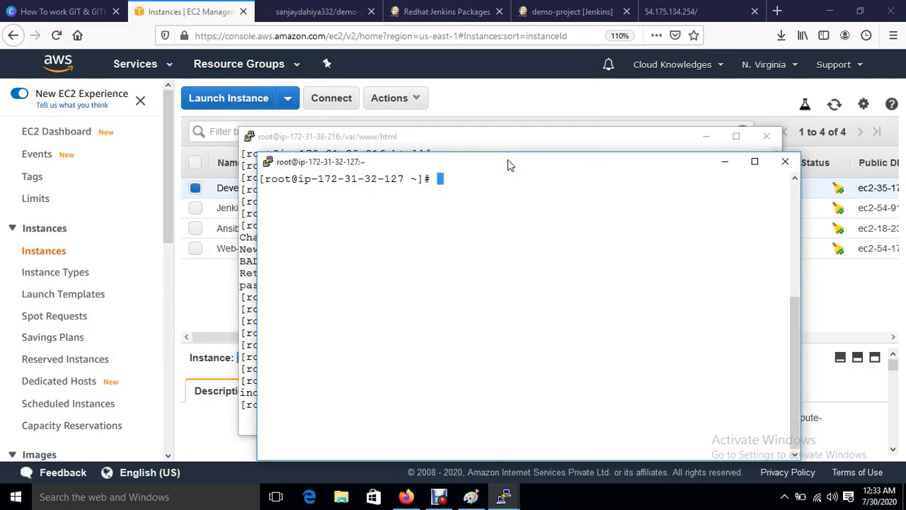
pyautogui.press('Return')
pyautogui.press('Return')
pyautogui.write('yum ')
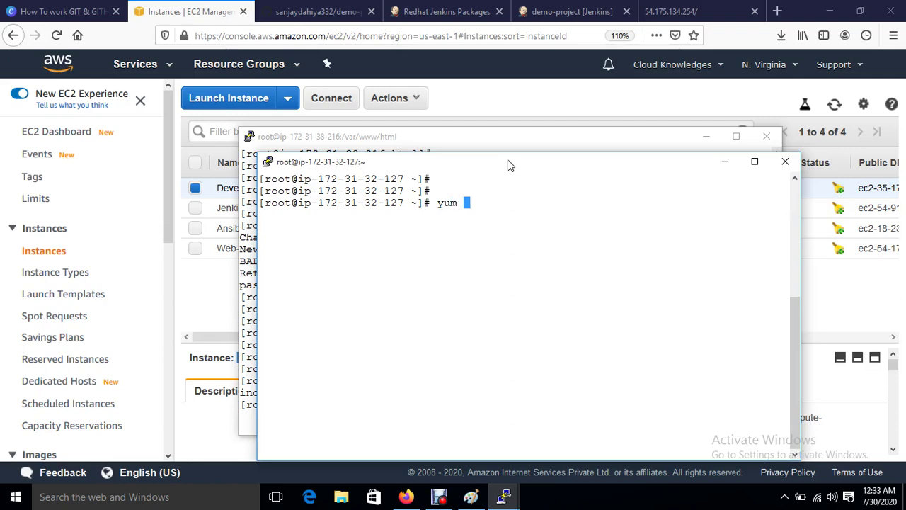
pyautogui.write('install git')
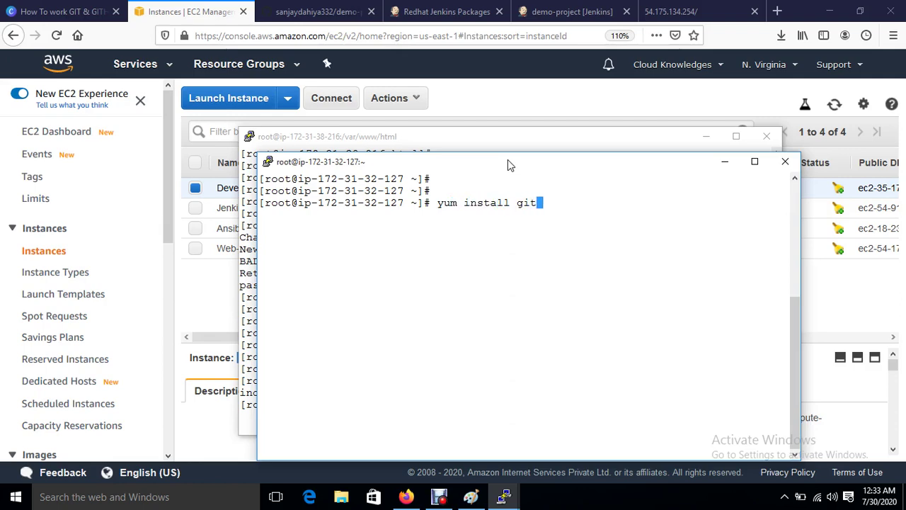
# Step: Install git with yum, approving the installation
pyautogui.press('Return')
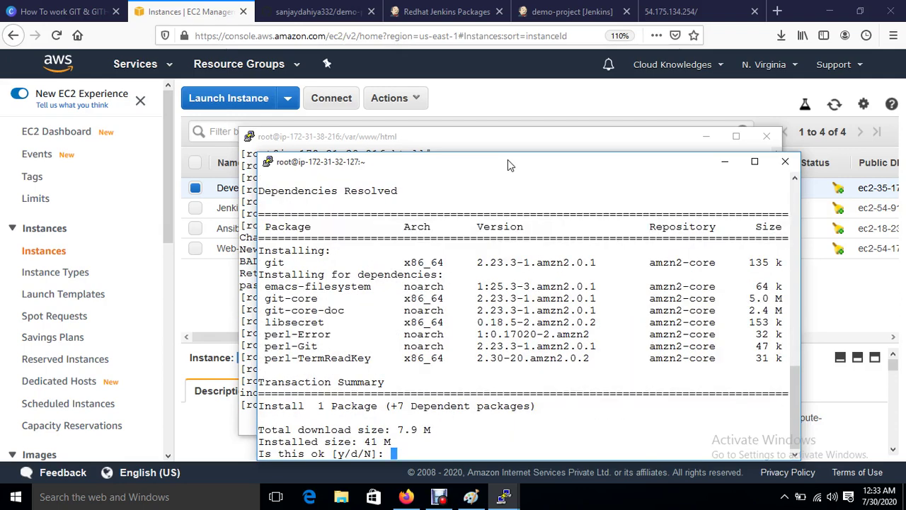
pyautogui.write('y')
pyautogui.press('Return')
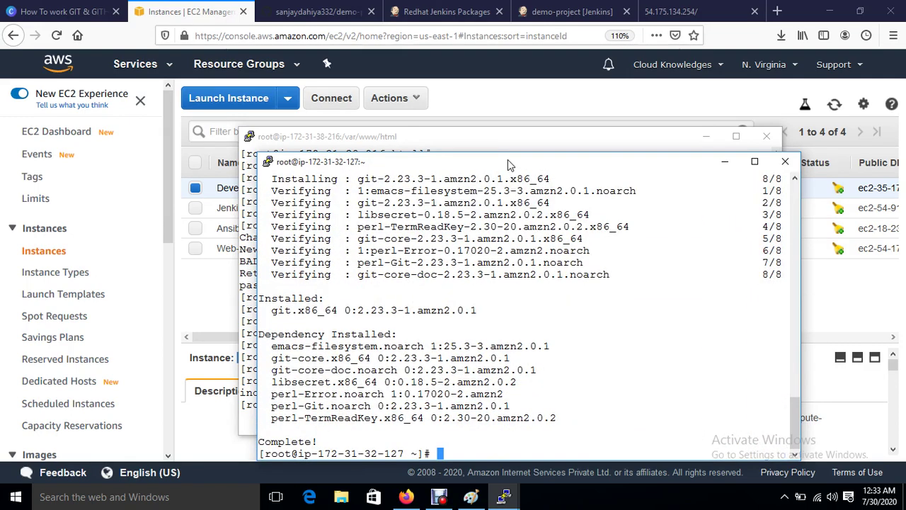
pyautogui.hotkey('ctrl', 'l')
pyautogui.press('Return')
pyautogui.press('Return')
# Step: Clone the demo-project repository using the clone URL copied from GitHub
pyautogui.write('git clo')
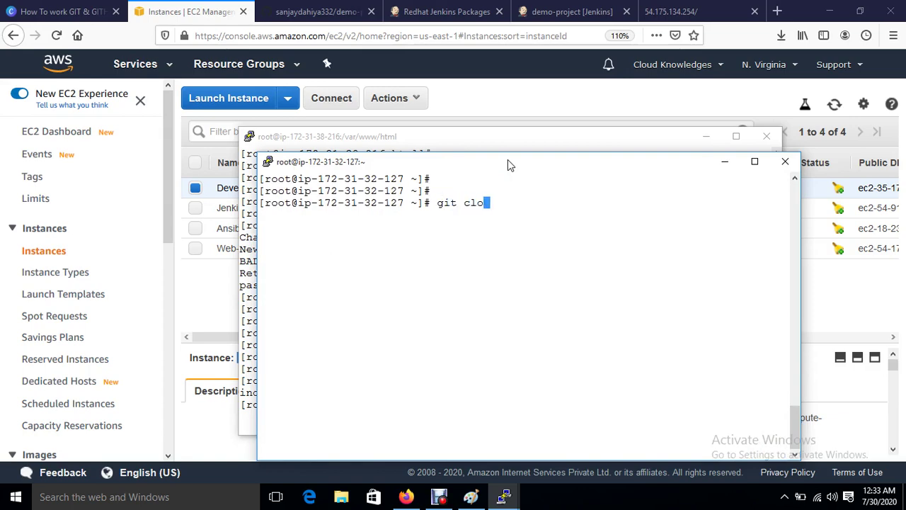
pyautogui.write('ne')
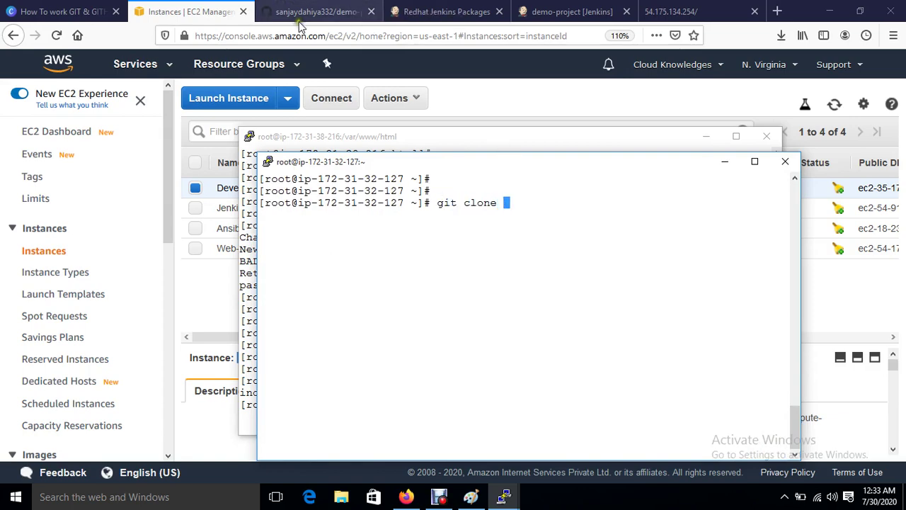
pyautogui.click(300, 11)
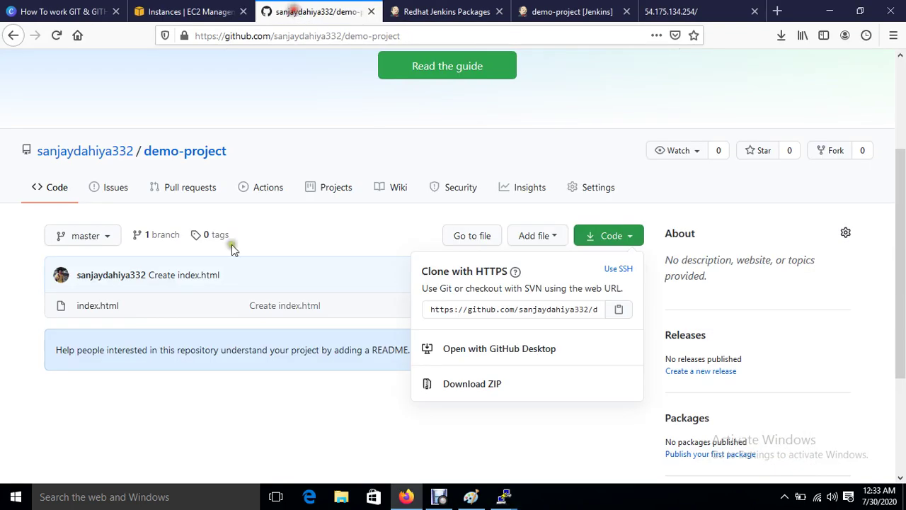
pyautogui.click(619, 309)
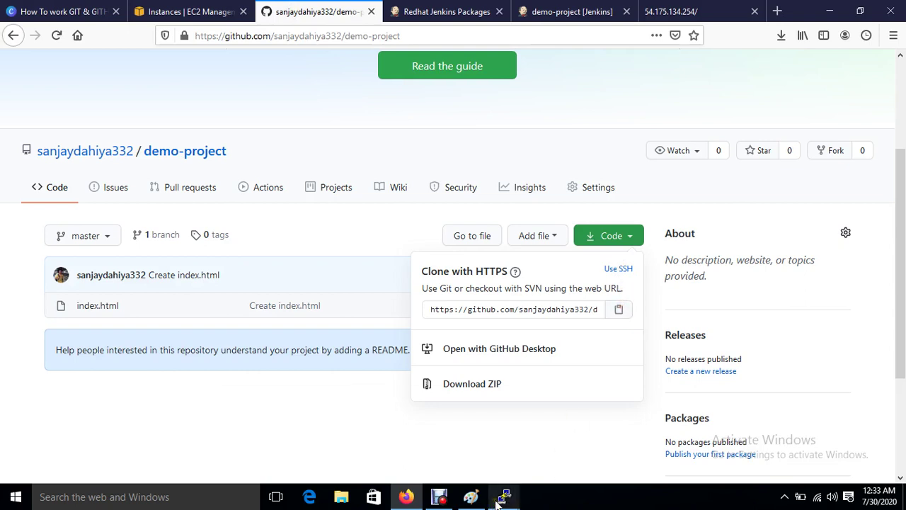
pyautogui.moveTo(502, 498)
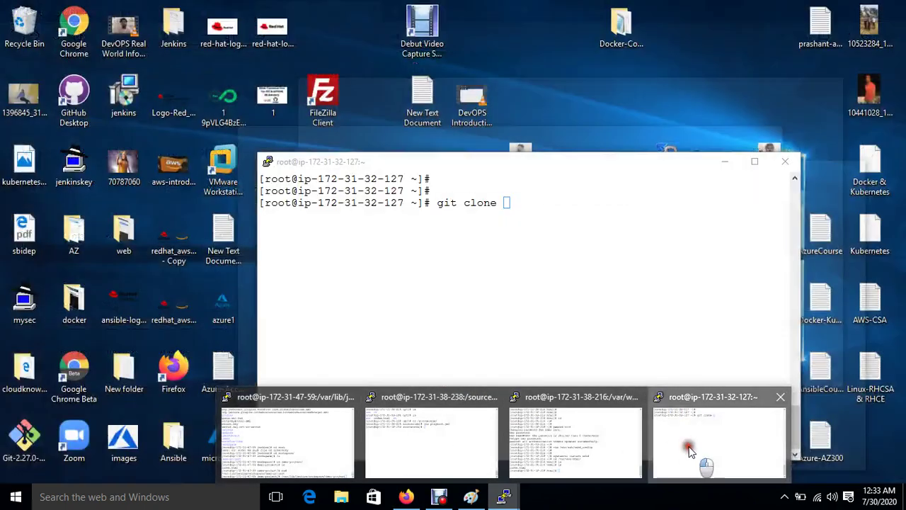
pyautogui.click(690, 451)
pyautogui.rightClick(572, 297)
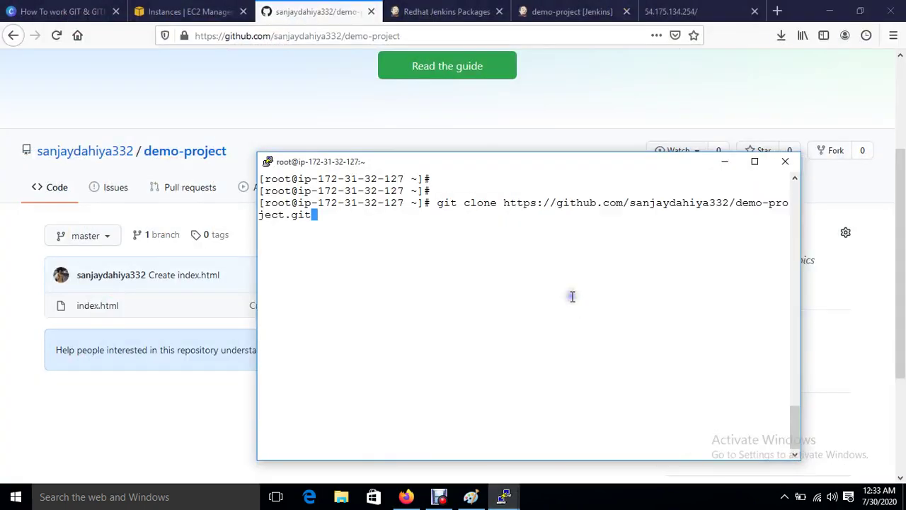
pyautogui.press('Return')
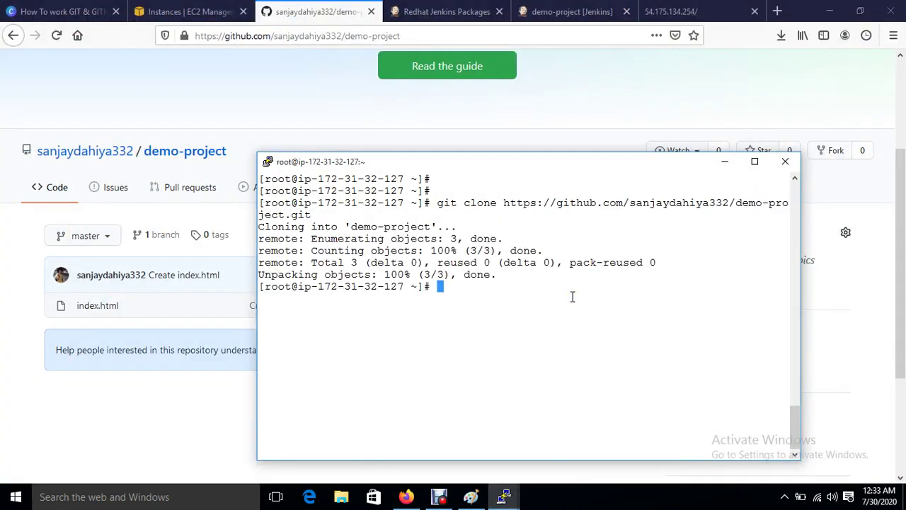
# Step: Move into the demo-project folder and list its files, showing index.html
pyautogui.write('ls')
pyautogui.press('Return')
pyautogui.write('cd d')
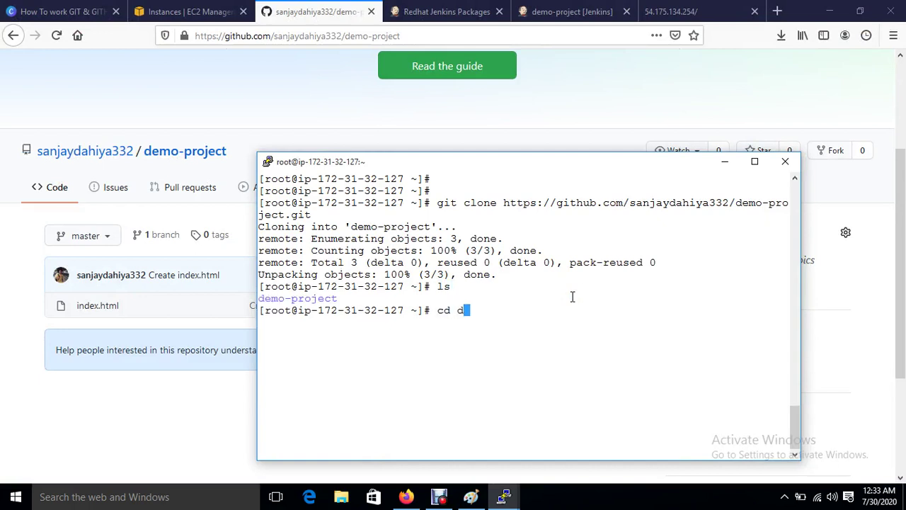
pyautogui.press('Tab')
pyautogui.press('Return')
pyautogui.hotkey('ctrl', 'l')
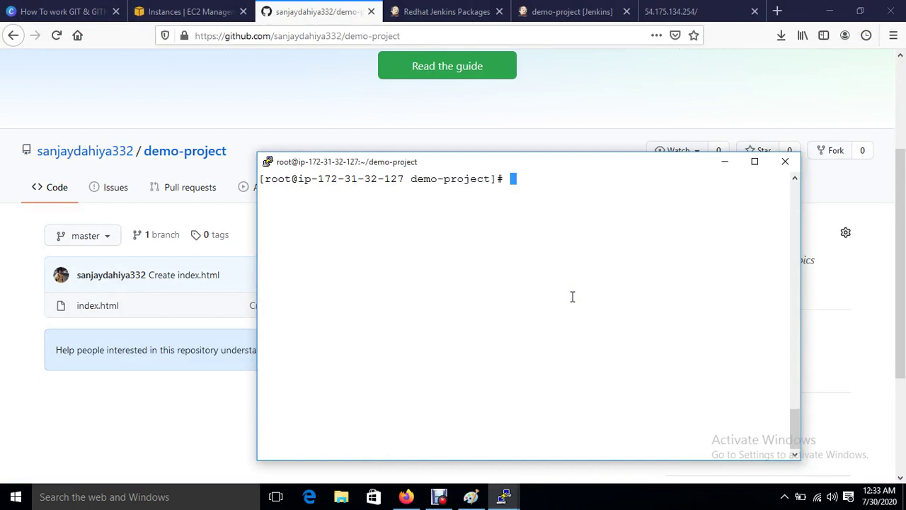
pyautogui.write('ls')
pyautogui.press('Return')
# Step: Start typing a vim command for index.html, correcting typos along the way
pyautogui.write('cd')
pyautogui.press('BackSpace')
pyautogui.press('BackSpace')
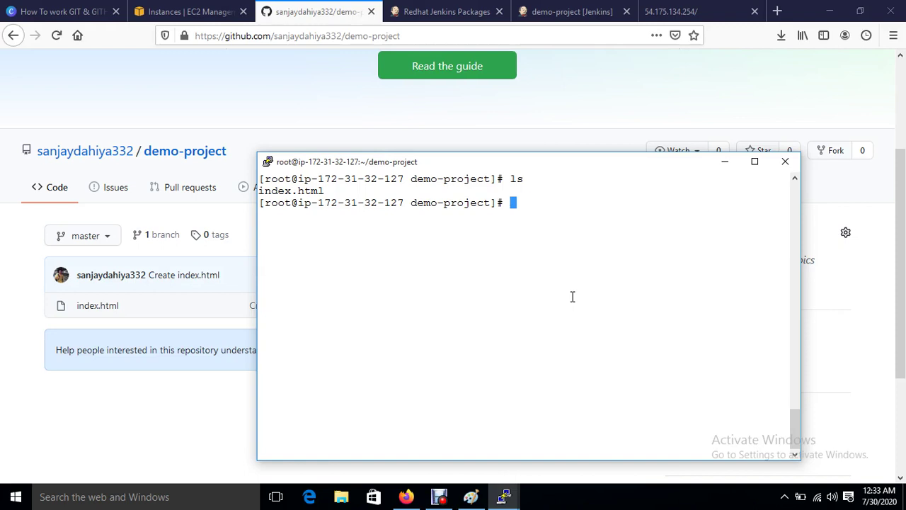
pyautogui.write('vimm in')
pyautogui.press('Tab')
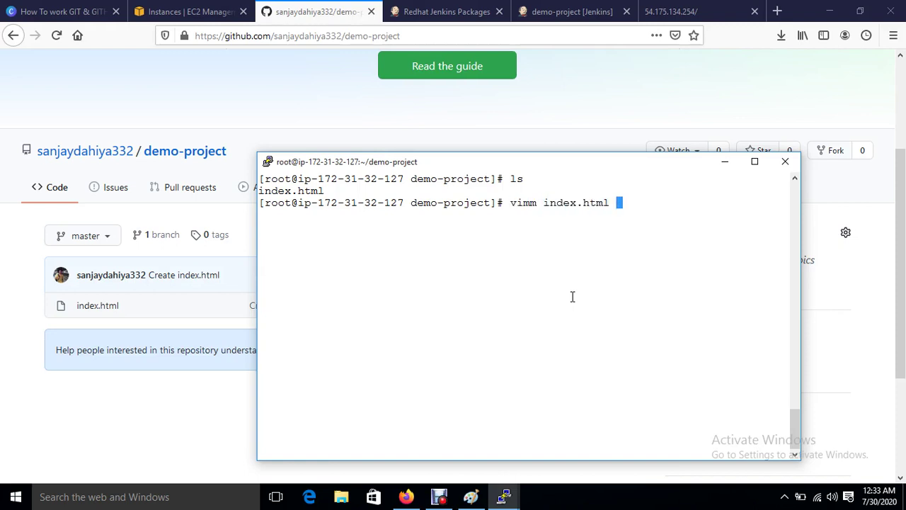
pyautogui.press('BackSpace')
pyautogui.press('BackSpace')
pyautogui.press('BackSpace')
pyautogui.press('BackSpace')
pyautogui.press('BackSpace')
pyautogui.press('BackSpace')
pyautogui.press('BackSpace')
pyautogui.press('BackSpace')
pyautogui.press('BackSpace')
pyautogui.press('BackSpace')
pyautogui.press('BackSpace')
pyautogui.press('BackSpace')
pyautogui.press('BackSpace')
pyautogui.press('BackSpace')
pyautogui.press('BackSpace')
pyautogui.press('BackSpace')
# Step: Open index.html in vim and check the deployed site's current welcome text
pyautogui.write('vi')
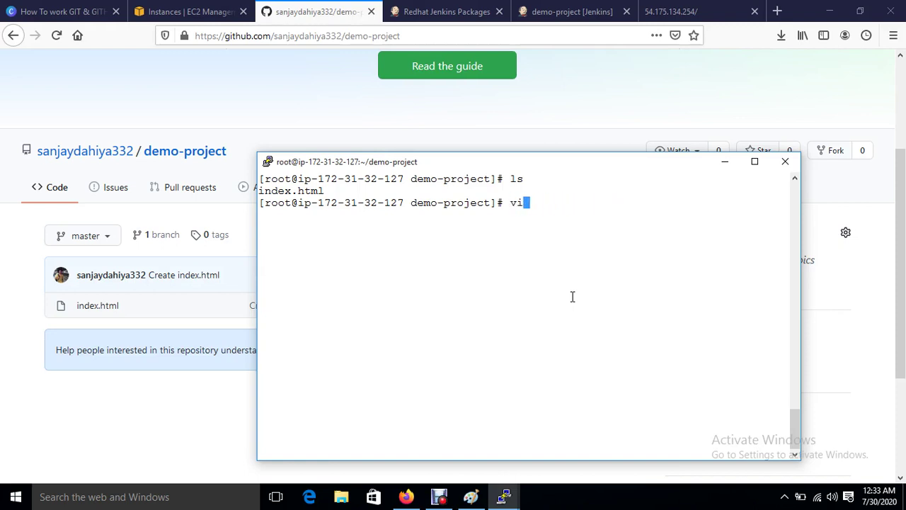
pyautogui.write('m i')
pyautogui.press('Tab')
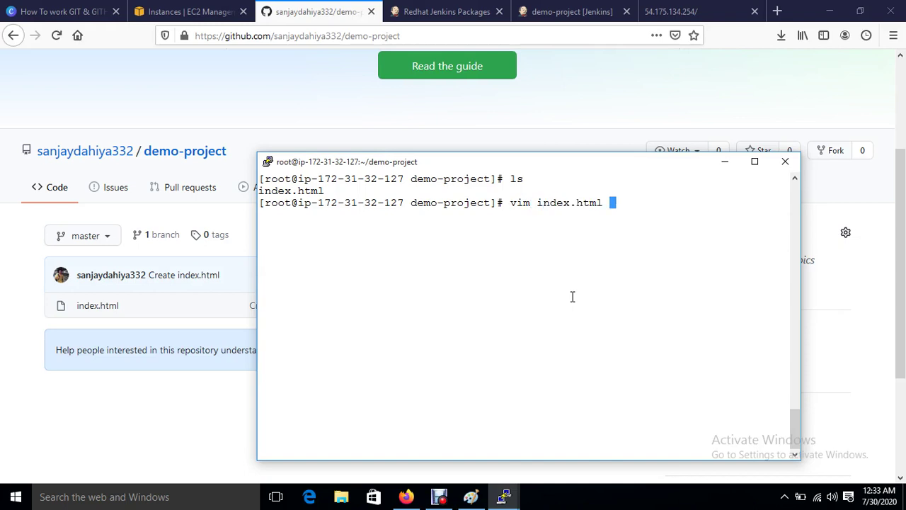
pyautogui.press('Return')
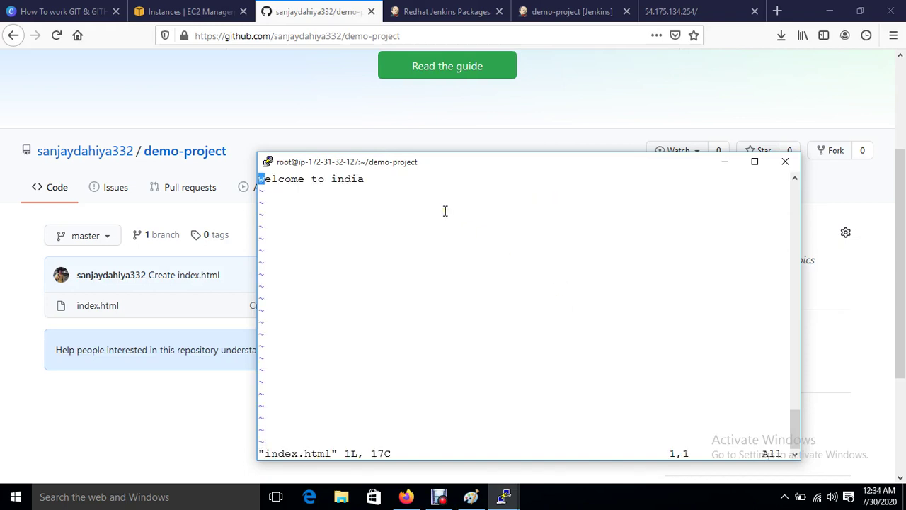
pyautogui.click(661, 12)
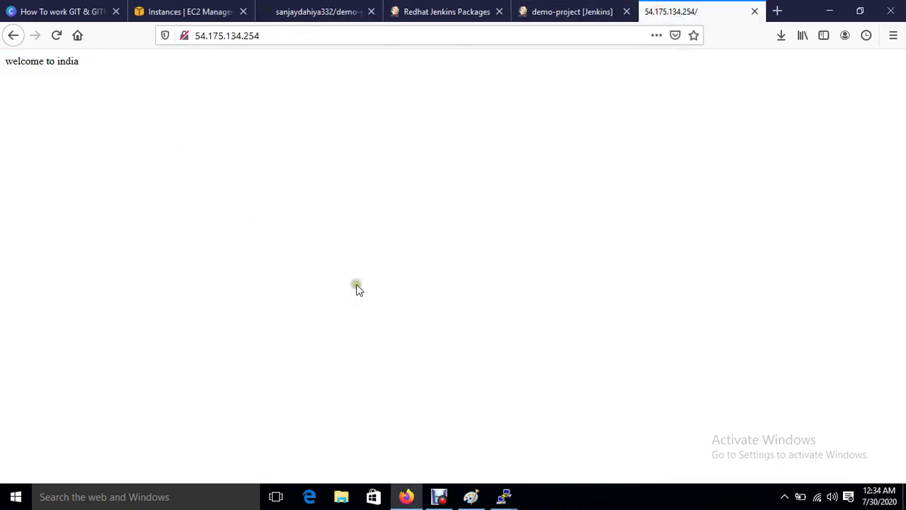
pyautogui.moveTo(503, 496)
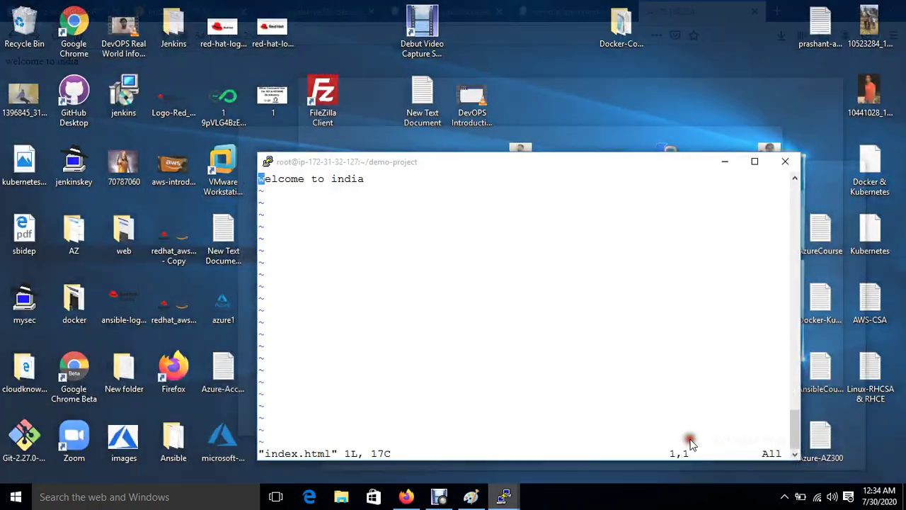
pyautogui.click(689, 440)
# Step: Replace the welcome line with 'welcome to cloud knowledge', save, and type git commit -m "f1" index.html
pyautogui.press('d')
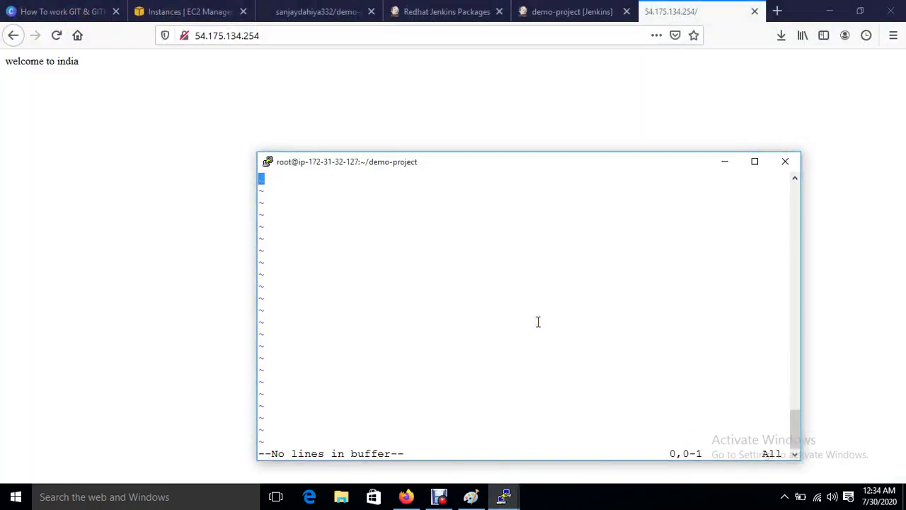
pyautogui.write('iwe')
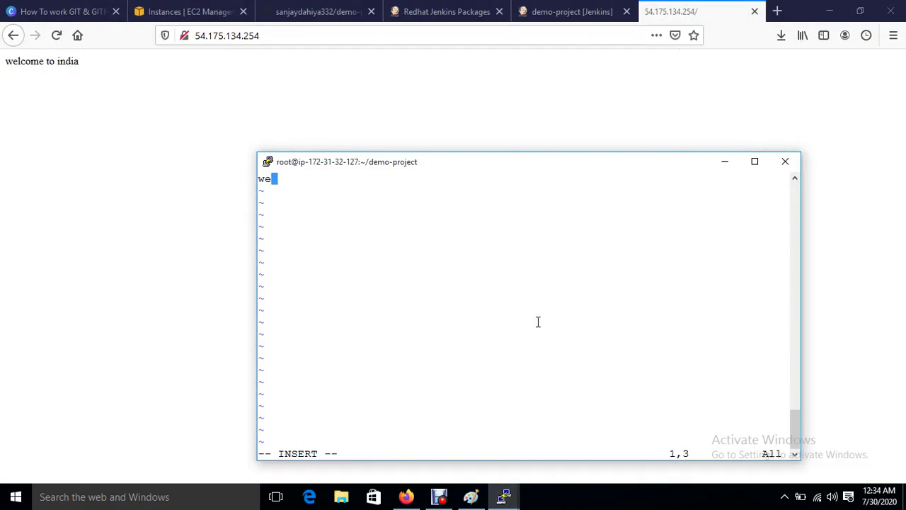
pyautogui.write('lcome to cl')
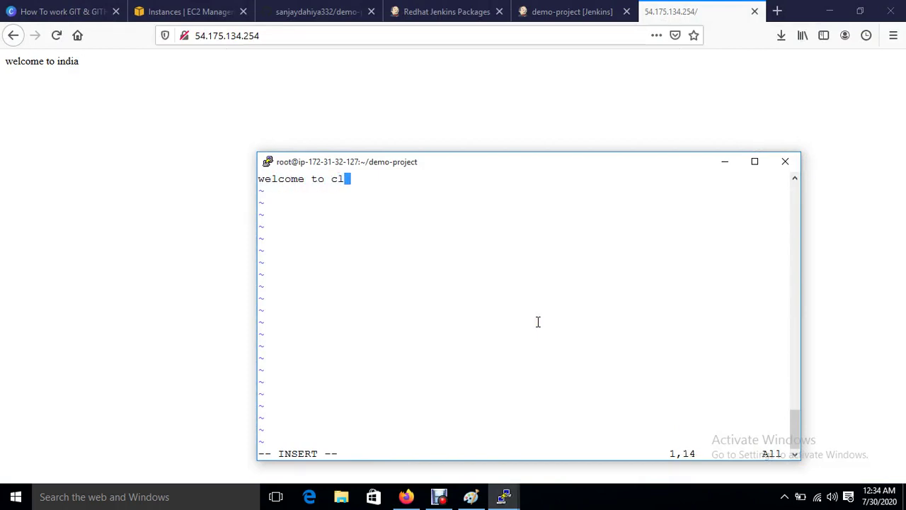
pyautogui.write('oud knowledges')
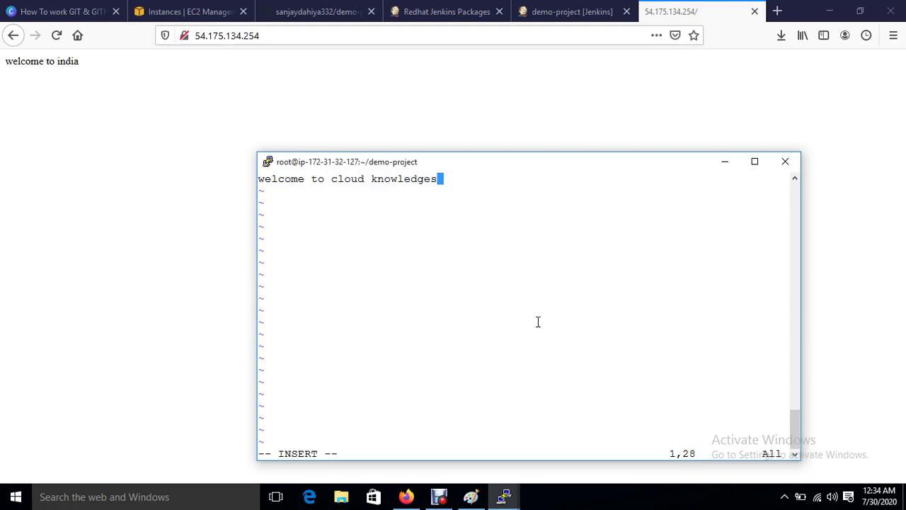
pyautogui.press('BackSpace')
pyautogui.press('Escape')
pyautogui.write(':')
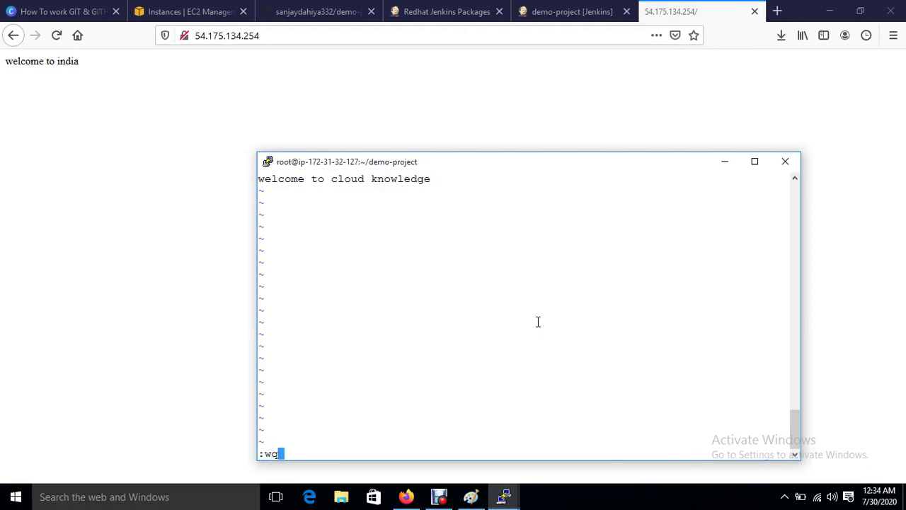
pyautogui.write('wq')
pyautogui.press('Return')
pyautogui.write('git ')
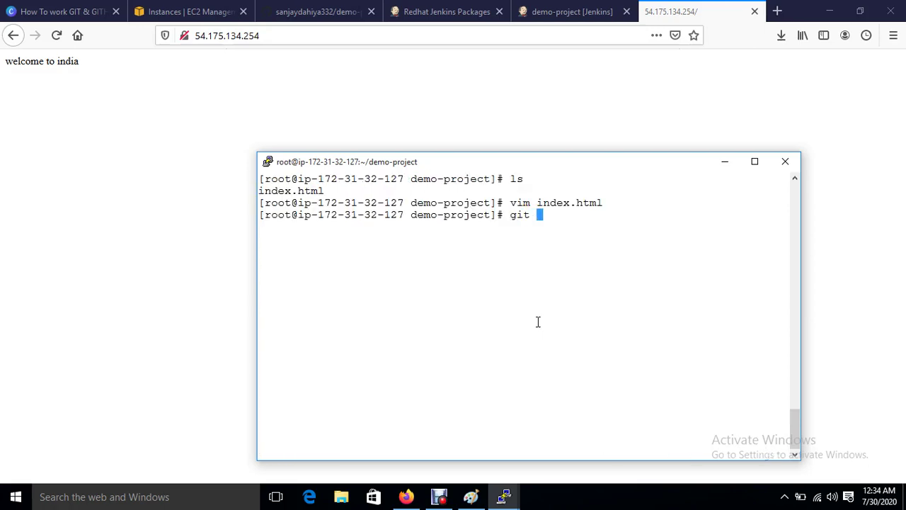
pyautogui.write('commit -m  "f1" i')
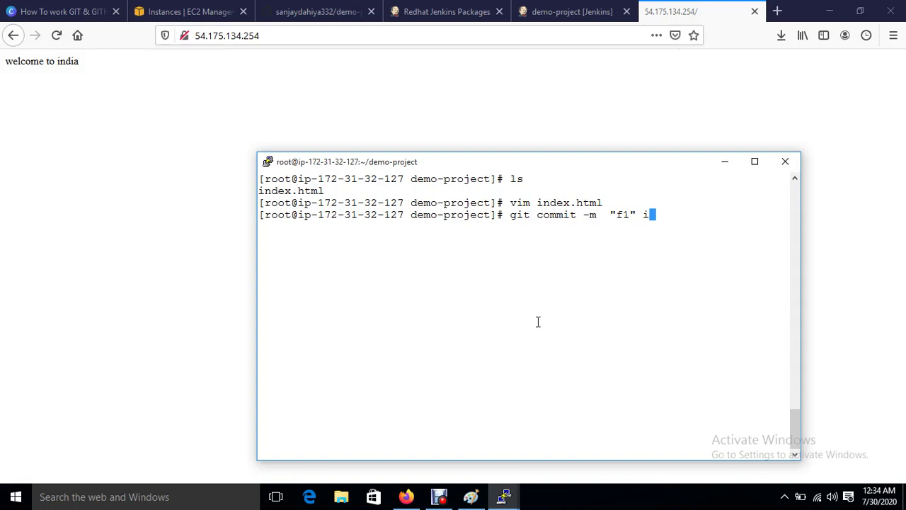
pyautogui.write('ndex.html')
# Step: Commit index.html as 'f1', amend it with --reset-author, and type git push origin master
pyautogui.press('Return')
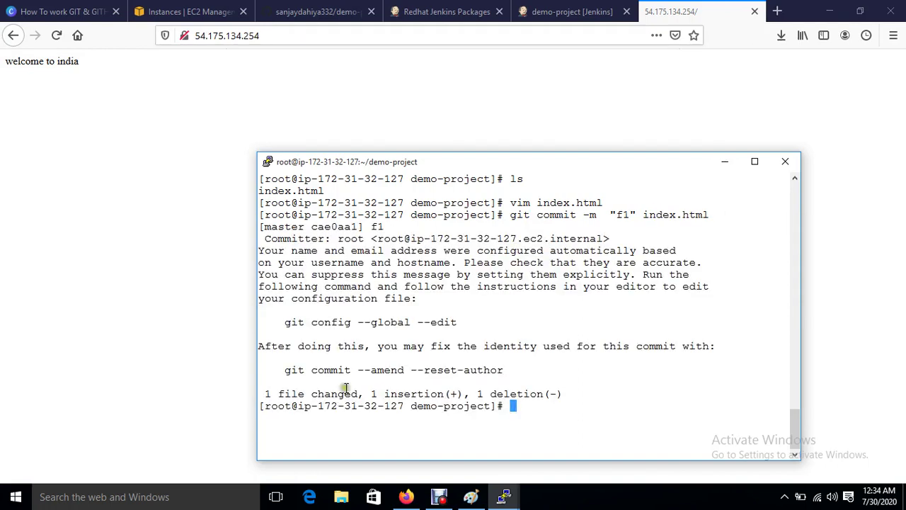
pyautogui.moveTo(288, 370); pyautogui.dragTo(504, 369)
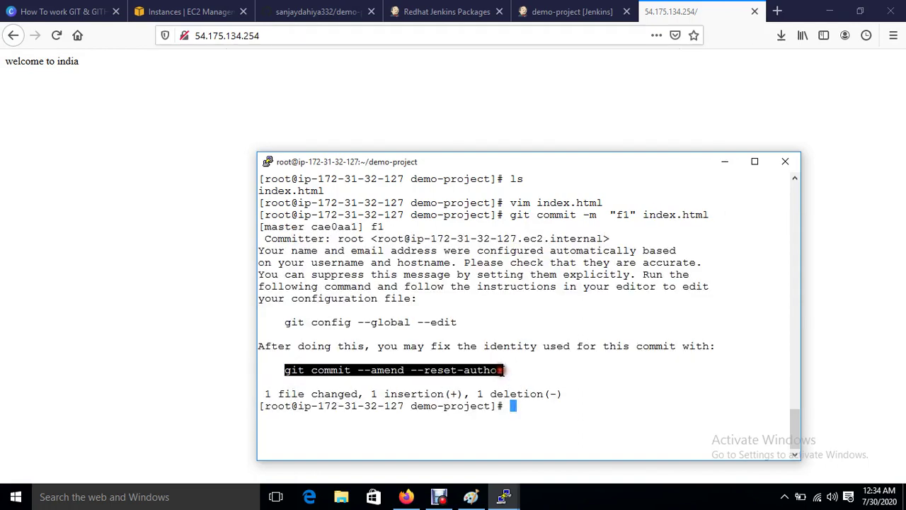
pyautogui.rightClick(503, 370)
pyautogui.press('Return')
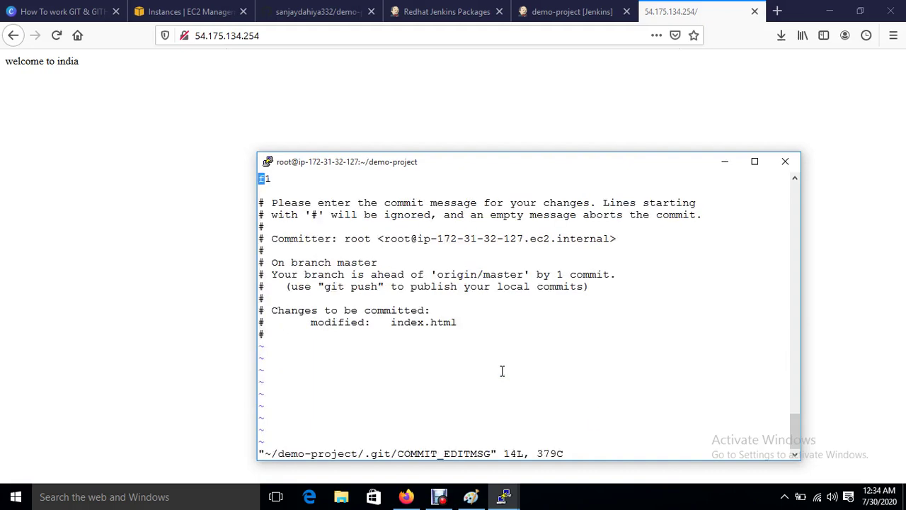
pyautogui.write(':wq!')
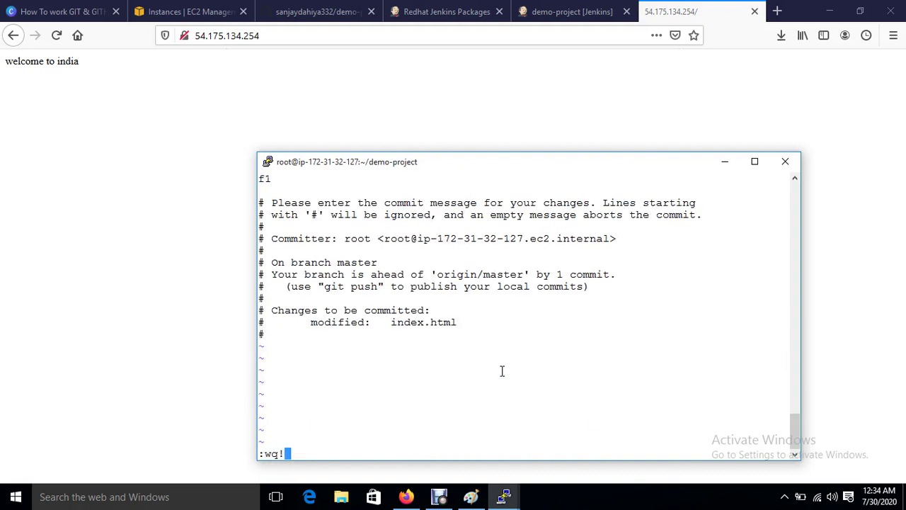
pyautogui.press('Return')
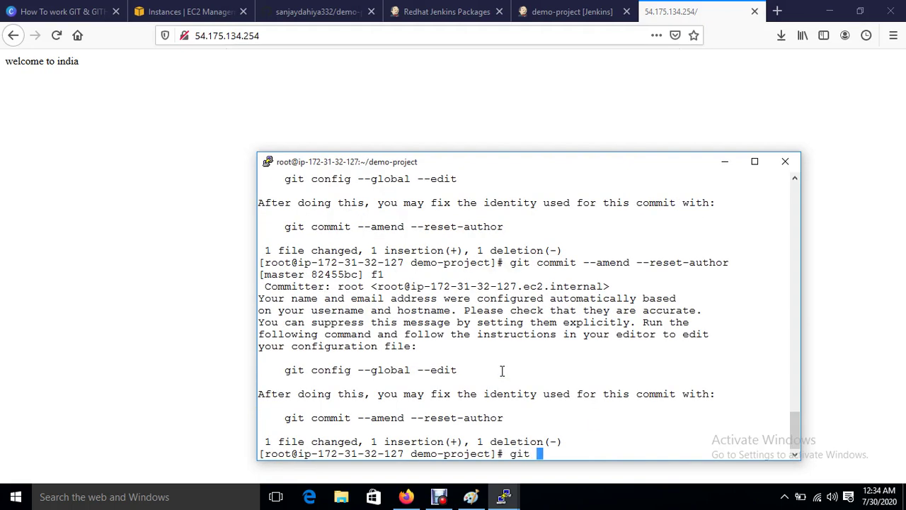
pyautogui.write('git push origin ma')
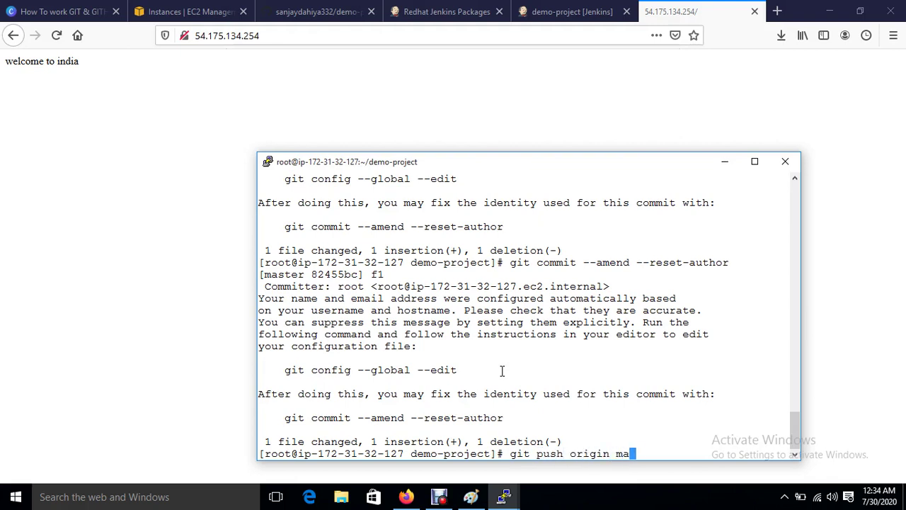
pyautogui.write('ster')
# Step: Sketch text boxes in the Paint diagram's Developer and GIT-HUB boxes, then minimize Paint and return to Jenkins
pyautogui.click(468, 499)
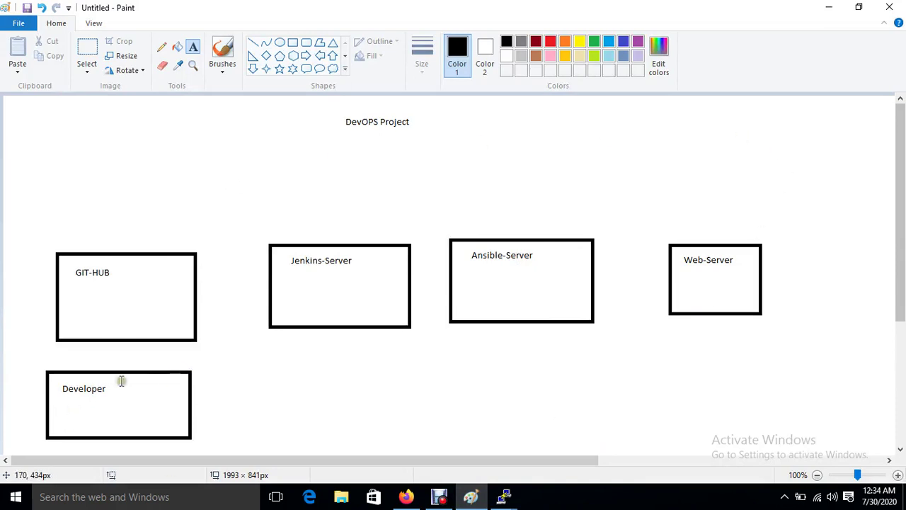
pyautogui.moveTo(88, 391); pyautogui.dragTo(162, 429)
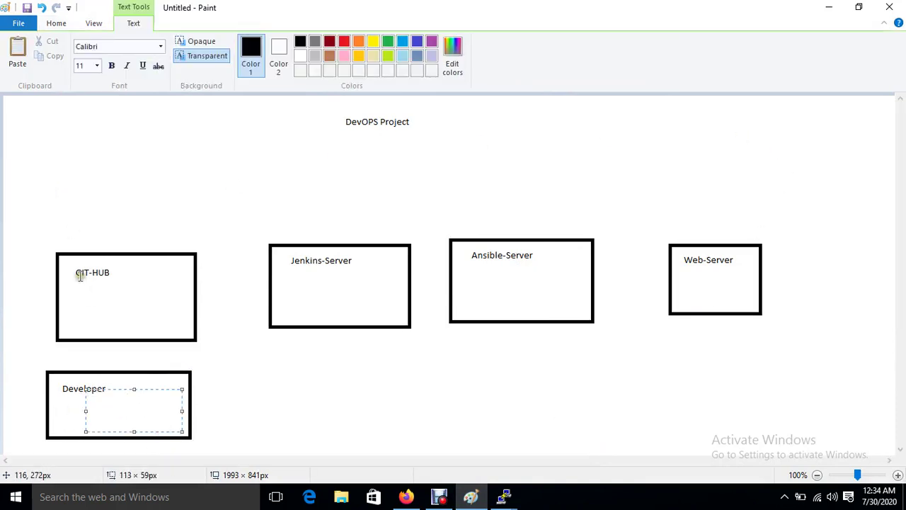
pyautogui.moveTo(79, 274); pyautogui.dragTo(153, 298)
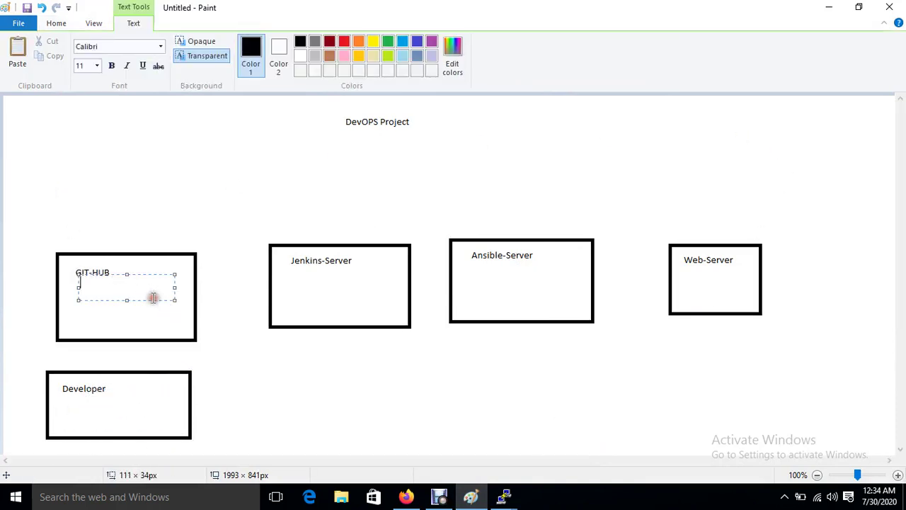
pyautogui.click(835, 7)
pyautogui.click(538, 10)
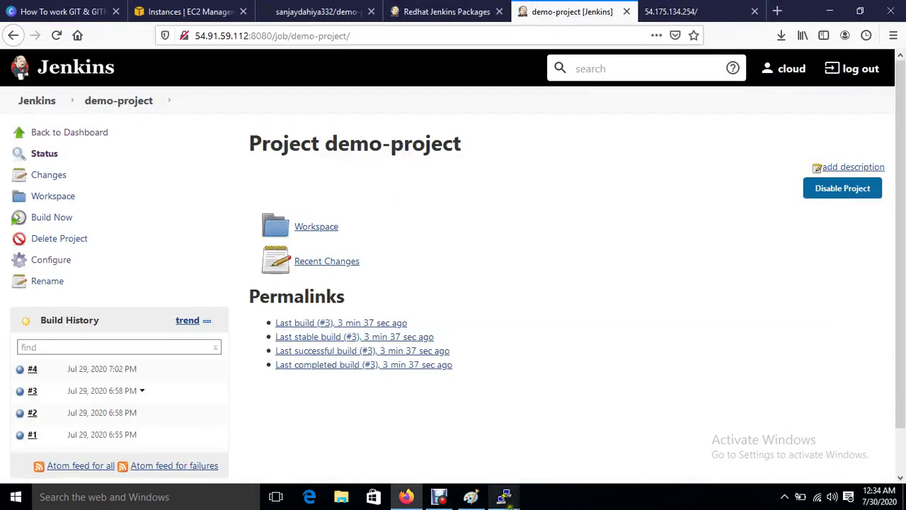
# Step: Confirm the site still reads 'welcome to india', then run git push origin master in PuTTY
pyautogui.click(504, 496)
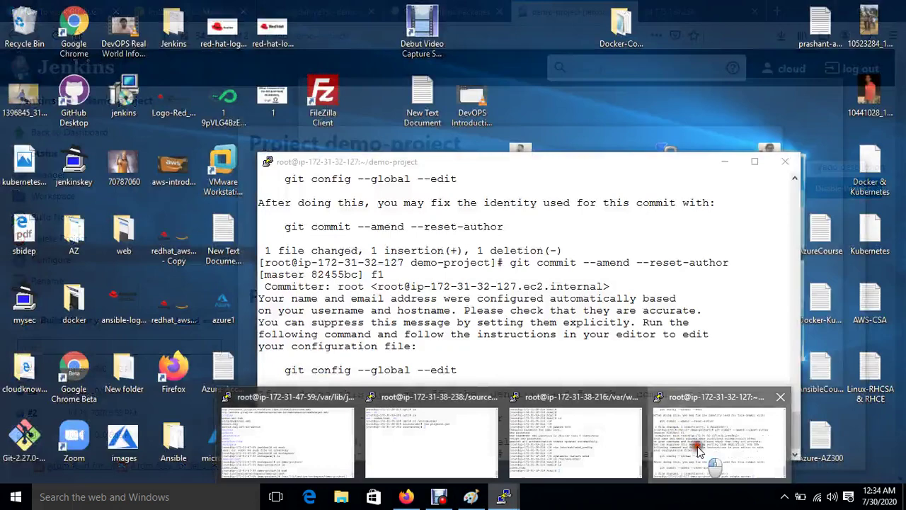
pyautogui.click(693, 445)
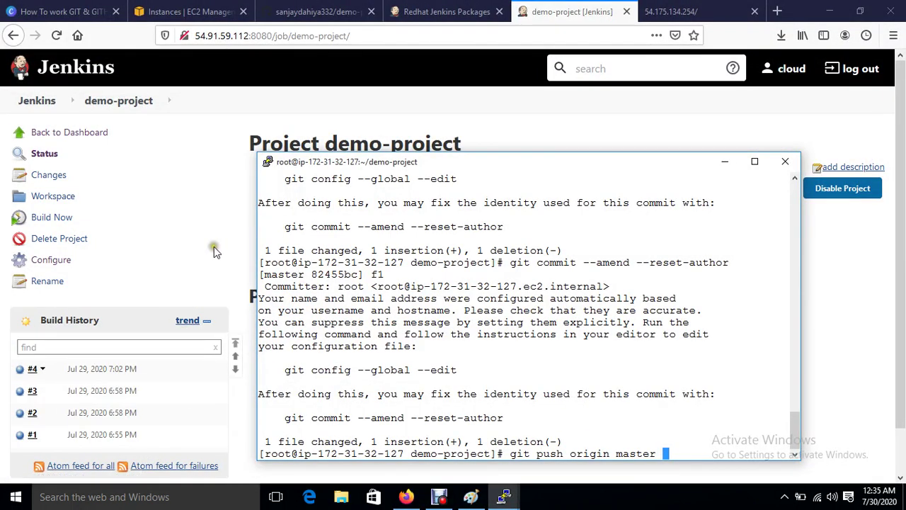
pyautogui.click(690, 8)
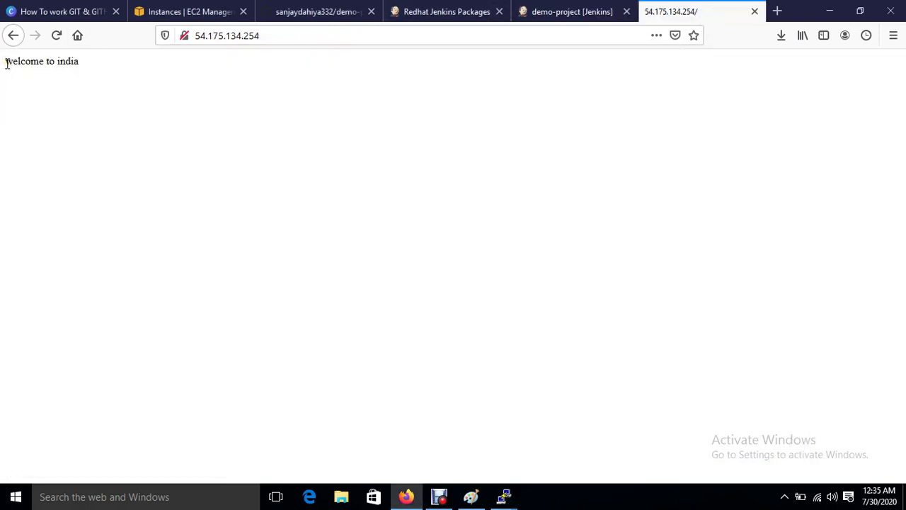
pyautogui.click(566, 10)
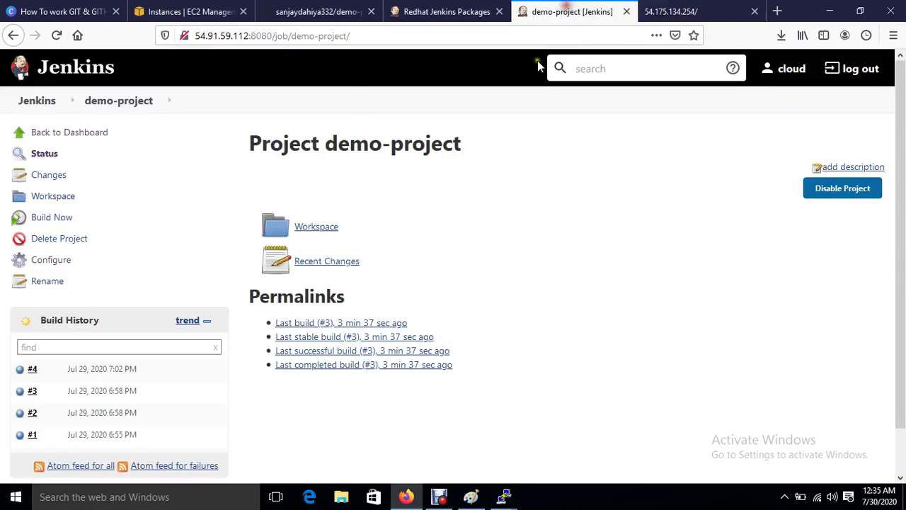
pyautogui.moveTo(504, 496)
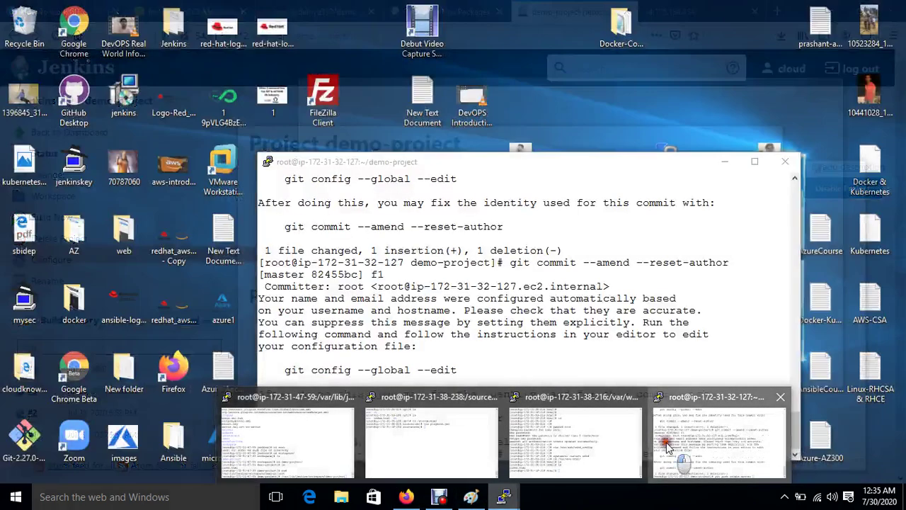
pyautogui.click(666, 443)
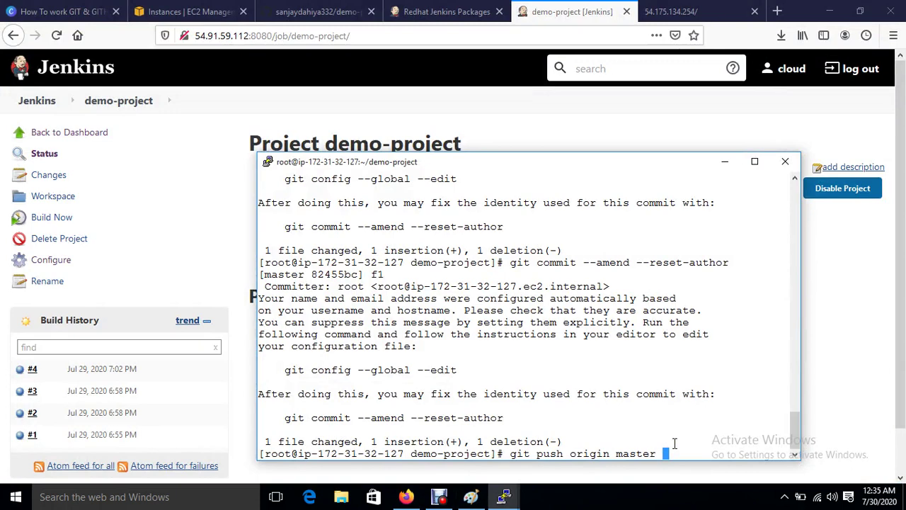
pyautogui.press('Return')
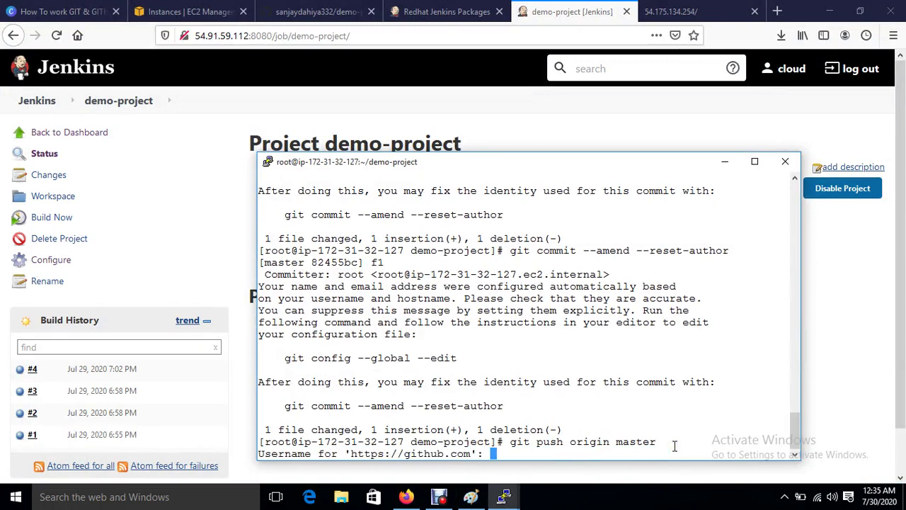
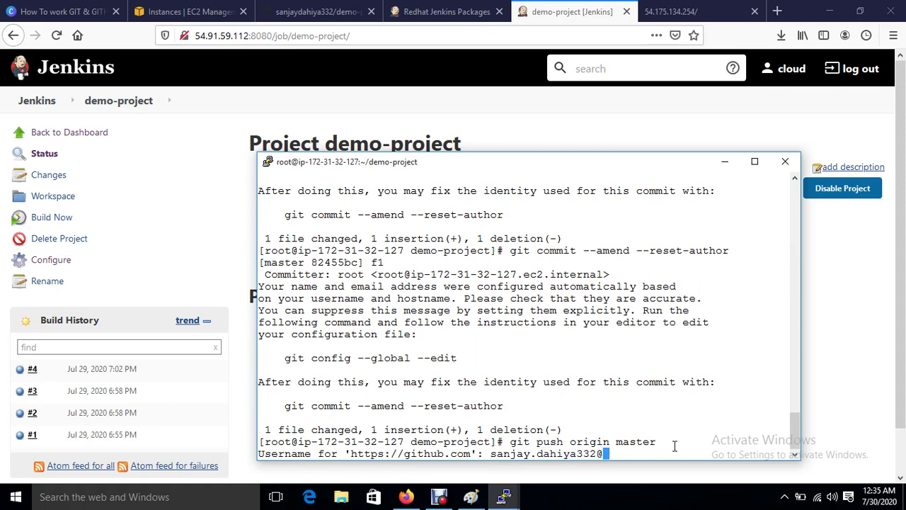
# Step: Enter the GitHub username and password, pushing master from e52a8d3 to 82455bc
pyautogui.press('Return')
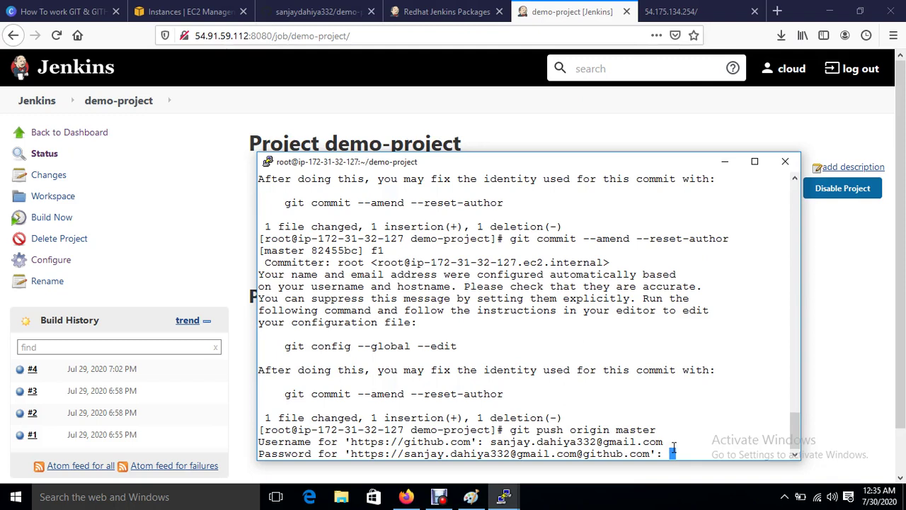
pyautogui.press('Return')
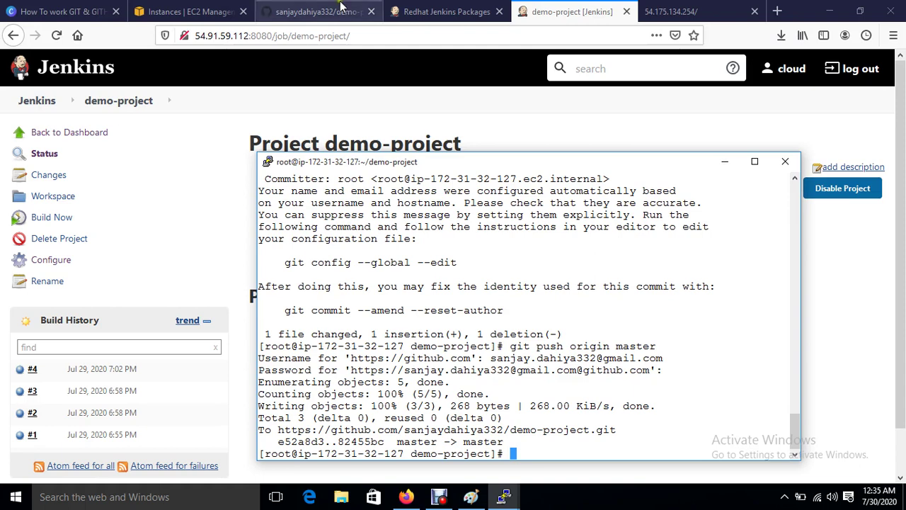
# Step: In demo-project's configuration, tick 'GitHub hook trigger for GITScm polling', then apply and save
pyautogui.click(59, 263)
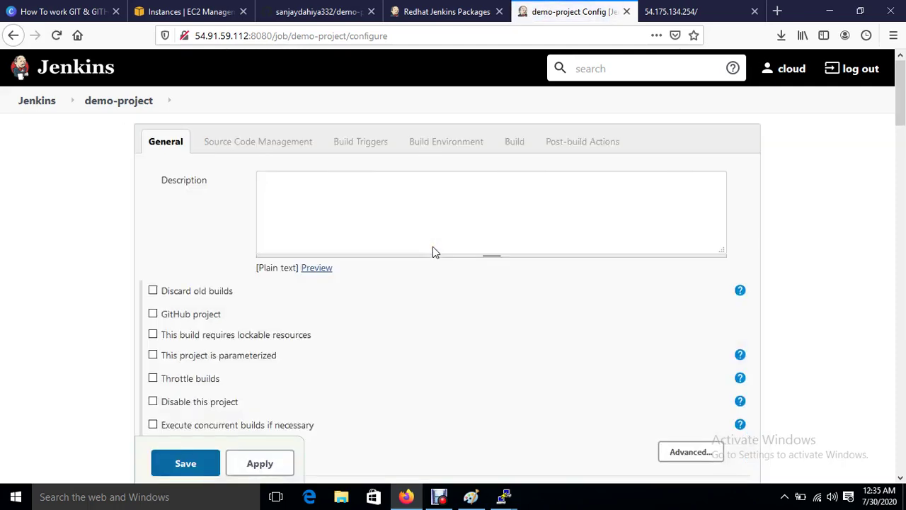
pyautogui.scroll(-5, 433, 246)
pyautogui.scroll(-6, 432, 246)
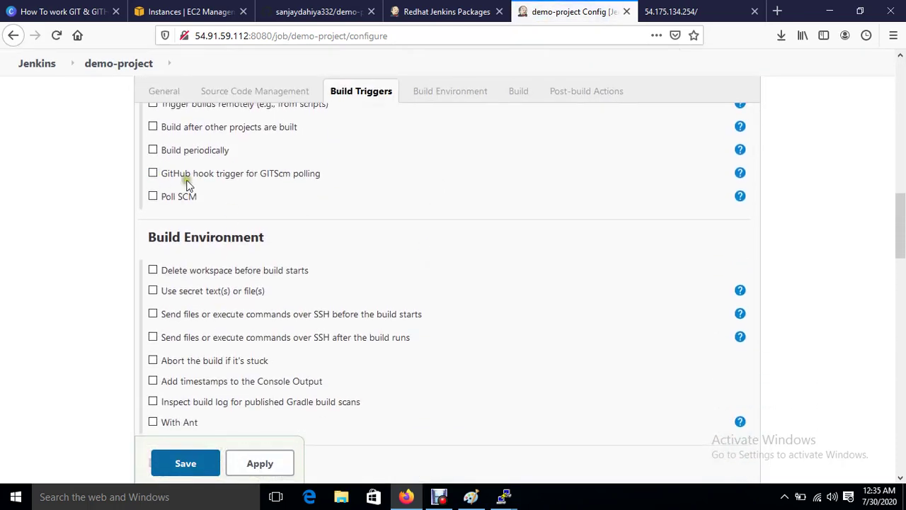
pyautogui.scroll(2, 237, 196)
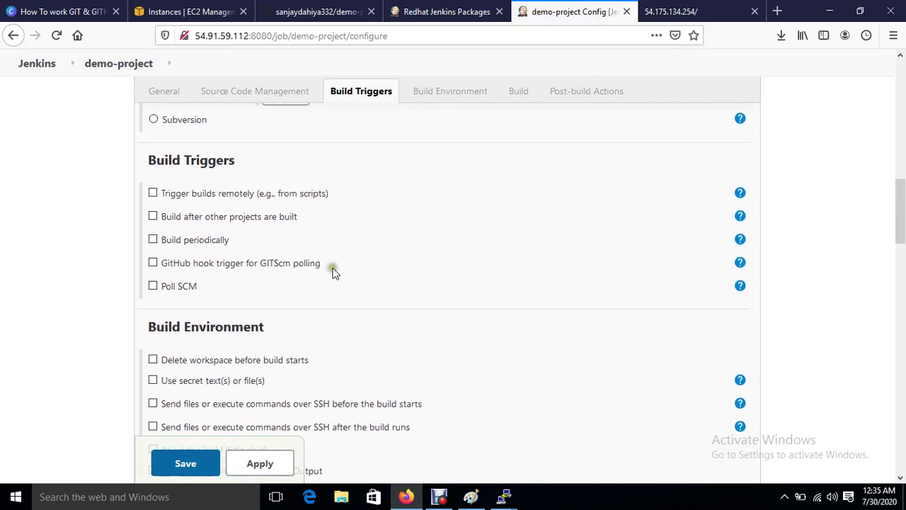
pyautogui.click(154, 258)
pyautogui.click(154, 262)
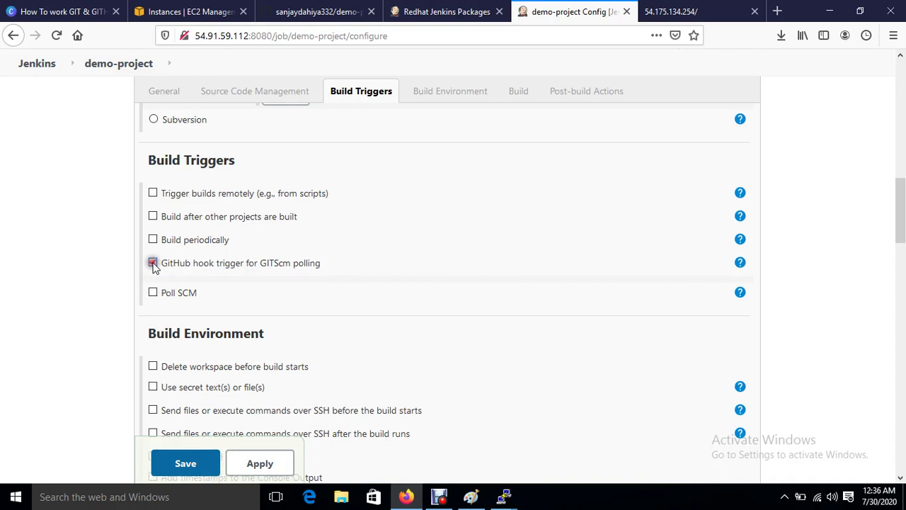
pyautogui.click(257, 462)
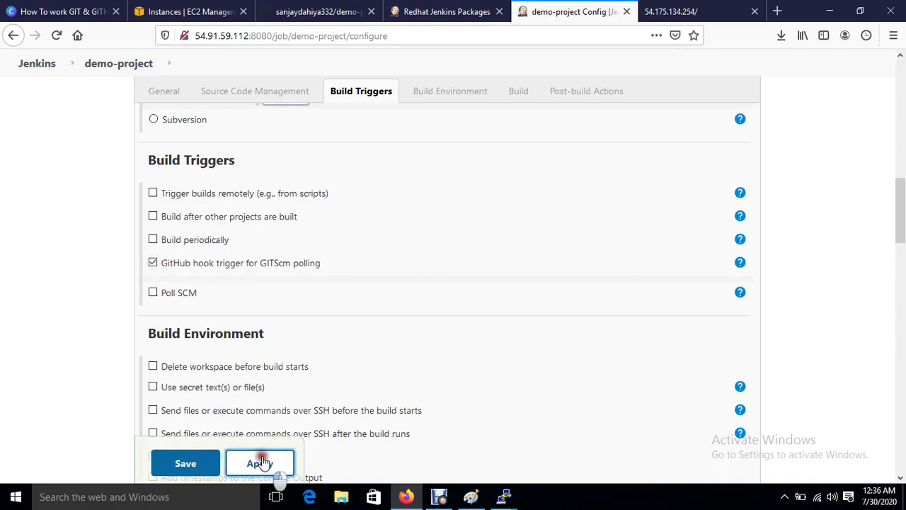
pyautogui.click(176, 462)
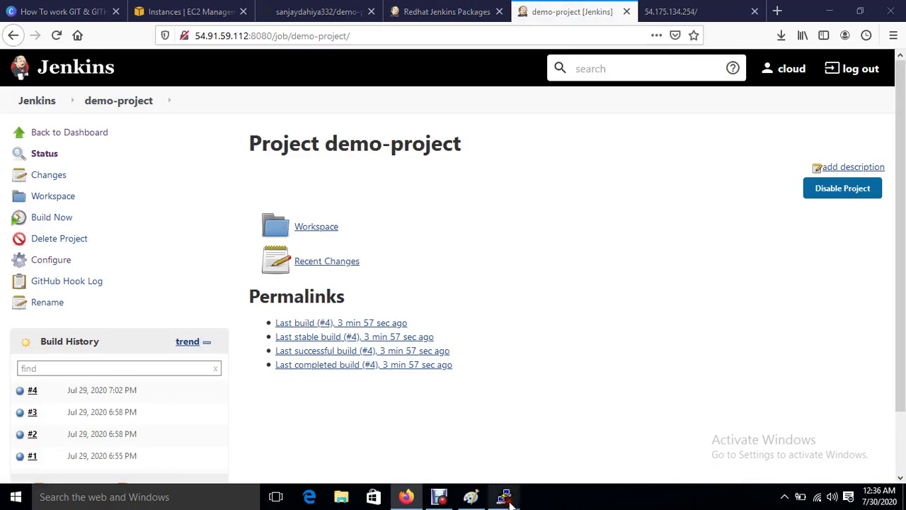
# Step: Edit index.html in vim so its line reads 'welcome to IT' and save it
pyautogui.moveTo(508, 500)
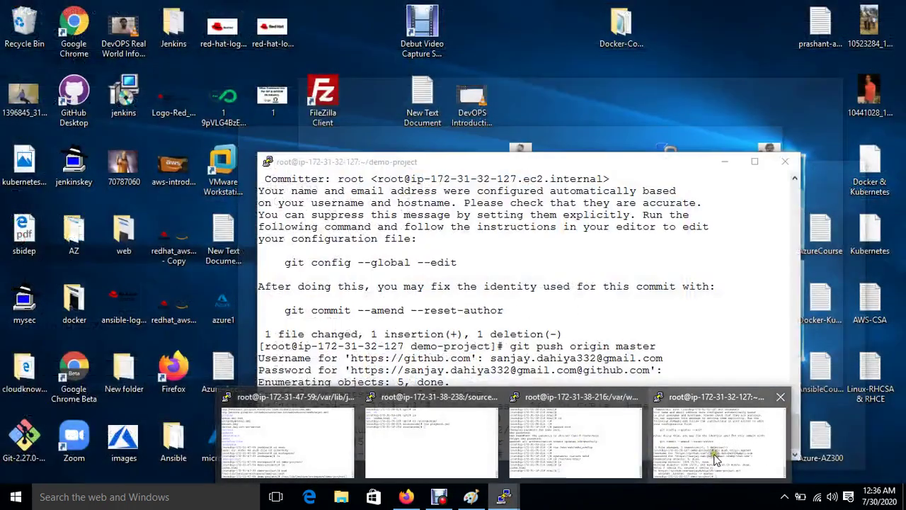
pyautogui.click(714, 454)
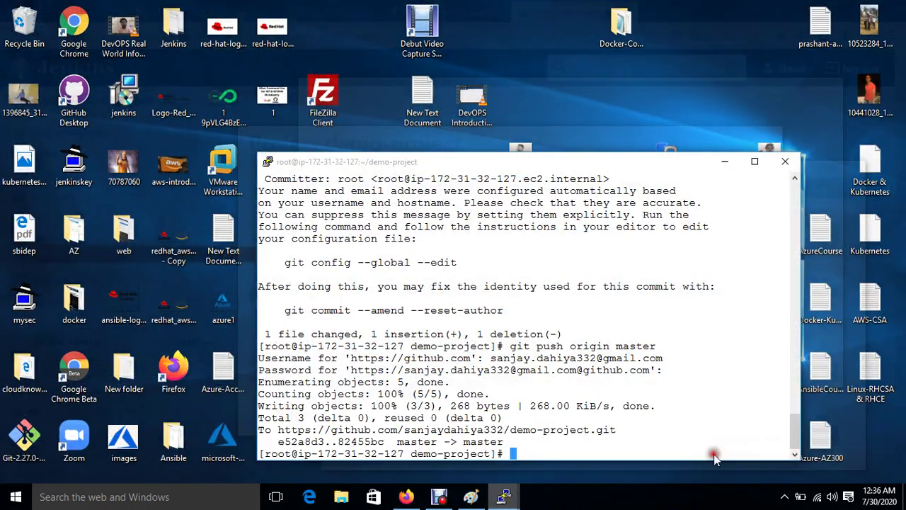
pyautogui.write('vim i')
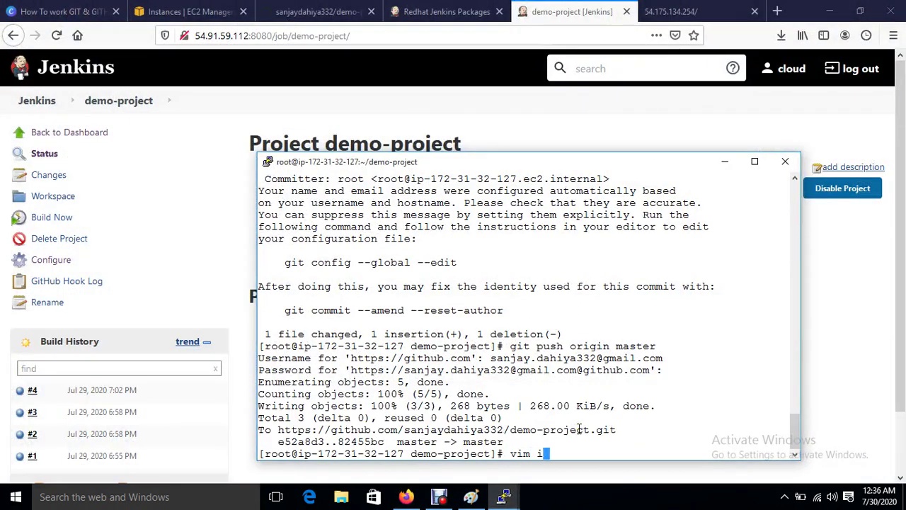
pyautogui.write('ndex.html')
pyautogui.press('Return')
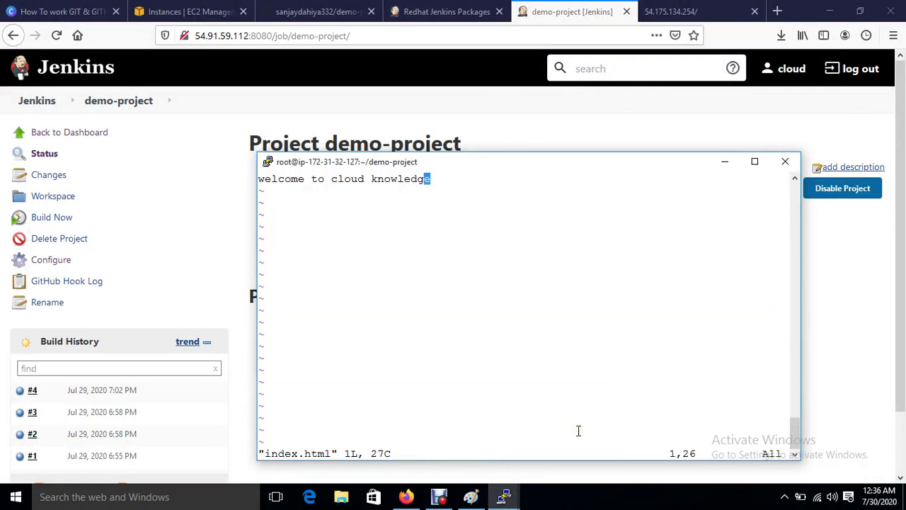
pyautogui.press('d')
pyautogui.press('d')
pyautogui.write('i')
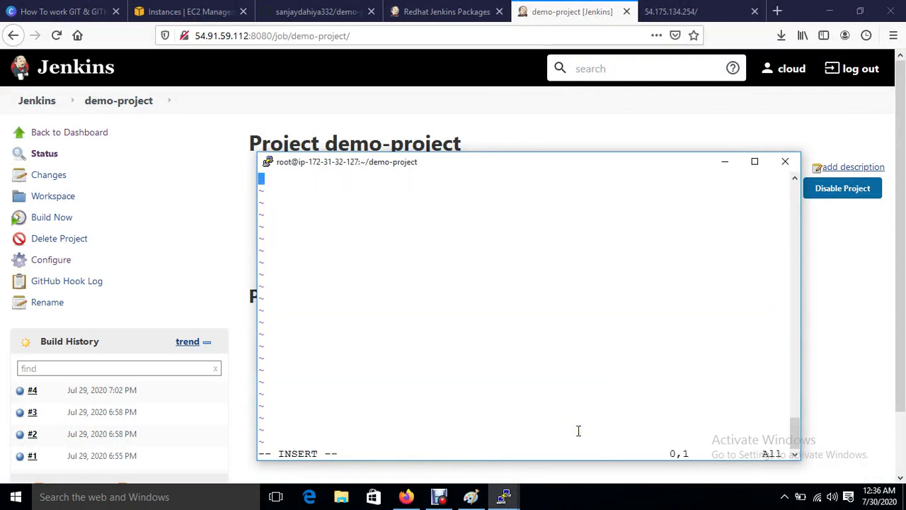
pyautogui.write('welcome ')
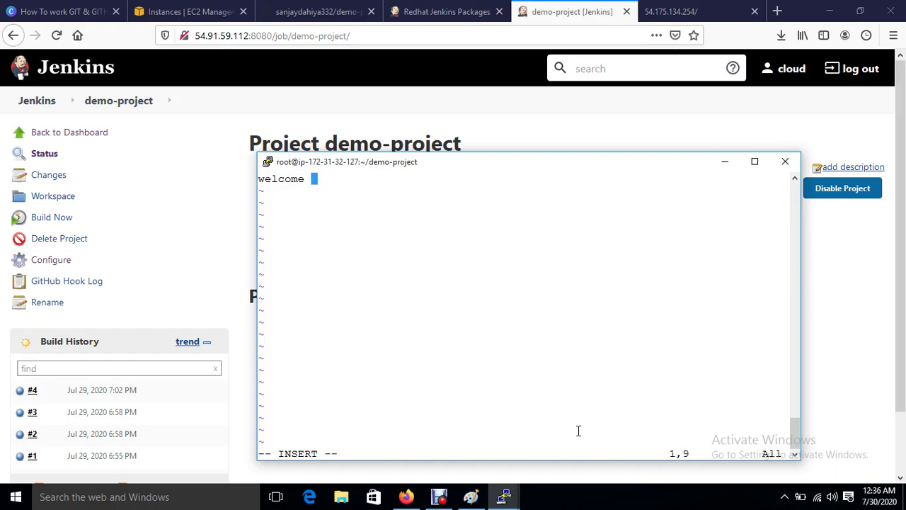
pyautogui.write('to IT')
pyautogui.press('Escape')
pyautogui.write(':wq')
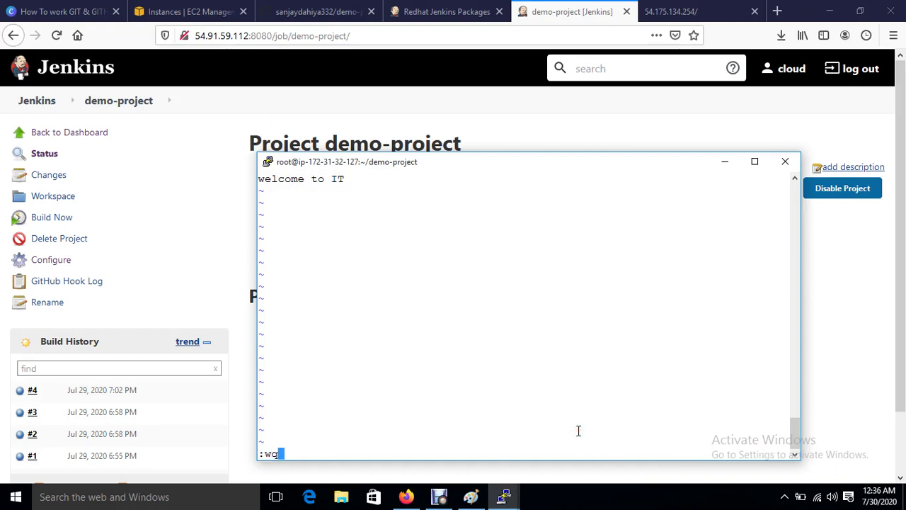
pyautogui.press('Return')
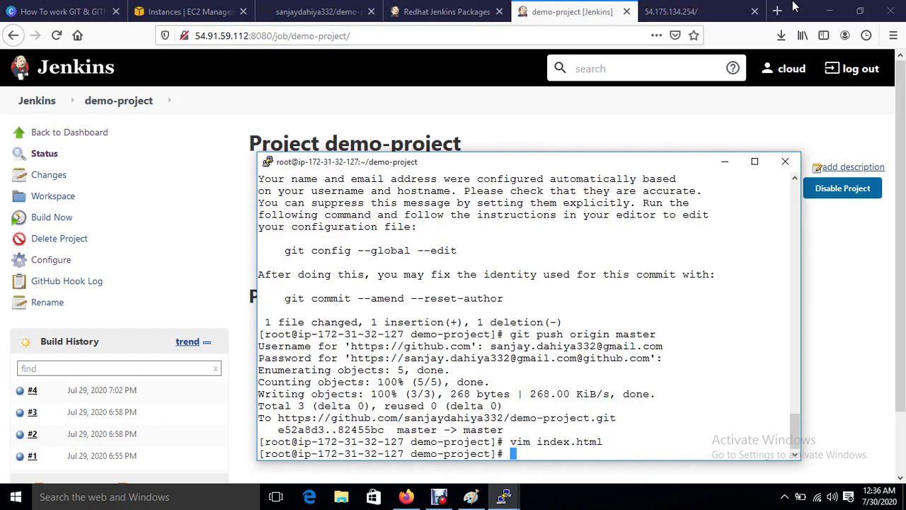
# Step: Check the deployed site, still showing 'welcome to india', then return to the terminal
pyautogui.click(697, 9)
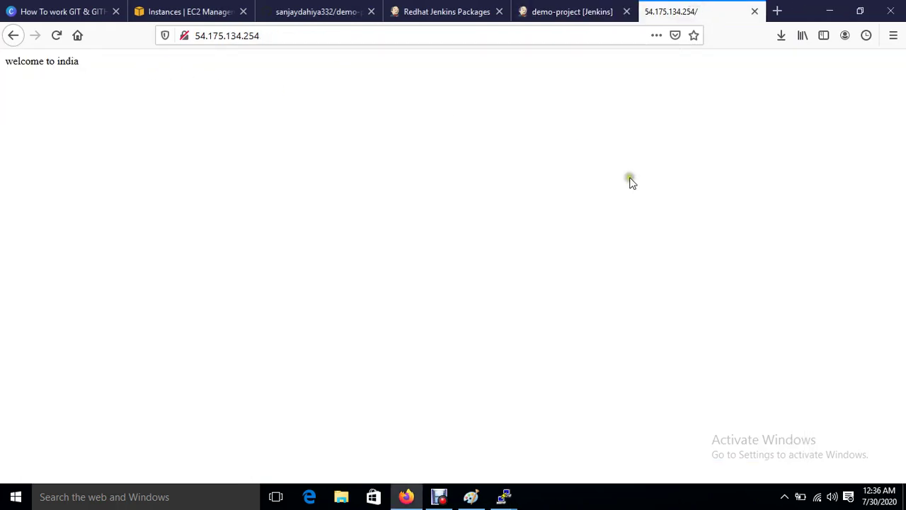
pyautogui.click(552, 10)
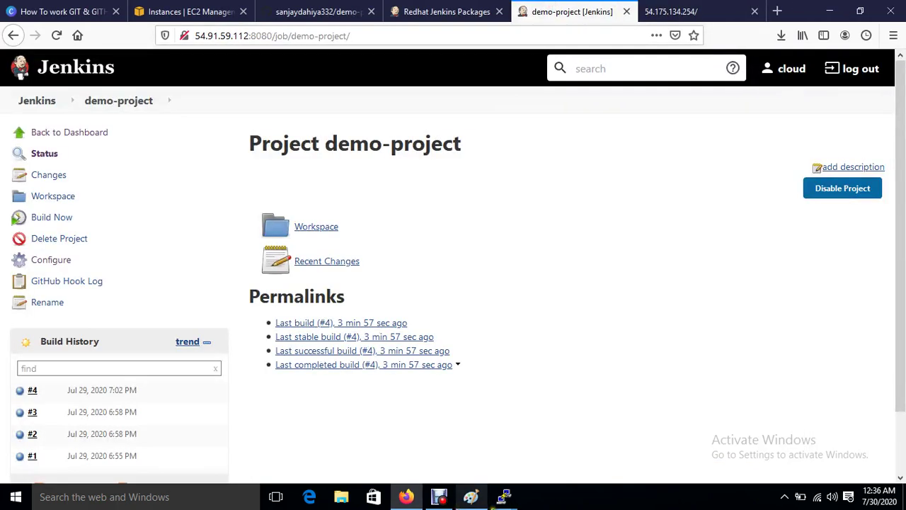
pyautogui.moveTo(502, 499)
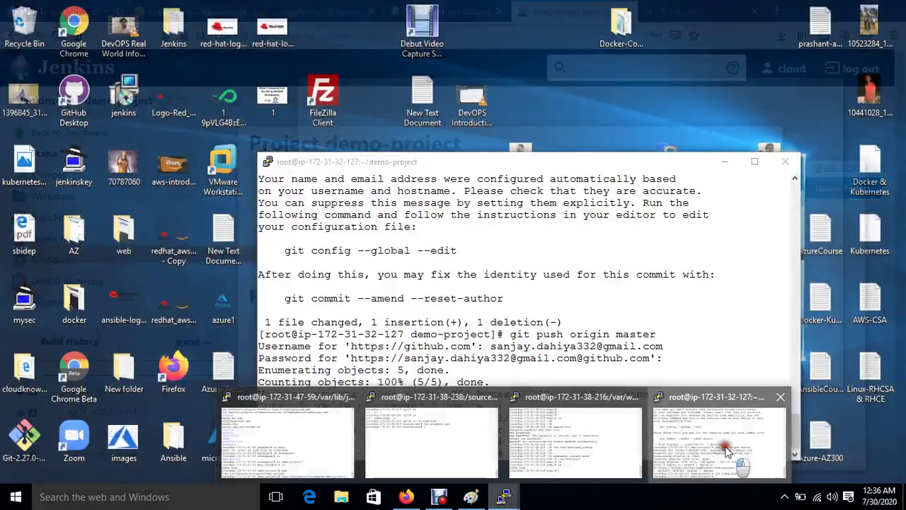
pyautogui.click(725, 446)
# Step: Commit index.html as 'f2' and amend it with --reset-author, keeping the message
pyautogui.write('g')
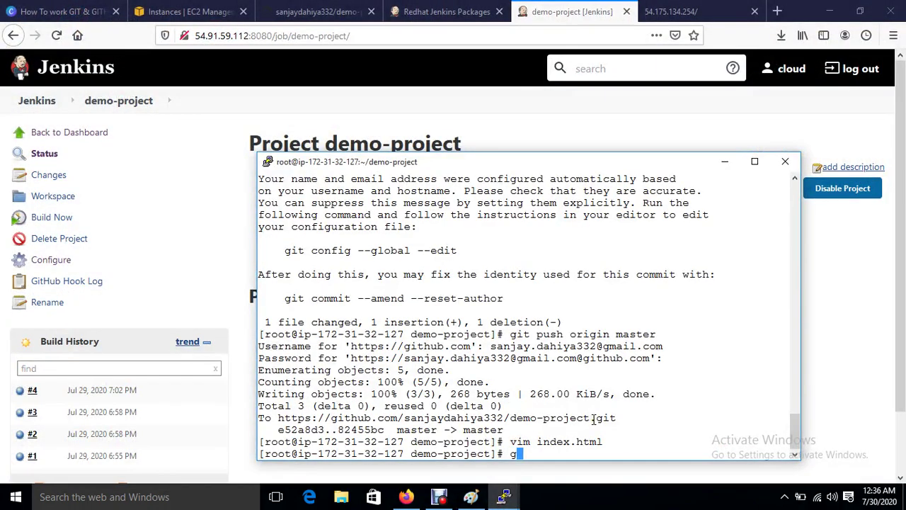
pyautogui.write('it commit -m "f2')
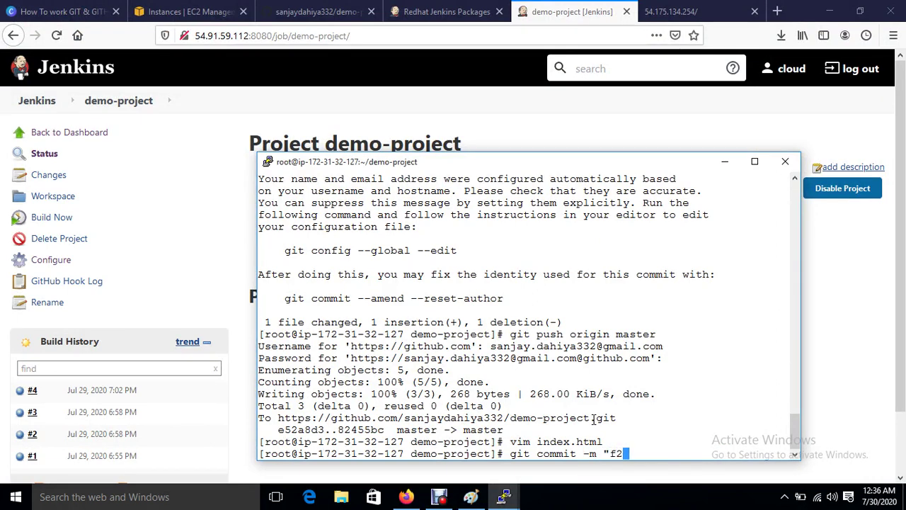
pyautogui.write('" index.html')
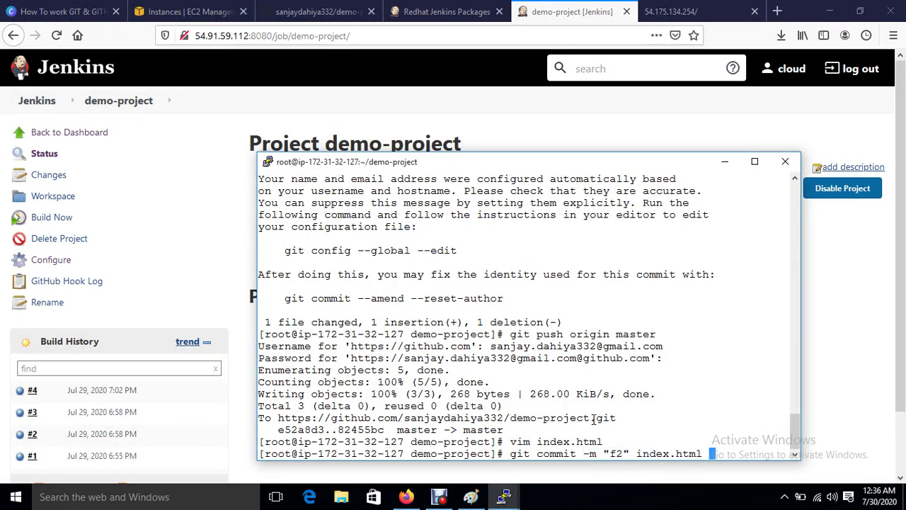
pyautogui.press('Return')
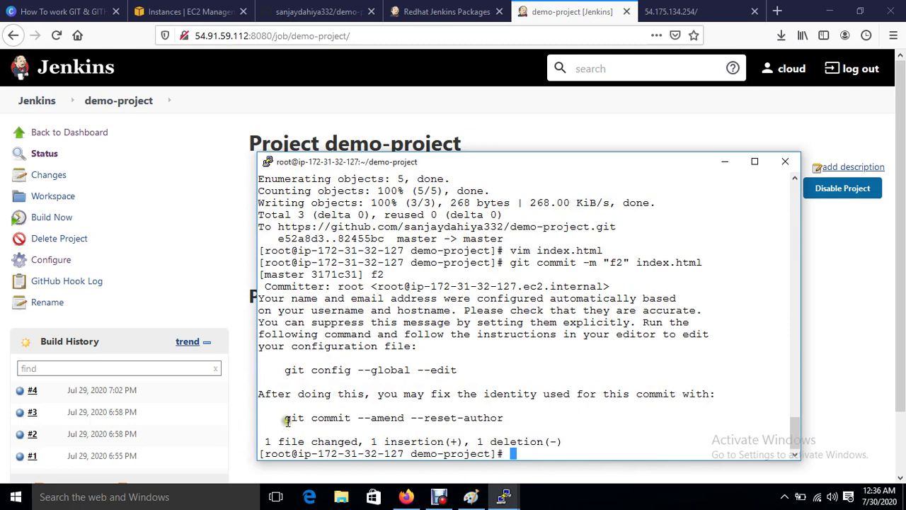
pyautogui.moveTo(285, 418); pyautogui.dragTo(502, 420)
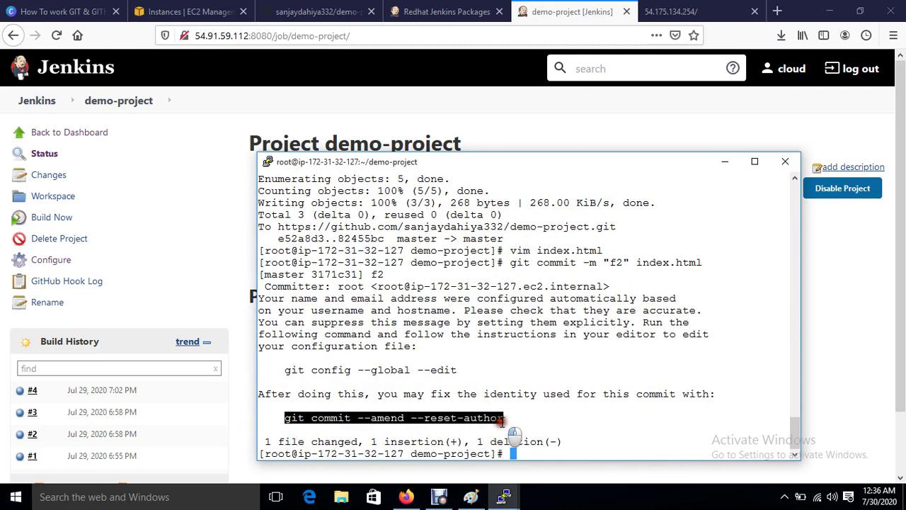
pyautogui.rightClick(502, 420)
pyautogui.press('Return')
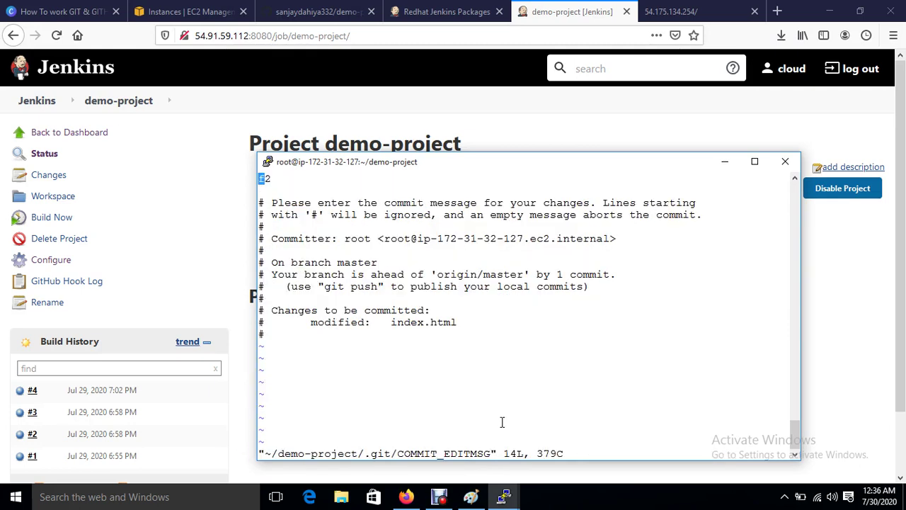
pyautogui.write(':wq')
pyautogui.press('Return')
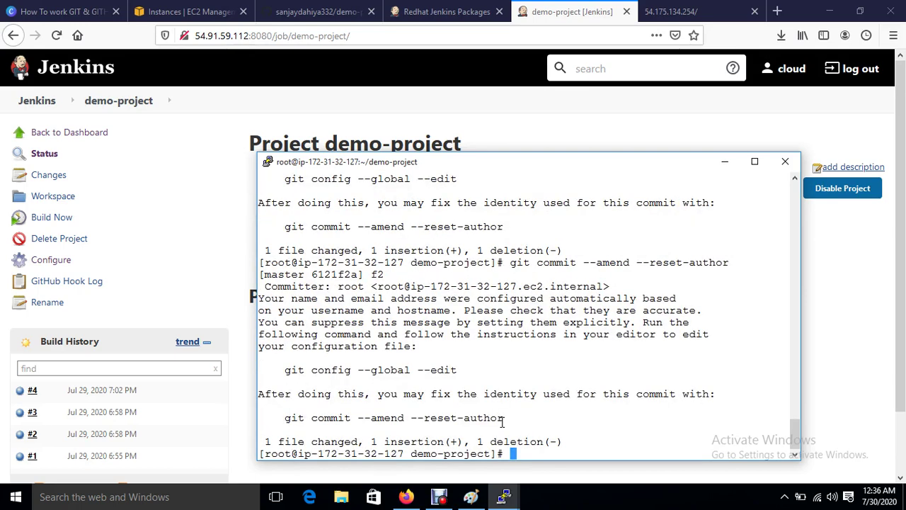
# Step: Run git push origin master, which prompts for the GitHub username
pyautogui.press('Return')
pyautogui.write('git push')
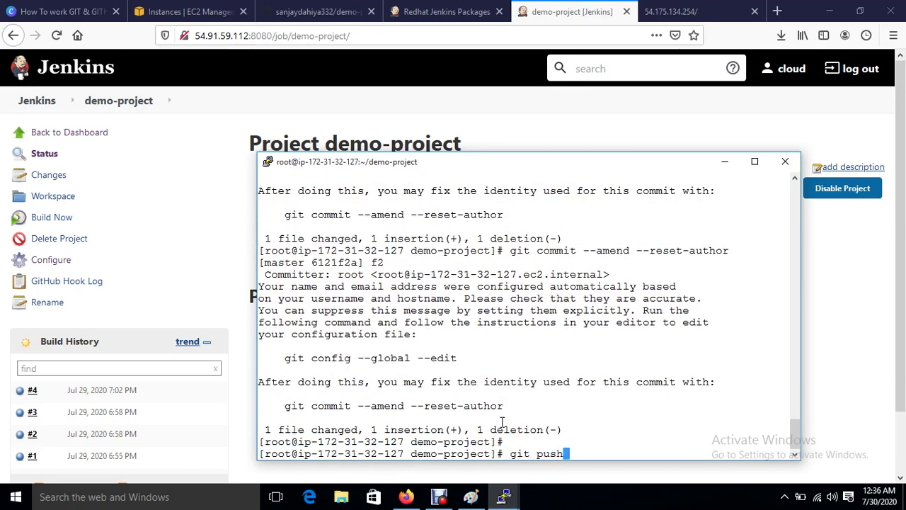
pyautogui.write(' origin master')
pyautogui.press('Return')
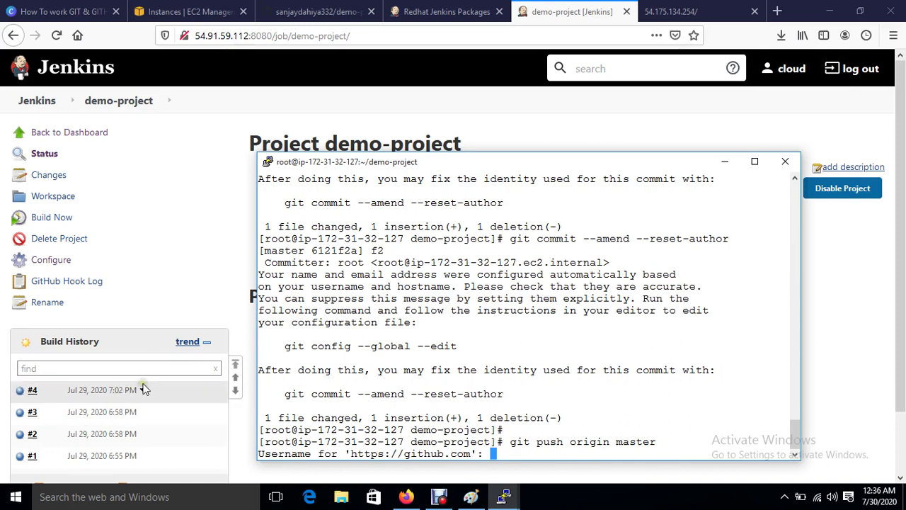
# Step: Reload the deployed site to look for the new text, then return to the terminal
pyautogui.click(669, 12)
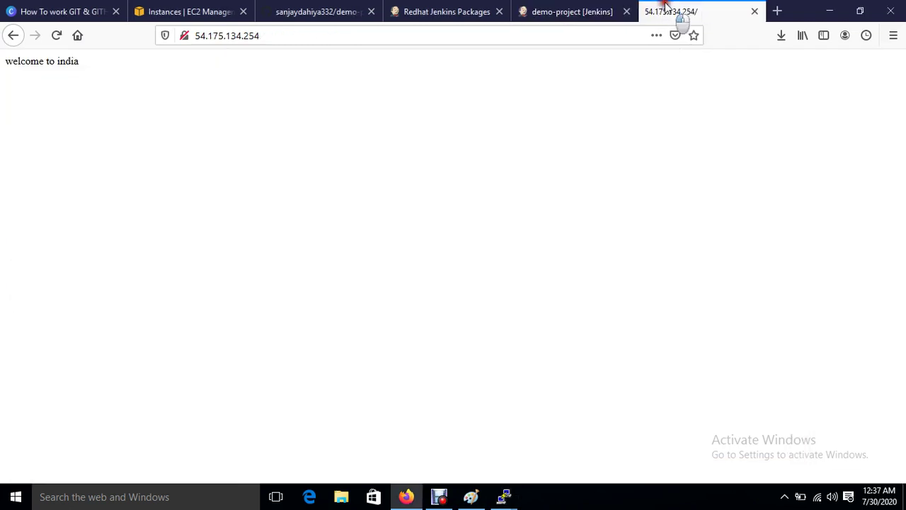
pyautogui.click(58, 41)
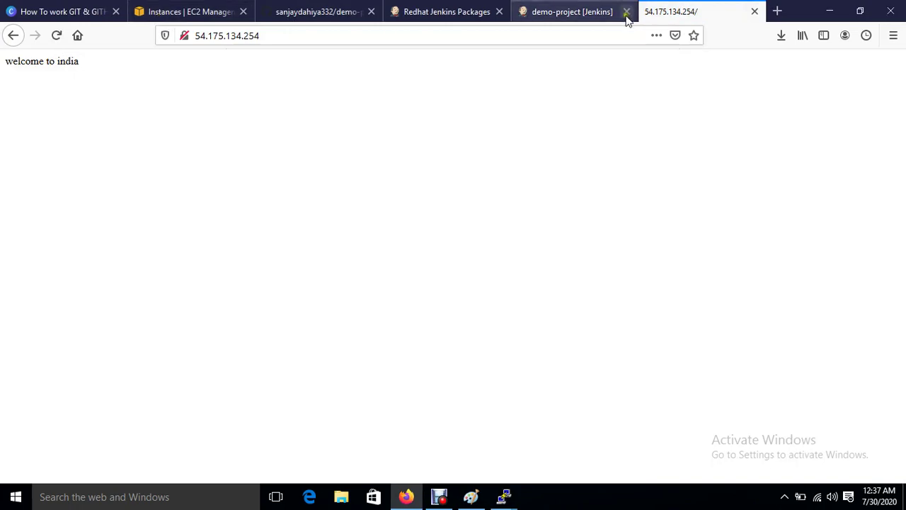
pyautogui.click(544, 15)
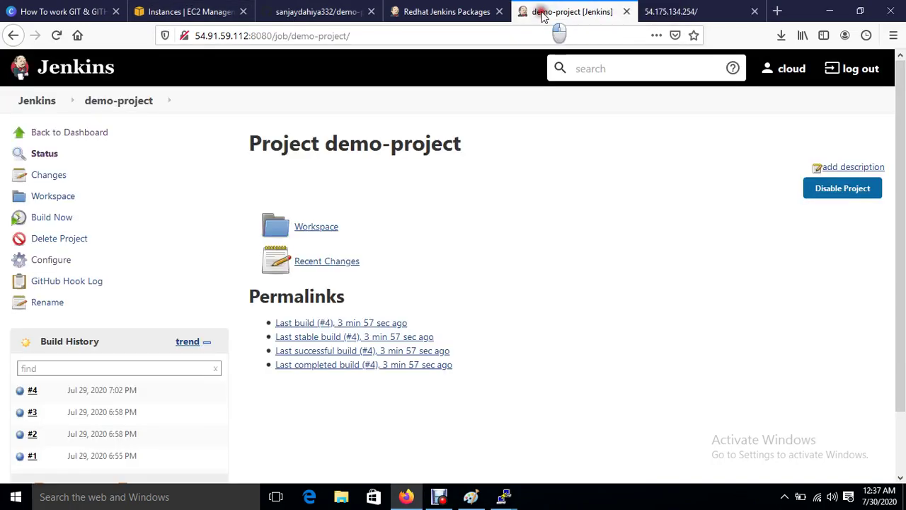
pyautogui.moveTo(506, 503)
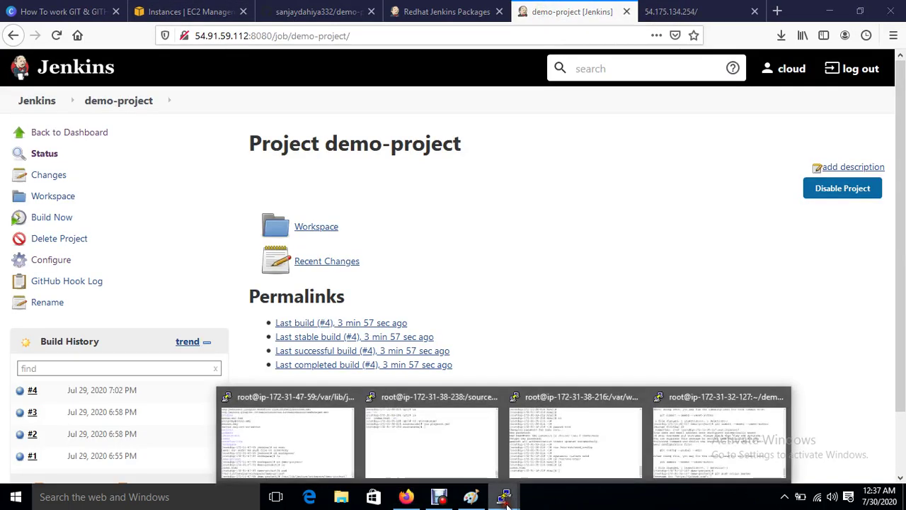
pyautogui.click(700, 457)
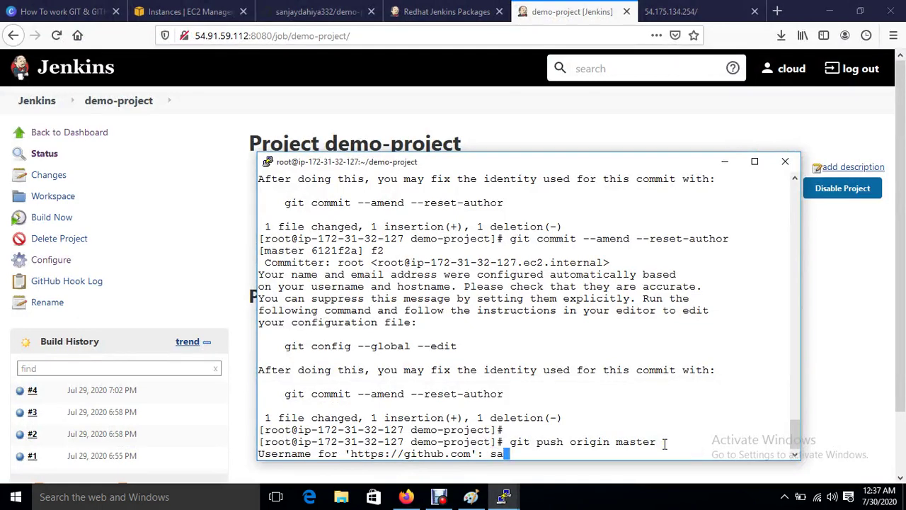
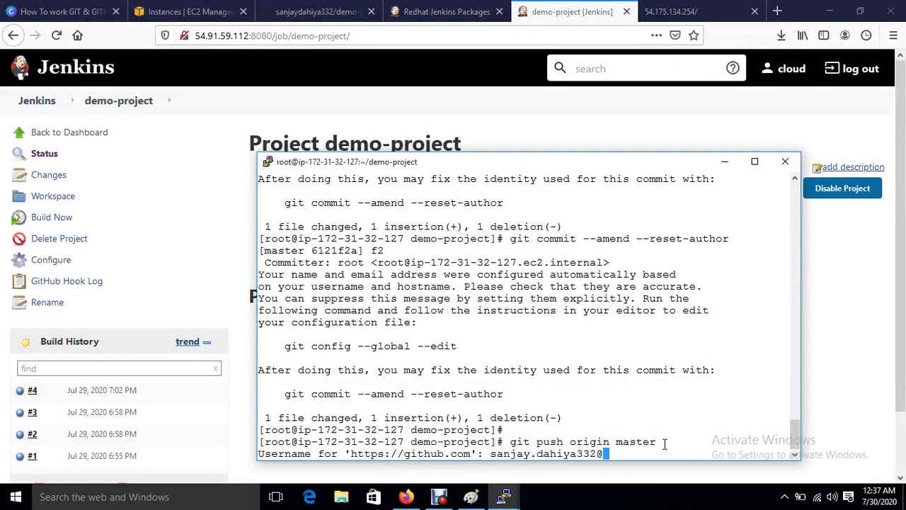
# Step: Enter the GitHub username and password so the f2 commit pushes to master
pyautogui.press('Return')
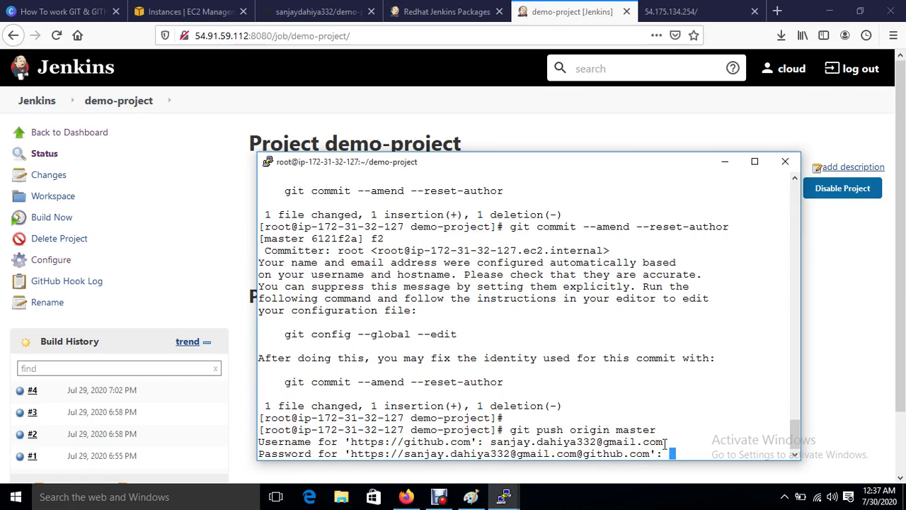
pyautogui.press('Return')
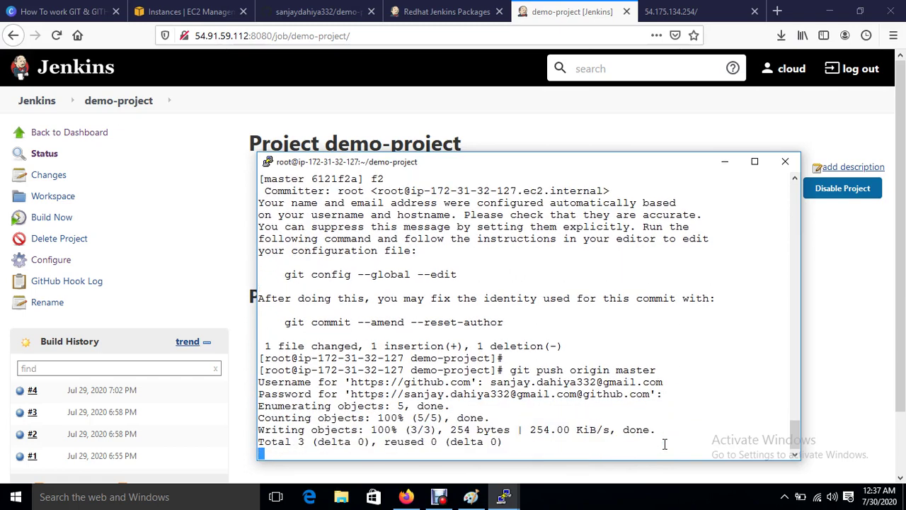